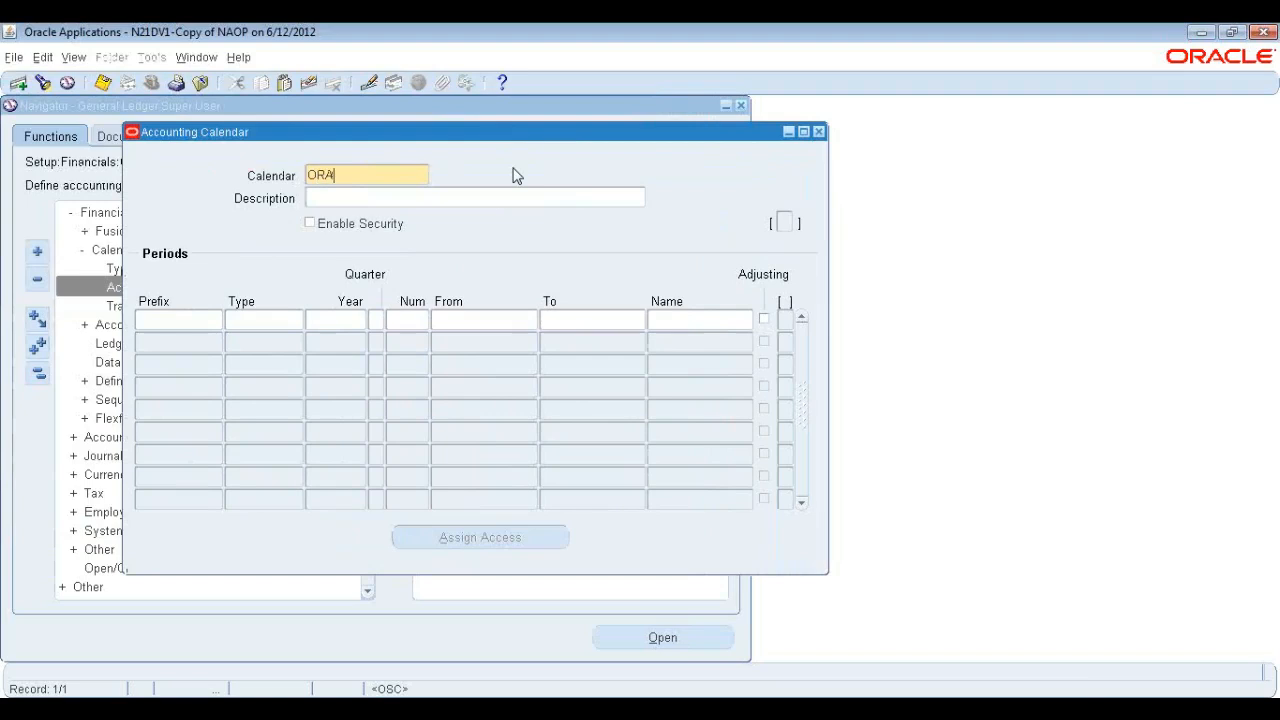
Name the calendar ORA_Calendar and describe it as "13 period calendar with 1 adusting period".
text(_Calendar)
key(Tab)
text(13 perio)
text(d ce)
text(le)
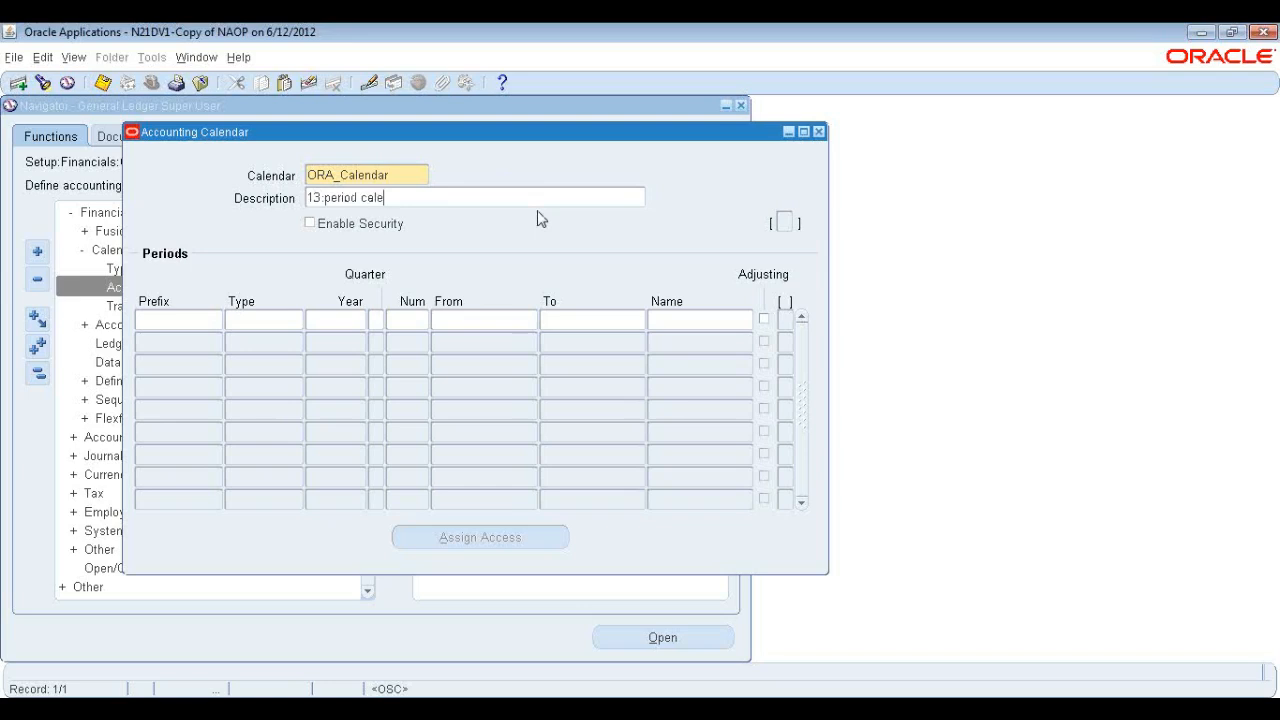
text(ndar with 1 adusting, period)
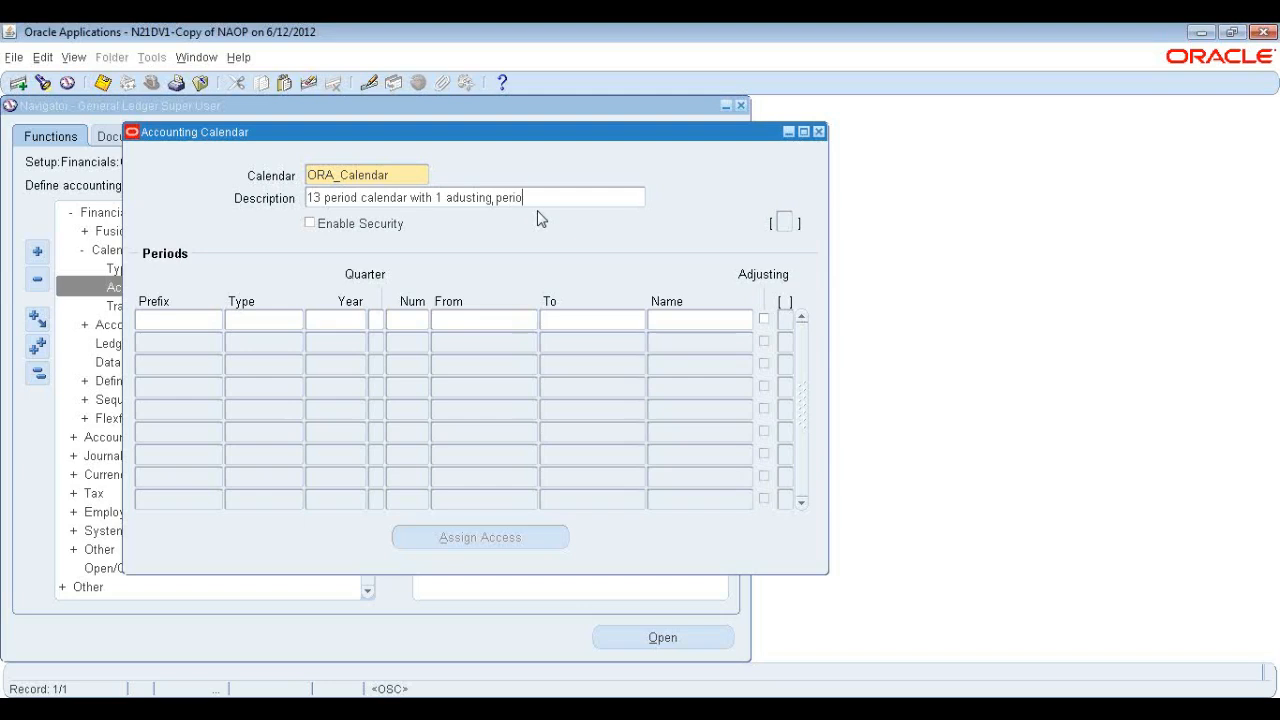
Start the first period row with prefix JAN, type ORA_Calendar, year 2013 and period number 1.
click(195, 321)
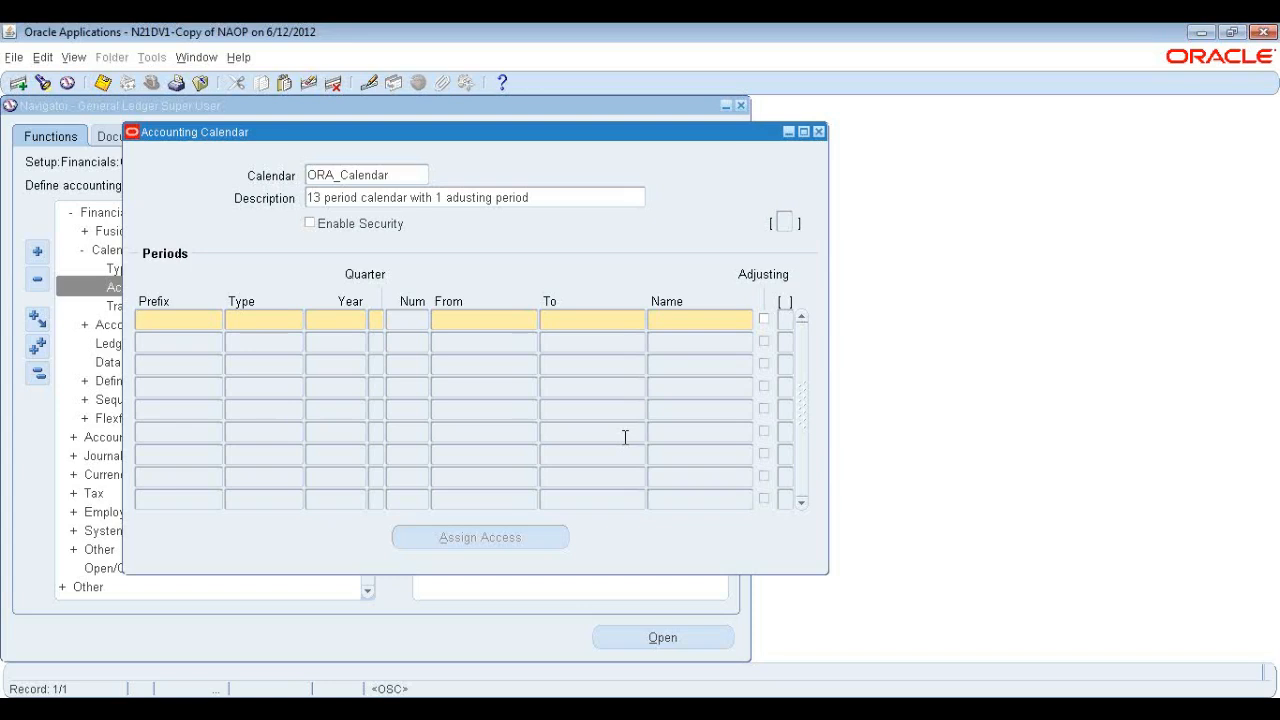
text(JAN)
key(Tab)
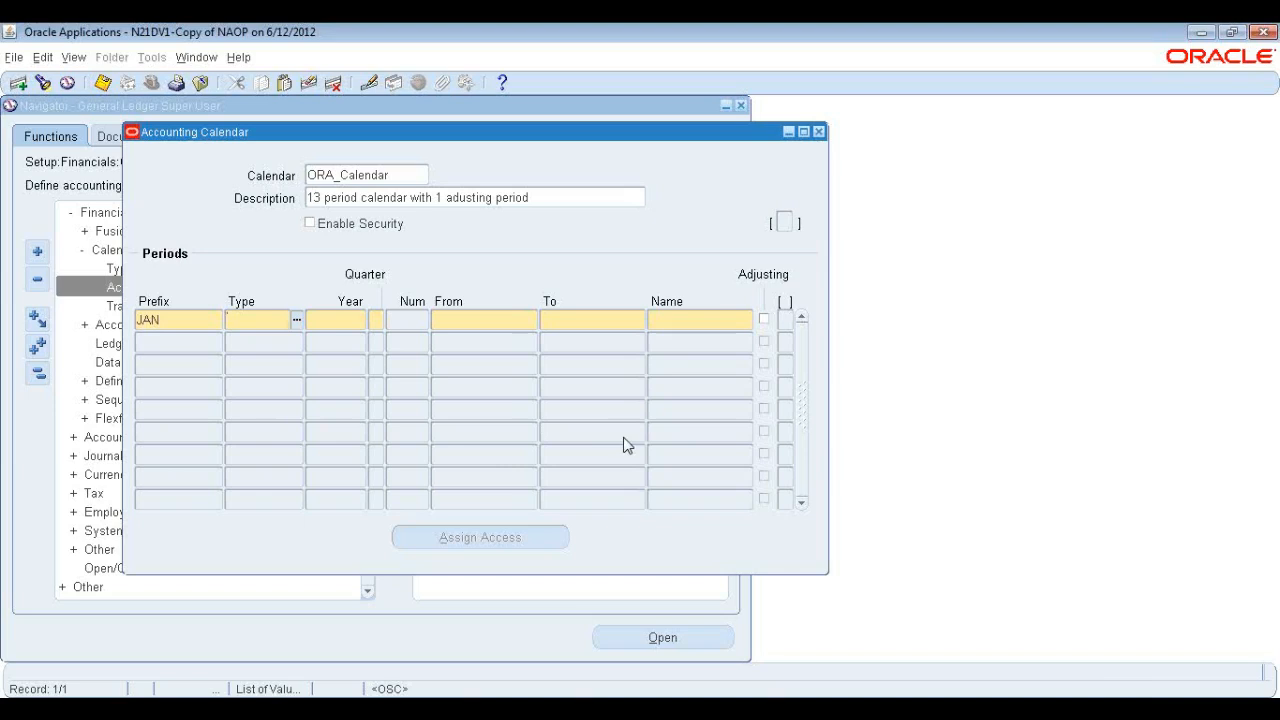
text(M)
key(Tab)
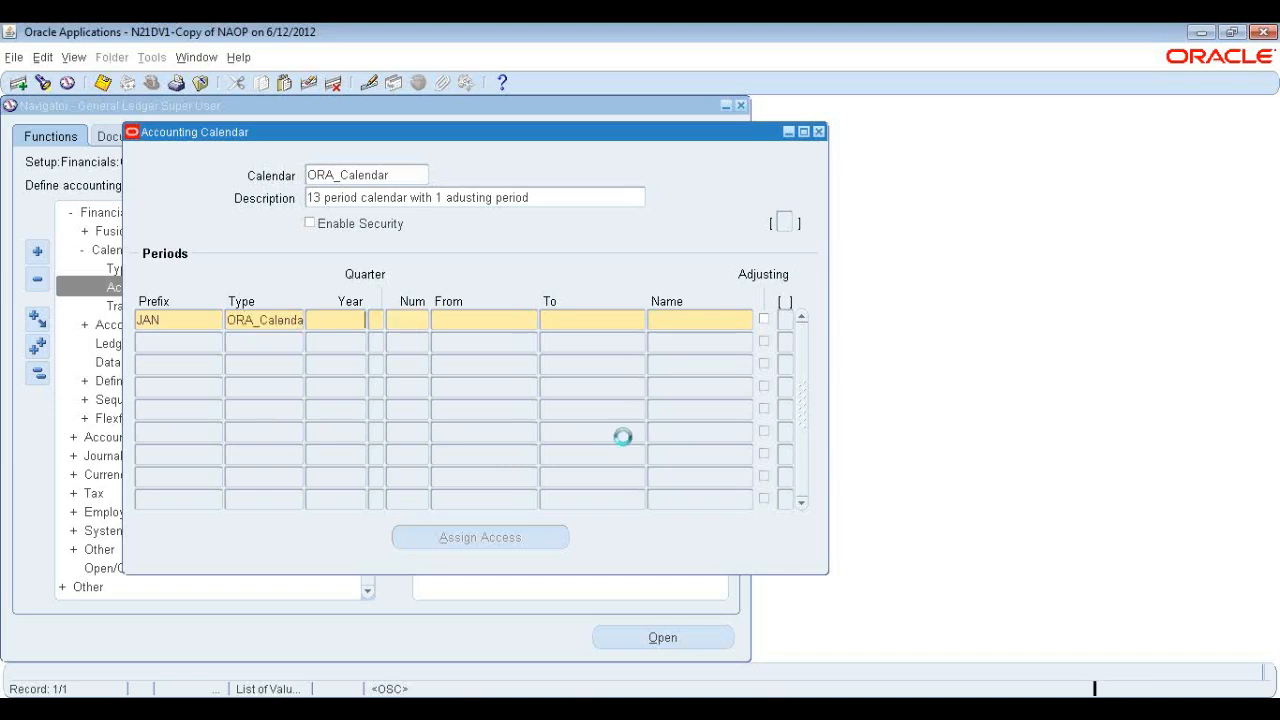
text(2018)
text(1)
key(Tab)
Set the JAN period to run from 01-JAN-2013 to 31-JAN-2013.
click(279, 320)
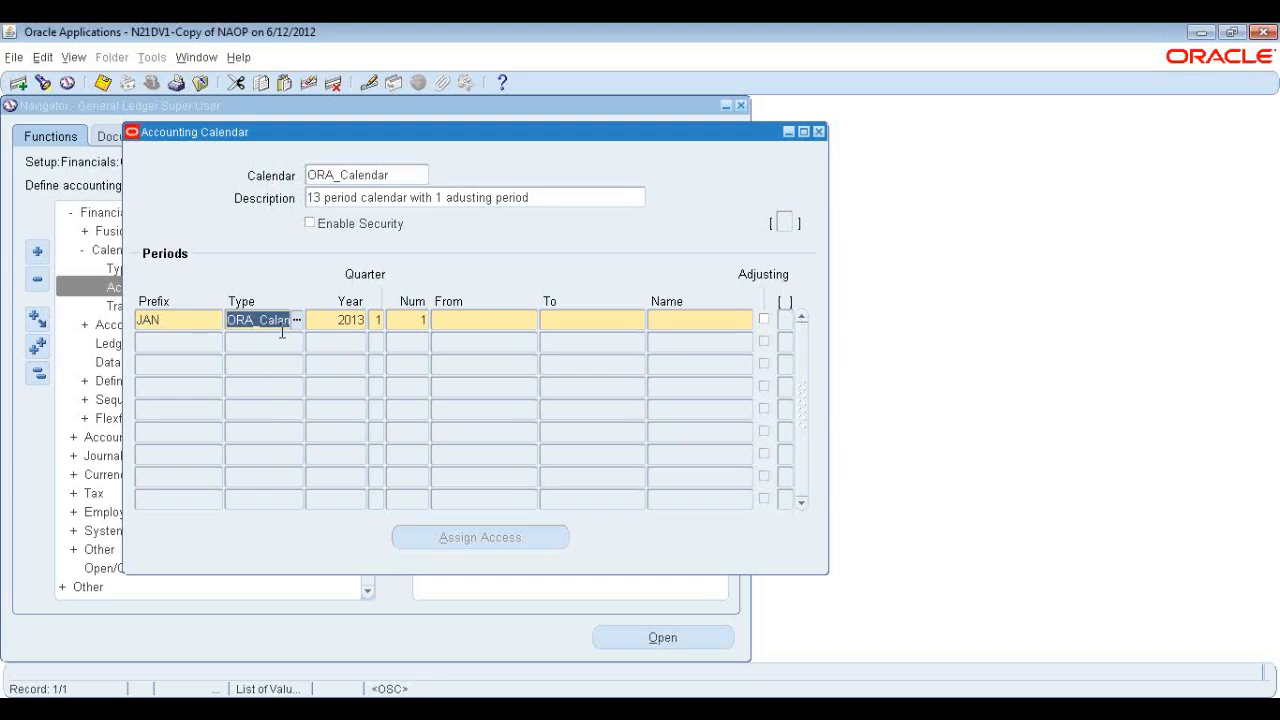
click(166, 320)
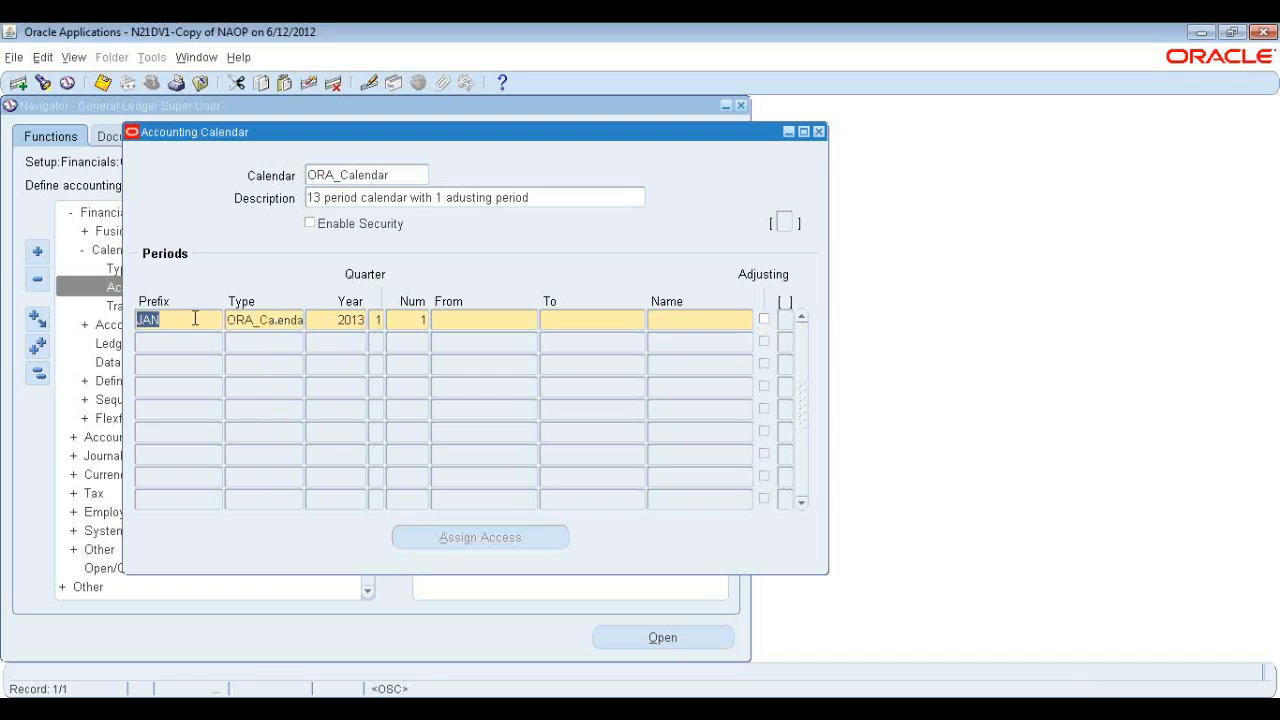
click(452, 319)
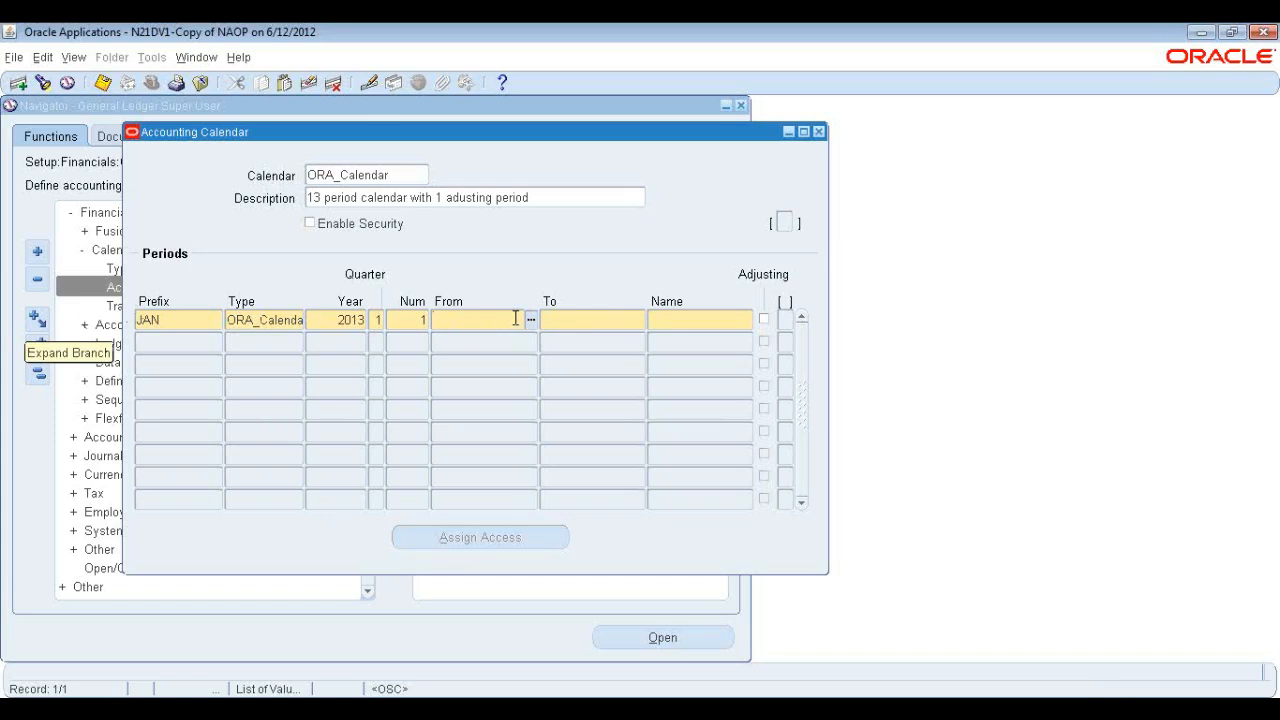
text(01JAN2013)
key(Tab)
text(31JAN-2013)
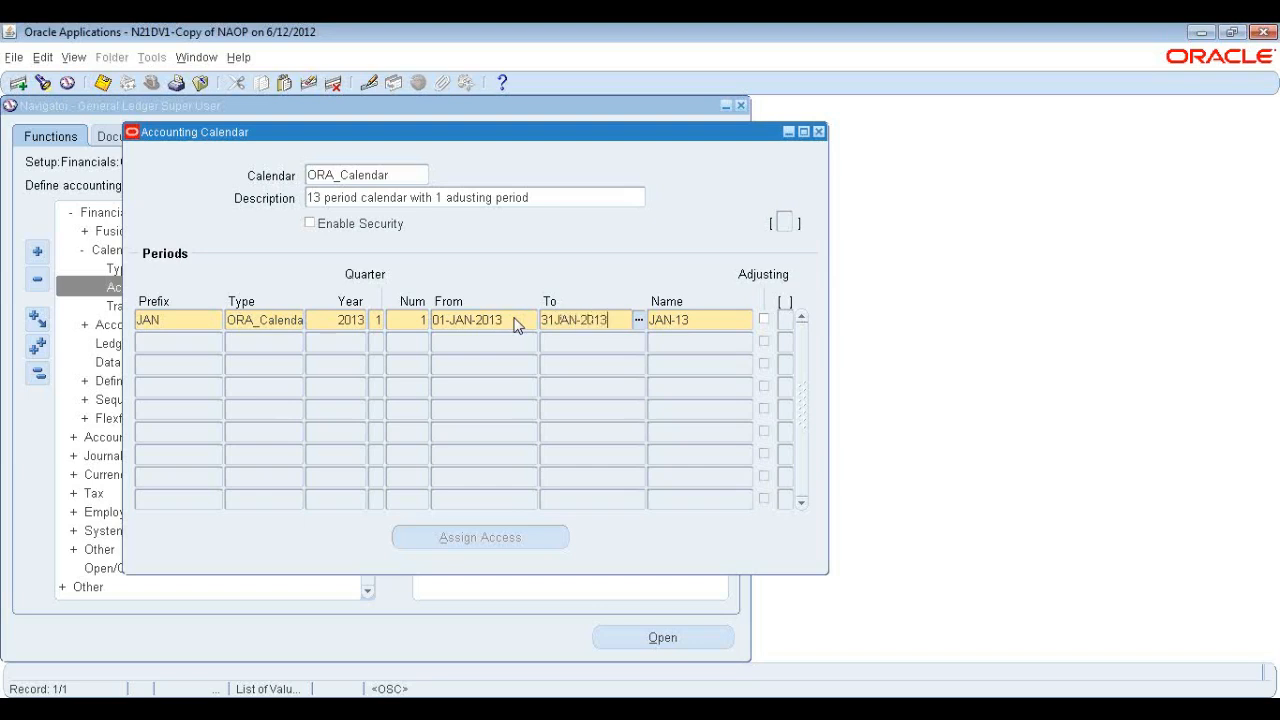
key(Tab)
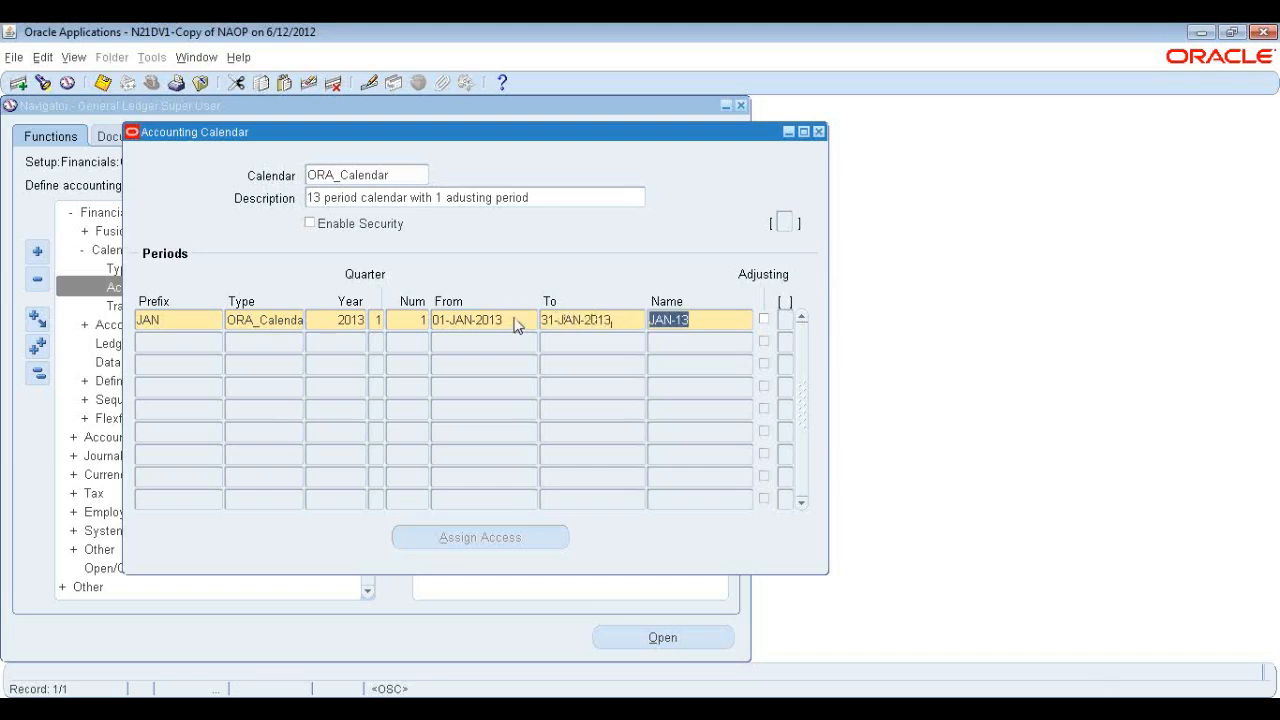
Add a second period row with prefix FEB, type ORA_Calendar, year 2013, quarter 1 and number 2.
click(188, 342)
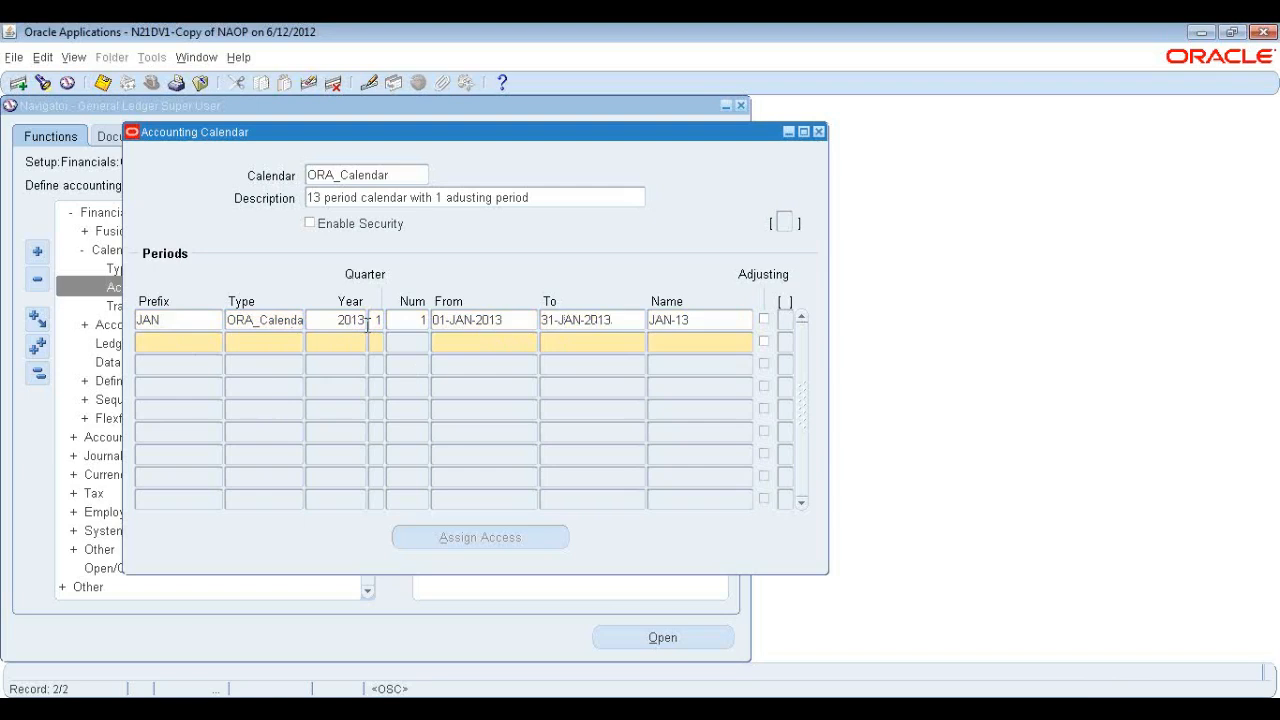
text(FEB)
key(Tab)
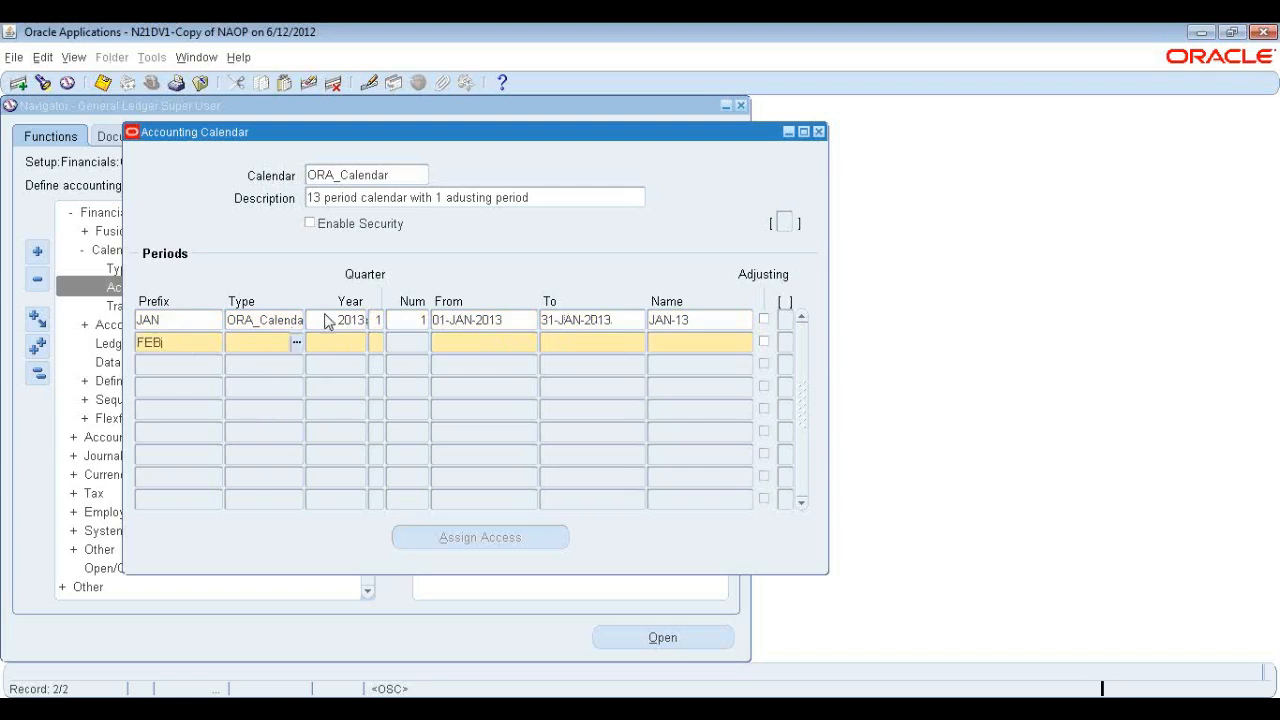
text(ORA_Calenda)
key(Tab)
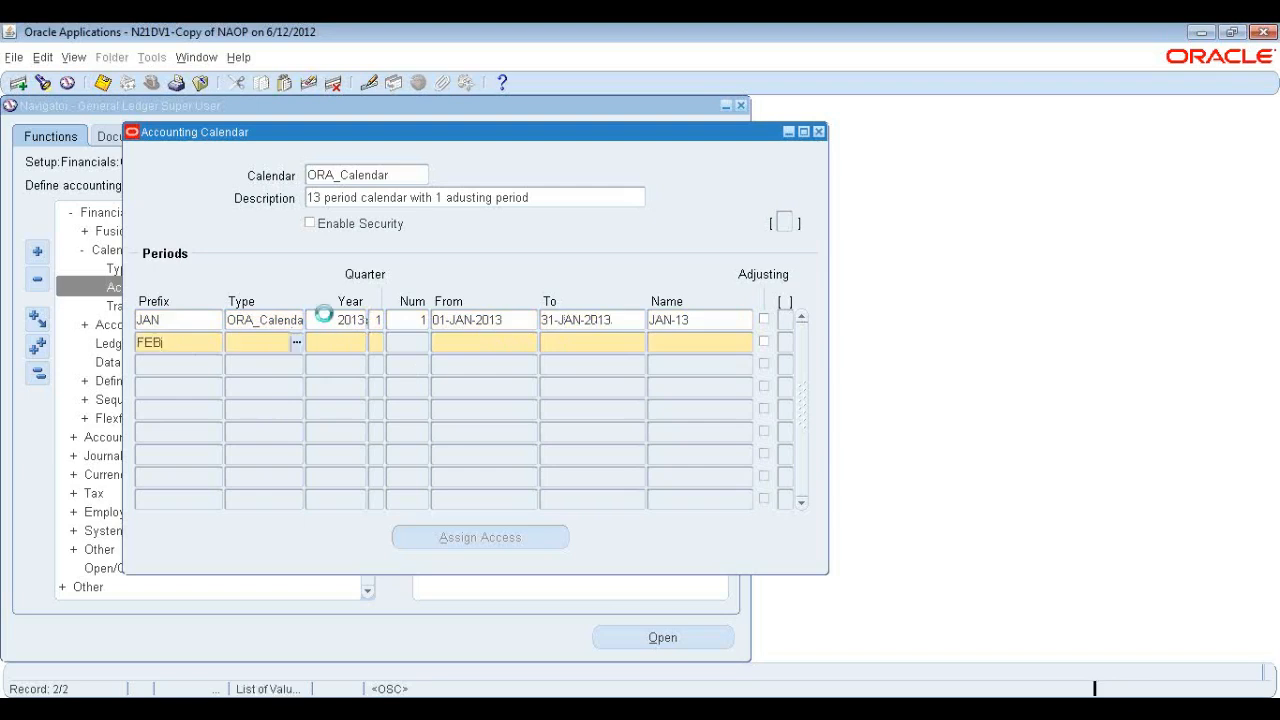
text(2013)
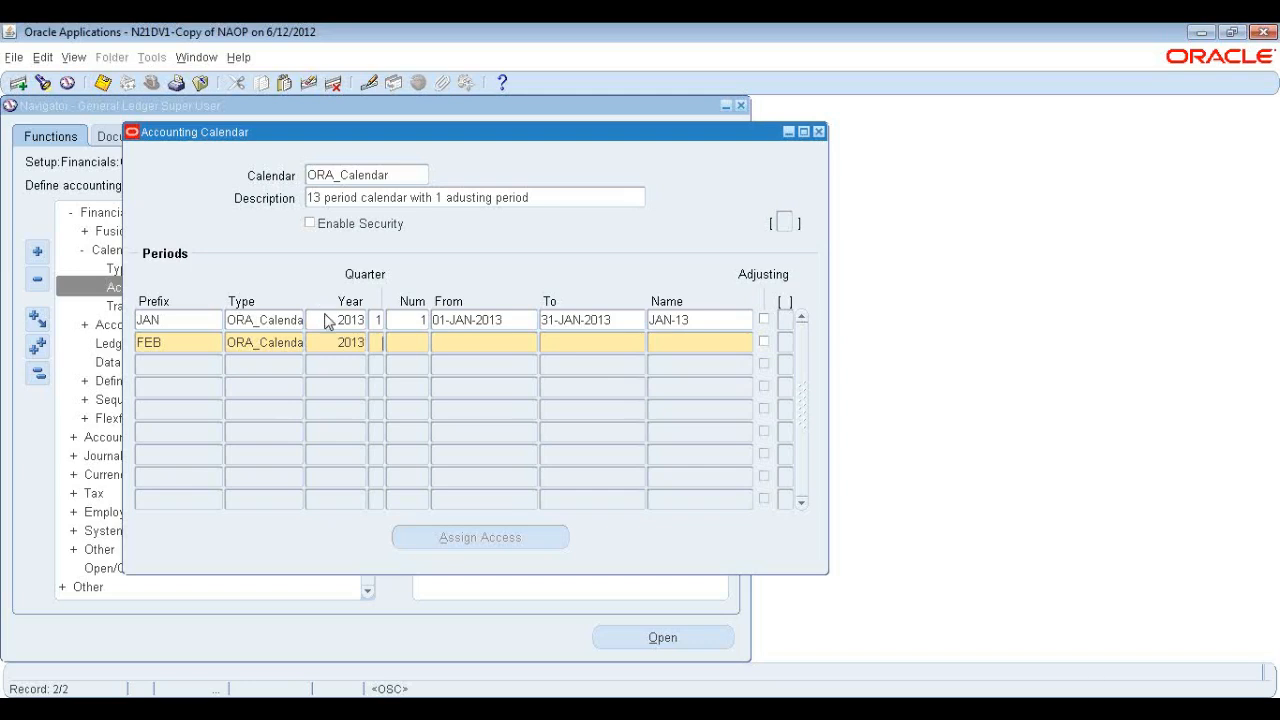
key(Tab)
text(1)
key(Tab)
text(2)
key(Tab)
Set the FEB period to run from 01-FEB-2013 to 28-FEB-2013 and move to a new row.
text(01-FEB-2013)
key(Tab)
text(28FEB2013)
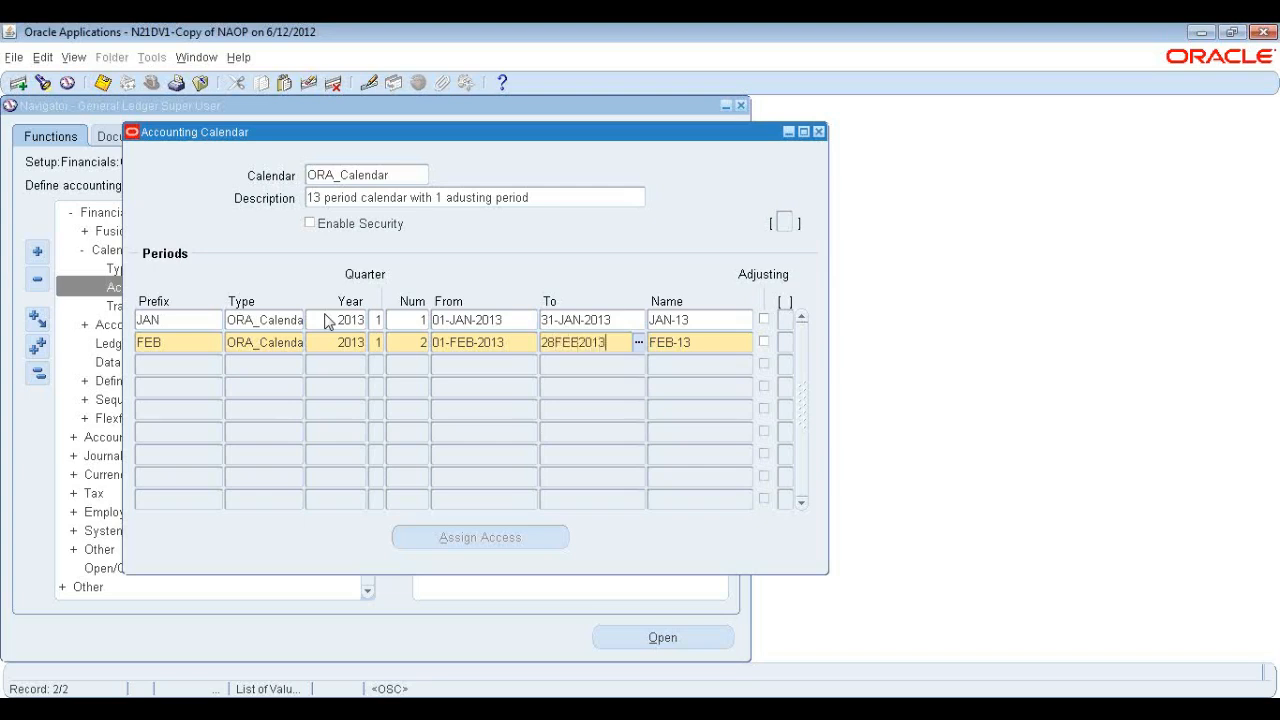
key(Tab)
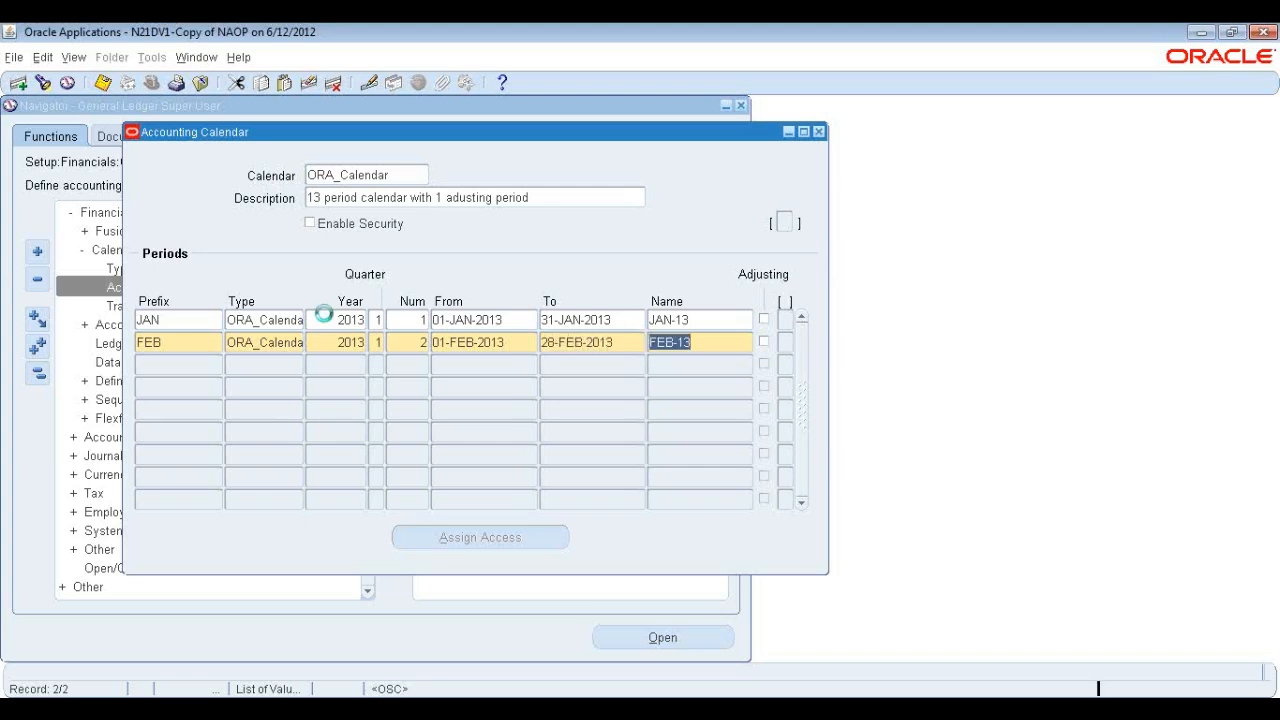
key(Down)
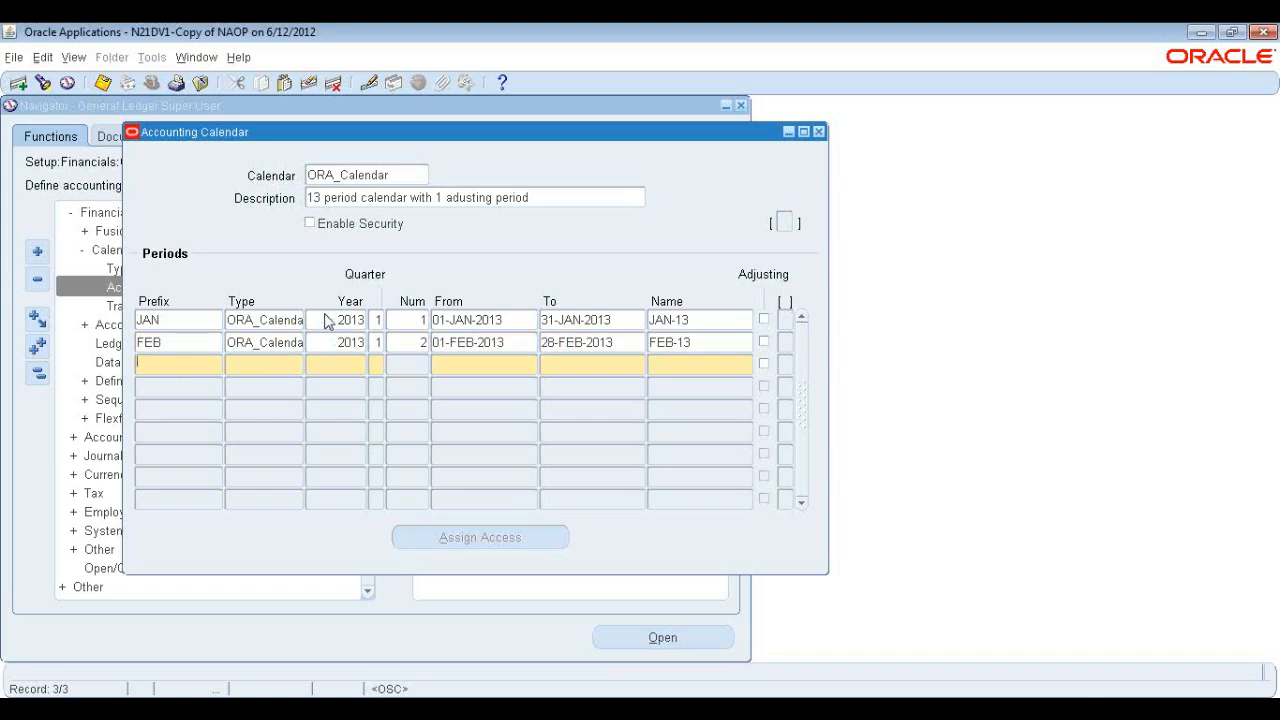
Add a third period row with prefix MAR, type ORA_Calendar, year 2013, quarter 1 and number 3.
text(MAR)
key(Tab)
key(shift+F5)
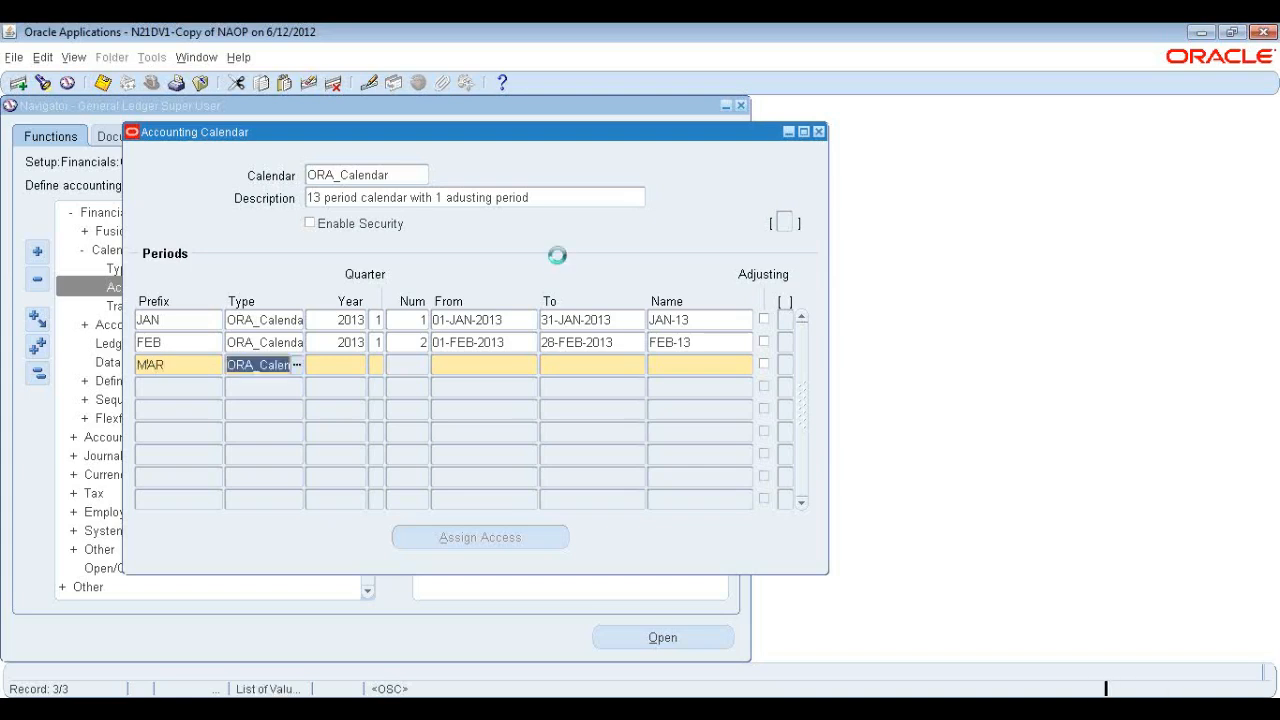
key(Tab)
text(2013)
key(Tab)
text(201)
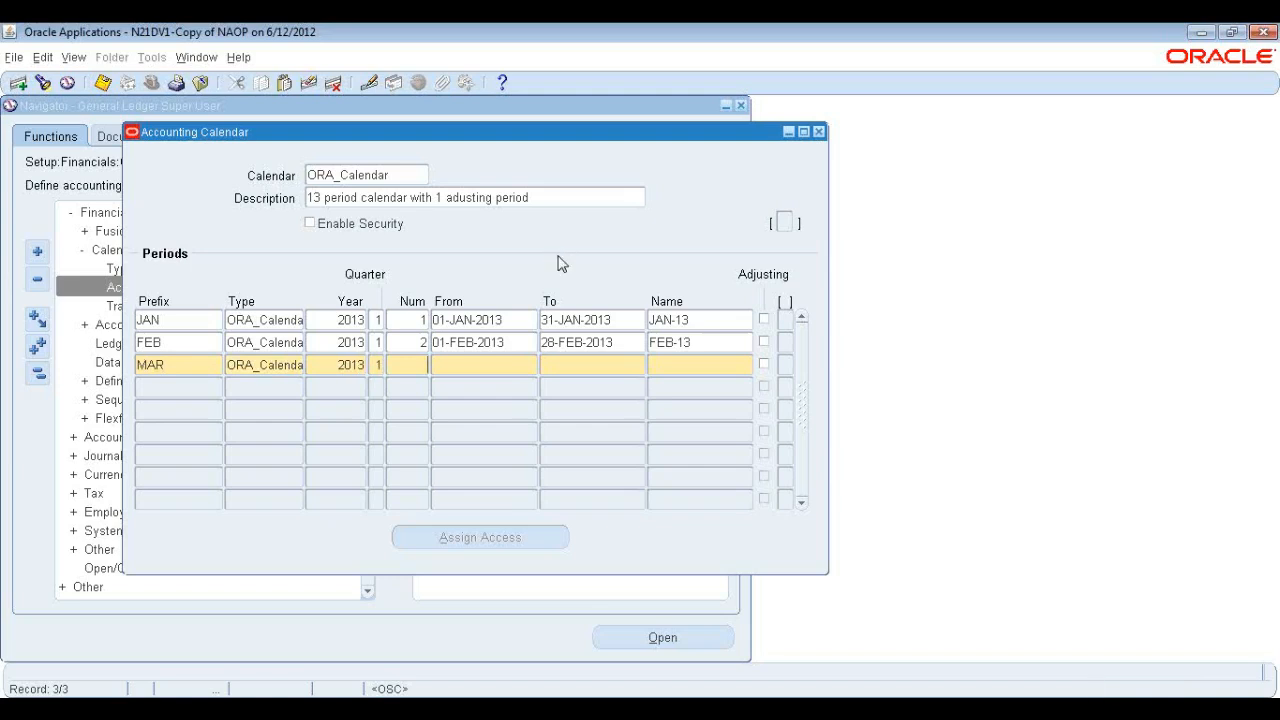
text(3)
key(Tab)
Set the MAR period to run from 01-MAR-2013 to 30-MAR-2013.
text(01-MAR-2013)
key(Tab)
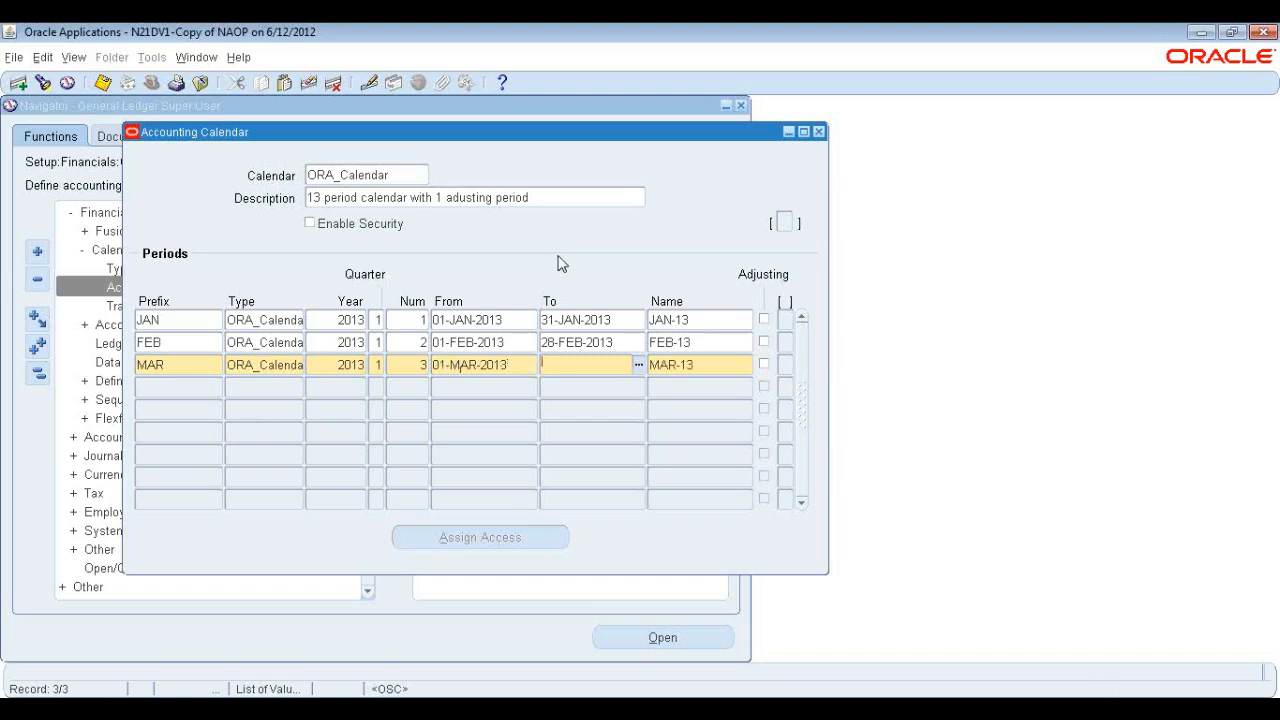
text(30MAR2013)
key(Tab)
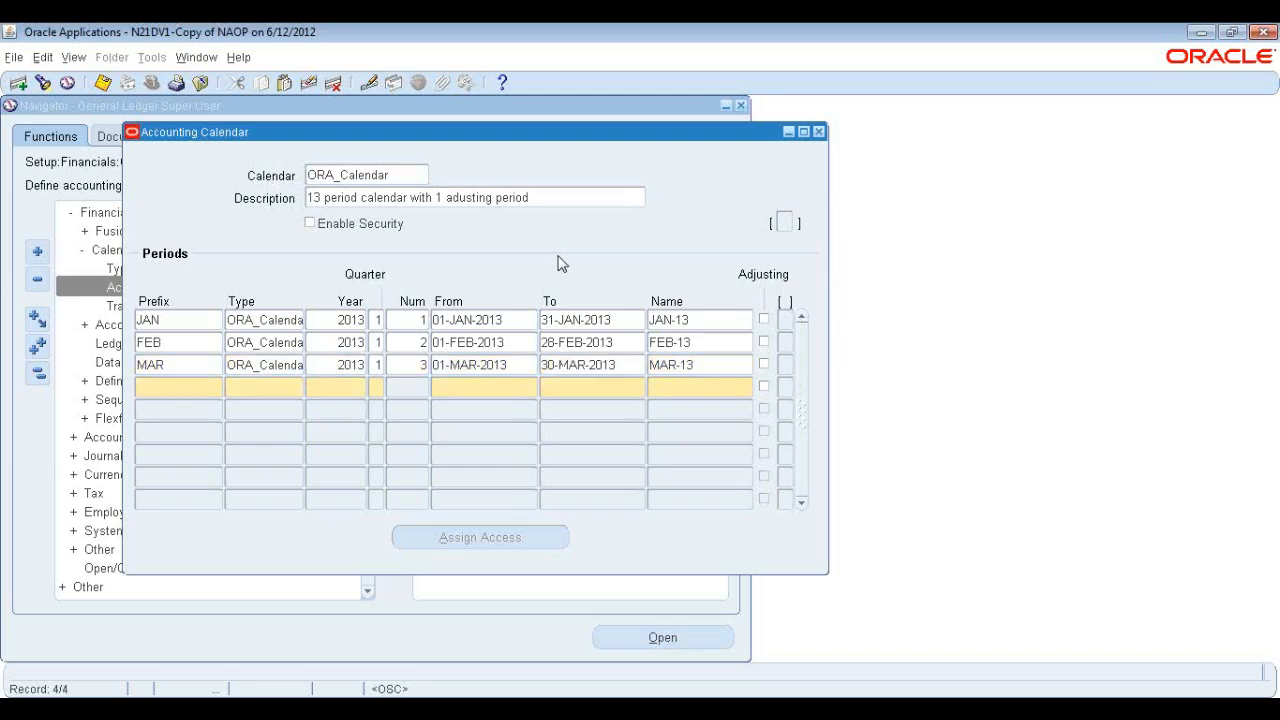
Add a fourth period row with prefix APR, type ORA_Calendar, year 2013, quarter 1 and number 4.
text(APR)
key(Tab)
key(shift+F5)
key(Tab)
text(2013)
text(1)
key(Tab)
text(4)
key(Tab)
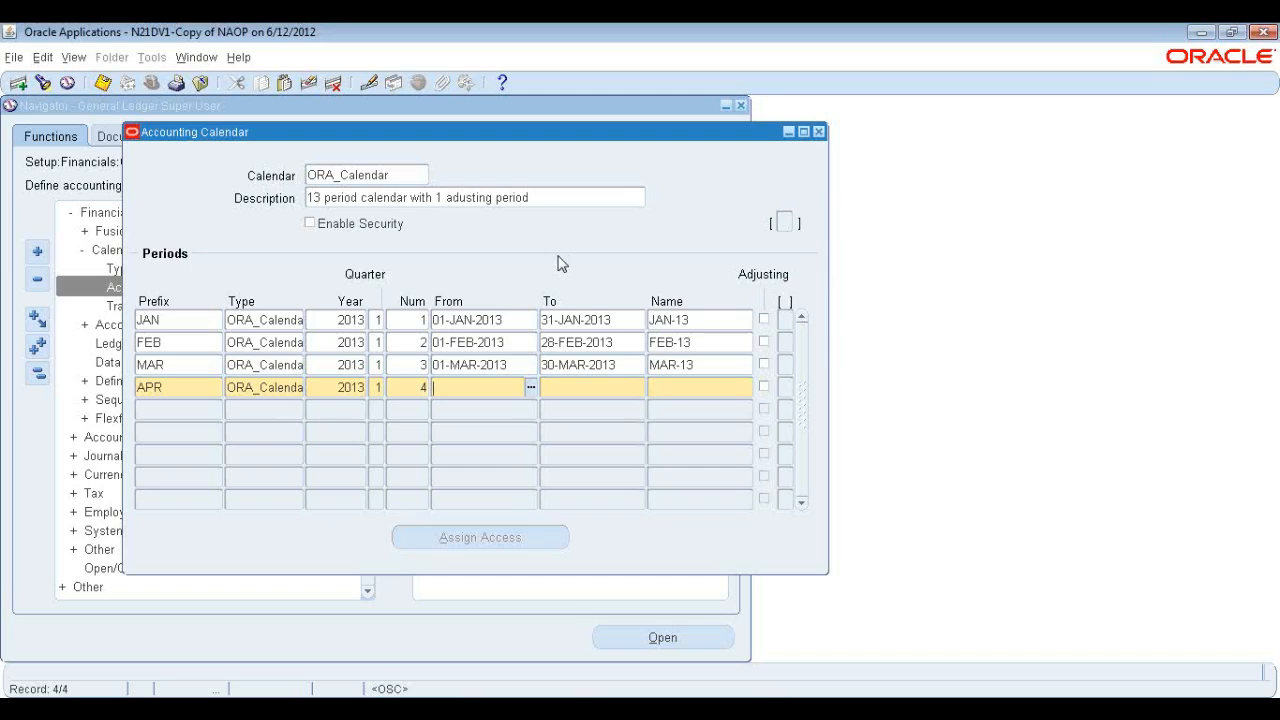
Set the APR period to run from 01-APR-2013 to 30-APR-2013.
text(01APR2013)
key(Tab)
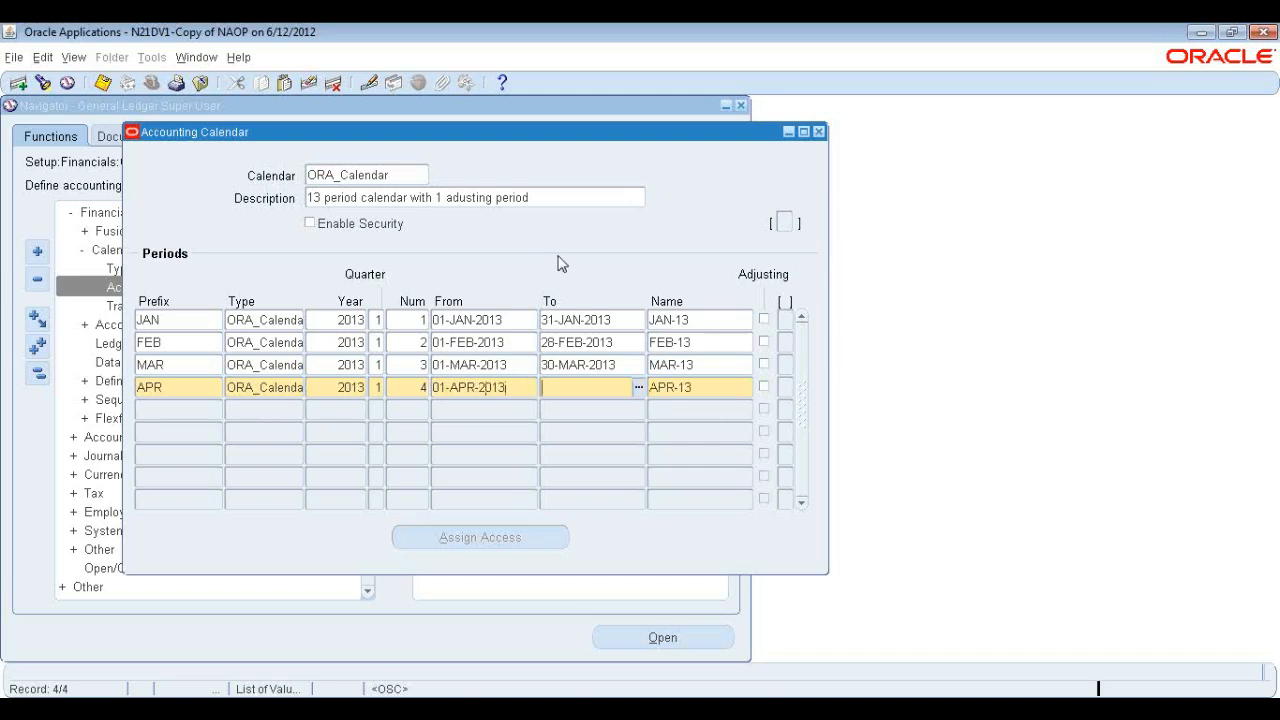
text(31-APR2013)
key(Tab)
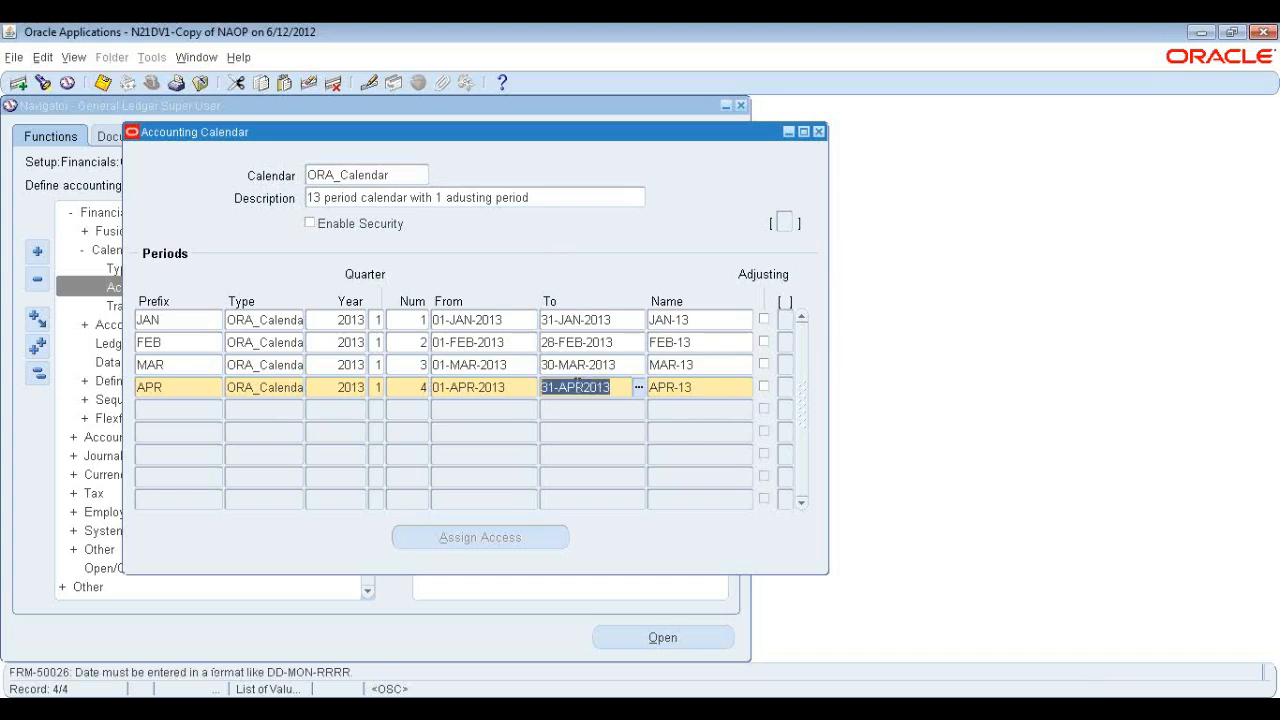
click(576, 387)
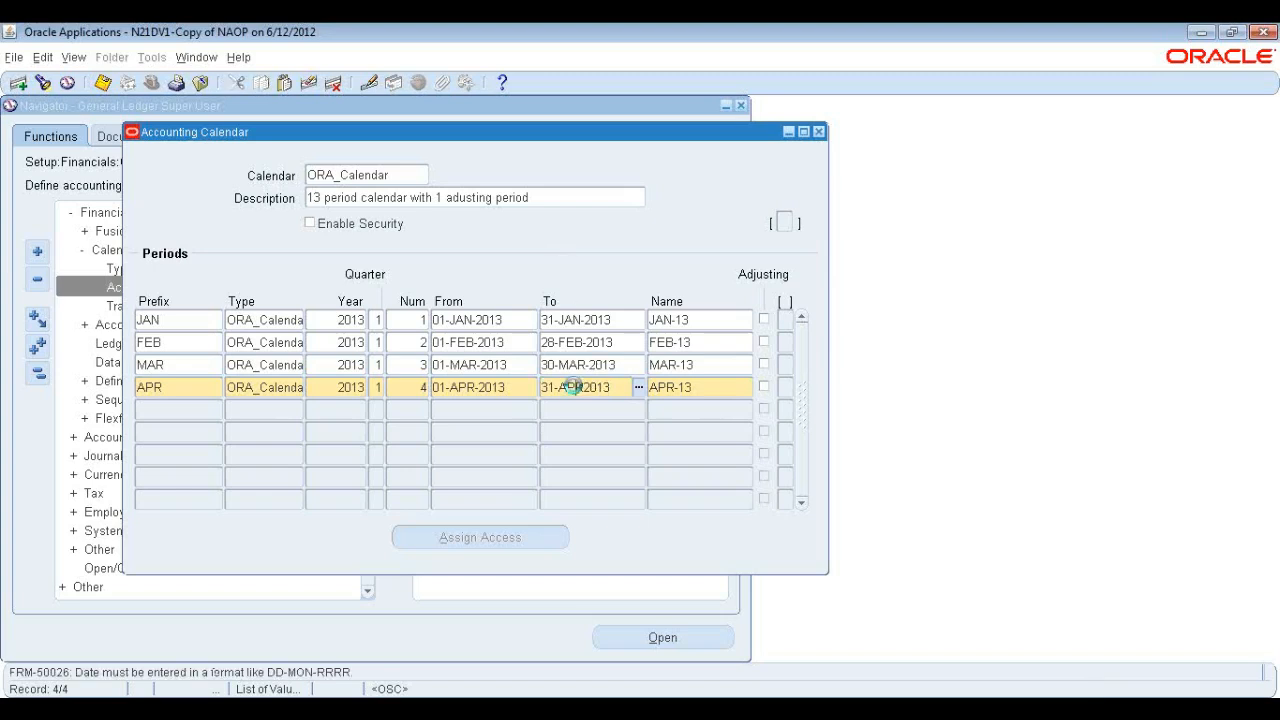
key(Right)
key(BackSpace)
text(0)
key(Tab)
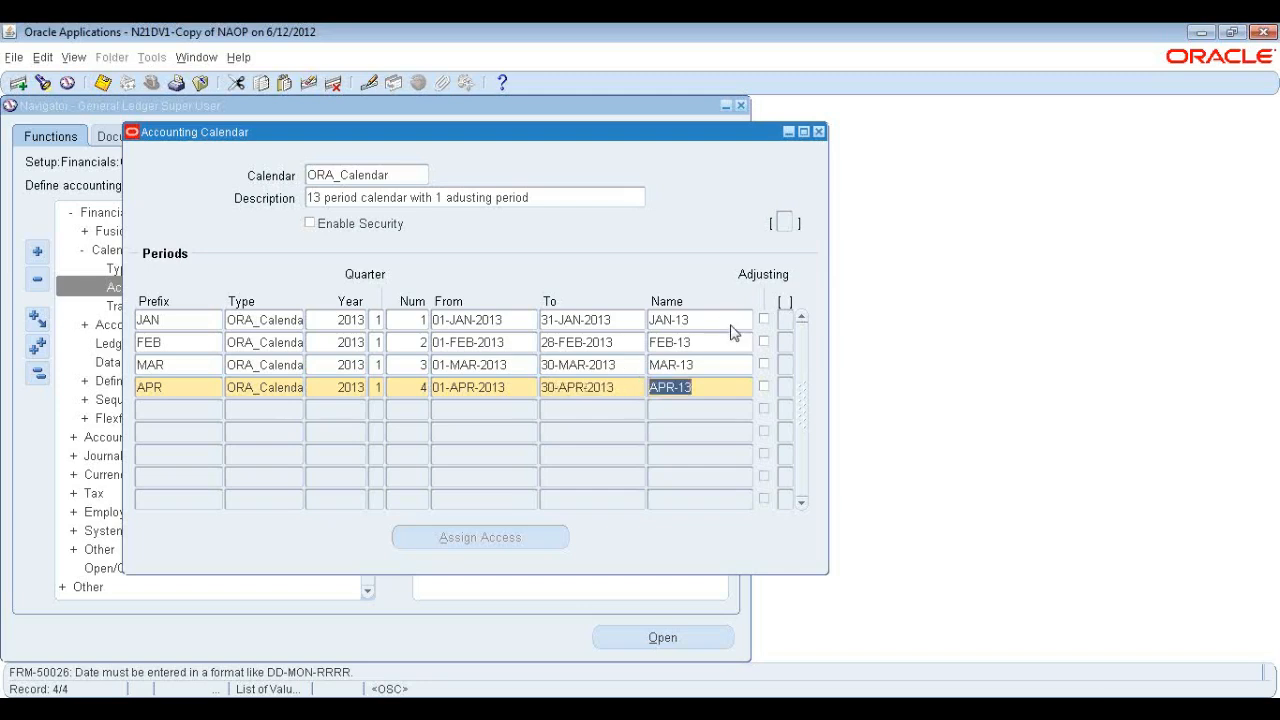
Add a fifth period row with prefix MAR, type ORA_Calendar, year 2013, quarter 2 and number 5.
key(Tab)
key(Tab)
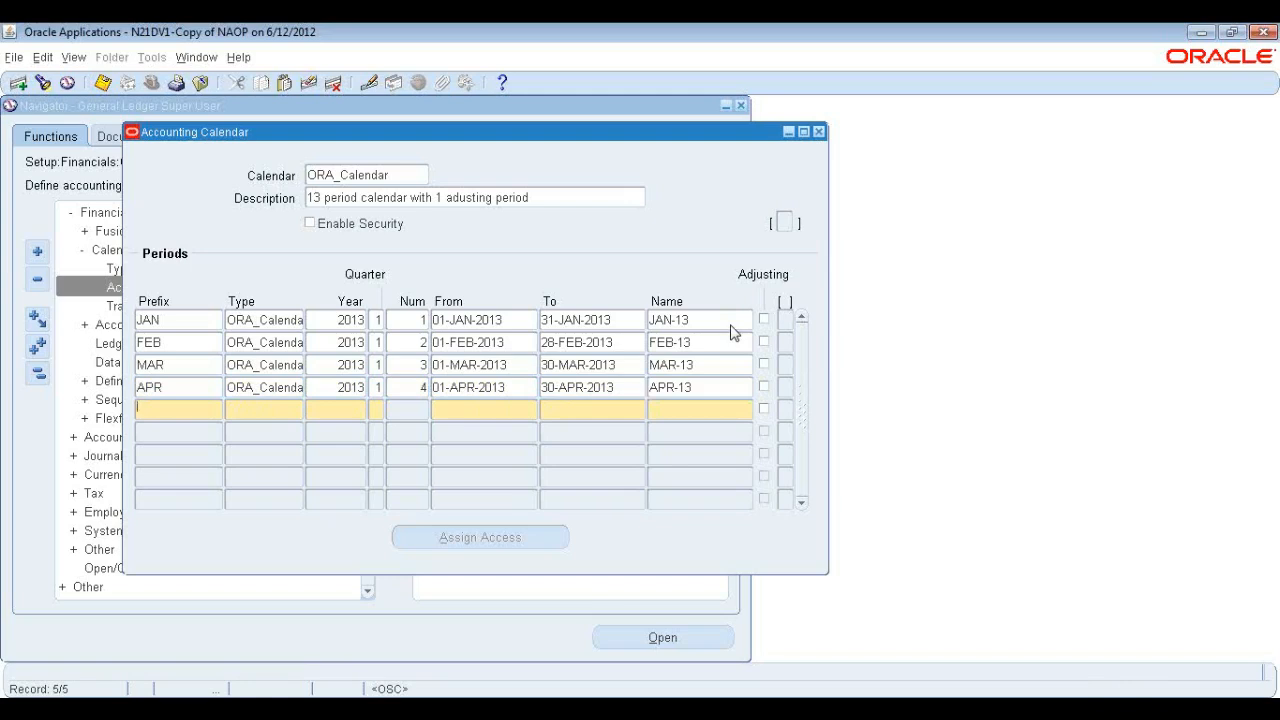
text(MAR)
key(Tab)
text(ORA_Calenda)
key(Tab)
text(2013)
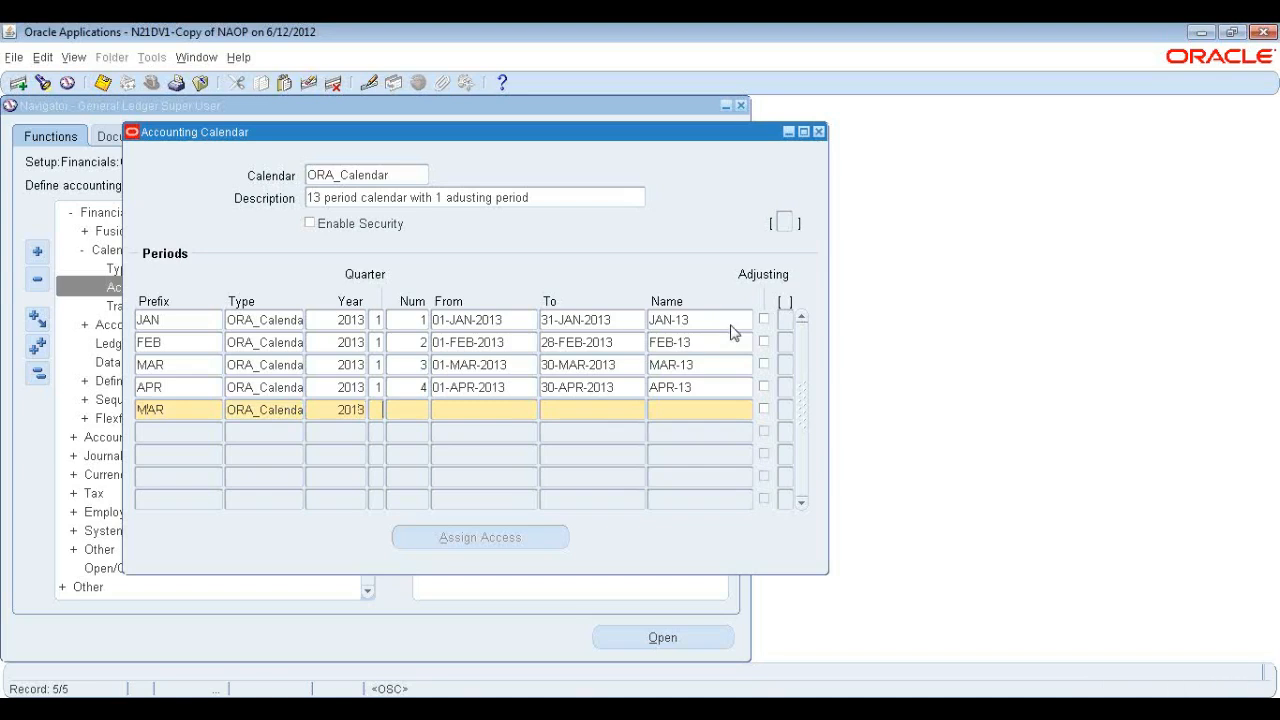
click(1267, 94)
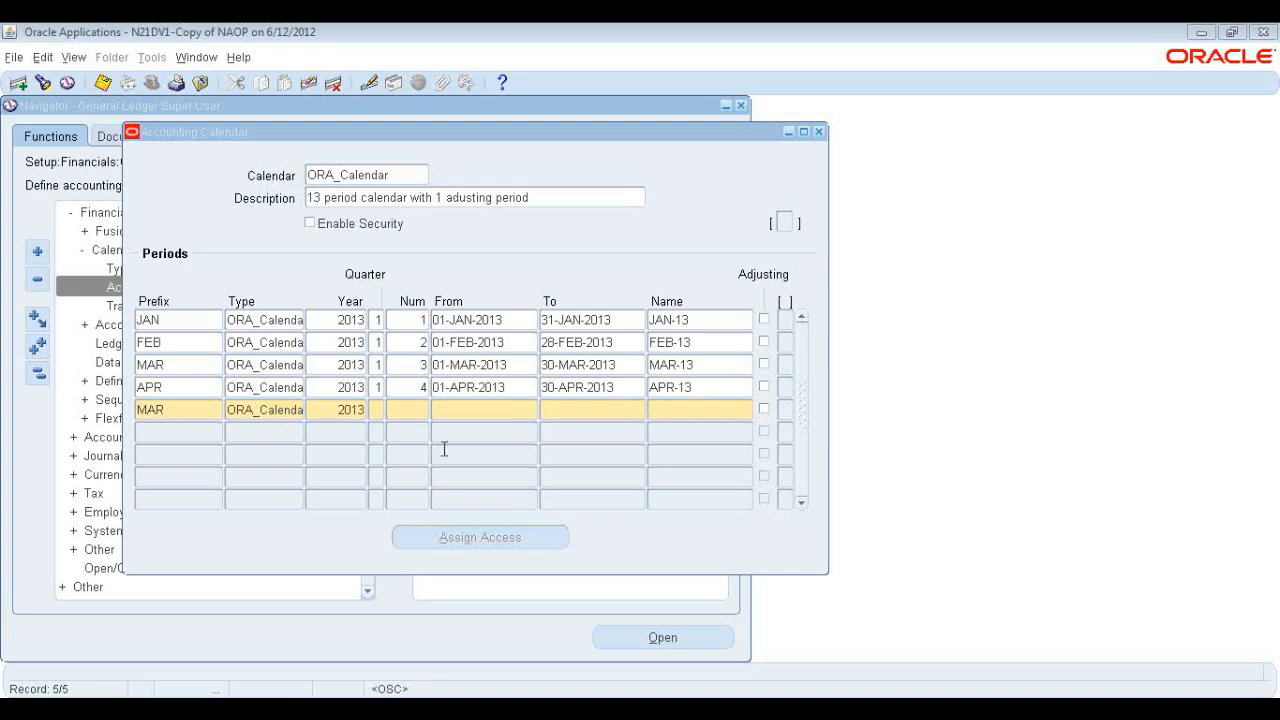
click(380, 415)
text(2)
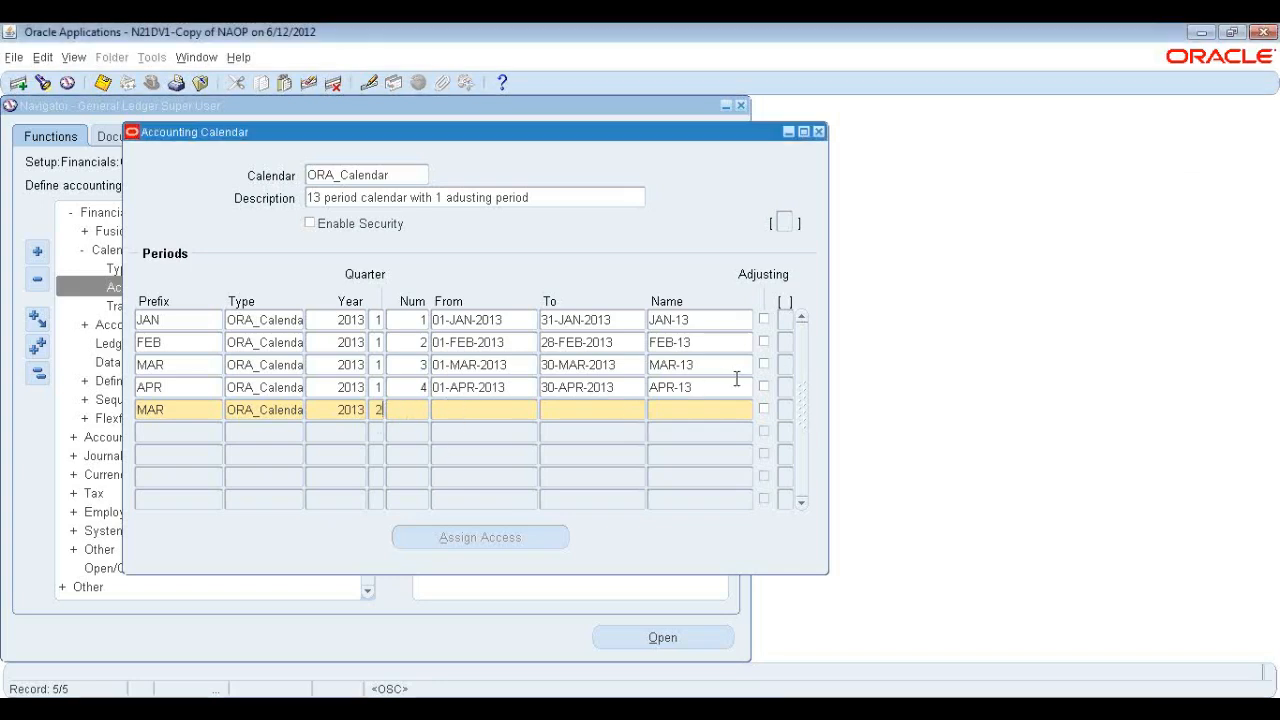
key(Tab)
text(5)
key(Tab)
Set the fifth period to run from 01-MAR-2013 to 31-MAR-2013.
text(01)
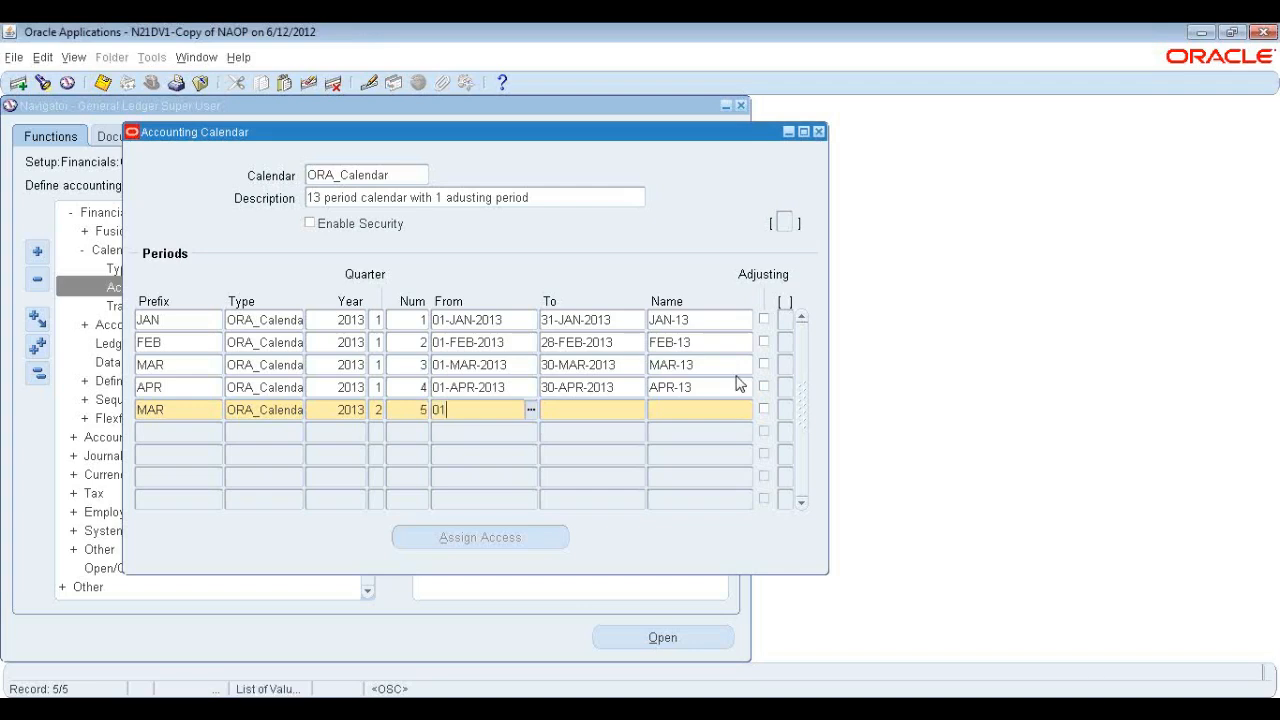
text(-MAR-2013)
key(Tab)
text(31)
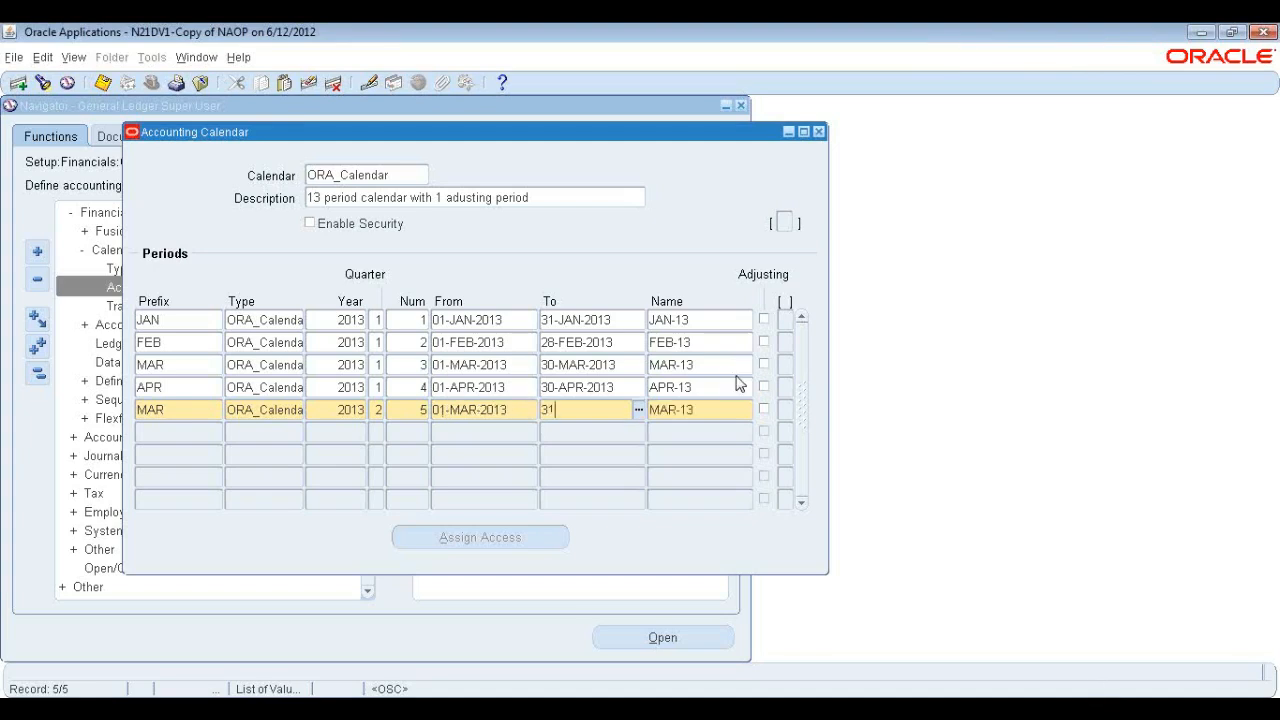
text(-MAR-2013)
key(Tab)
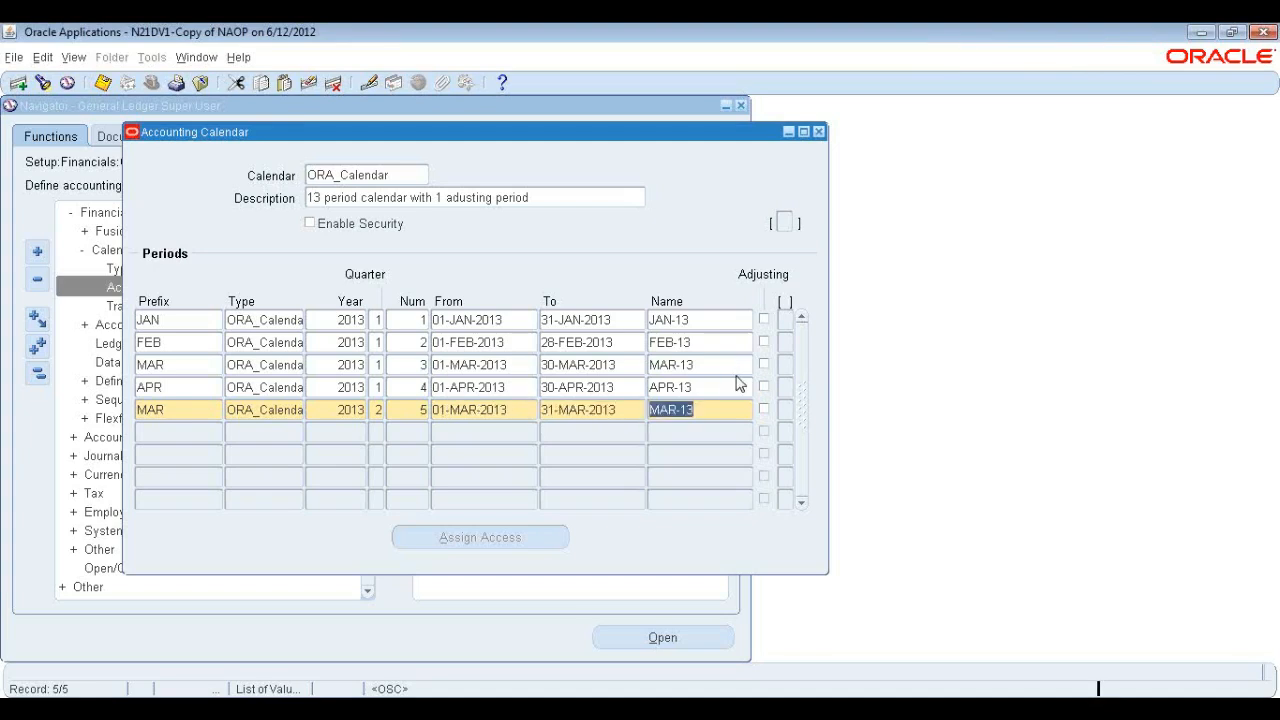
key(Tab)
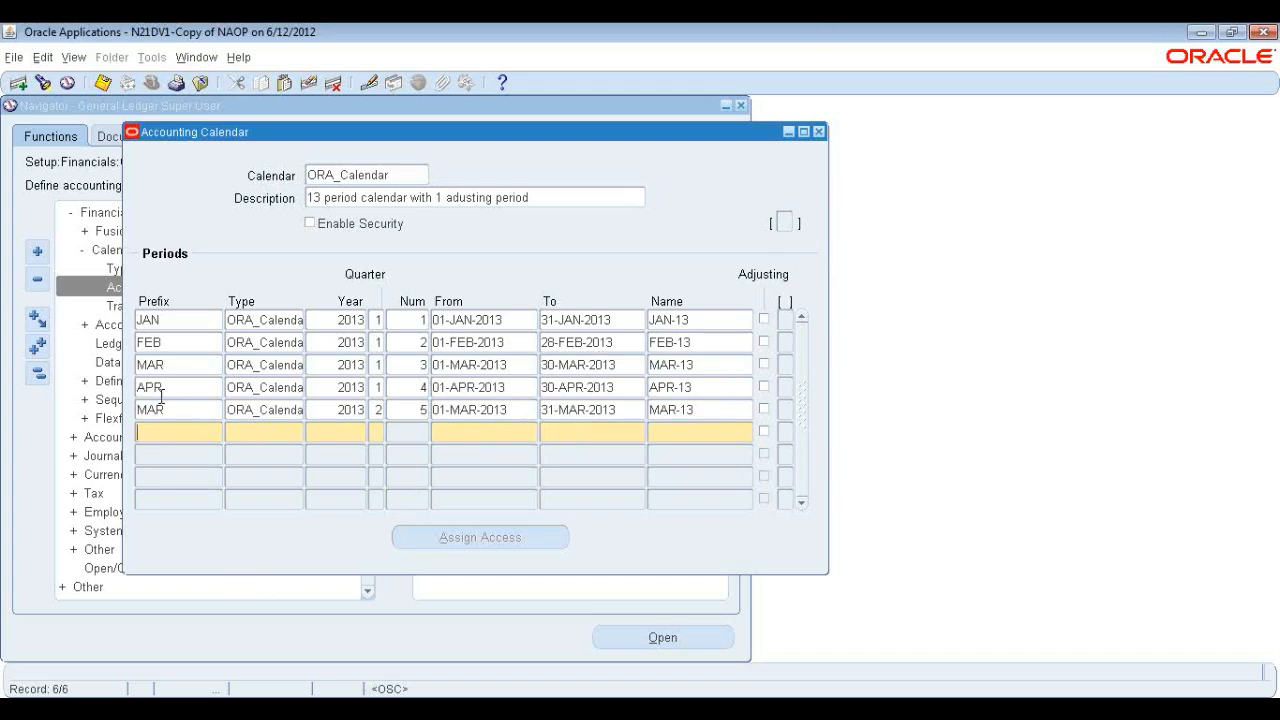
Change the fifth period's prefix to MAY.
click(194, 408)
text(MAY)
key(Tab)
key(Tab)
key(Tab)
key(Tab)
key(Tab)
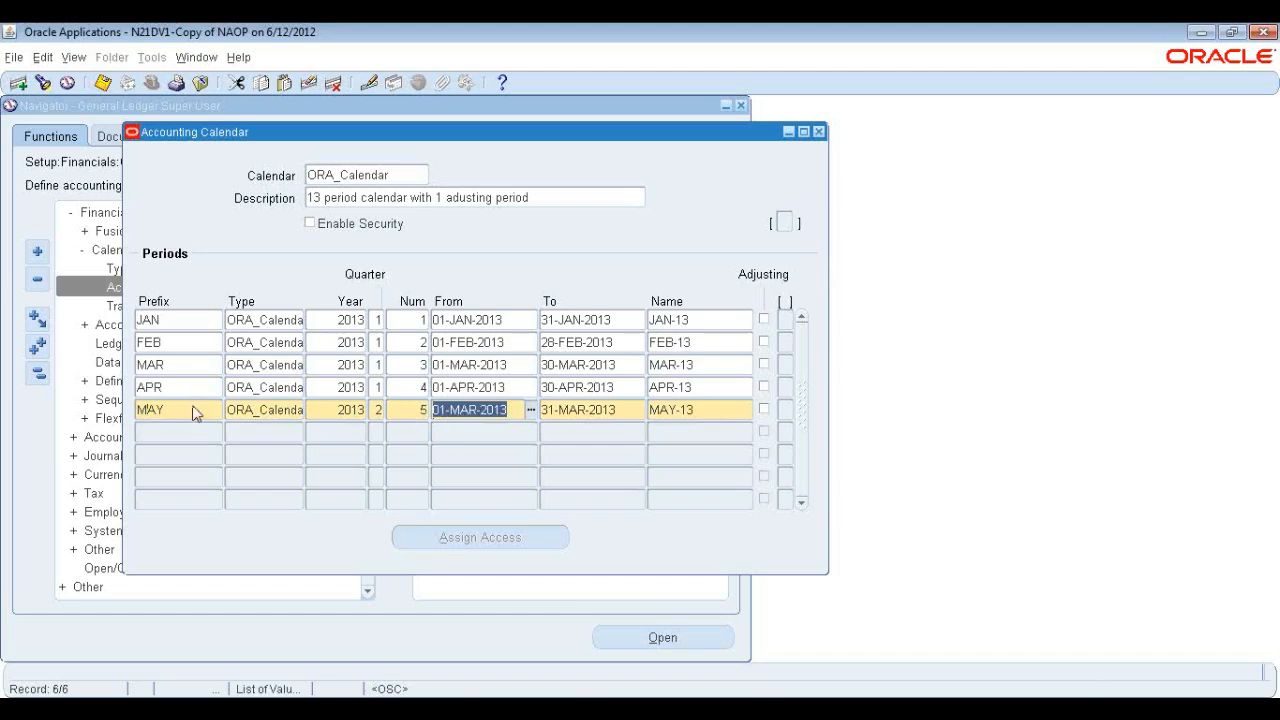
Set the MAY period to run from 01-MAY-2013 to 31-MAY-2013.
text(01)
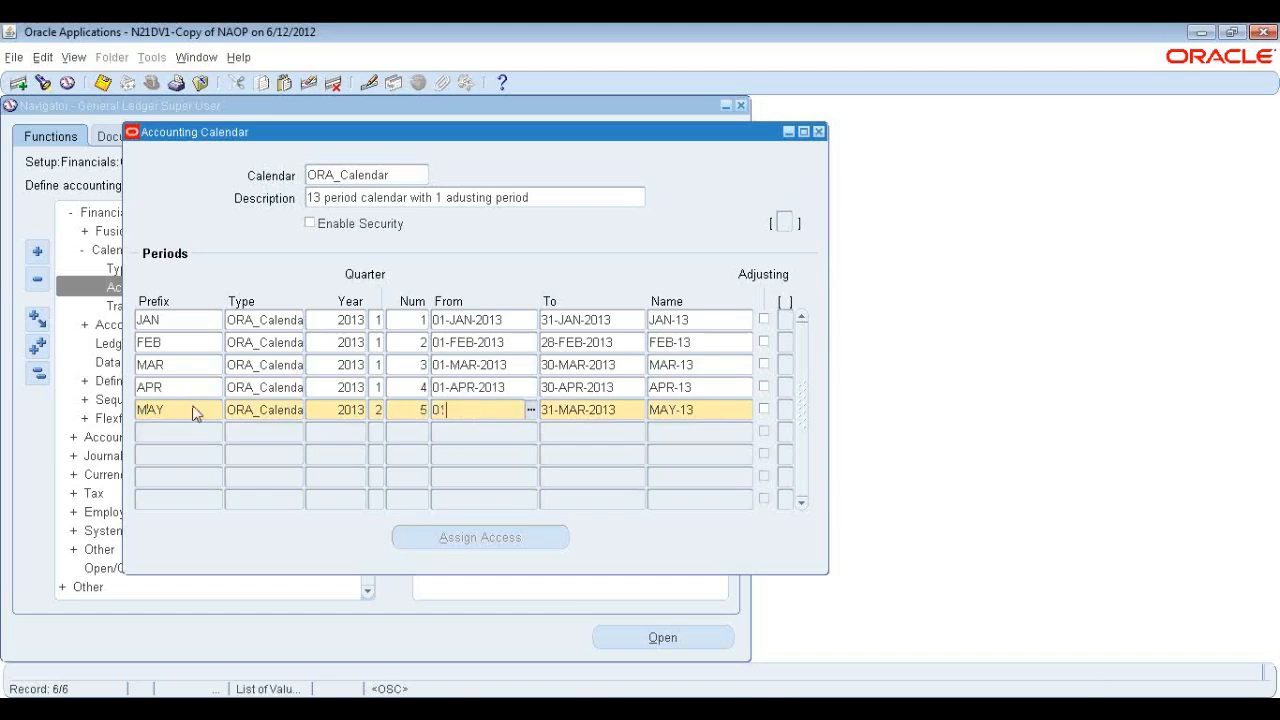
text(-MAY-2013)
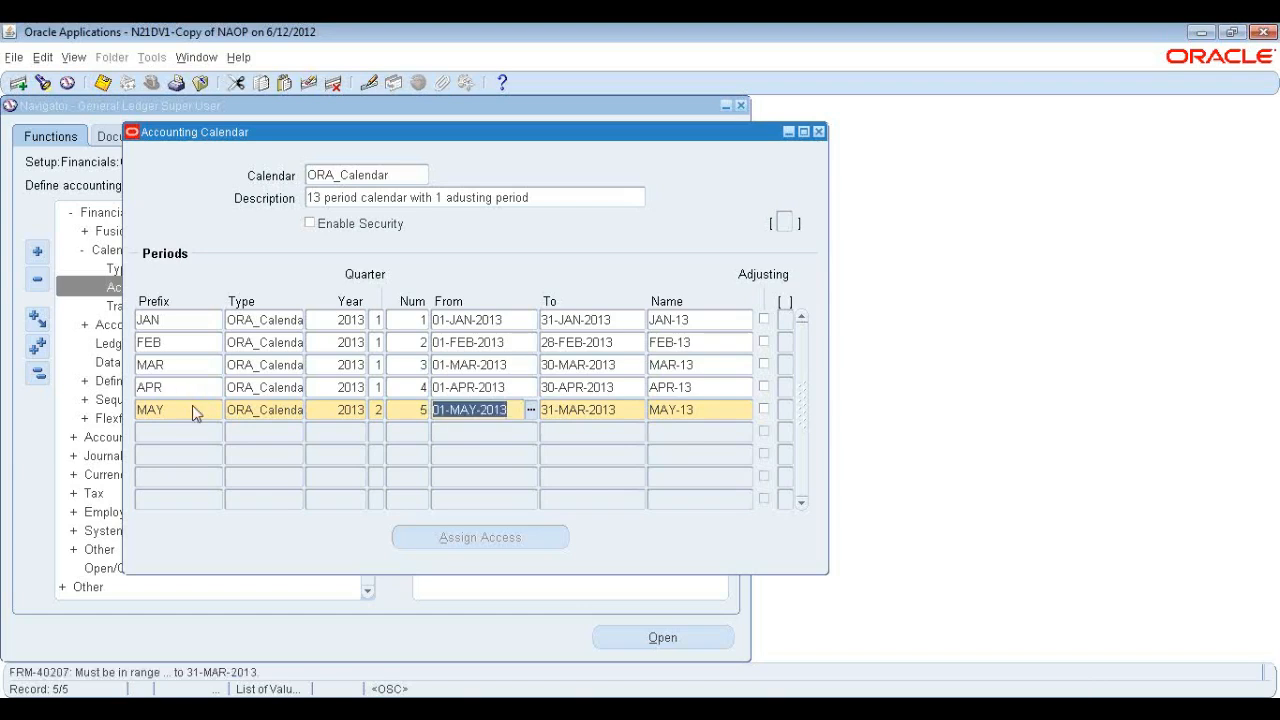
key(BackSpace)
key(Tab)
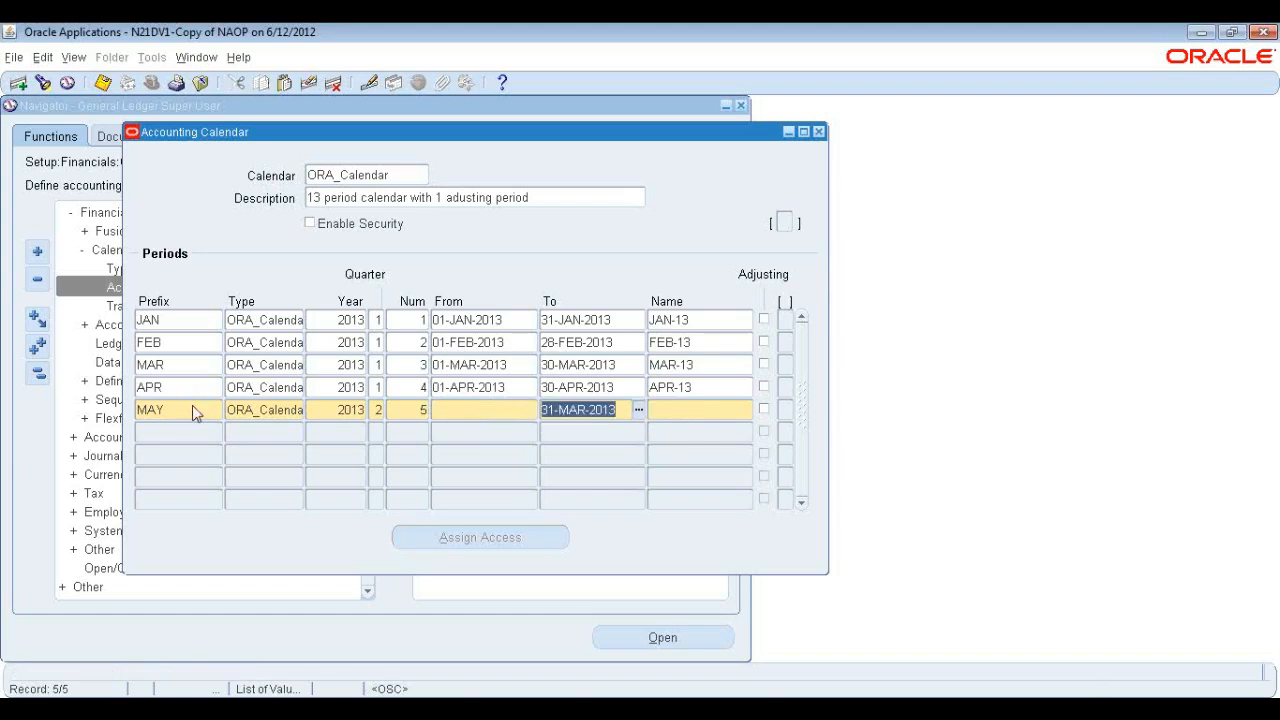
key(BackSpace)
click(452, 411)
text(01)
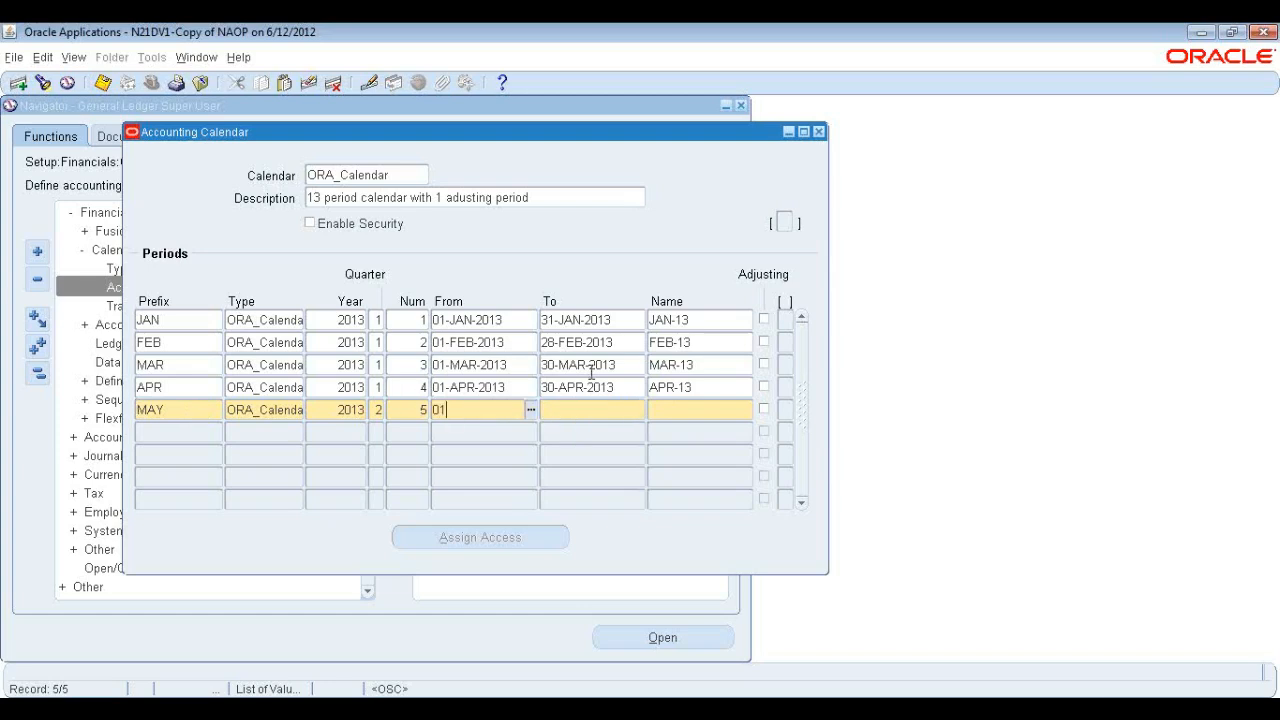
text(-MAY-2013)
key(Tab)
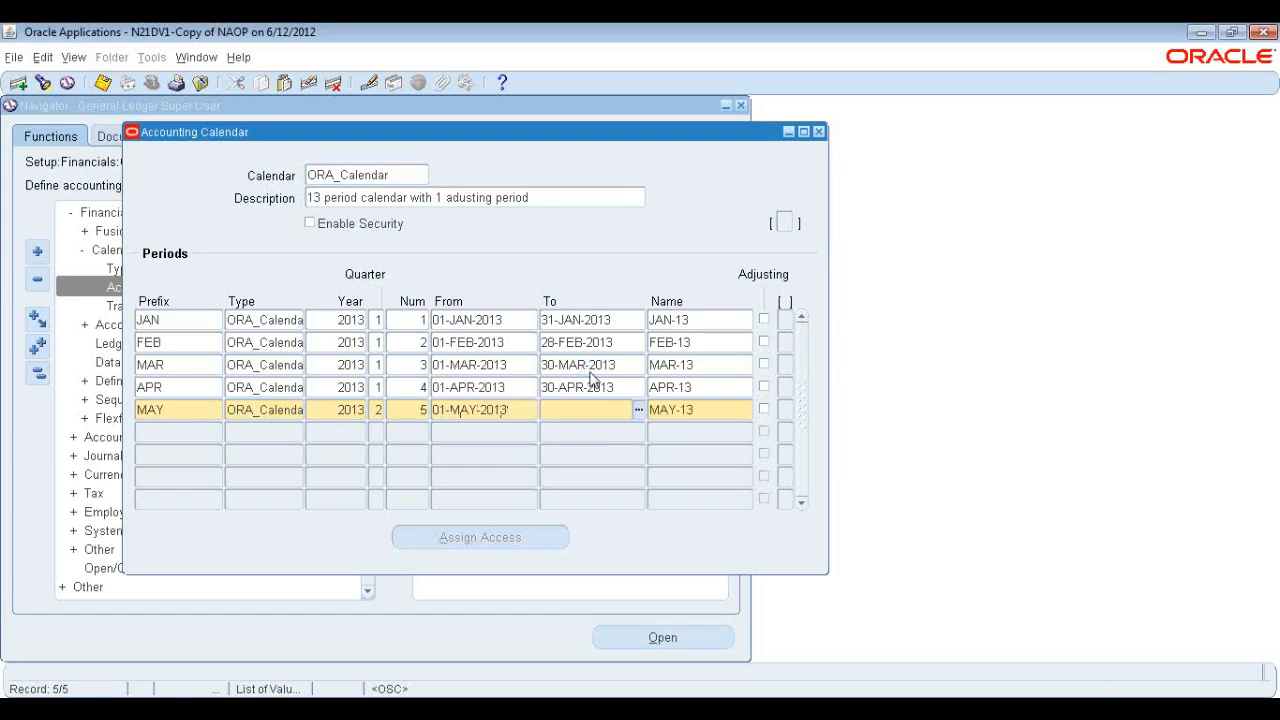
text(31-MAY2013)
key(Tab)
Add a sixth period row with prefix JUN, type ORA_Calendar, year 2013, quarter 2 and number 6.
text(JUN)
key(Tab)
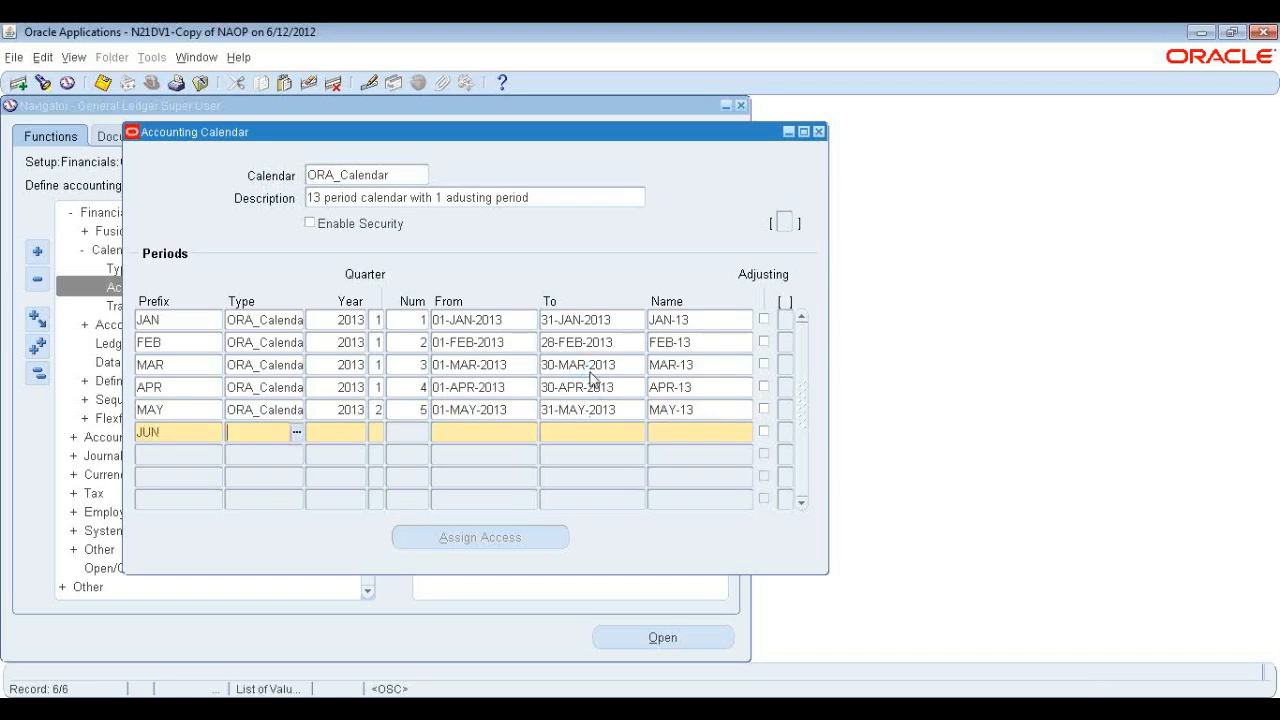
text(ora)
key(BackSpace)
key(BackSpace)
key(BackSpace)
text(ORA)
key(Tab)
text(2013)
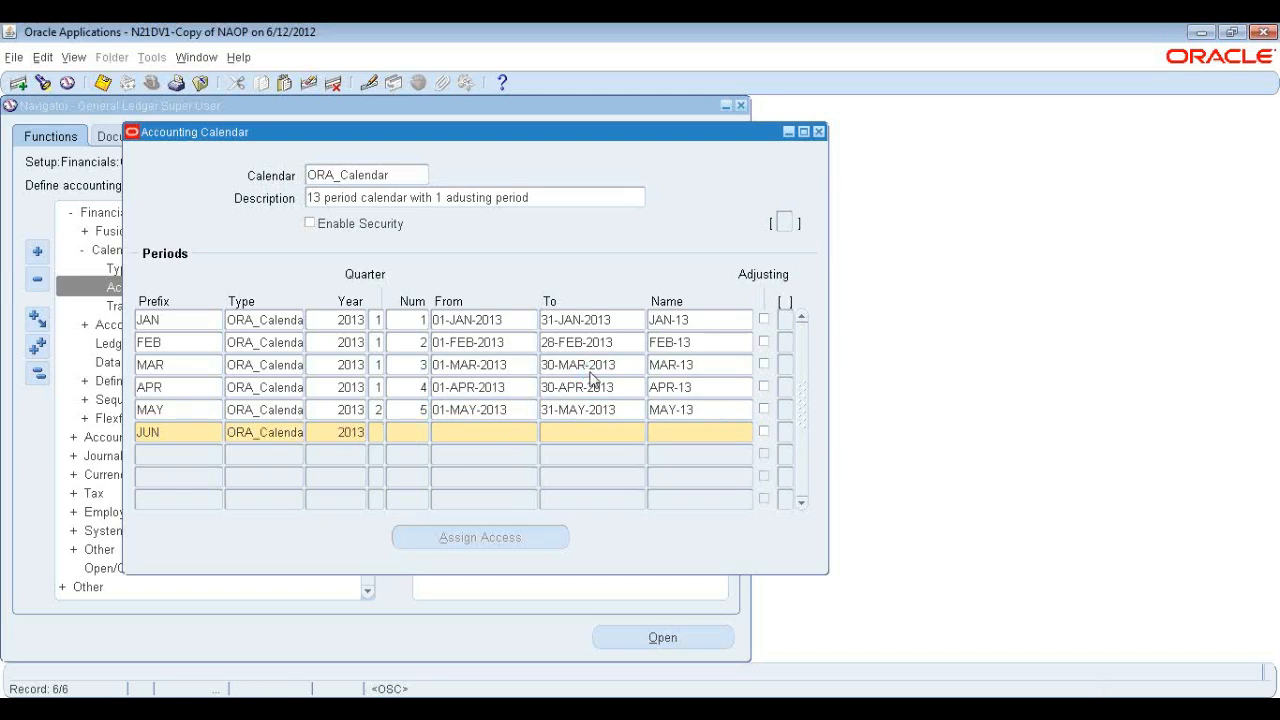
key(Tab)
text(2)
key(Tab)
text(6)
key(Tab)
Set the JUN period to run from 01-JUN-2013 to 30-JUN-2013.
click(573, 364)
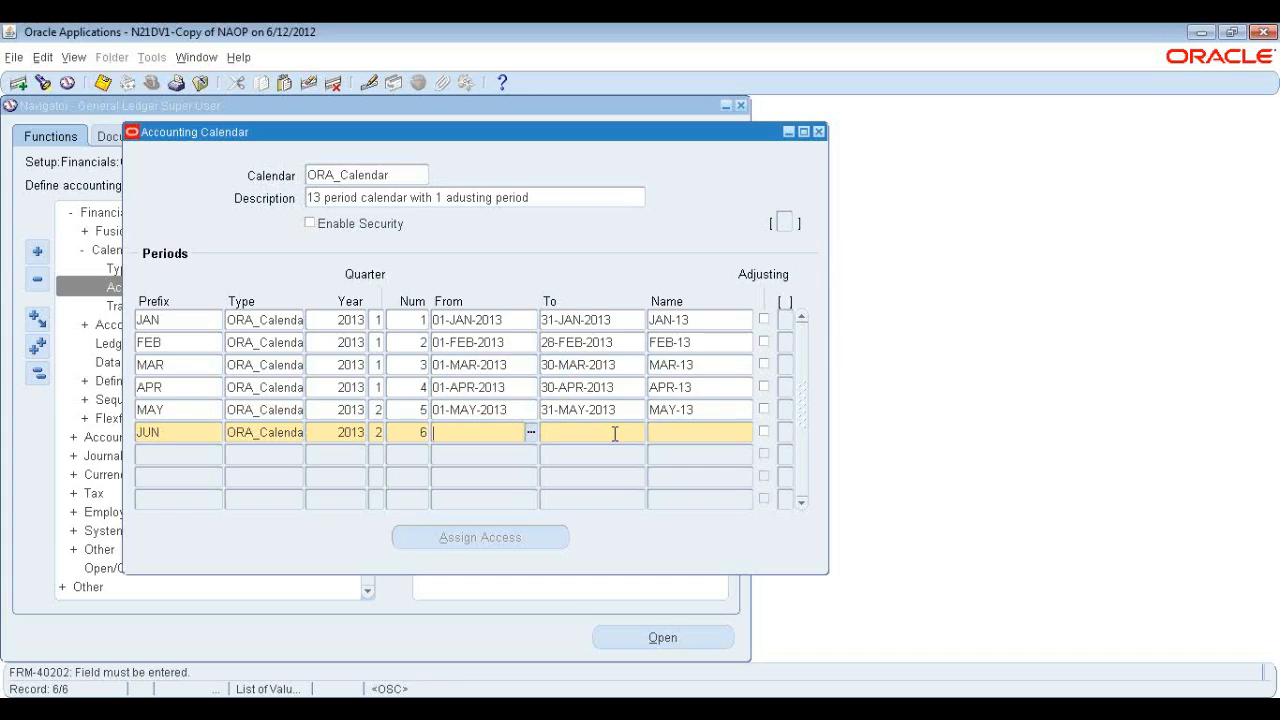
text(01-JU)
text(N)
text(-2013)
key(Tab)
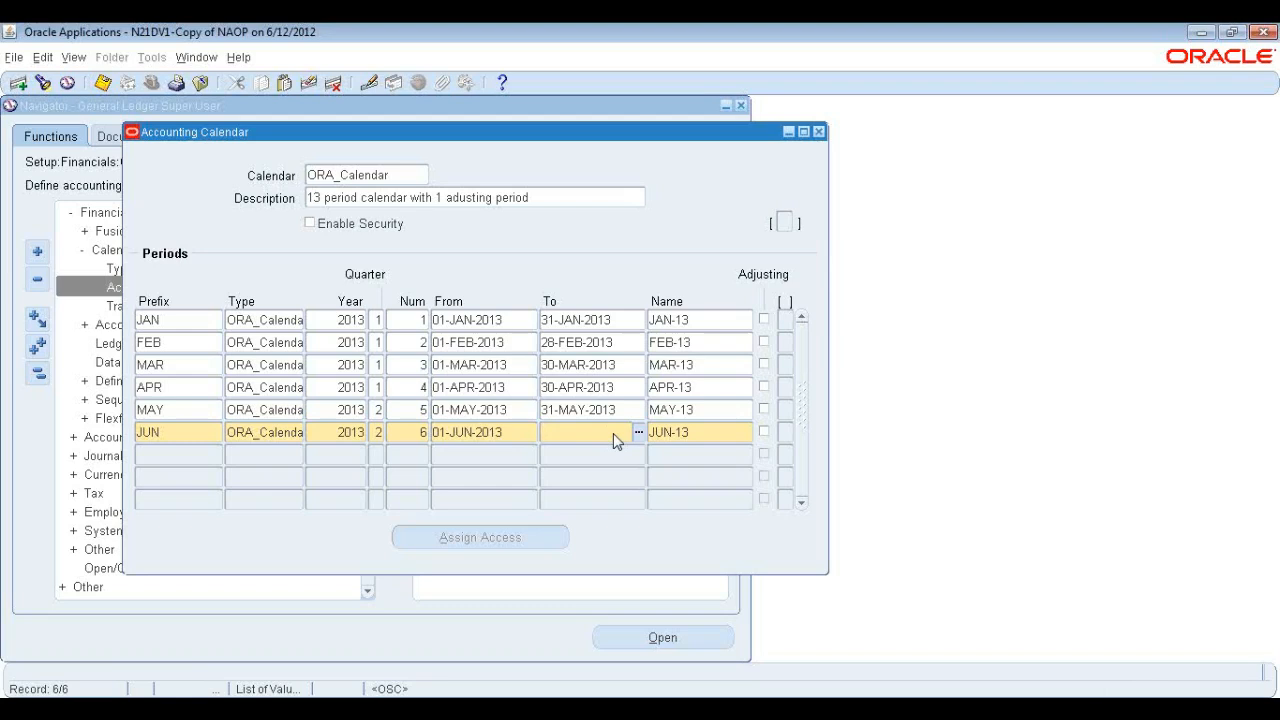
text(30JUN)
key(Tab)
key(Tab)
key(Tab)
Add a seventh period row with prefix JUL, type ORA_Calendar, year 2013, quarter 2 and number 7.
text(JUL)
key(Tab)
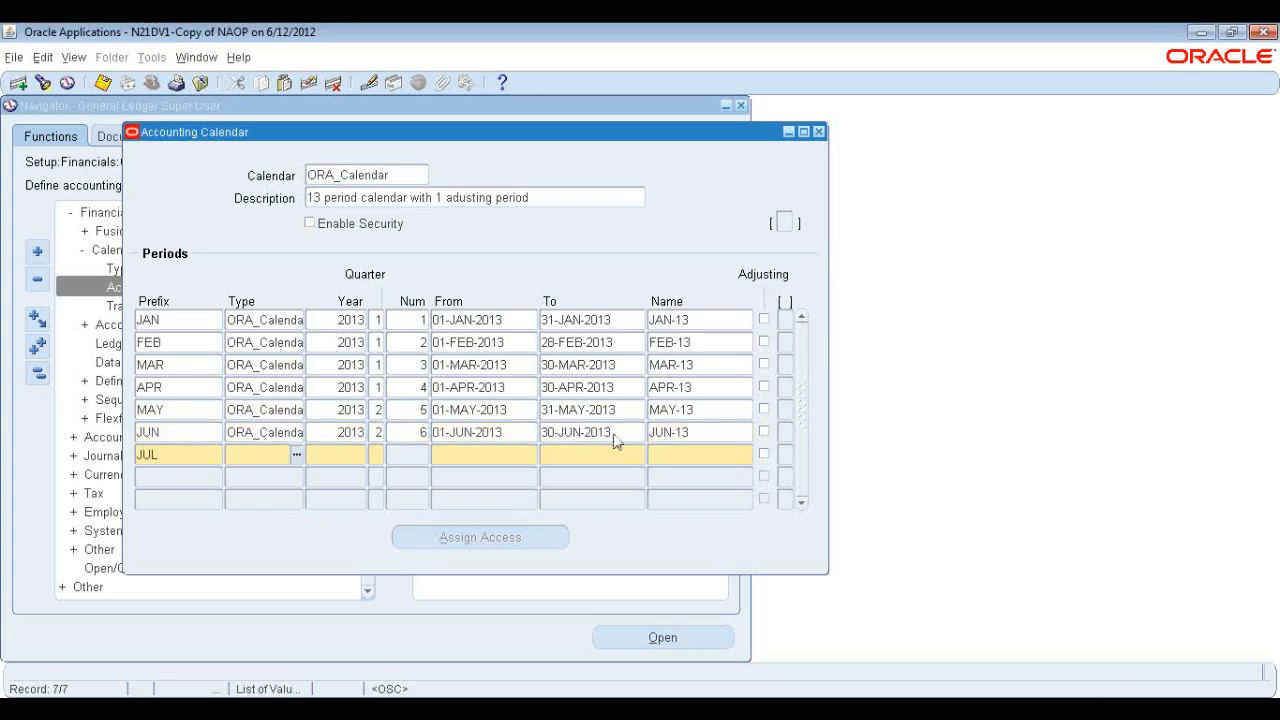
key(Tab)
text(2013)
key(Tab)
text(2)
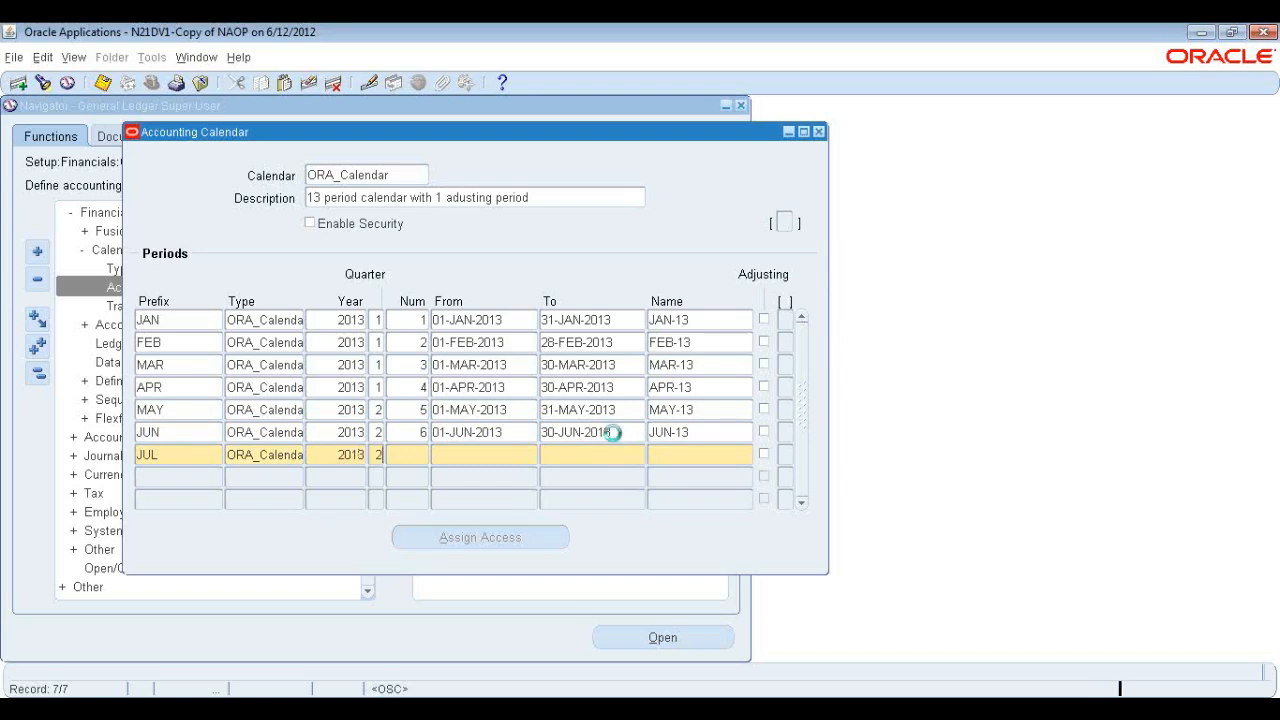
key(Tab)
text(7)
key(Tab)
Set the JUL period to run from 01-JUL-2013 to 31-JUL-2013.
text(01-JUL-2013)
key(Tab)
text(31-JUL-2013)
key(Down)
Add an eighth period row with prefix AUG, type ORA_Calendar, year 2013, quarter 2 and number 8.
text(AUG)
key(Tab)
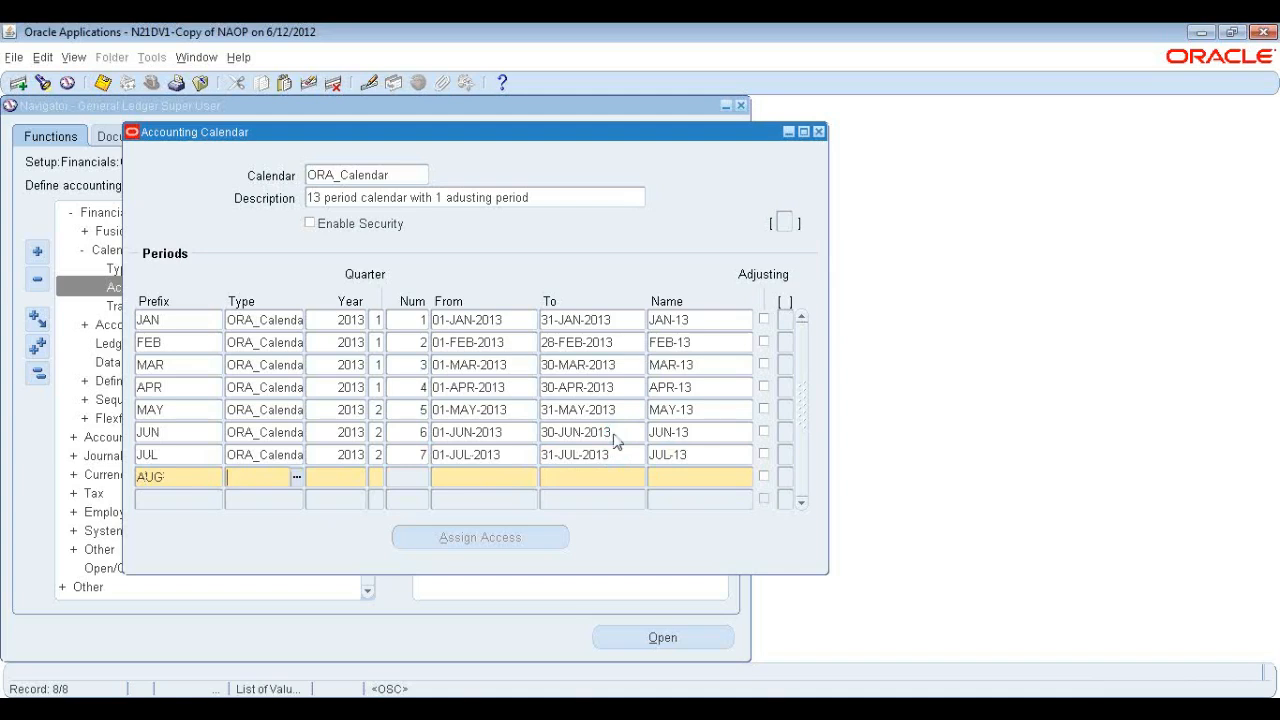
key(Tab)
text(2013)
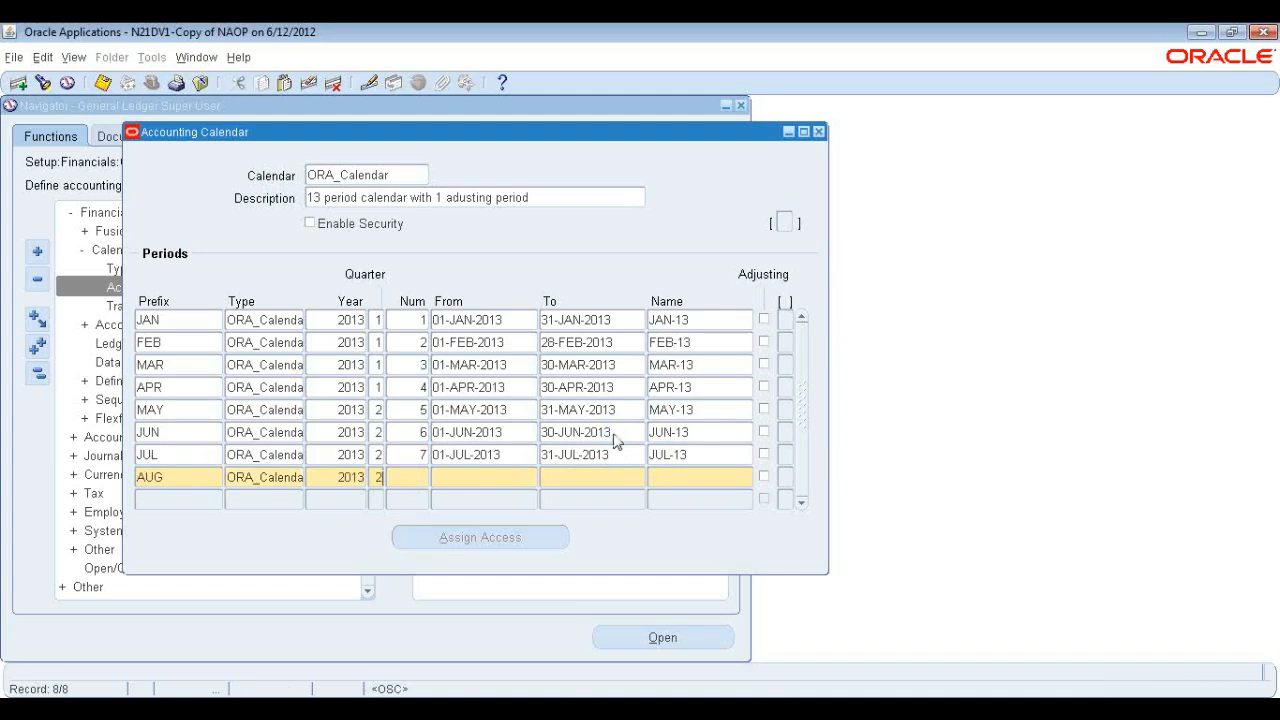
key(Tab)
text(8)
key(Tab)
Set the AUG period to run from 01-AUG-2013 to 31-AUG-2013.
text(01-AUG-)
text(2013)
key(Tab)
text(31AUG2013)
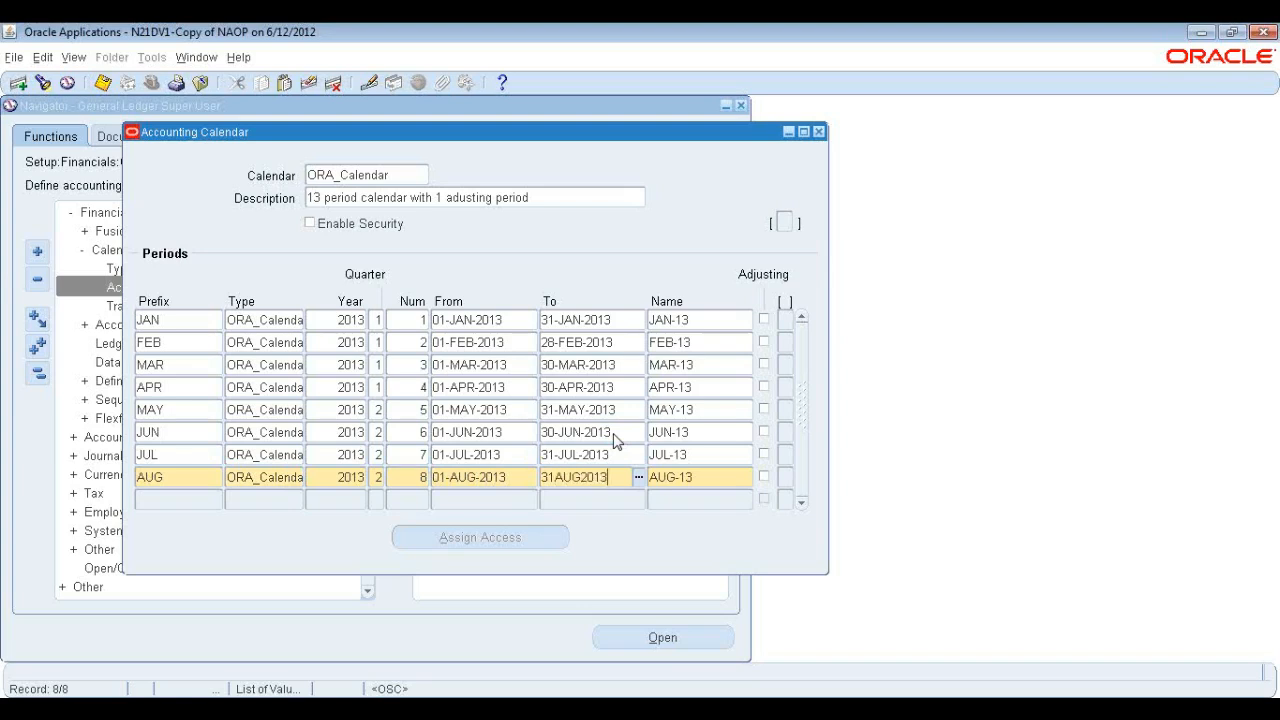
key(Down)
Add a ninth period row with prefix SEP, type ORA_Calendar, year 2013, quarter 3 and number 9.
text(AEP)
key(Tab)
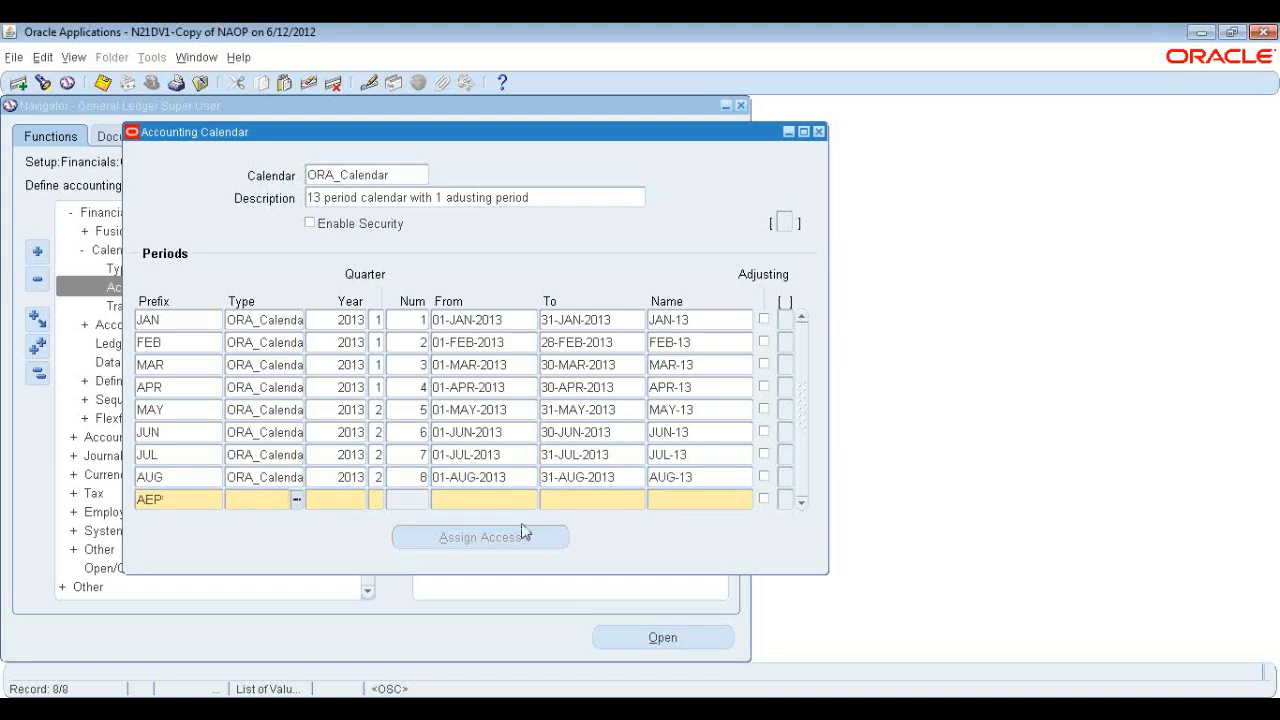
double_click(180, 505)
text(SEP)
key(Tab)
key(ctrl+l)
text(2013)
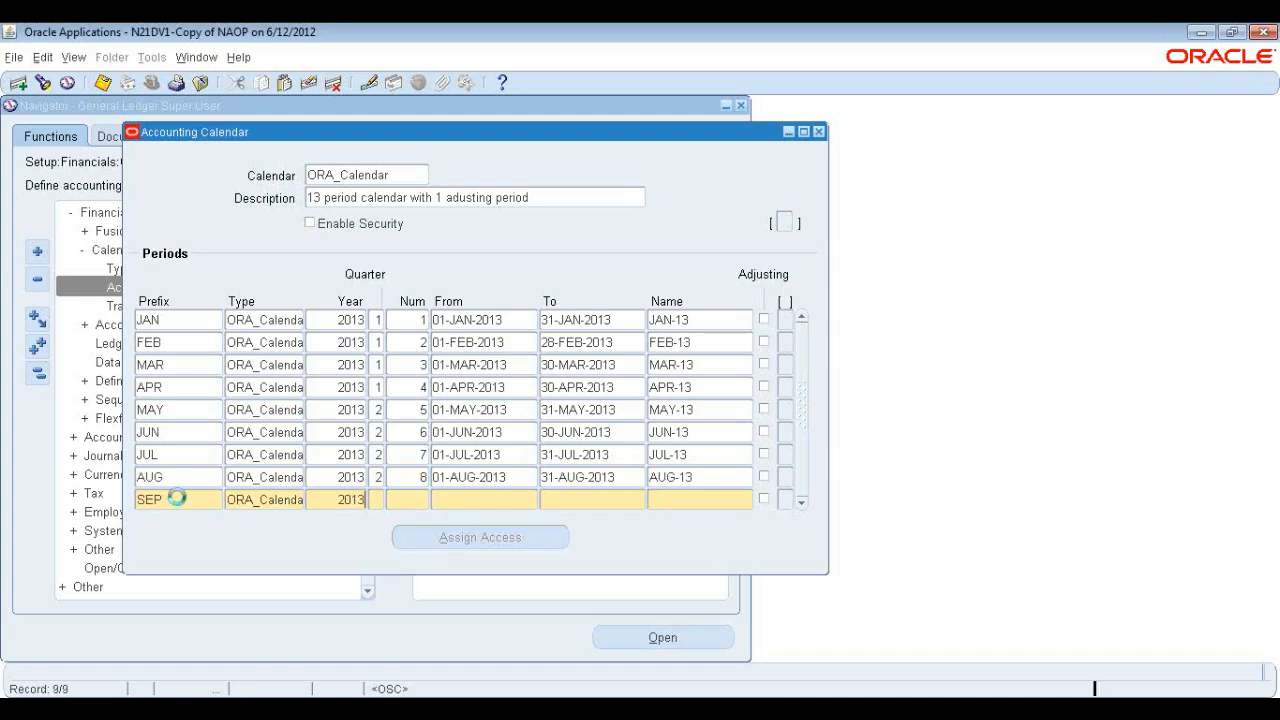
key(Tab)
click(381, 365)
text(9)
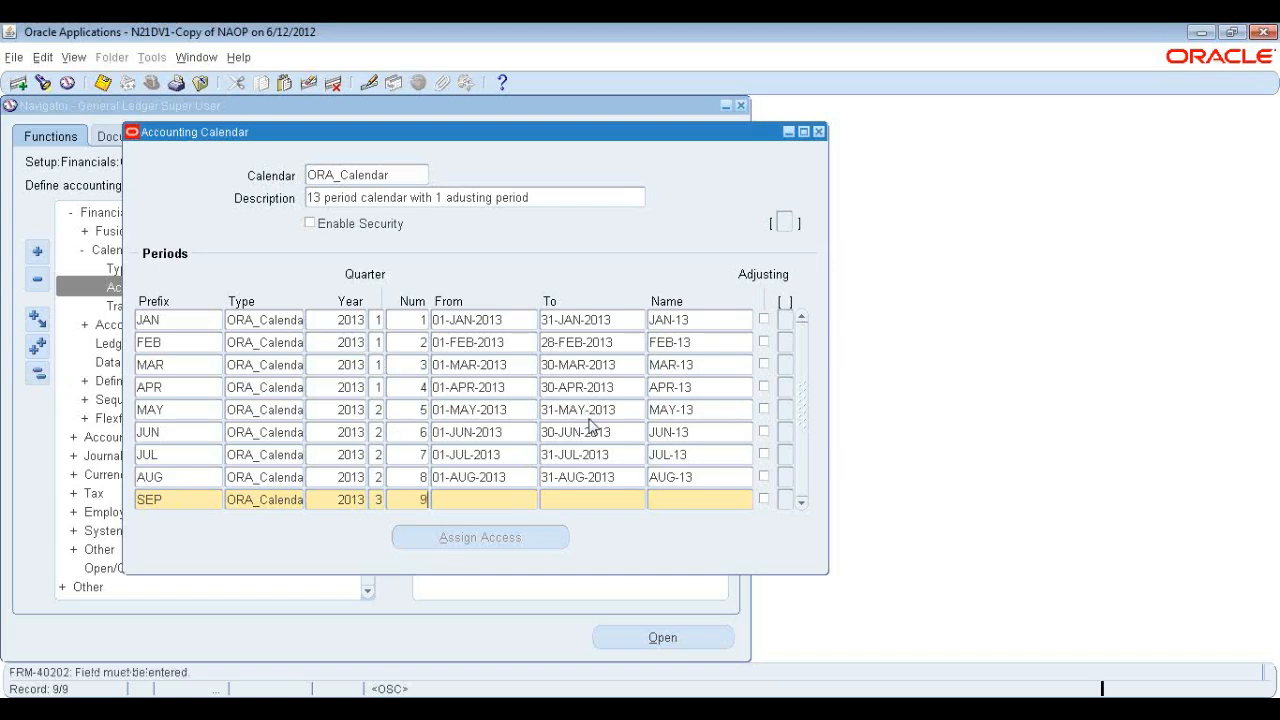
key(Tab)
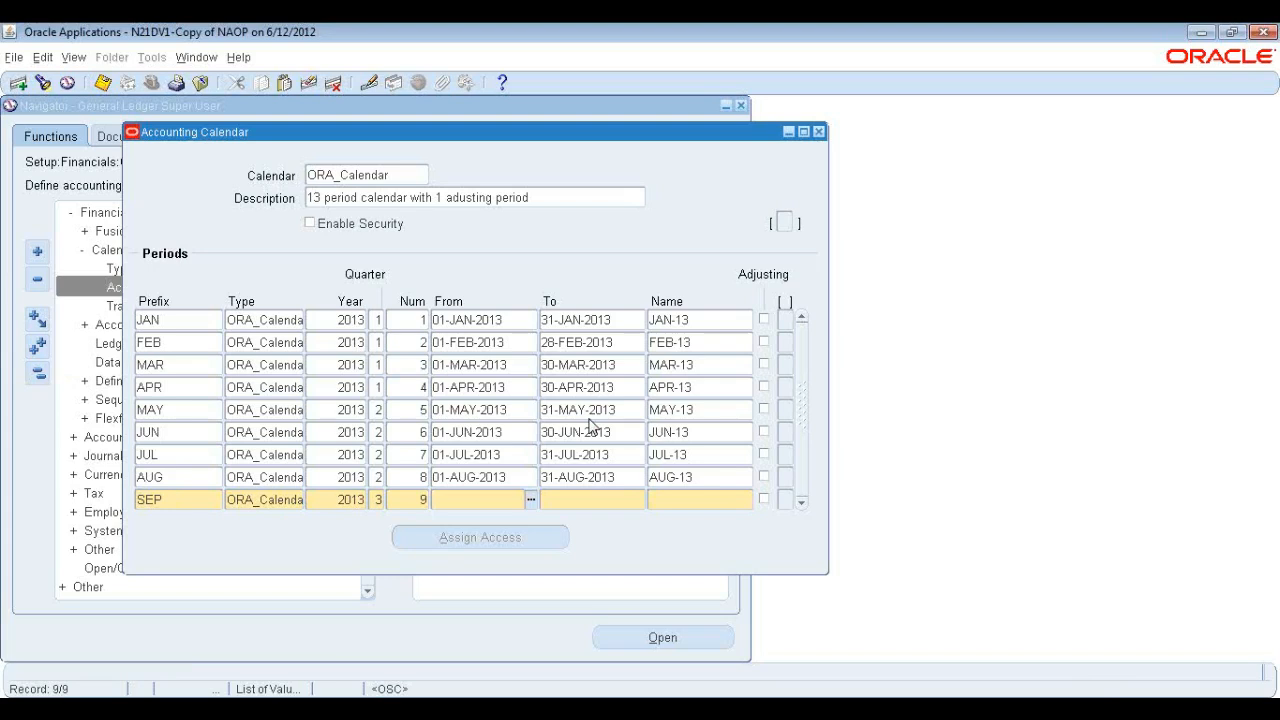
Set the SEP period to run from 01-SEP-2013 to 30-SEP-2013.
text(01SEP2013)
key(Tab)
text(30-SEP-2013)
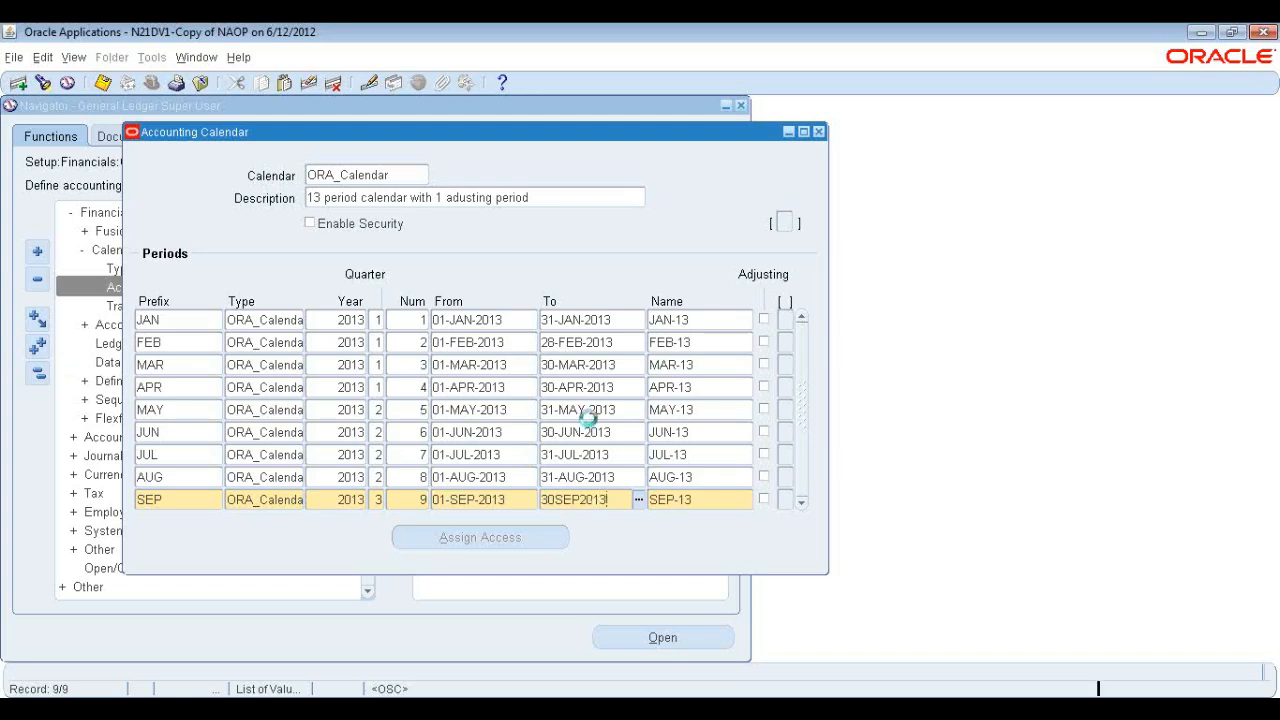
key(Tab)
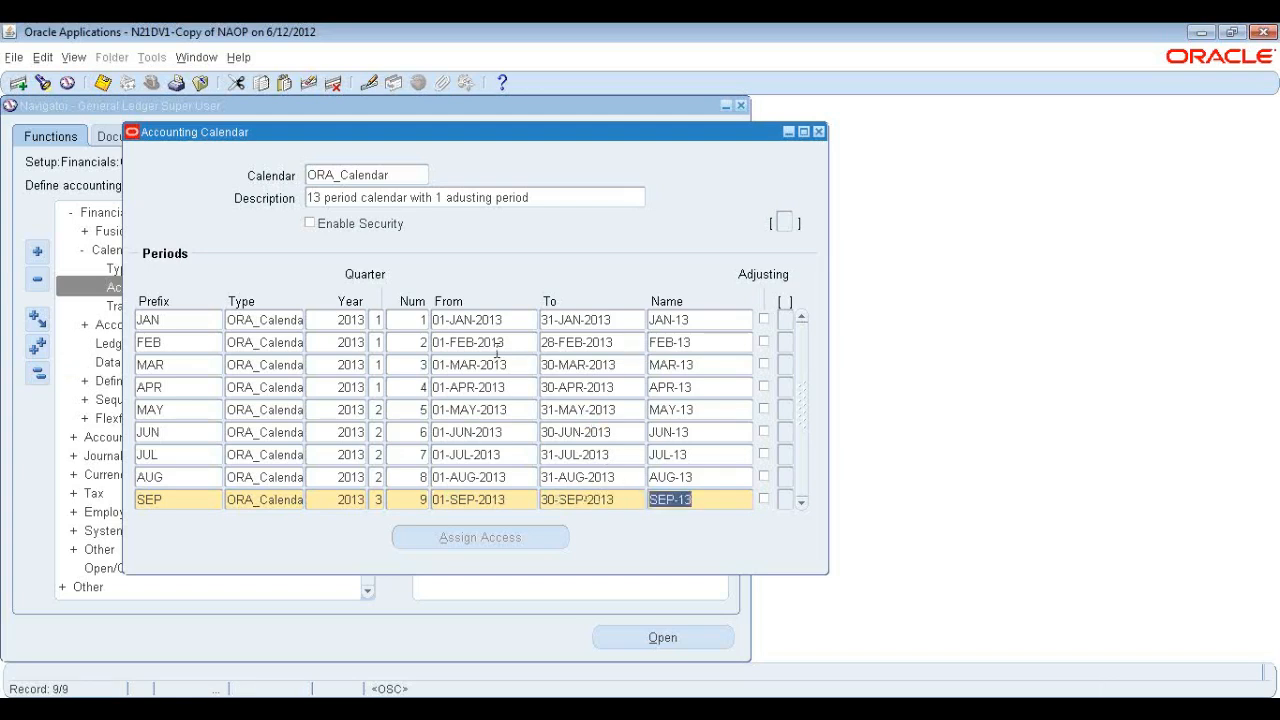
Correct the quarter numbers, setting APR to quarter 2 and JUL and AUG to quarter 3.
click(378, 387)
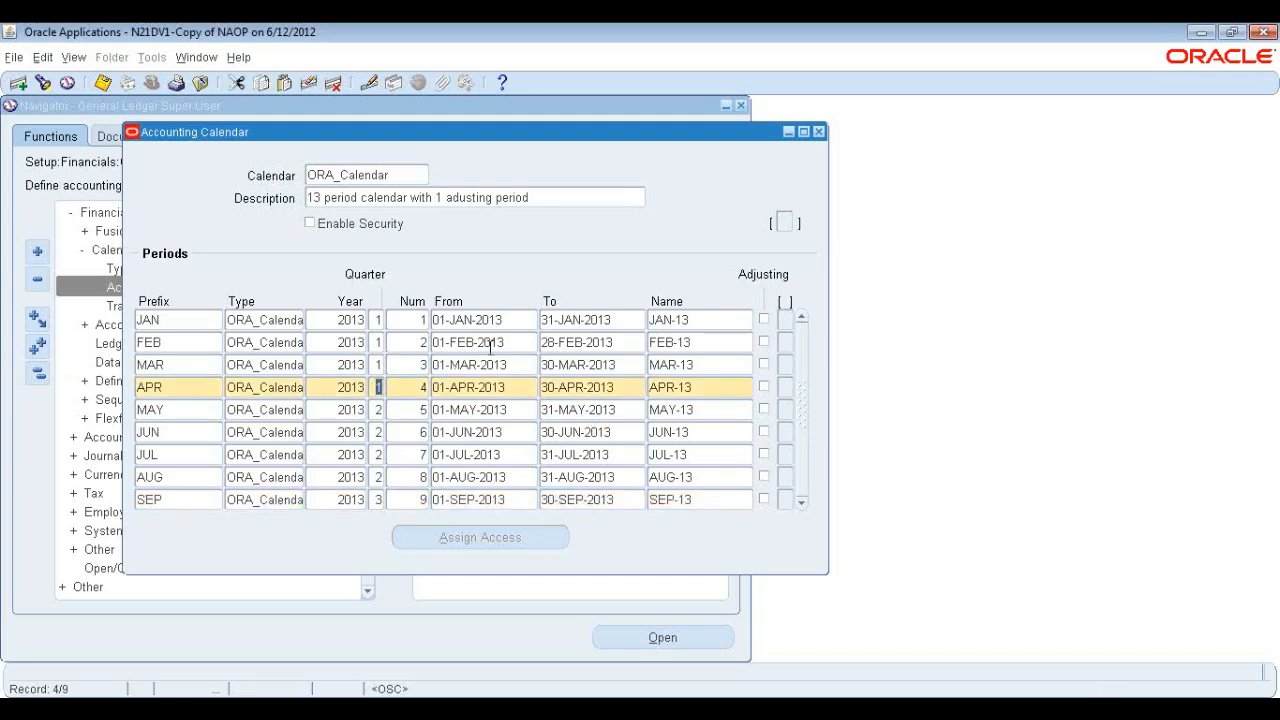
text(2)
key(Down)
key(Down)
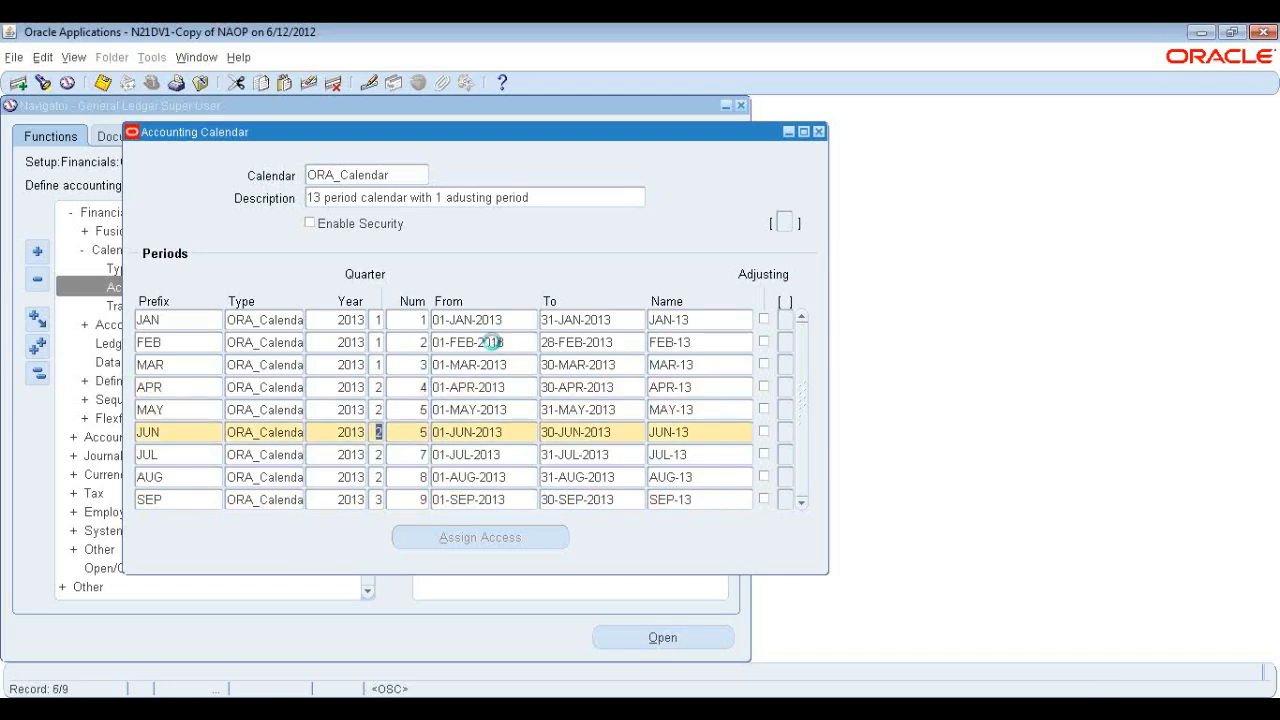
key(Down)
text(3)
key(Down)
text(3)
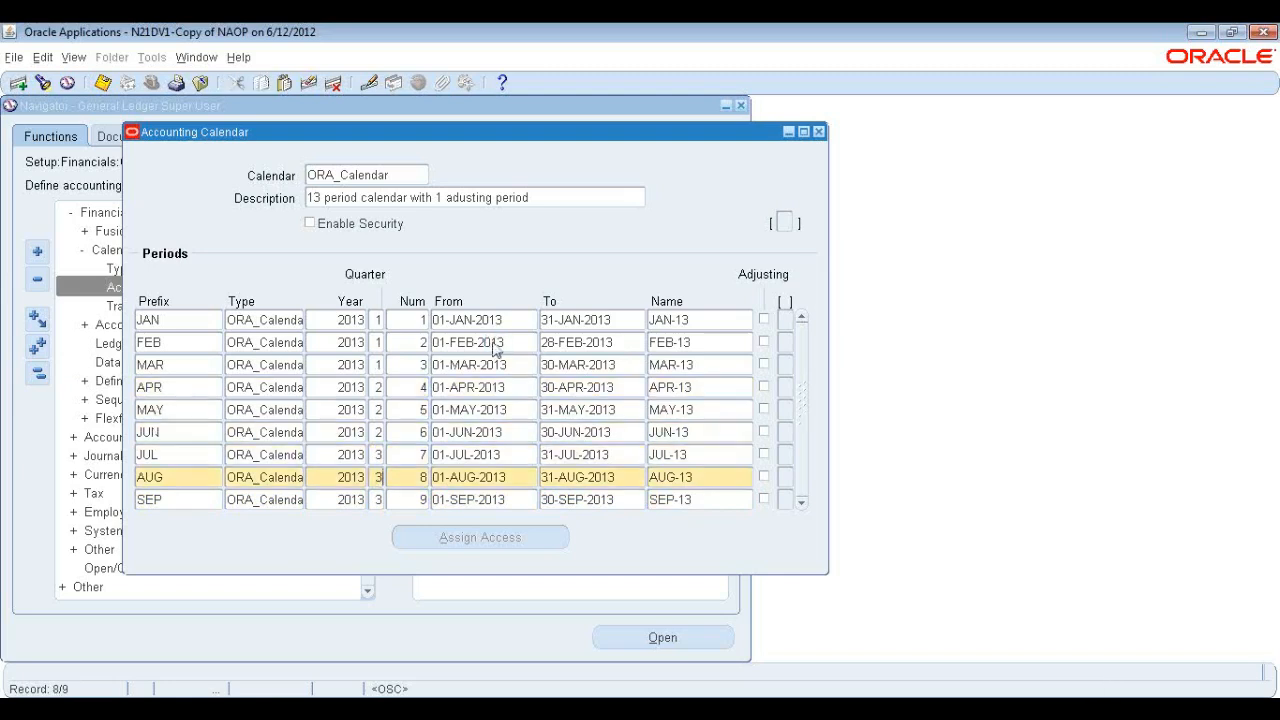
key(Down)
key(Down)
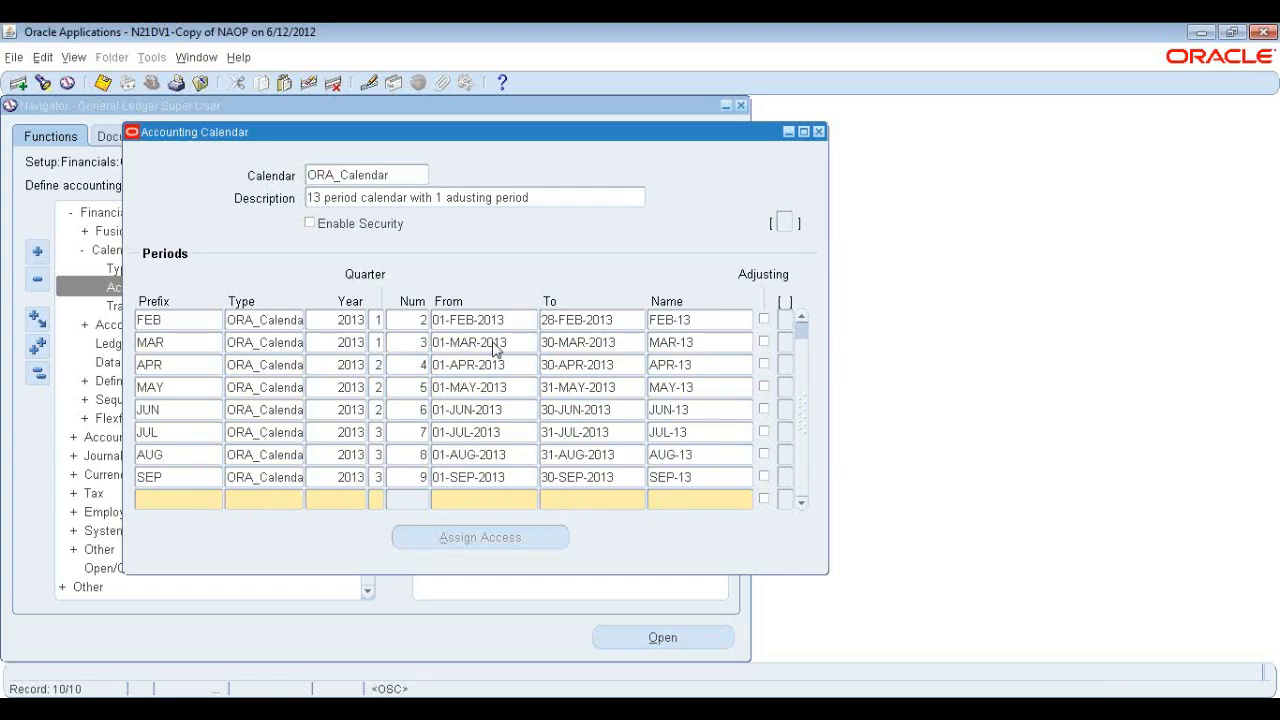
Add a tenth period row with prefix OCT, type ORA_Calendar, year 2013, quarter 4 and number 10.
text(OCT)
key(Tab)
text(ORA_Calendar)
key(Tab)
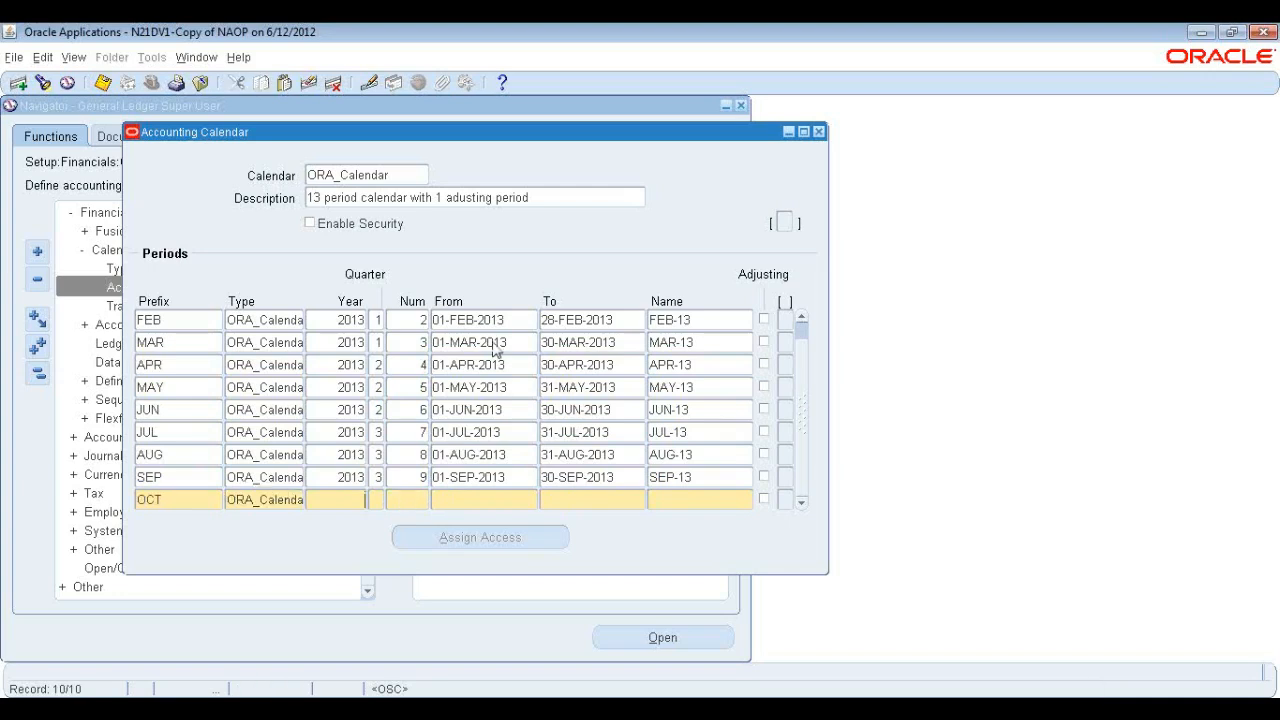
text(2013)
text(10)
key(Tab)
Set the OCT period to run from 01-OCT-2013 to 31-OCT-2013.
text(01-OCT-2013)
key(Tab)
text(3)
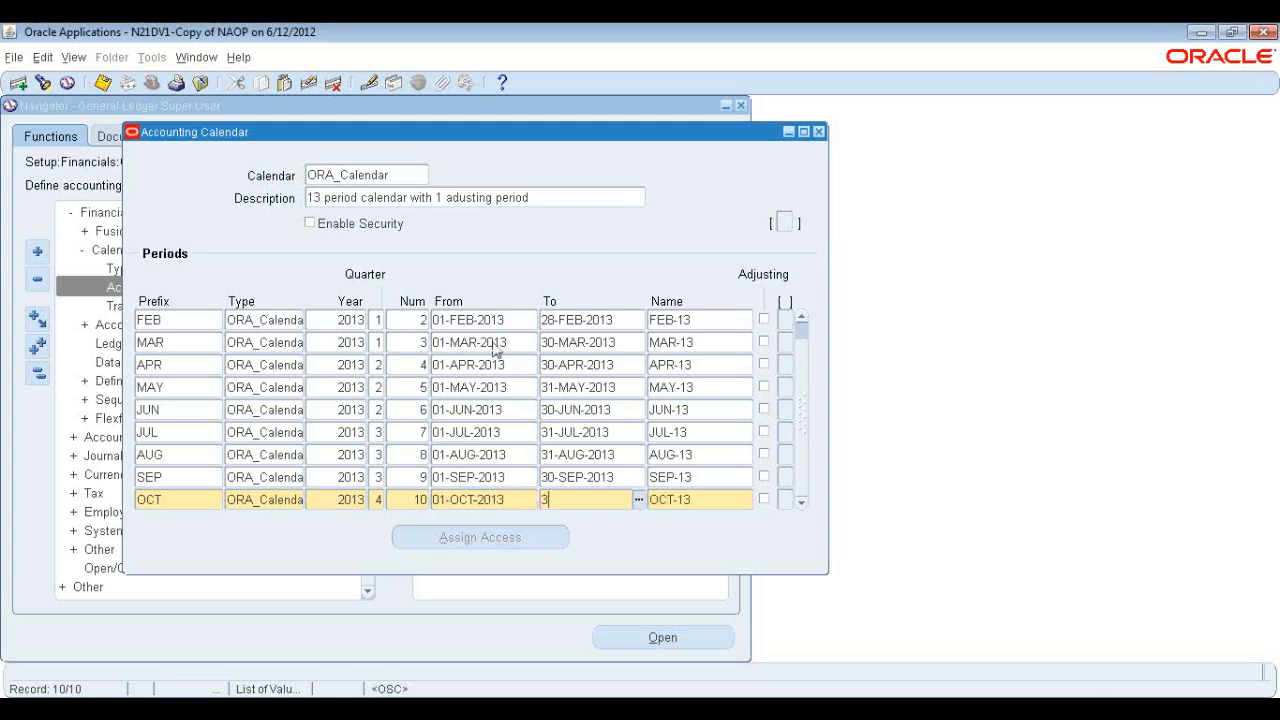
text(1-OCT-2013)
key(Tab)
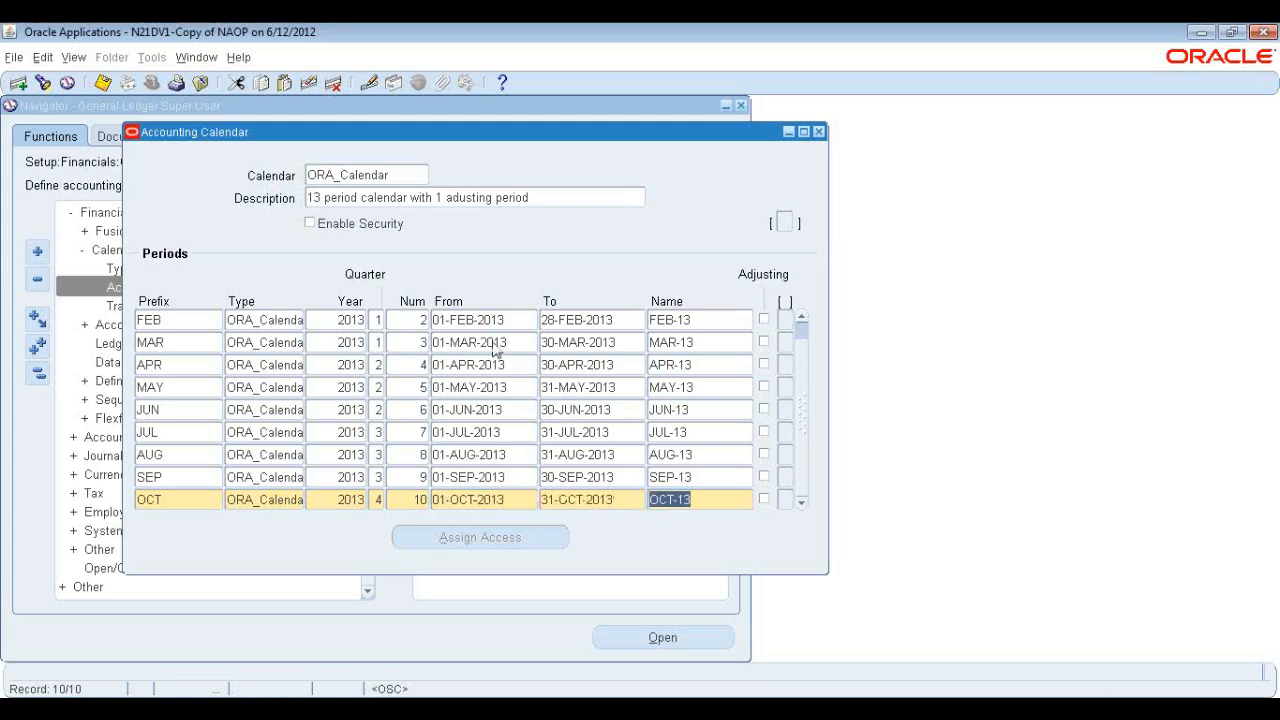
key(Down)
Add an eleventh period row with prefix NOV, type ORA_Calendar, year 2013, quarter 4 and number 11.
text(NOV)
key(Tab)
text(ORA_Calenda)
key(Tab)
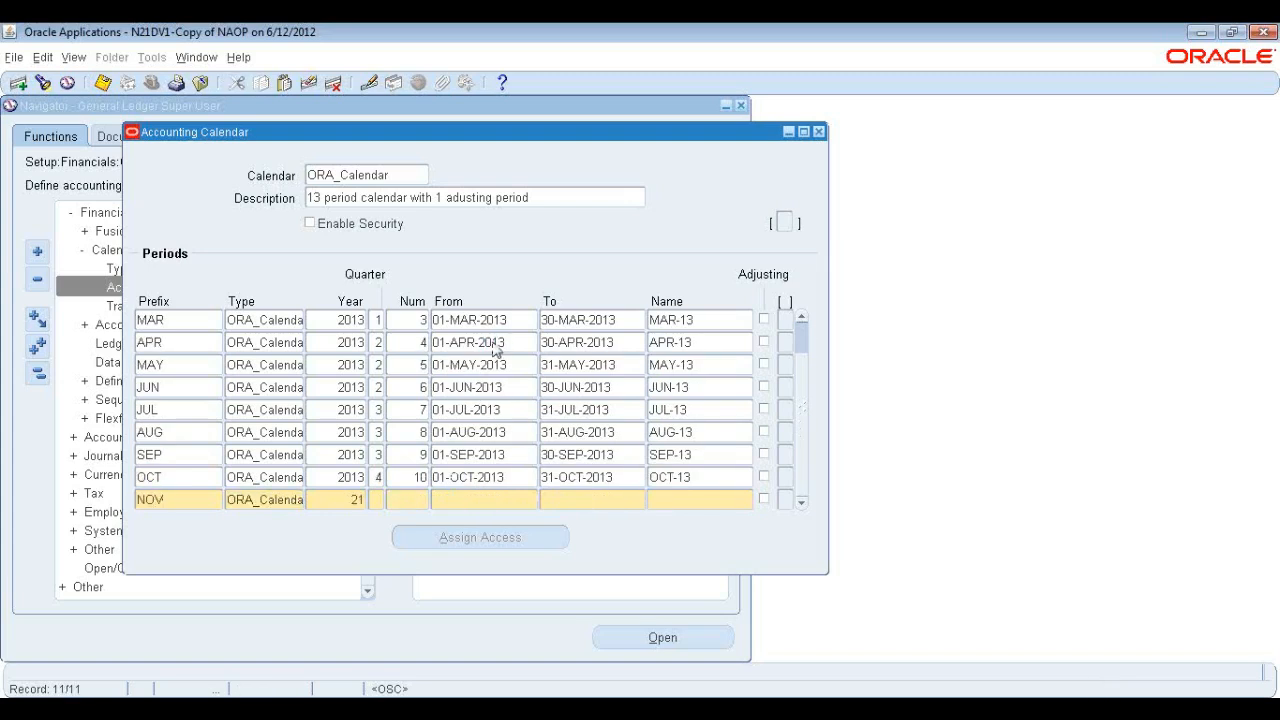
key(BackSpace)
text(013)
key(Tab)
text(4)
key(Tab)
text(11)
Set the NOV period to run from 01-NOV-2013 to 30-NOV-2013.
key(Tab)
text(01-NOV-2013)
key(Tab)
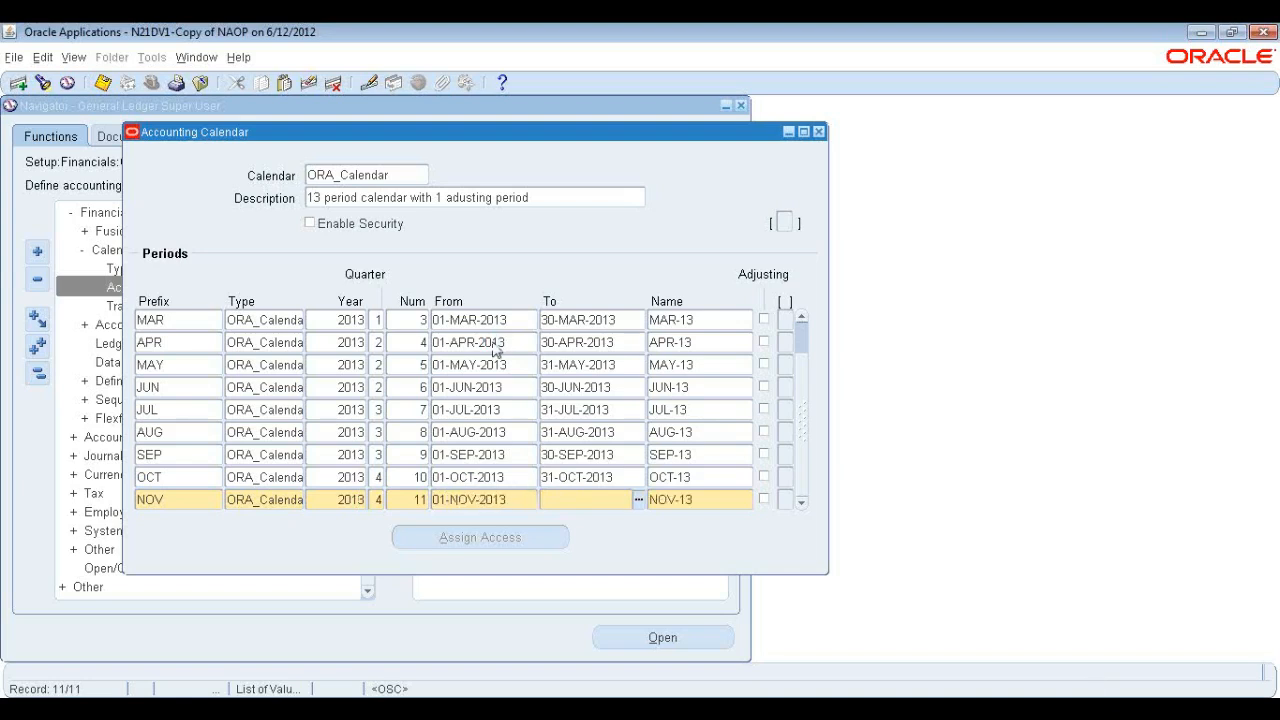
text(30-NOV-2013)
key(Tab)
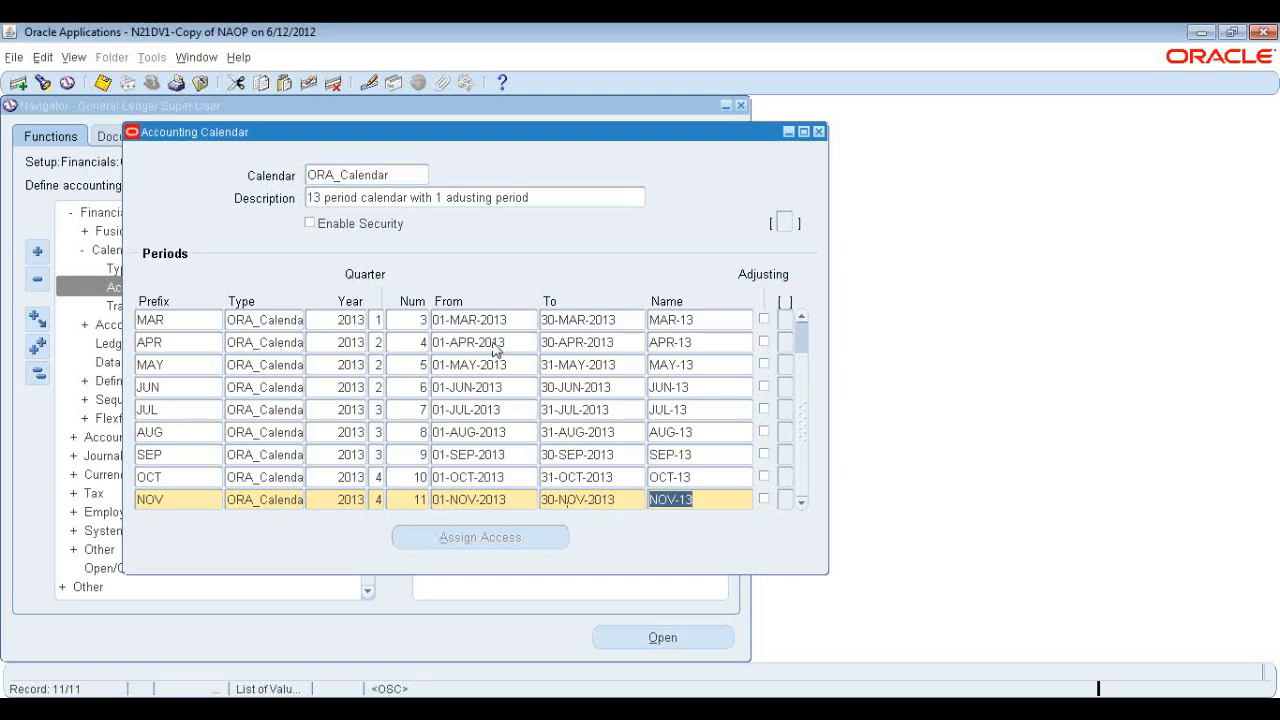
key(Tab)
Add a twelfth period row with prefix DEC, type ORA_Calendar, year 2013, quarter 4 and number 12.
text(DEC)
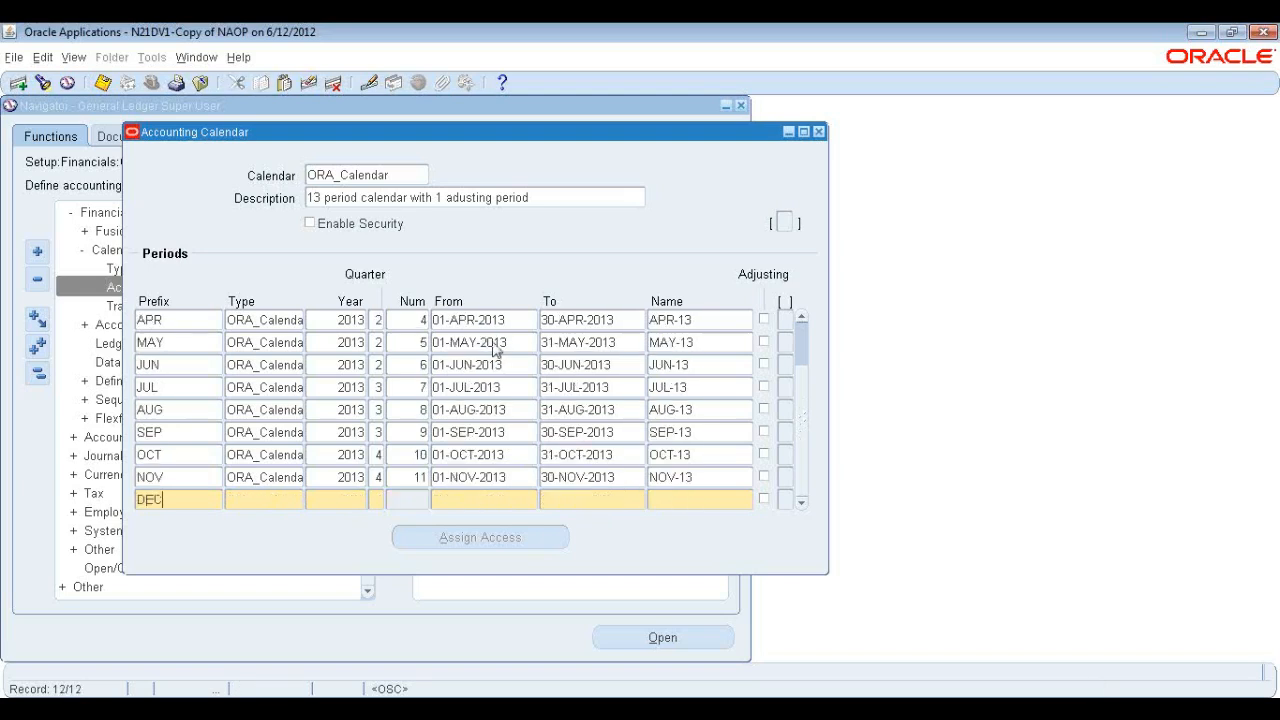
key(Tab)
text(ORA_Calenda)
key(Tab)
text(2013)
text(4)
key(Tab)
text(12)
Set the DEC period to run from 01-DEC-2013 to 31-DEC-2013.
key(Tab)
text(01)
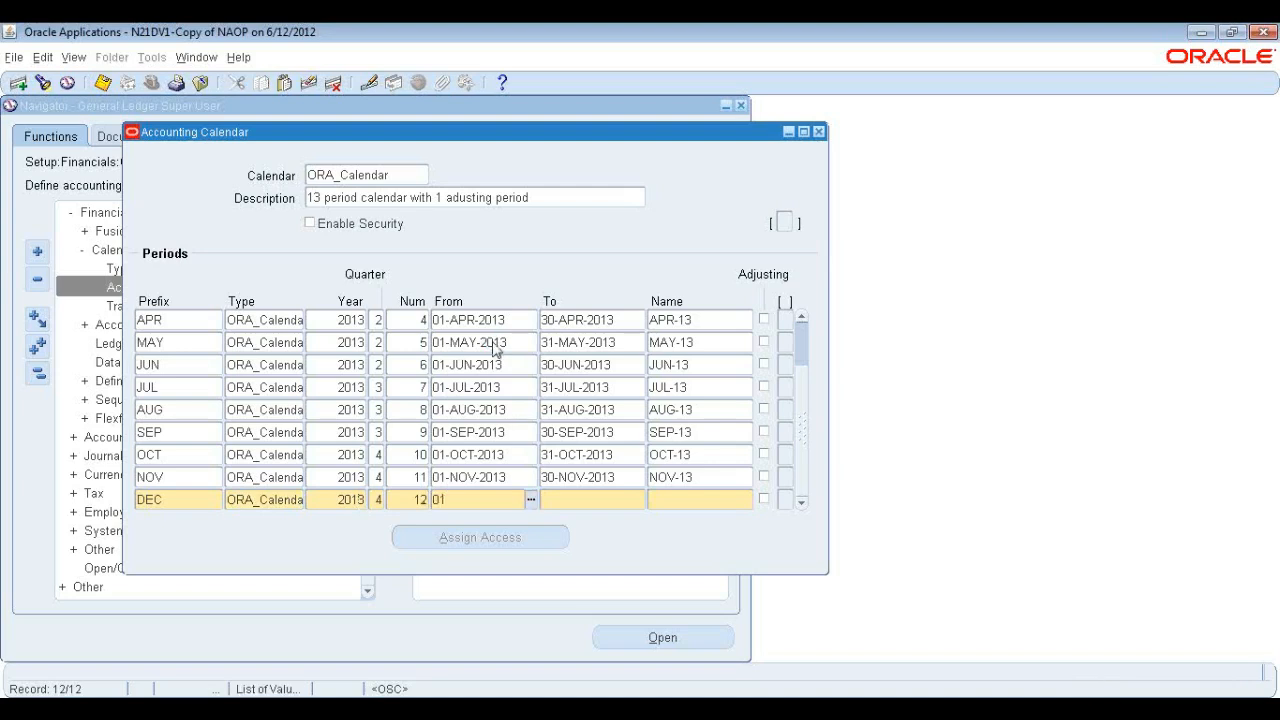
text(-DEC-2013)
key(Tab)
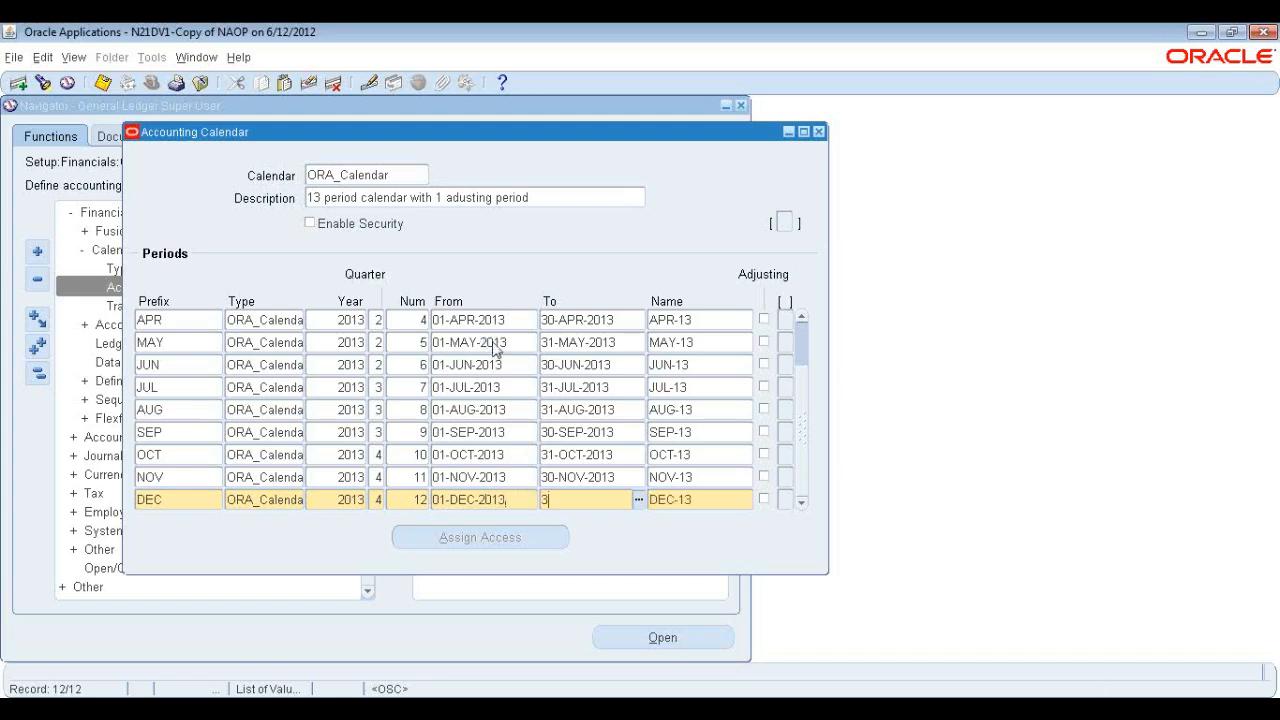
text(31-NO)
key(BackSpace)
text(DEC-2013)
key(Tab)
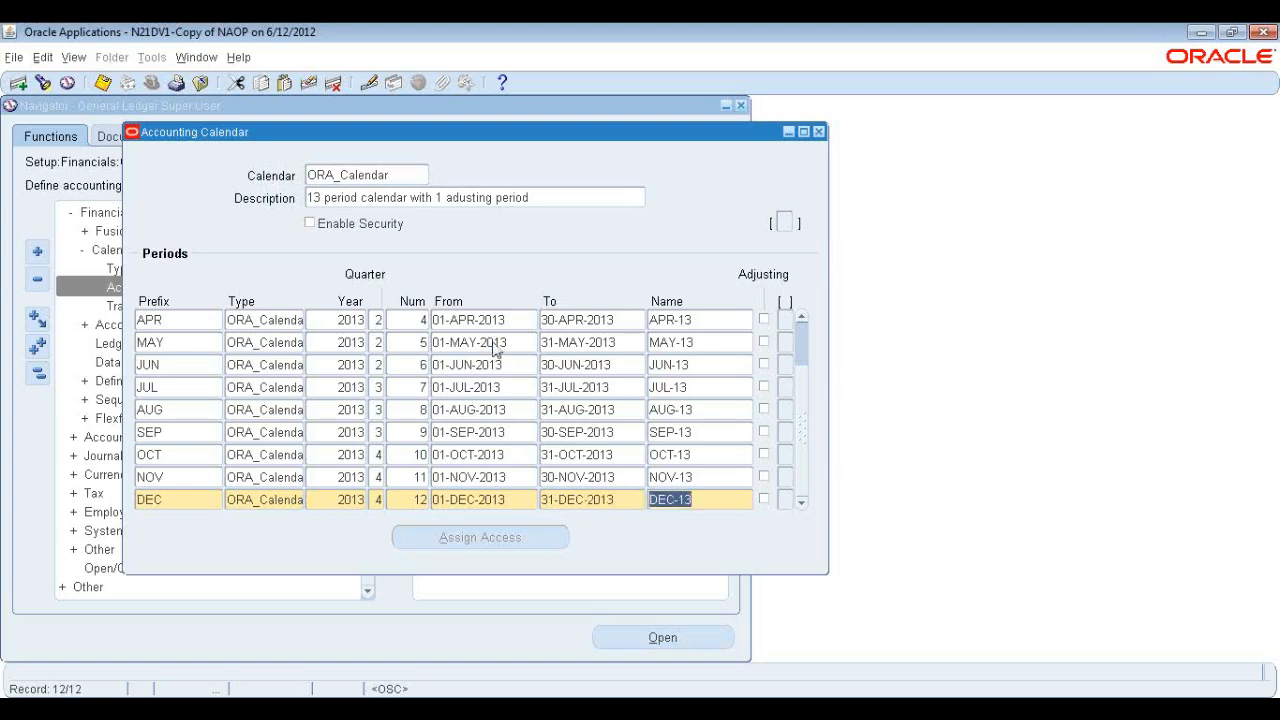
Add a thirteenth period row with prefix DEC-ADJ, type ORA_Calendar copied from the row above, year 2013 and quarter 4.
click(507, 388)
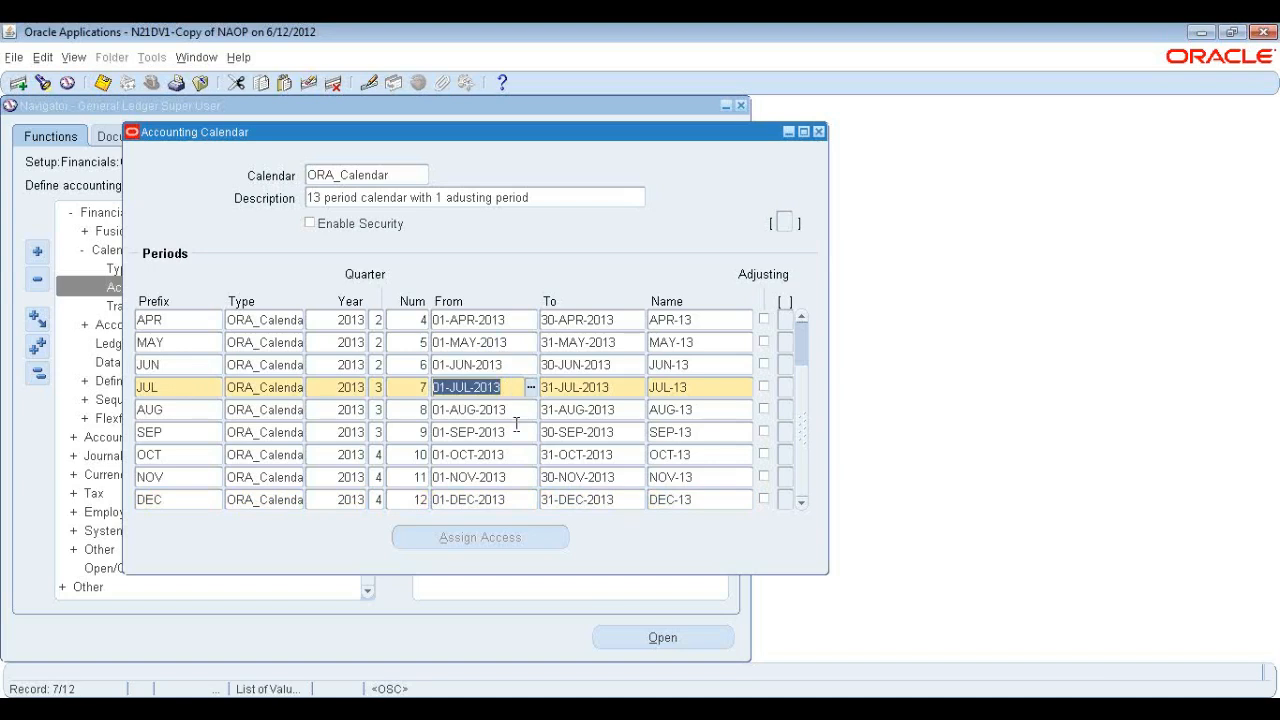
click(516, 500)
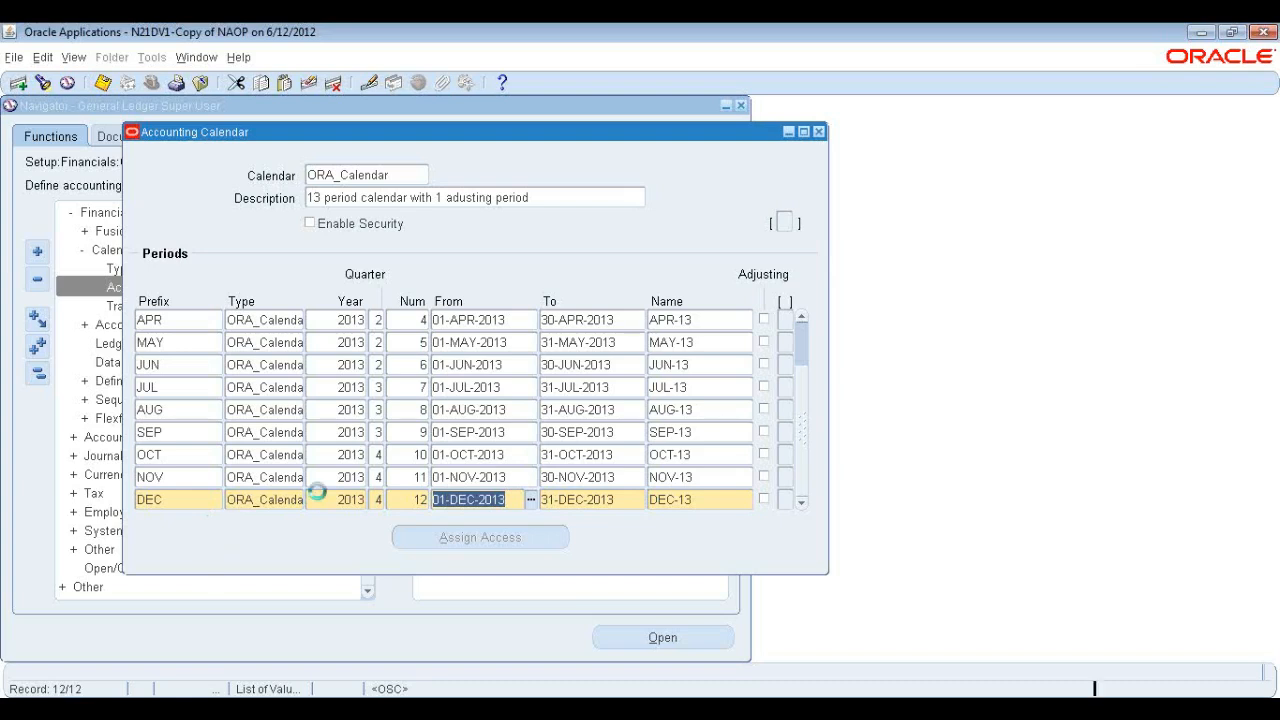
key(Down)
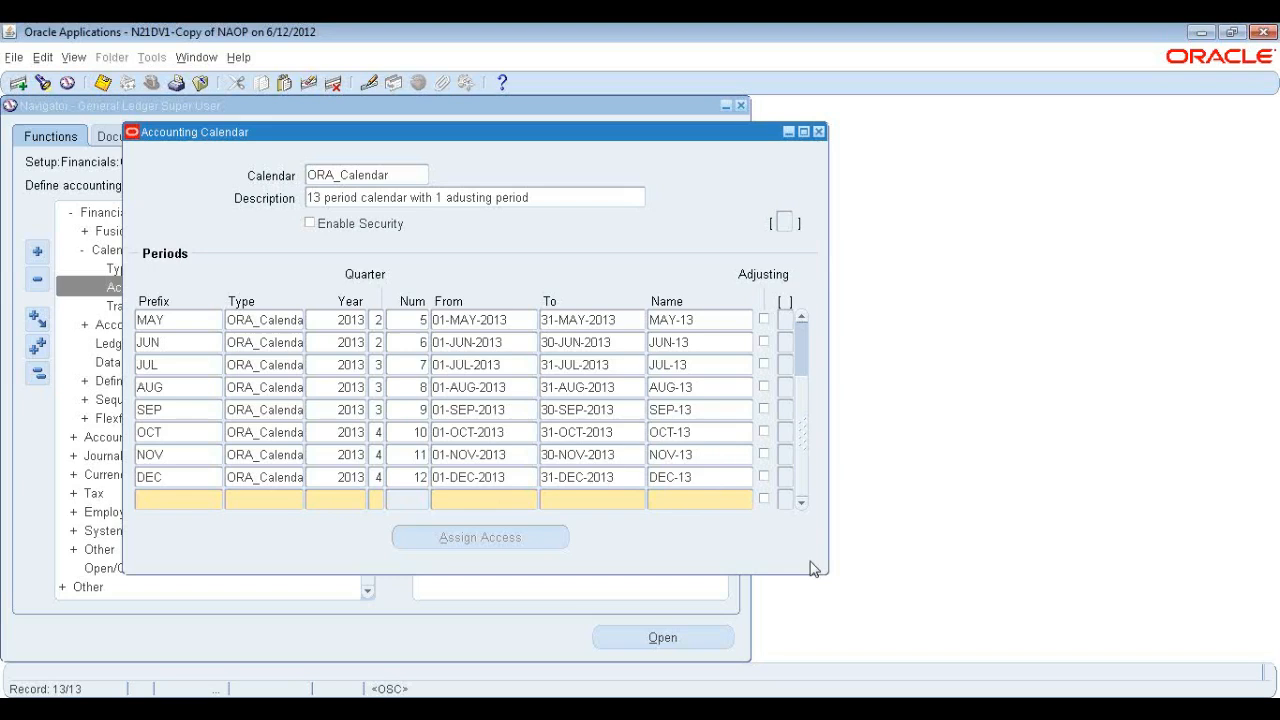
text(DEC)
key(Tab)
click(204, 505)
click(202, 505)
text(-ADJ)
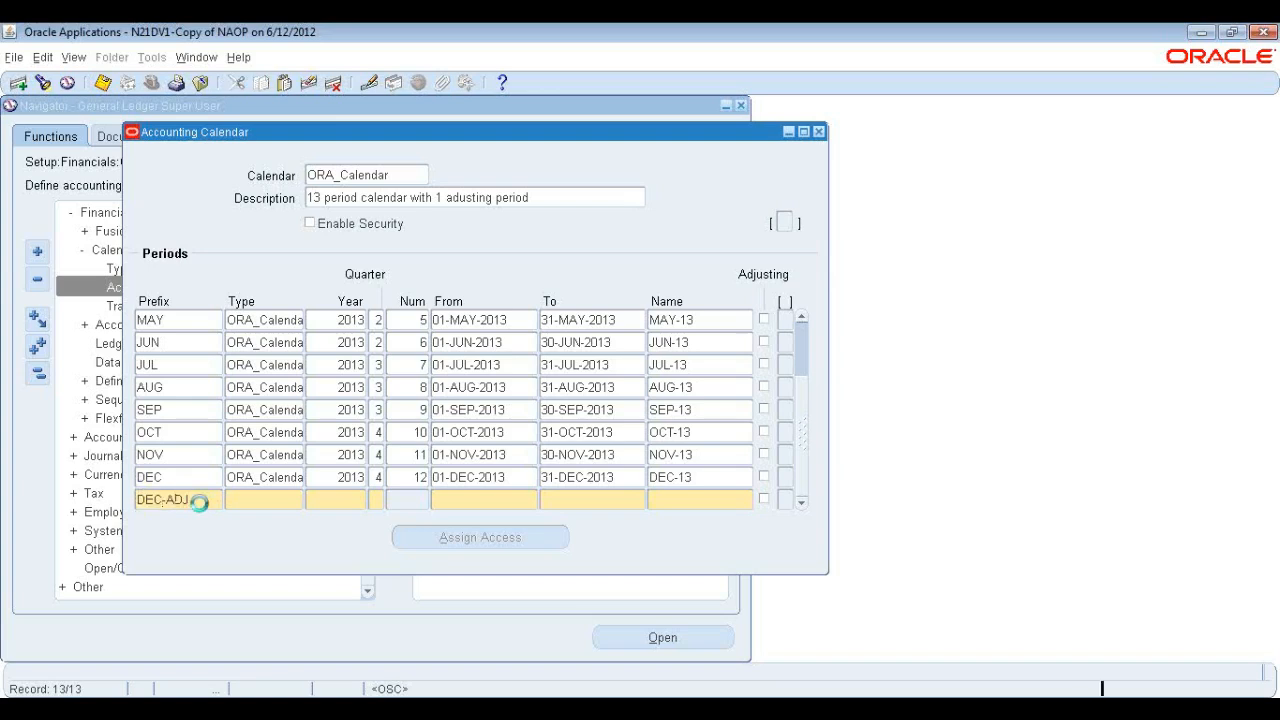
key(Tab)
key(shift+F5)
key(Tab)
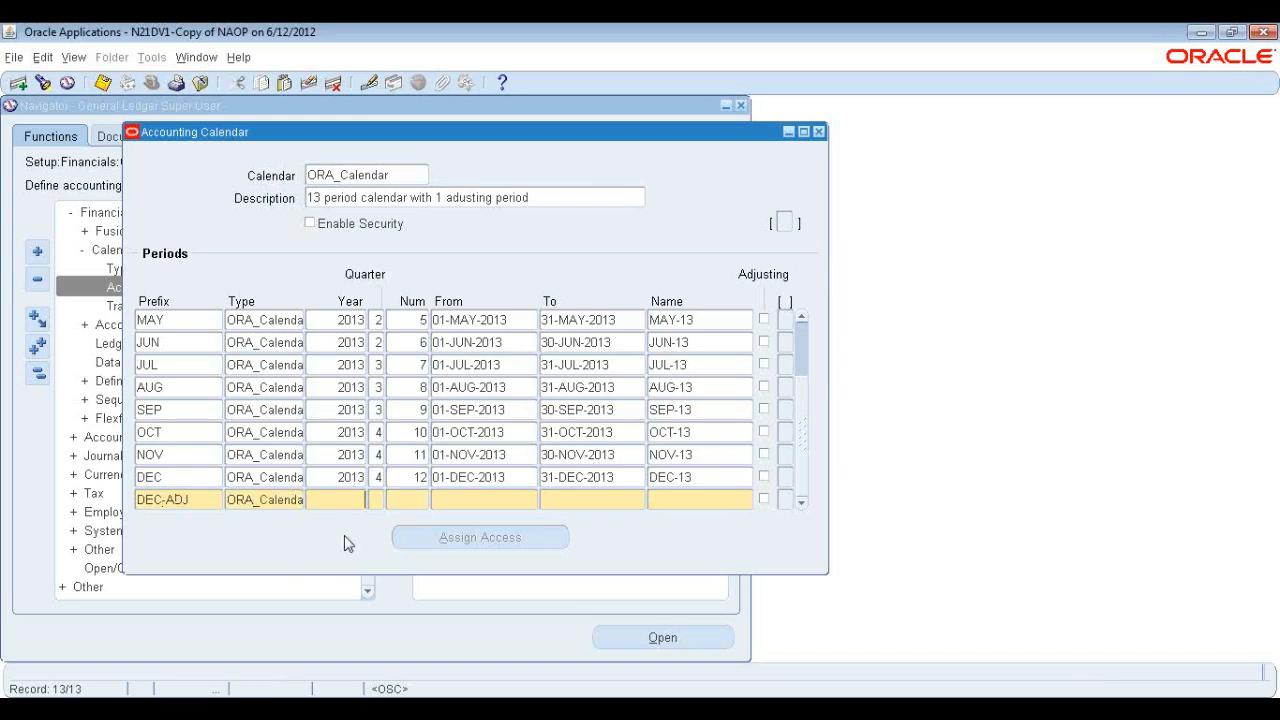
text(2013)
key(Tab)
text(4)
key(Tab)
Set the DEC-ADJ period to run from 01-DEC-2013 to 31-DEC-2013 and mark it as an adjusting period.
key(Tab)
text(01-DEC-2013)
key(Tab)
text(31DEC2013)
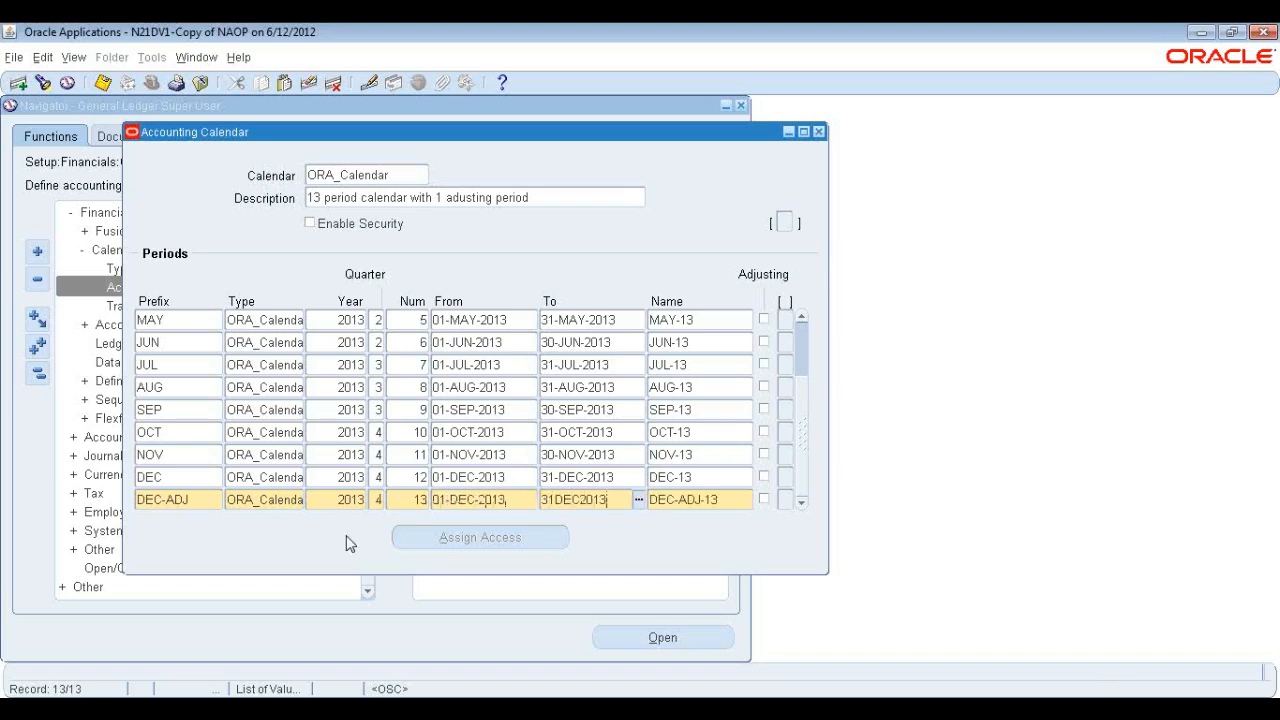
key(Tab)
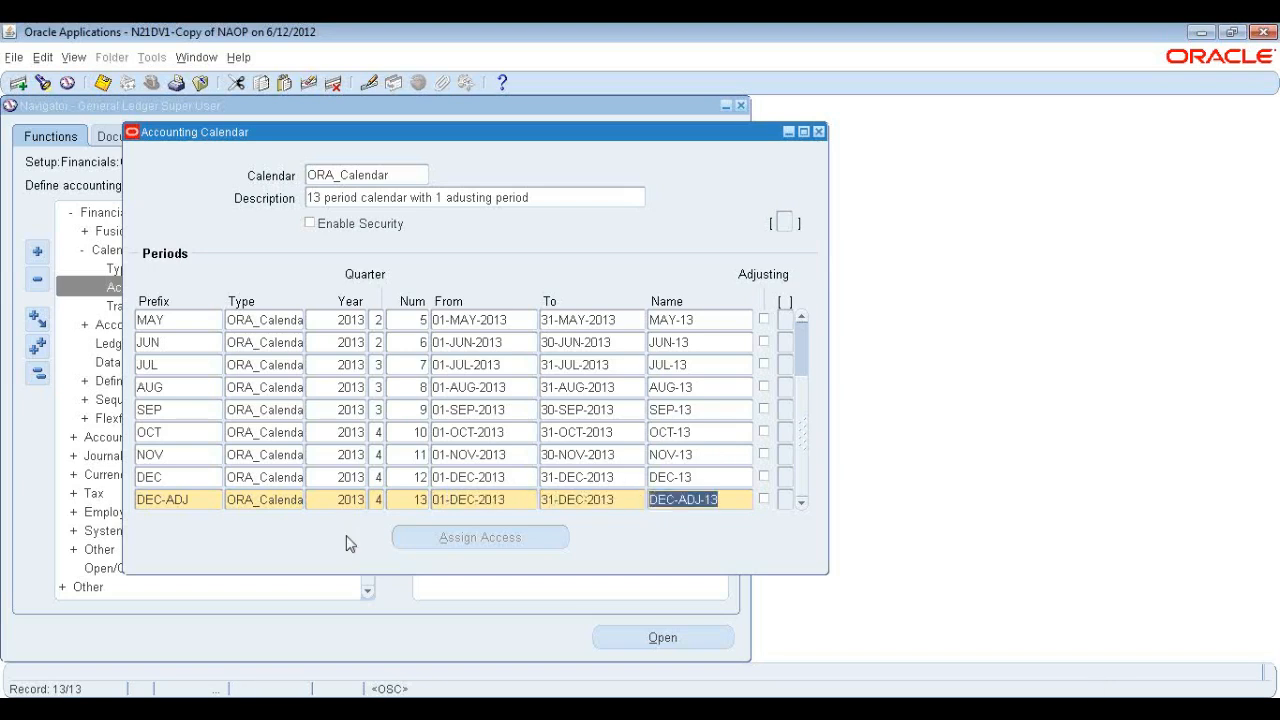
click(764, 499)
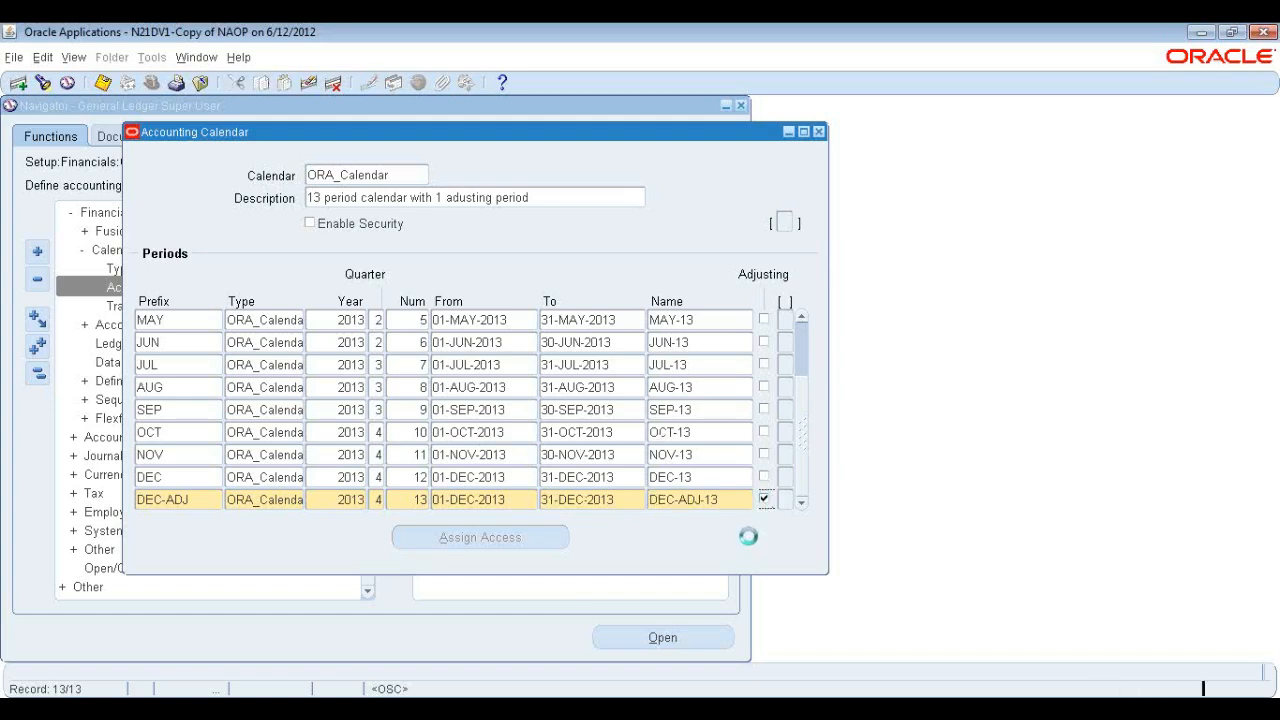
Save the accounting calendar and close the Accounting Calendar window.
key(ctrl+s)
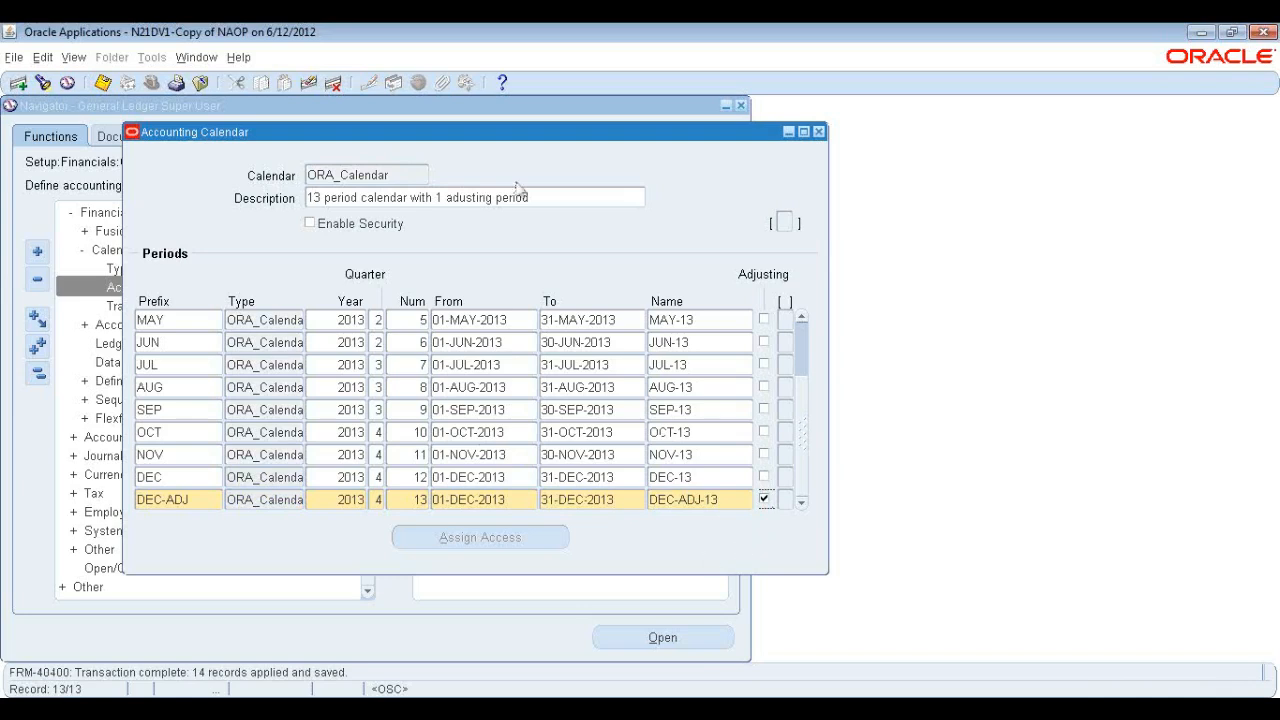
click(818, 133)
click(637, 413)
click(786, 411)
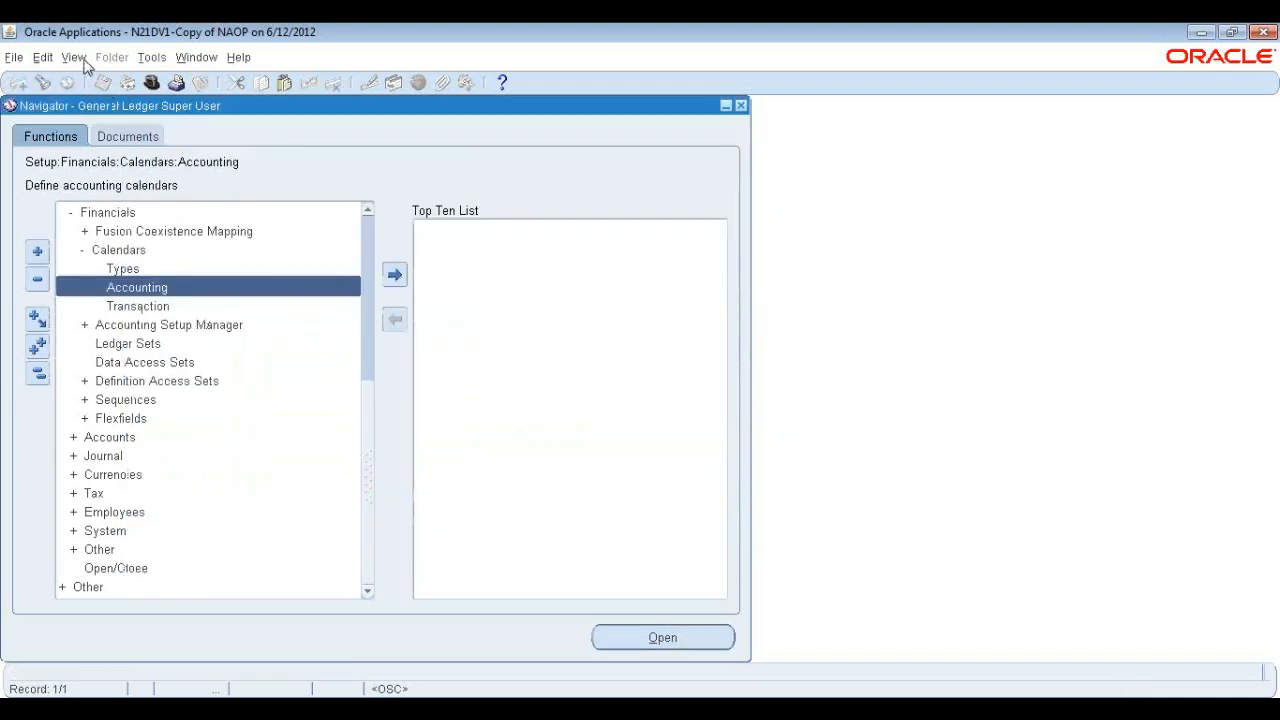
Open the concurrent requests list and refresh the Calendar Validation request's status until it finishes.
click(78, 58)
click(120, 294)
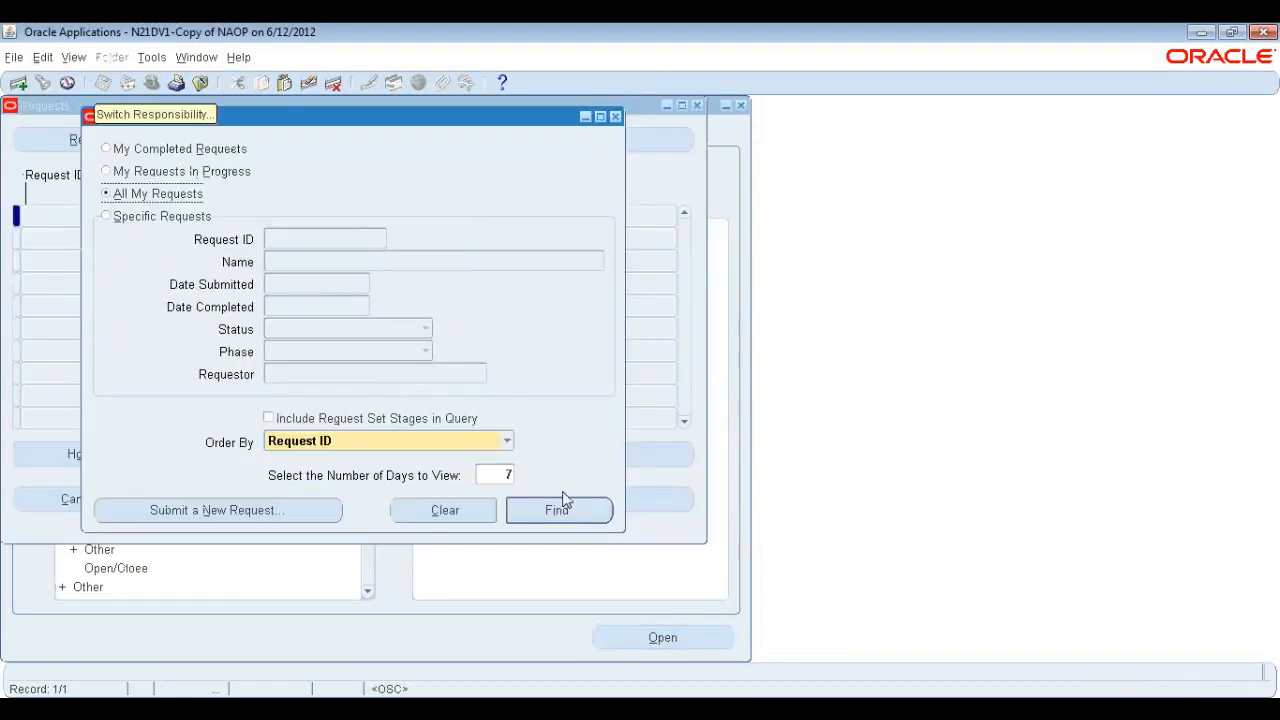
click(560, 505)
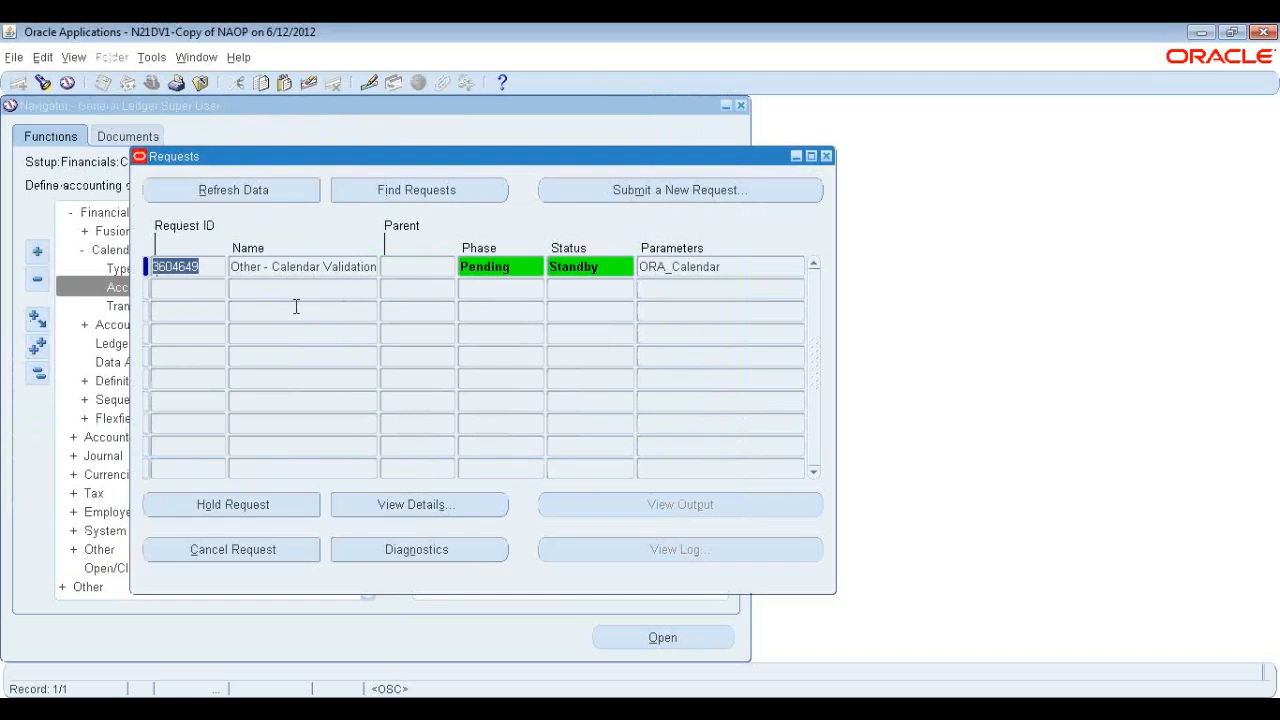
click(285, 265)
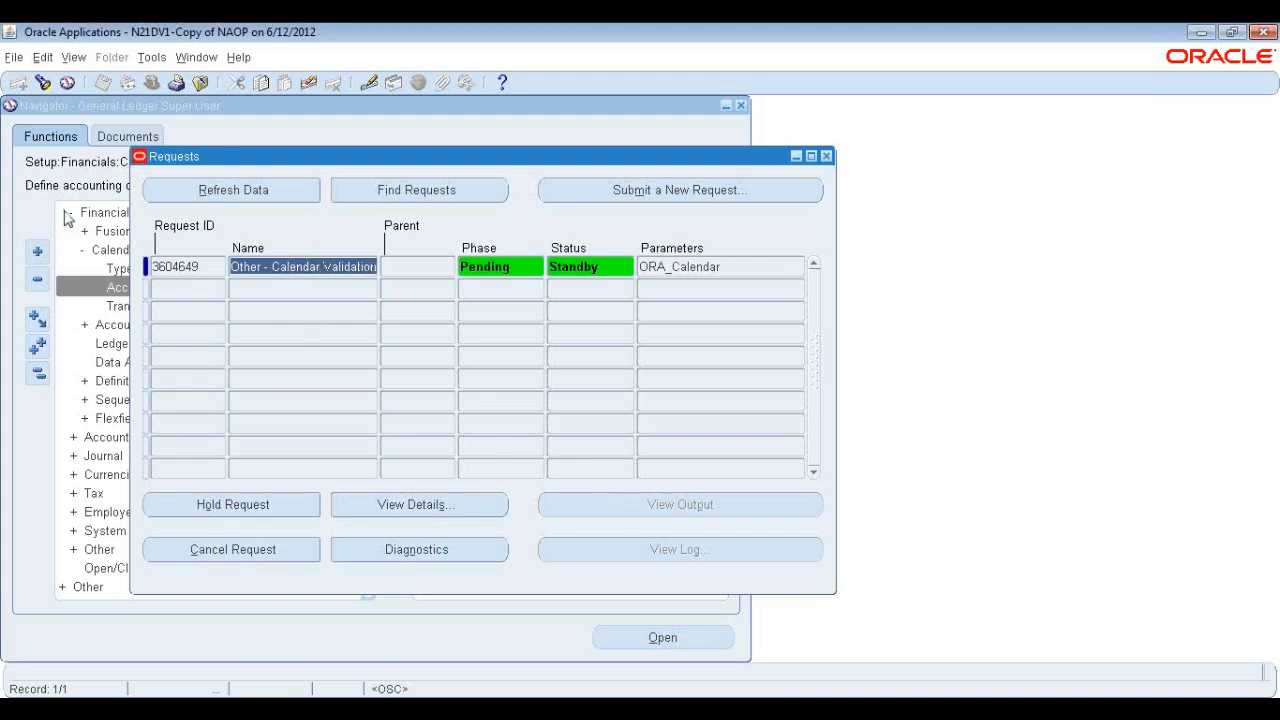
click(226, 195)
click(252, 196)
click(224, 192)
click(224, 191)
click(222, 189)
click(220, 187)
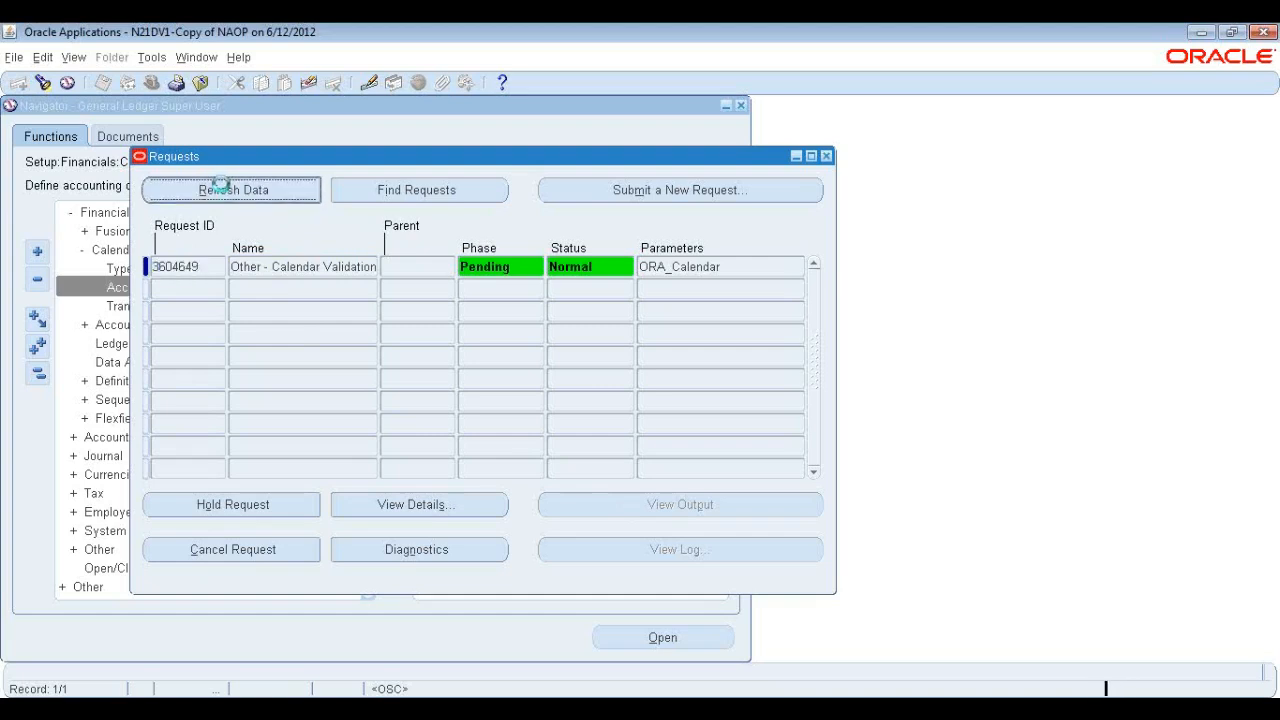
click(224, 189)
click(240, 191)
click(240, 189)
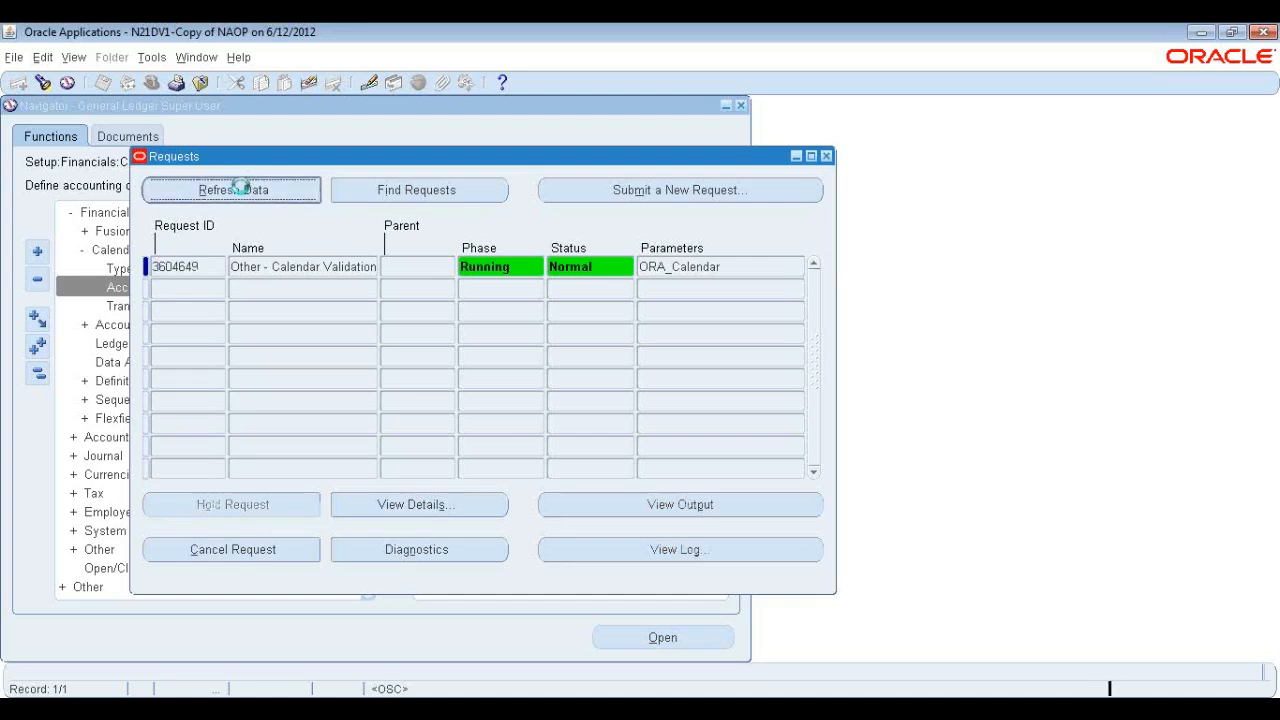
click(619, 266)
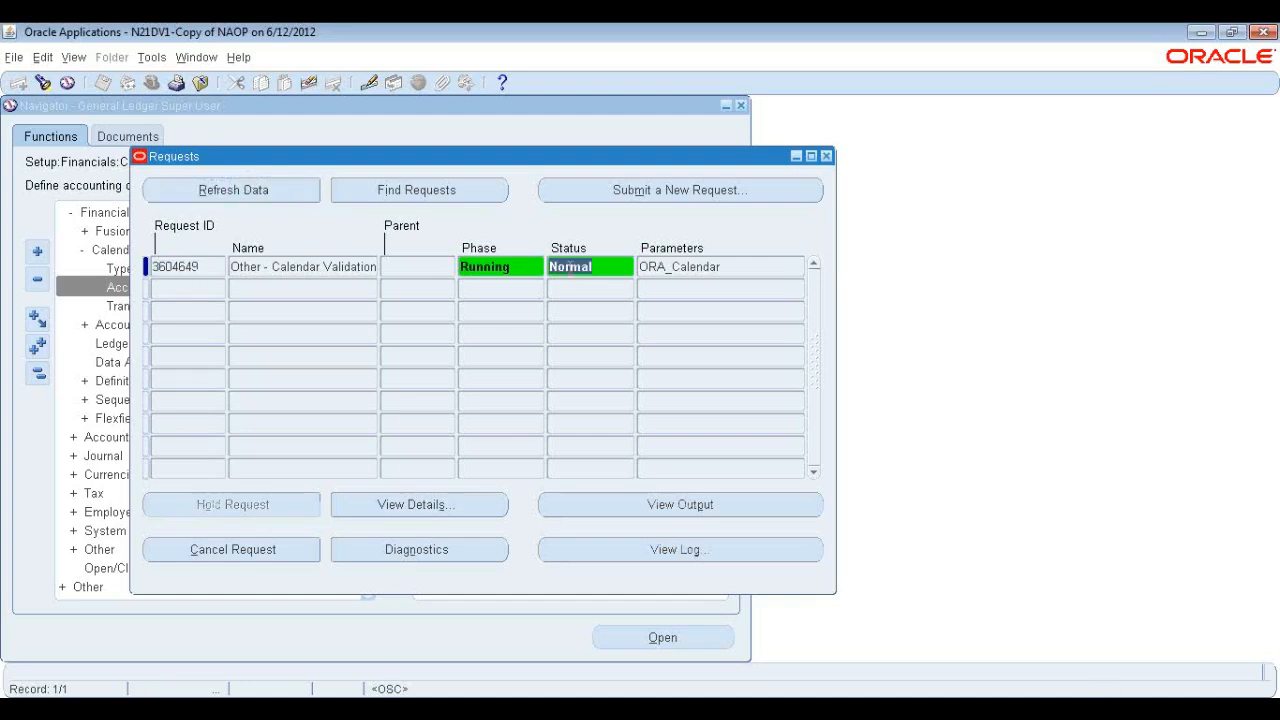
click(266, 195)
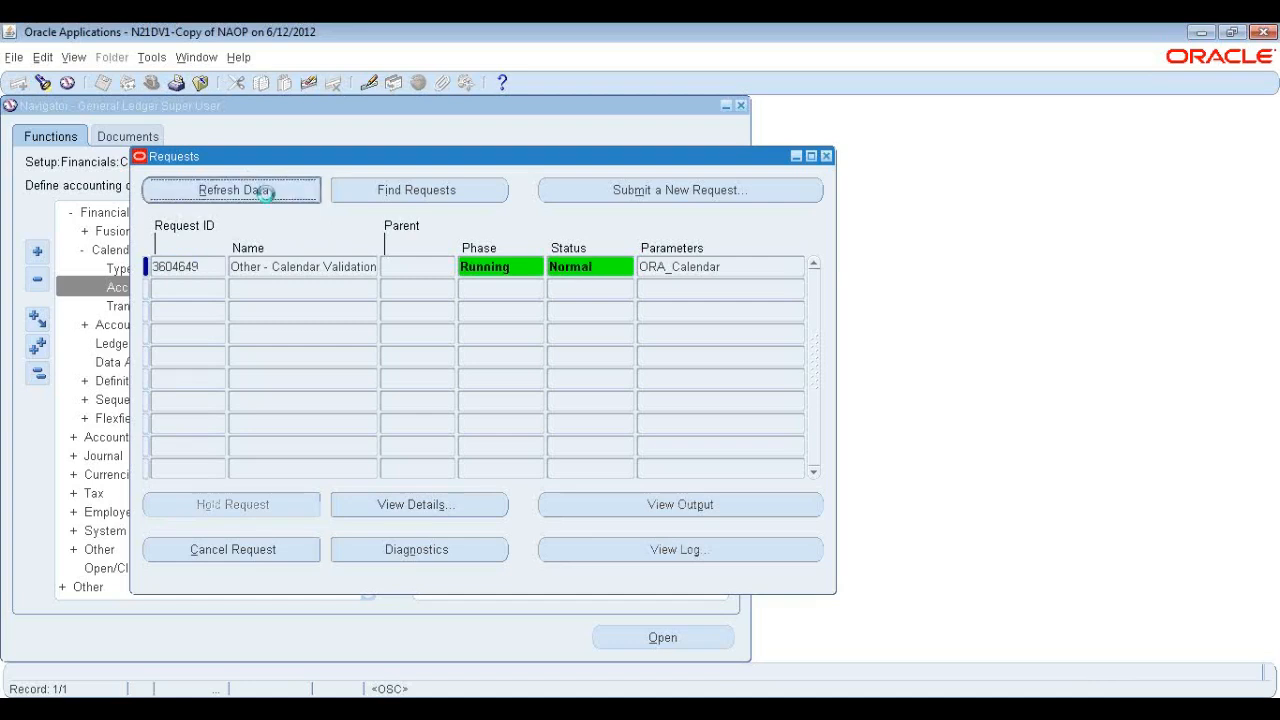
click(260, 194)
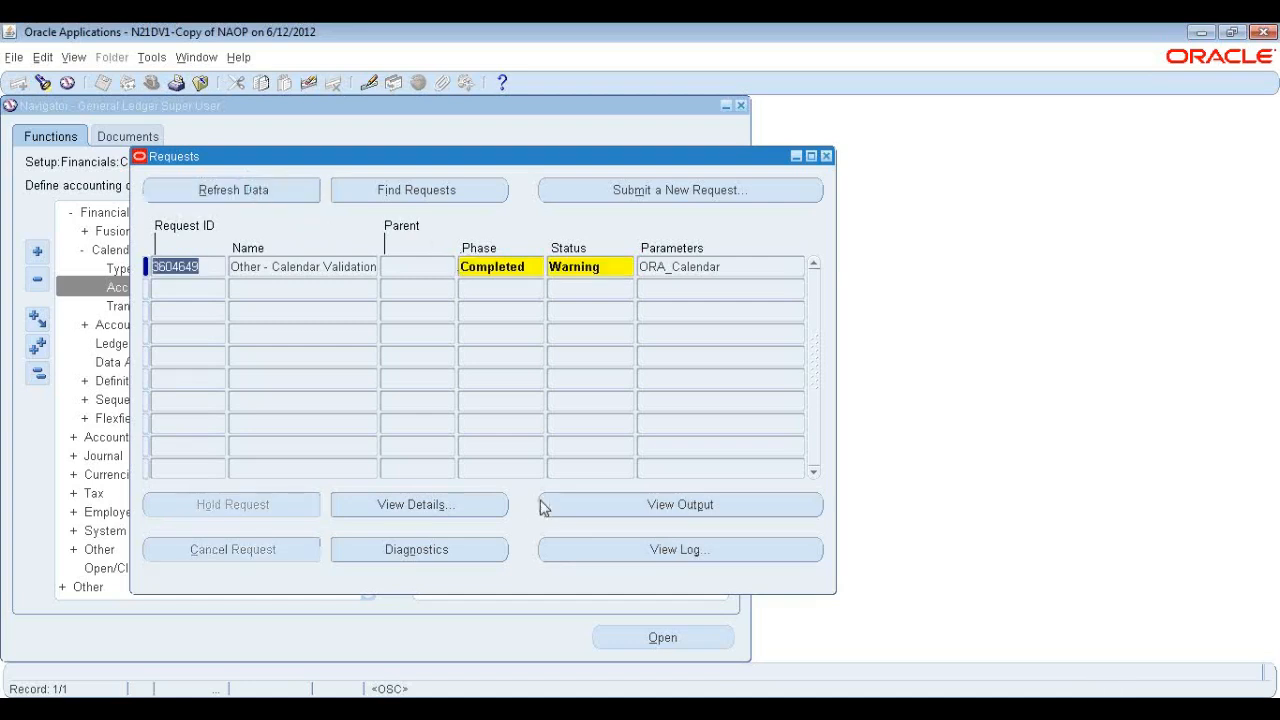
Open the Calendar Validation Report output and review its date gap, overlap and missing period sections.
click(668, 505)
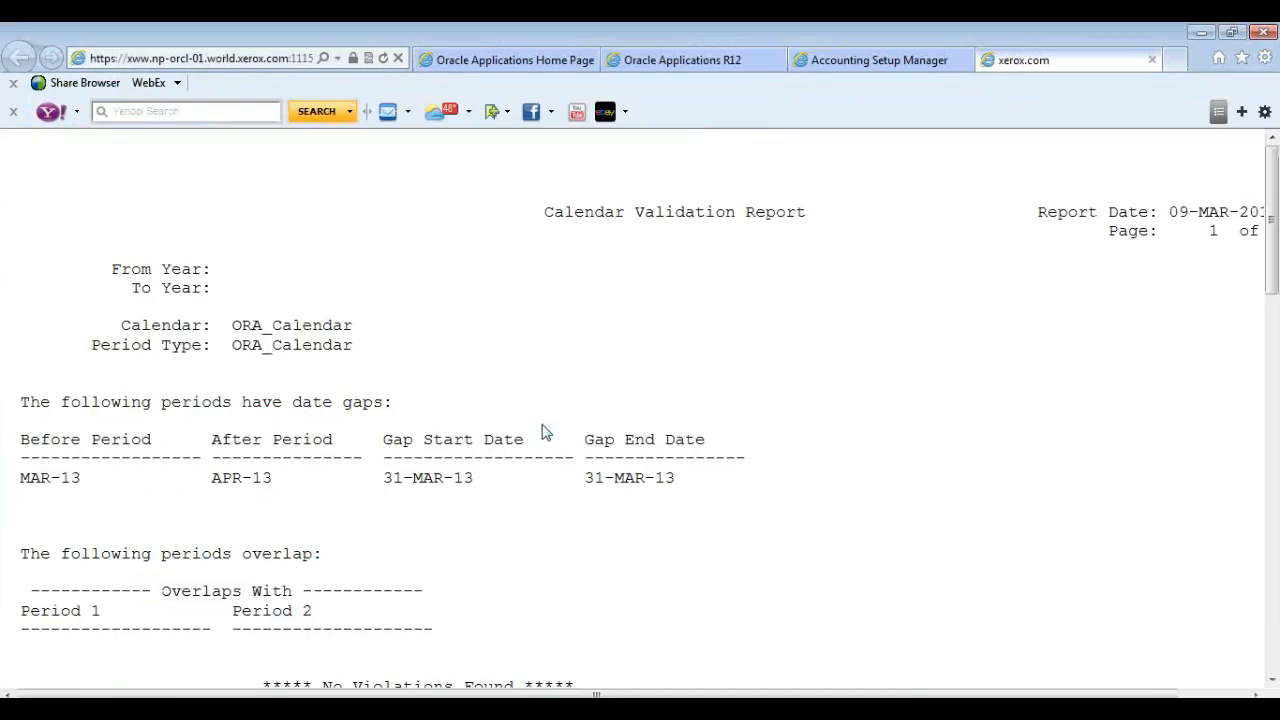
scroll(439, 408, down, 1)
scroll(439, 408, up, 1)
drag(66, 477, 212, 478)
click(236, 481)
double_click(388, 479)
drag(429, 480, 560, 478)
click(597, 477)
drag(588, 478, 683, 480)
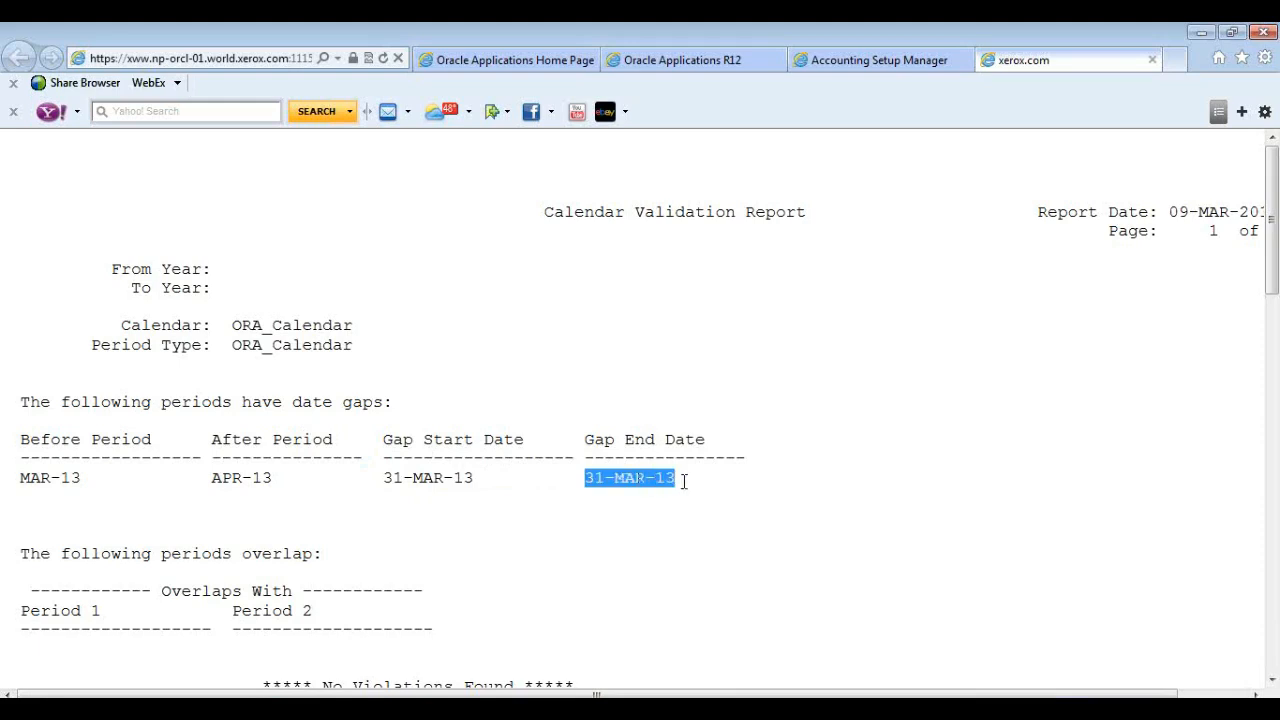
scroll(309, 483, down, 1)
scroll(309, 483, down, 4)
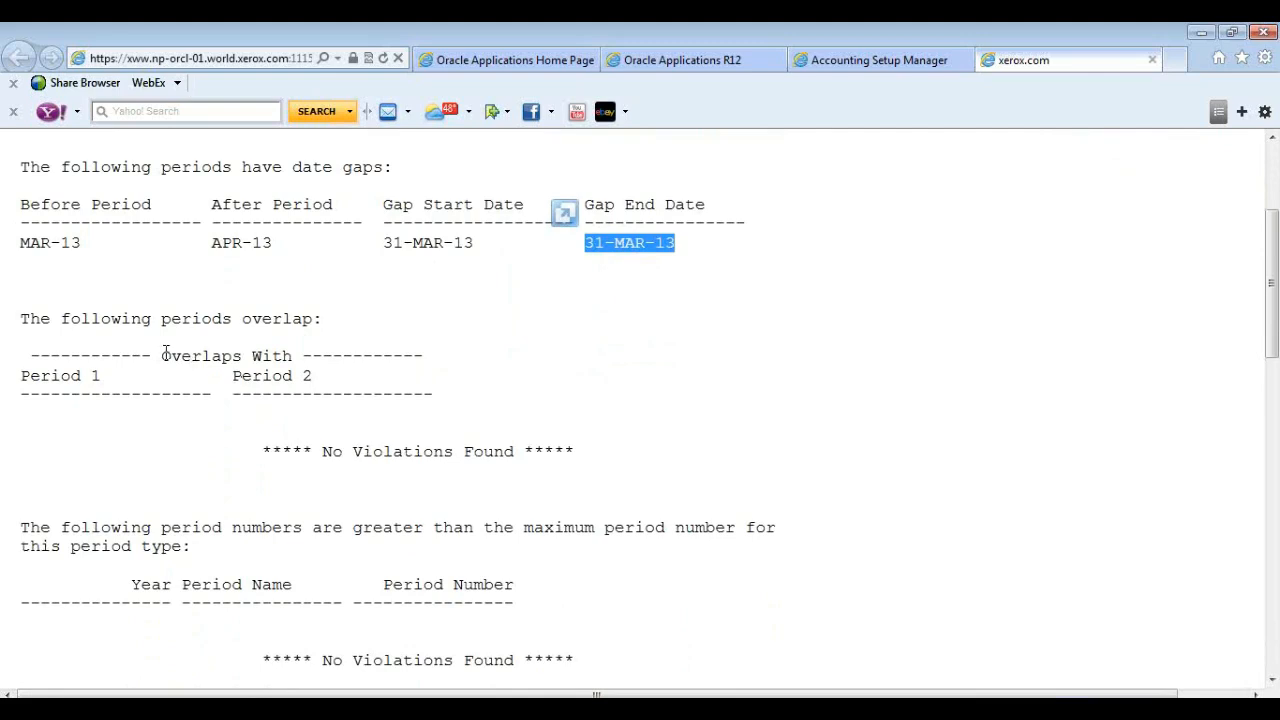
scroll(452, 400, down, 4)
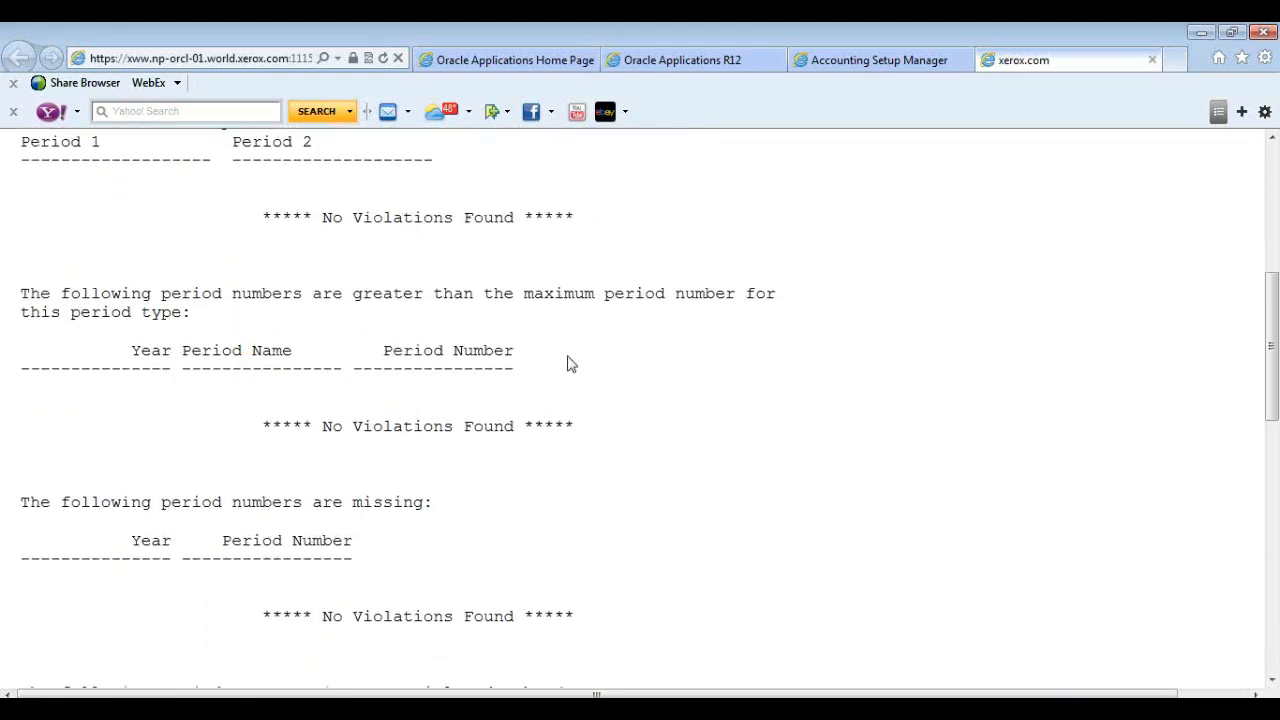
scroll(569, 363, down, 3)
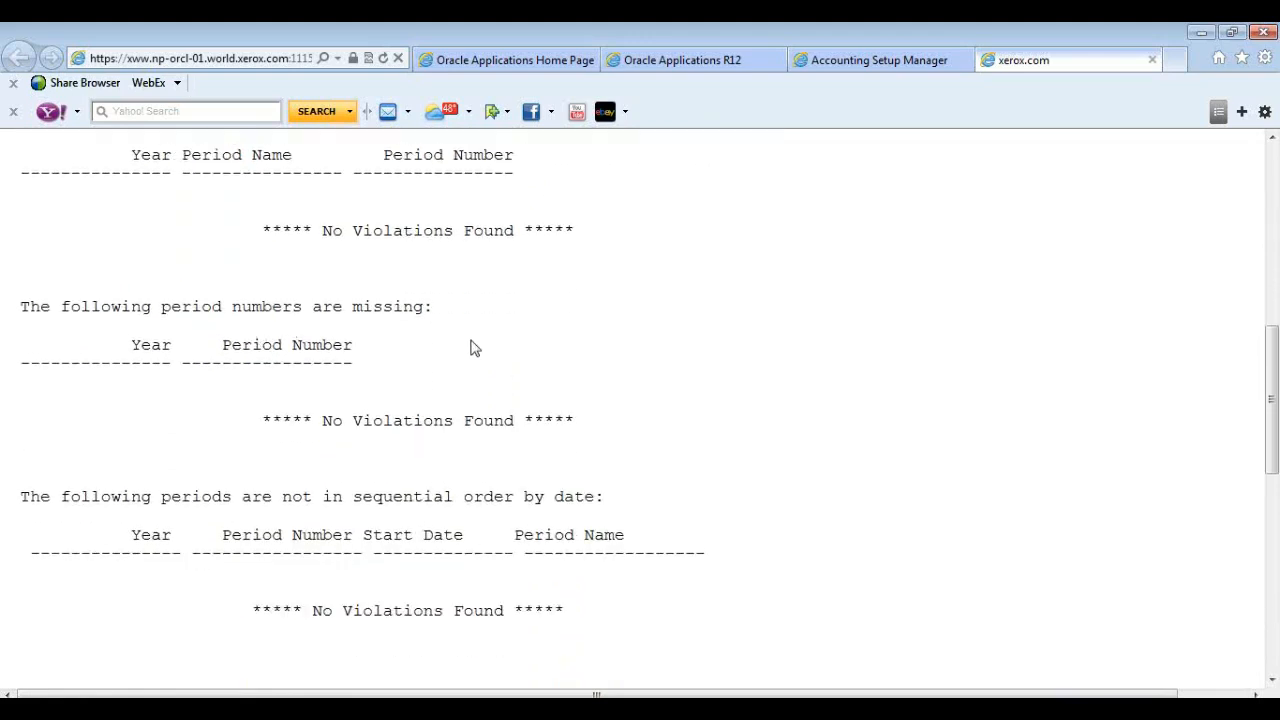
scroll(500, 355, down, 1)
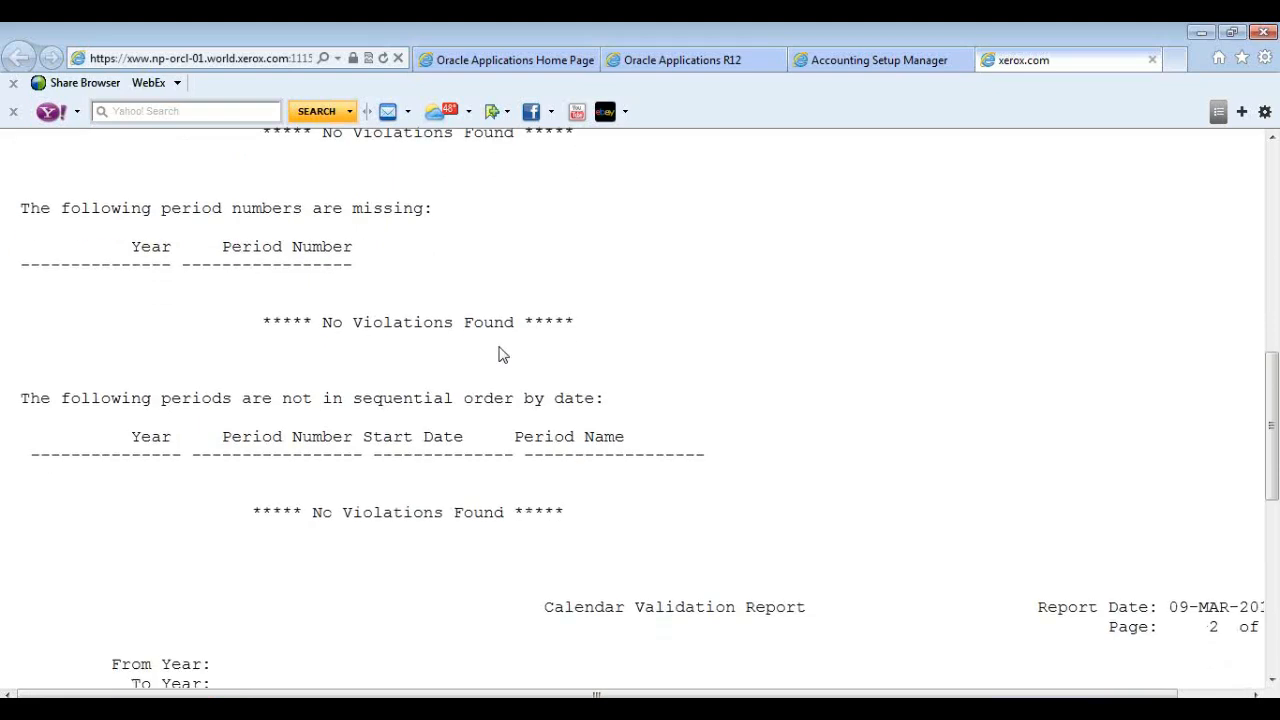
scroll(502, 355, down, 1)
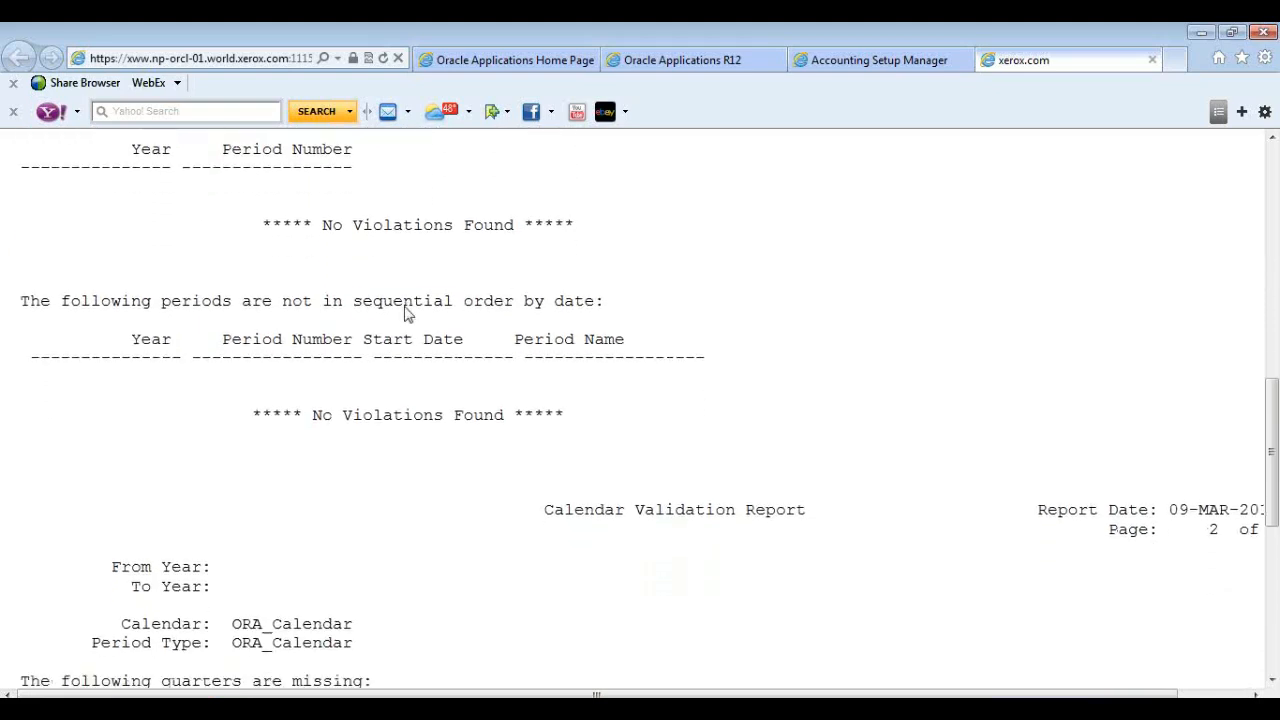
double_click(405, 305)
click(417, 385)
scroll(420, 375, down, 2)
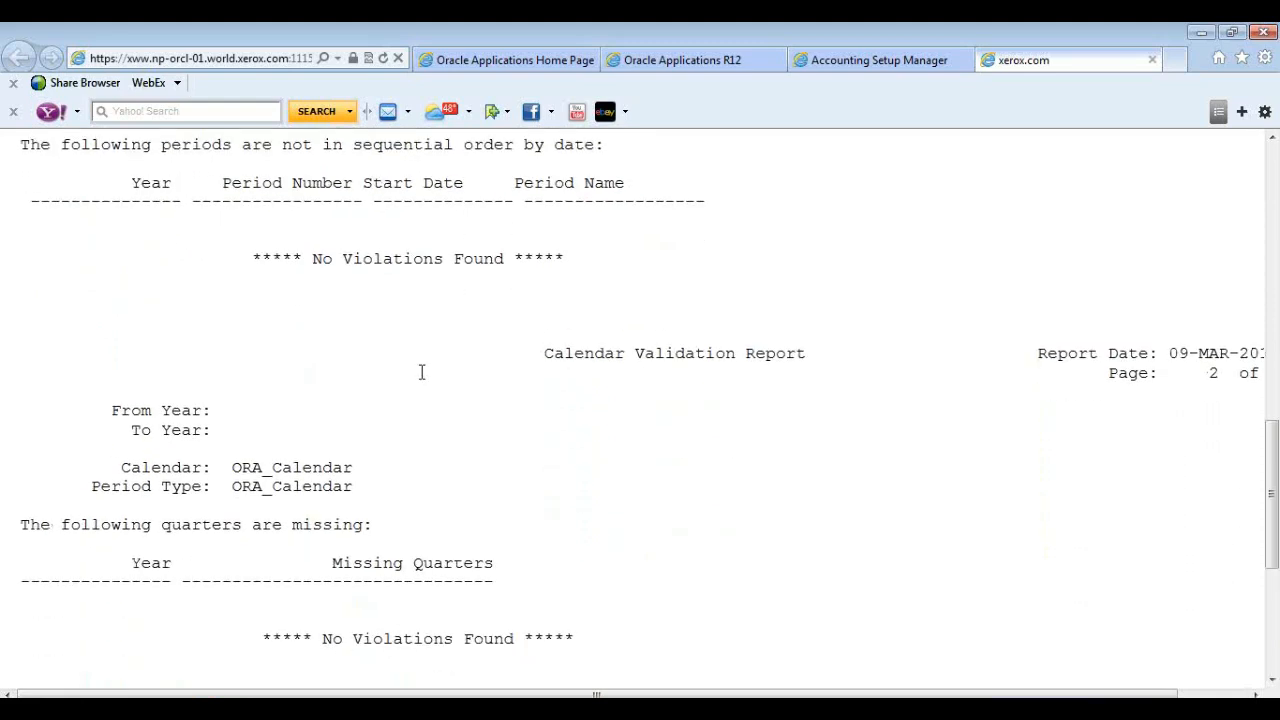
scroll(420, 374, up, 8)
scroll(420, 375, up, 2)
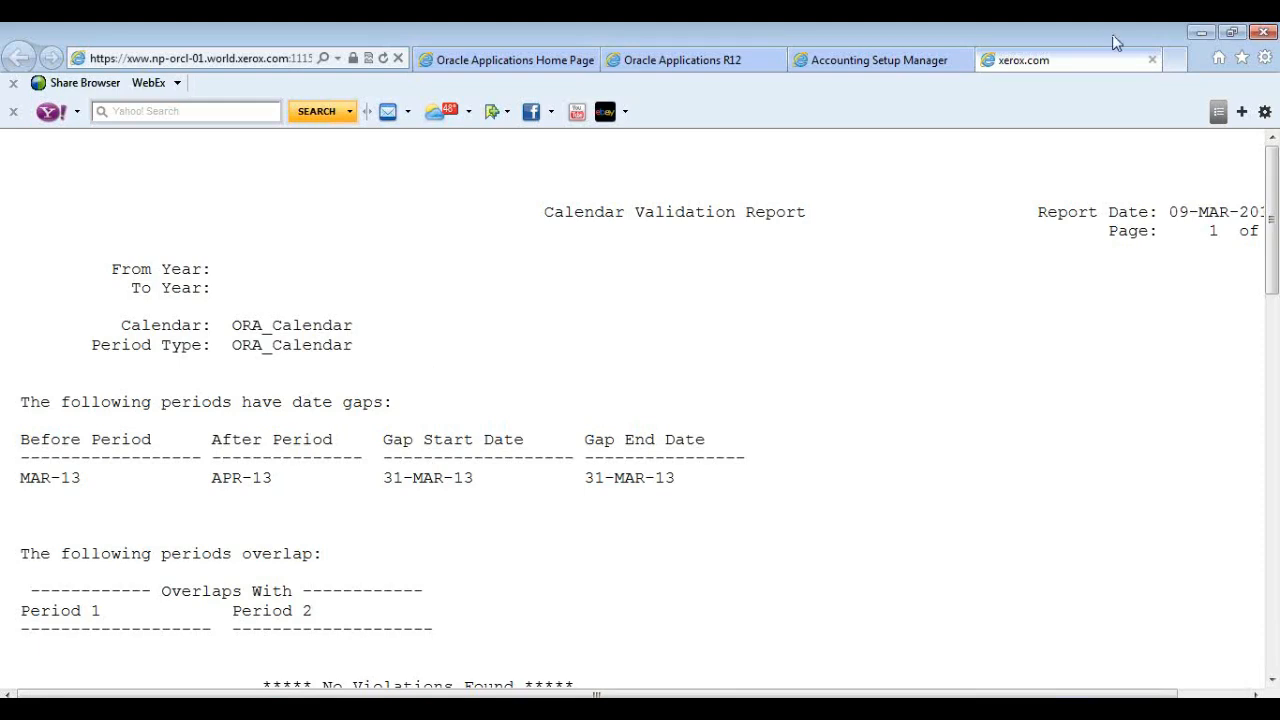
Close the report and requests windows, reopen Accounting Calendar and query calendars starting with ORA.
click(1152, 60)
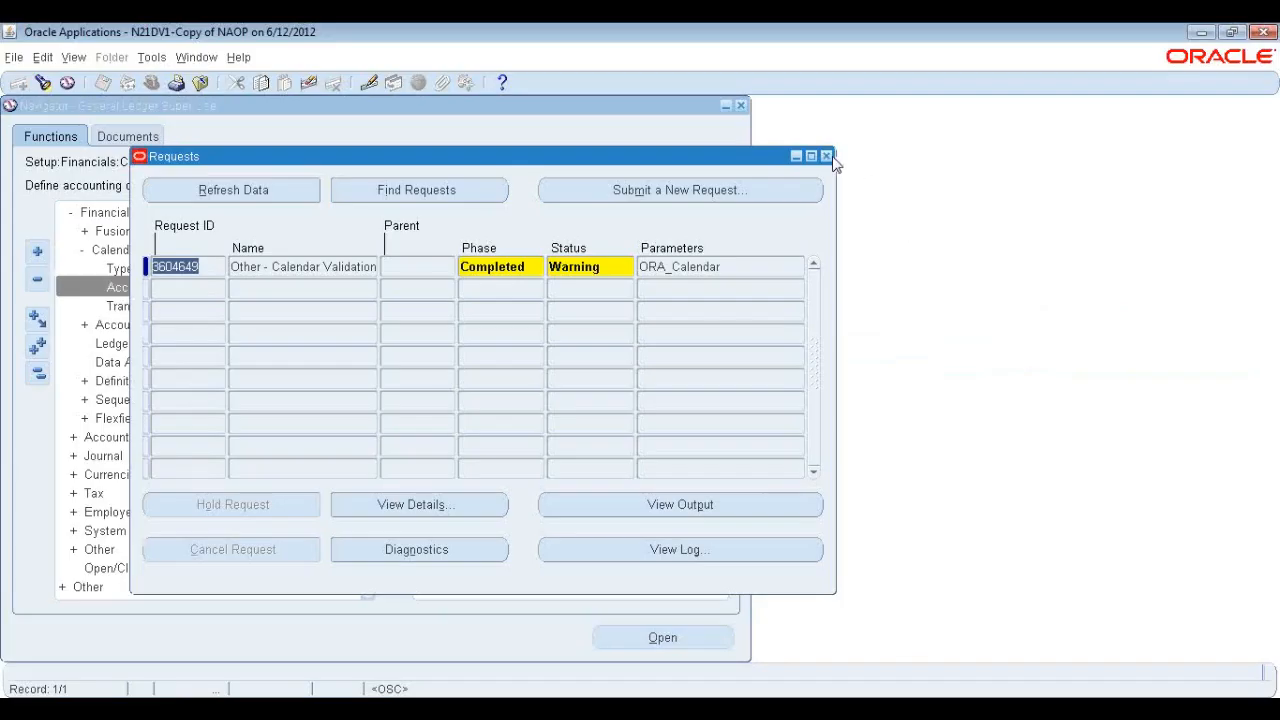
click(827, 156)
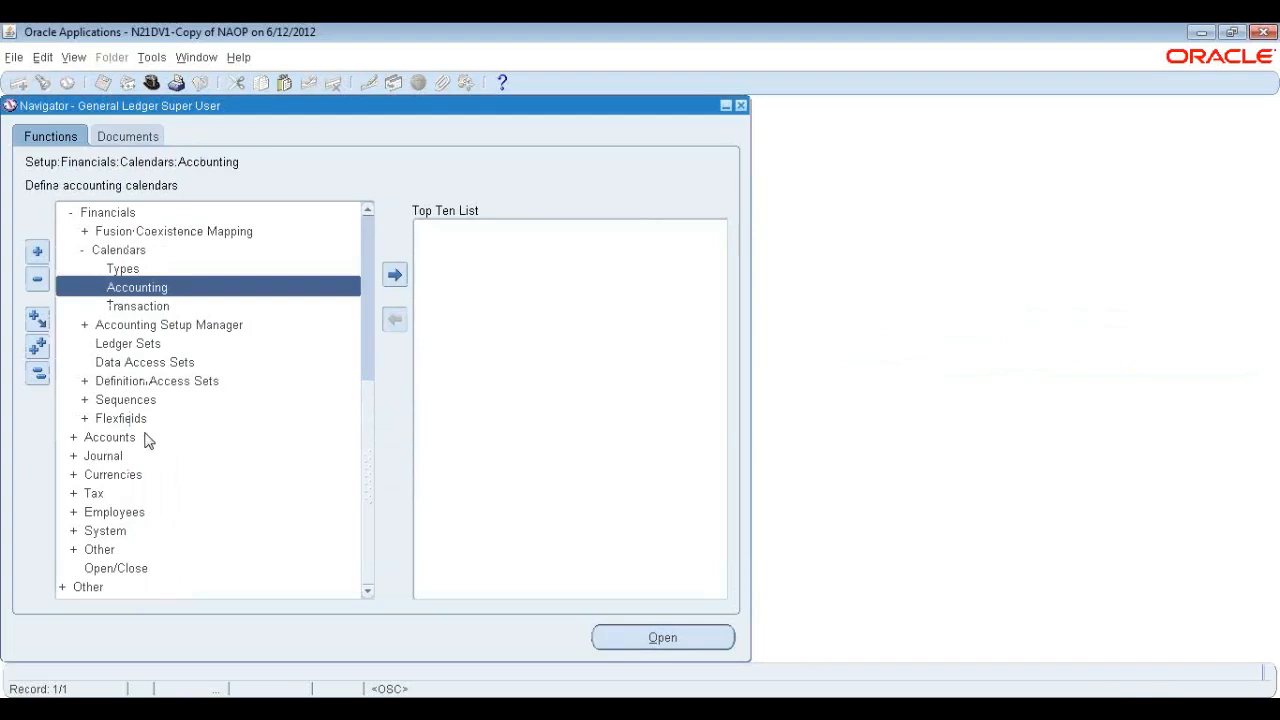
double_click(136, 290)
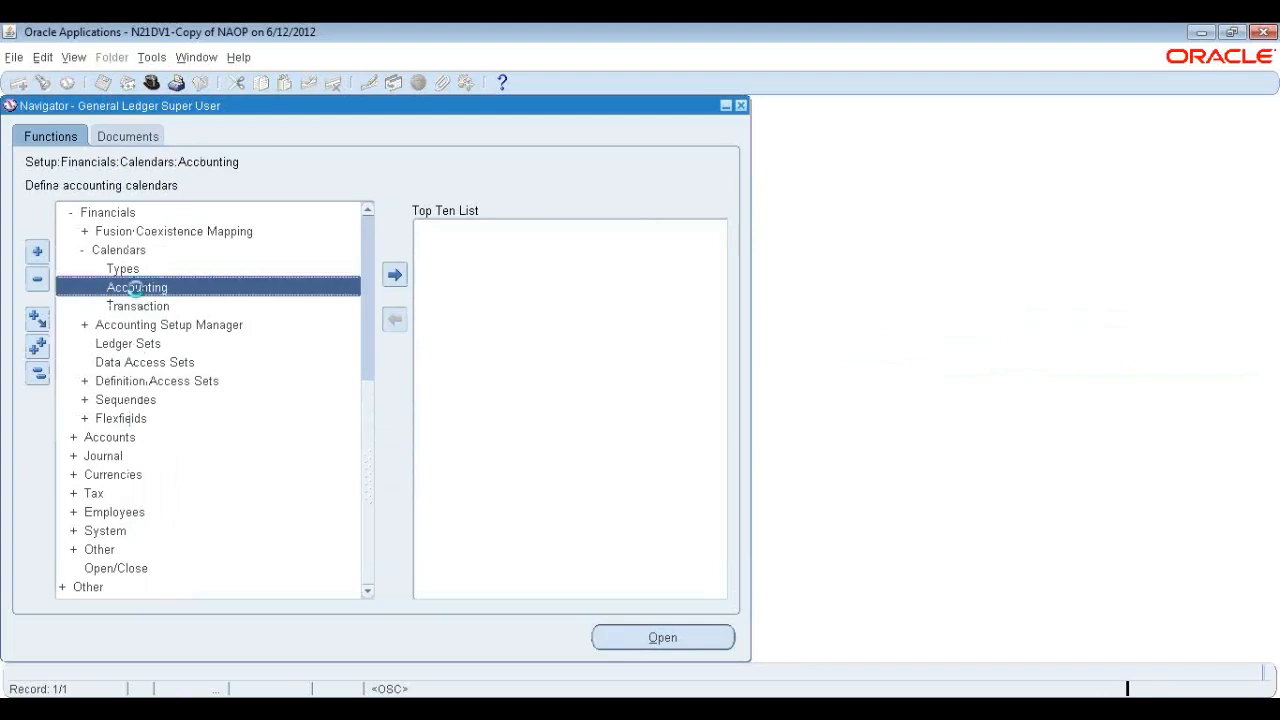
key(F11)
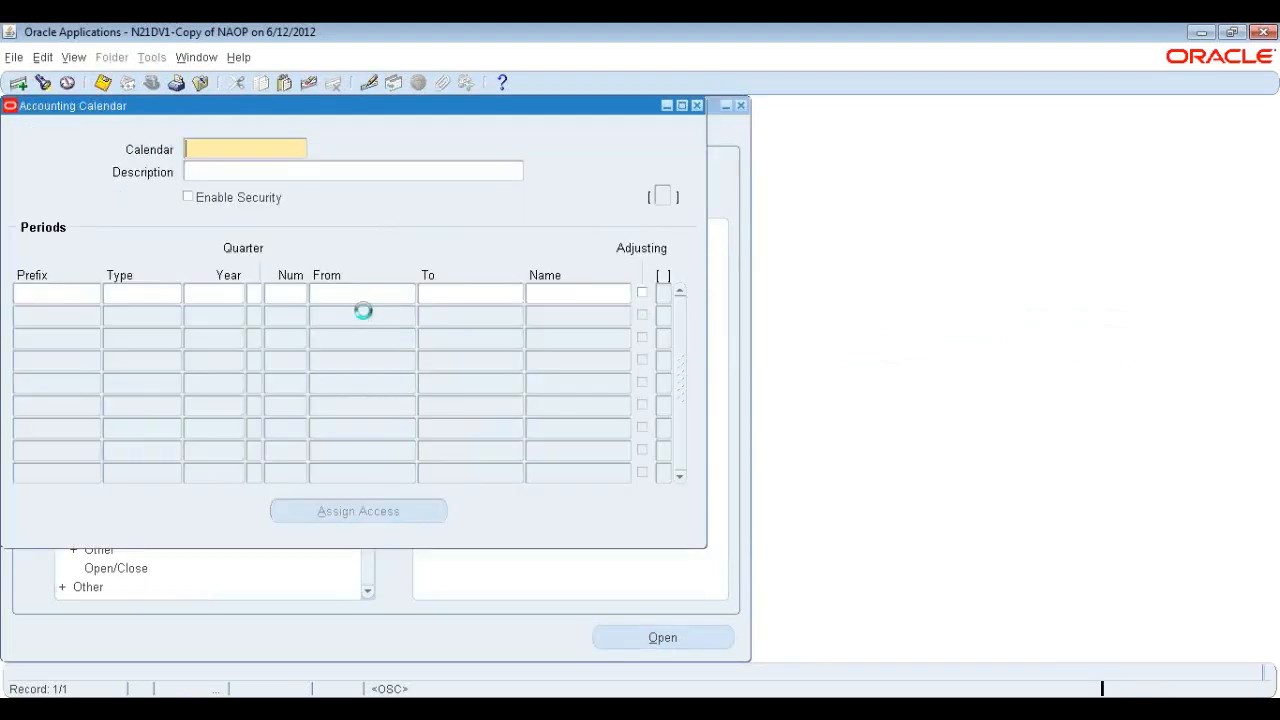
text(OR)
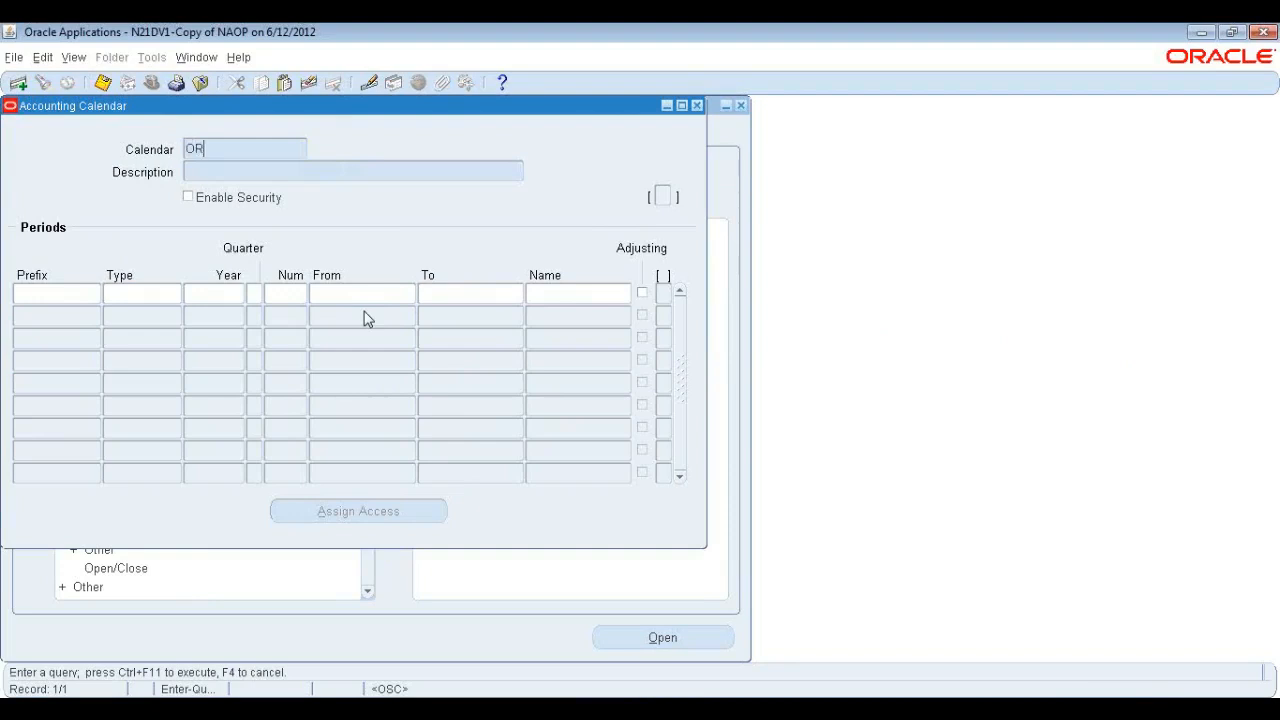
text(A%)
key(ctrl+F11)
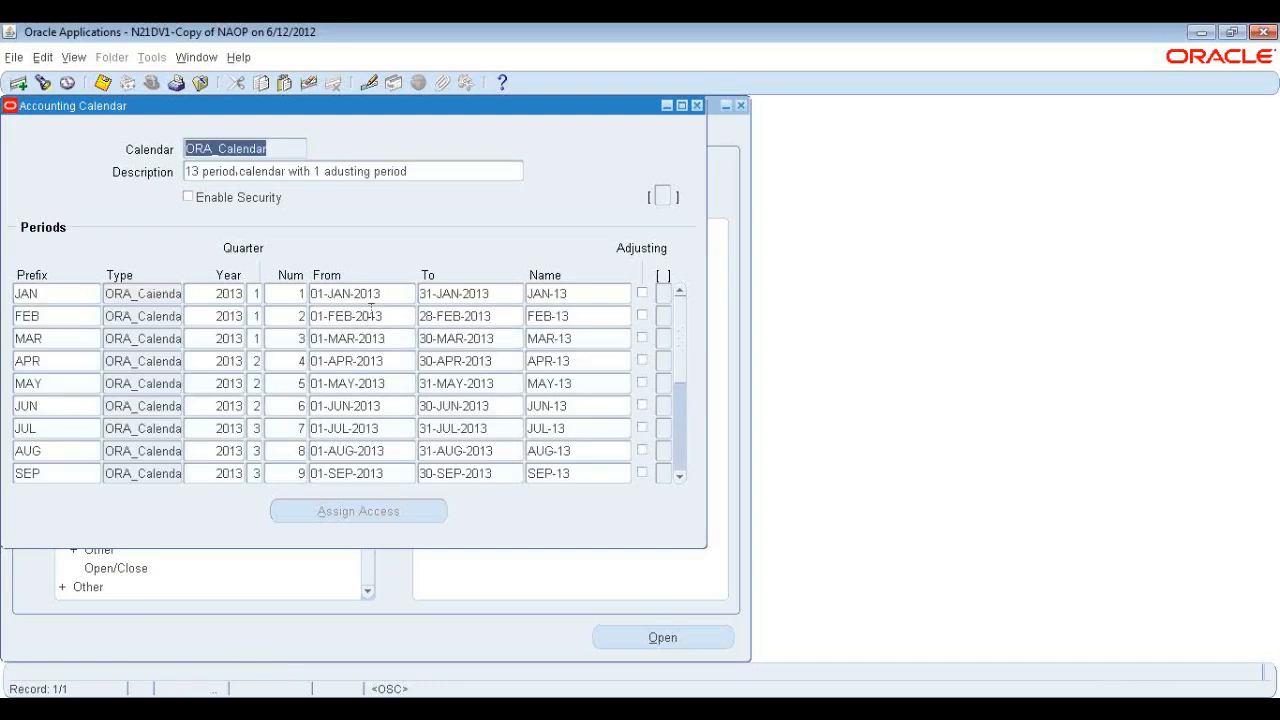
Correct the MAR period's end date to 31-MAR-2013 in the ORA_Calendar periods.
click(455, 339)
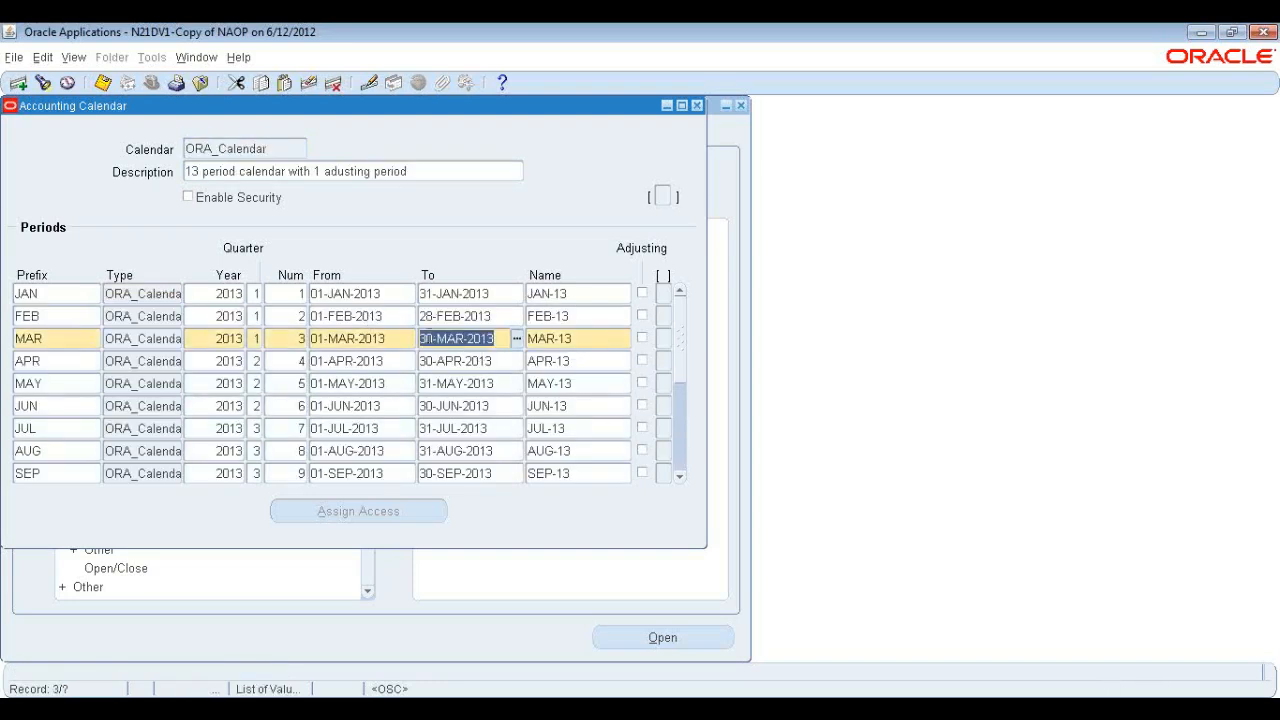
click(430, 338)
key(BackSpace)
text(1)
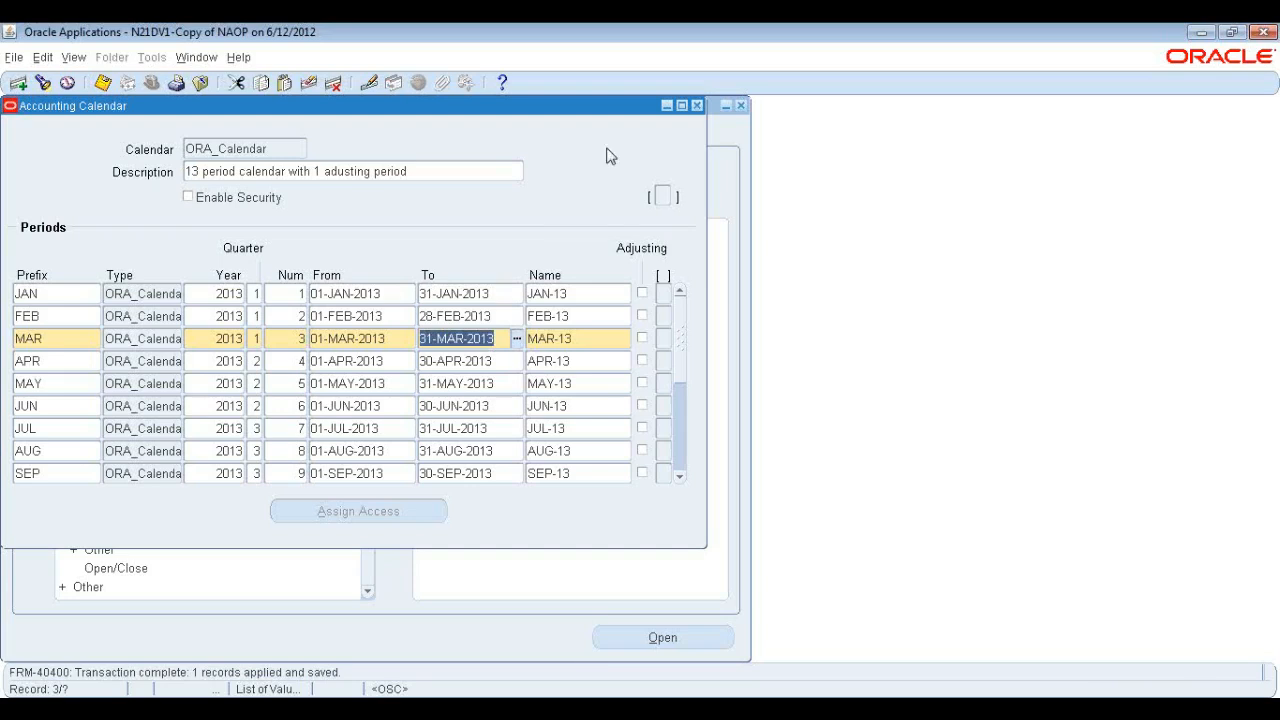
Close the Accounting Calendar and submit calendar validation for the current calendar only.
click(695, 106)
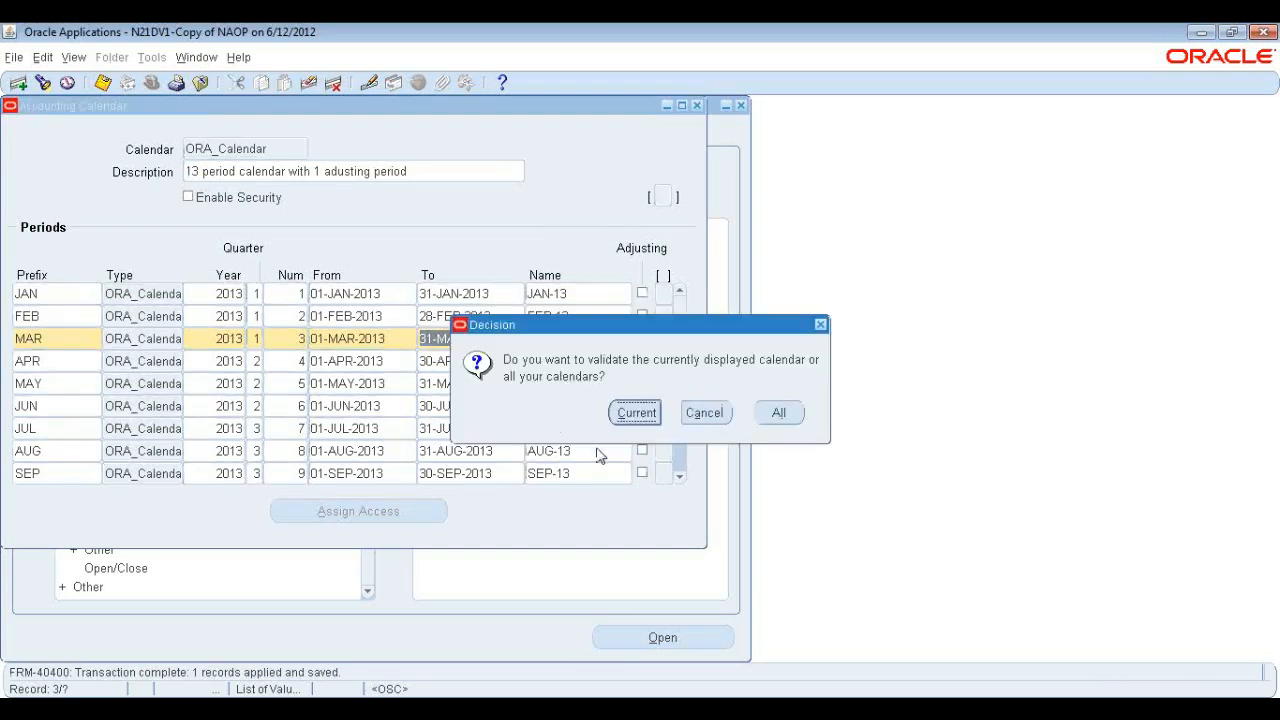
click(640, 411)
click(787, 411)
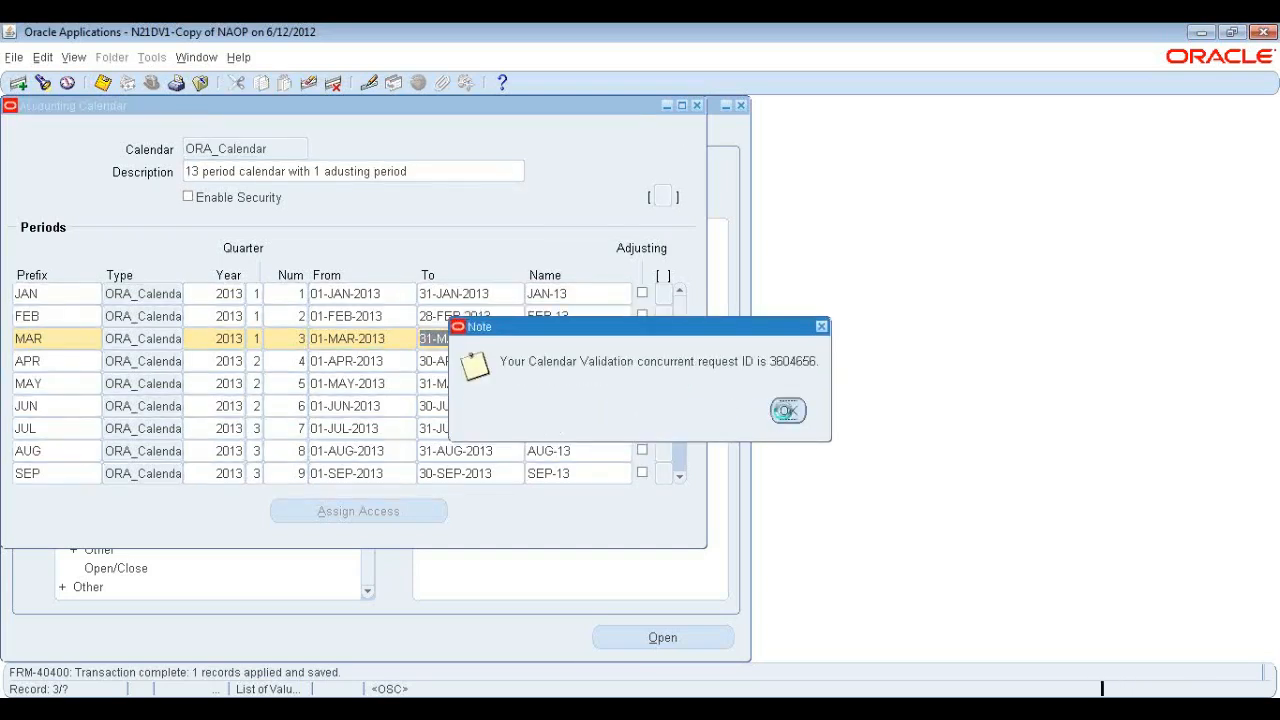
Browse the navigator's Setup, Financials and Flexfields branches.
click(37, 373)
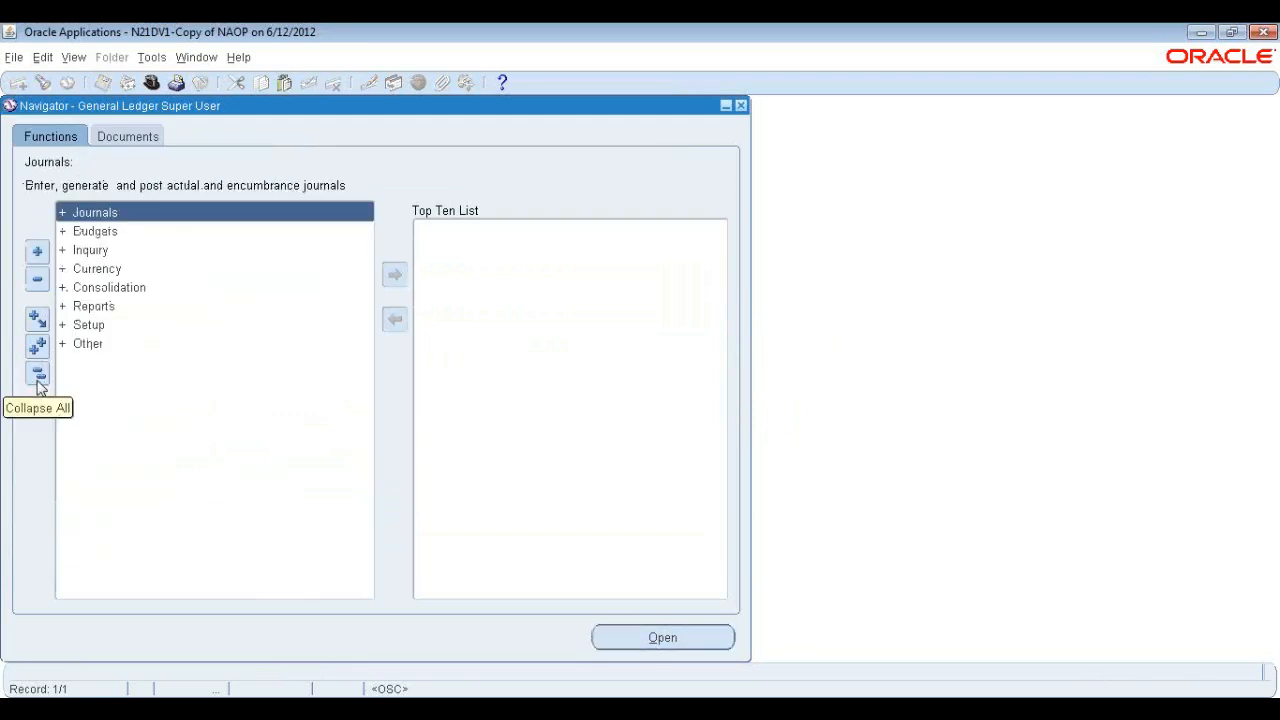
click(90, 326)
double_click(106, 343)
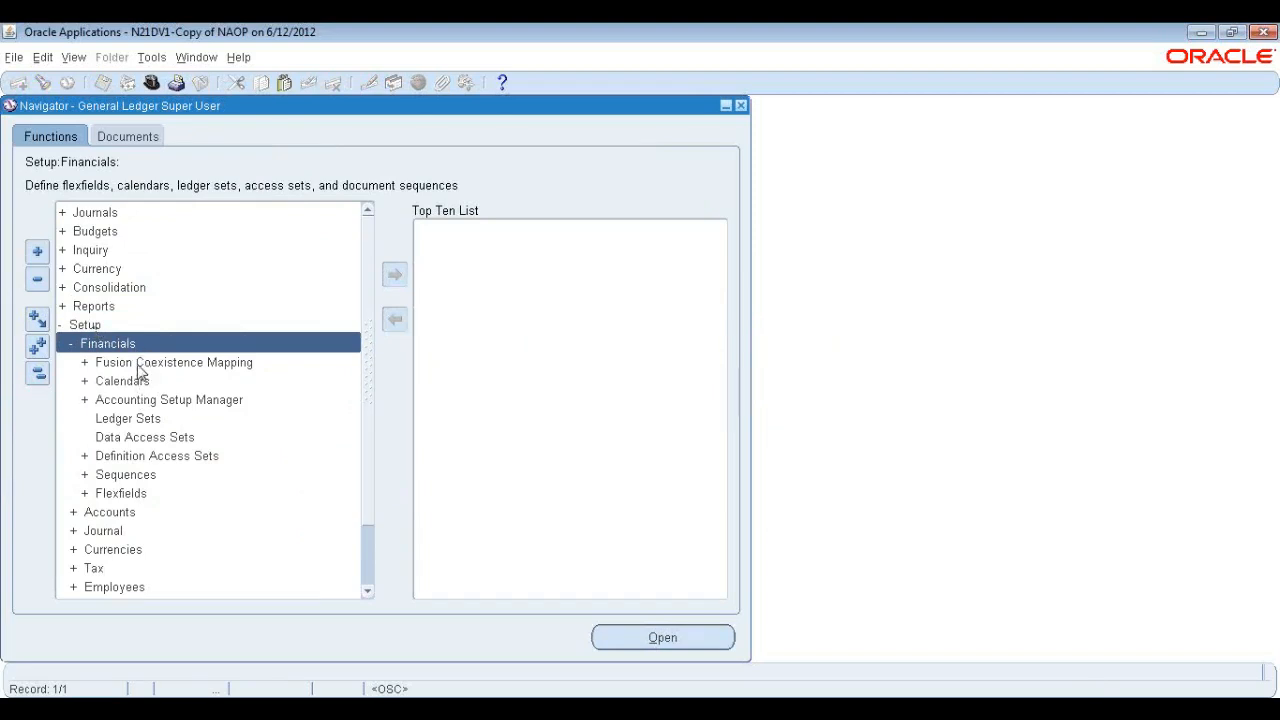
double_click(130, 493)
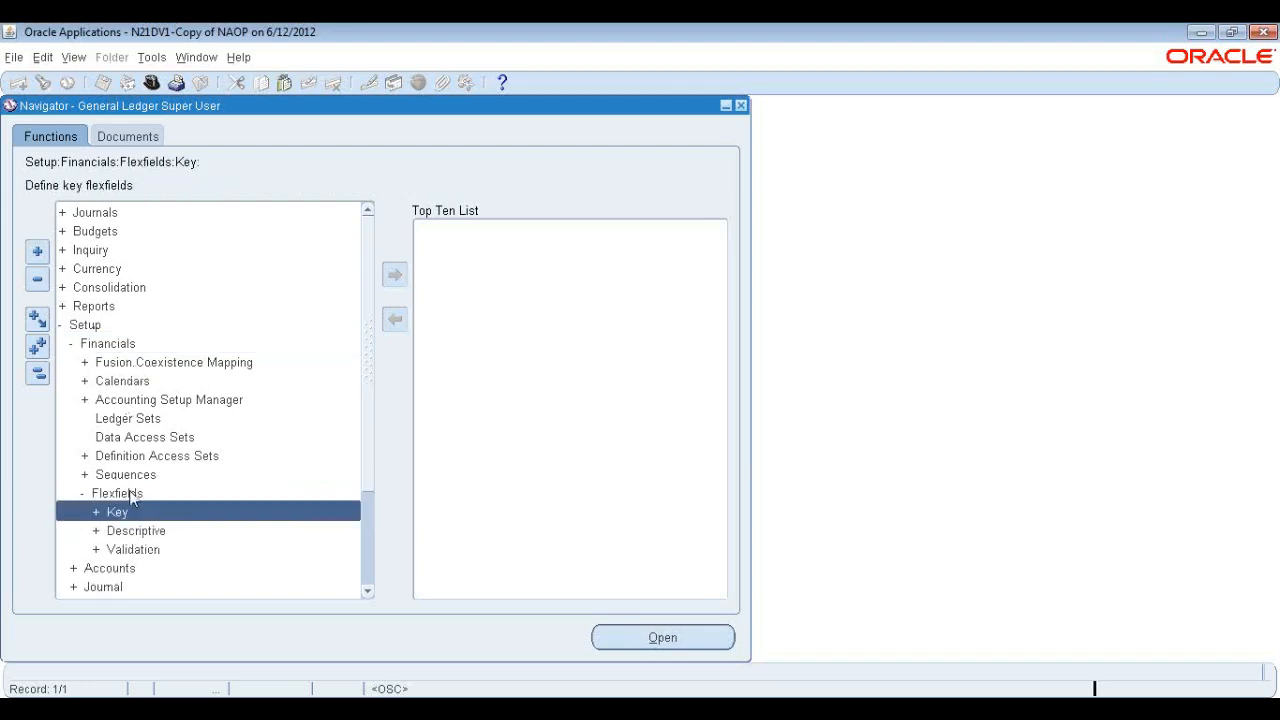
scroll(200, 494, down, 7)
click(137, 403)
click(121, 382)
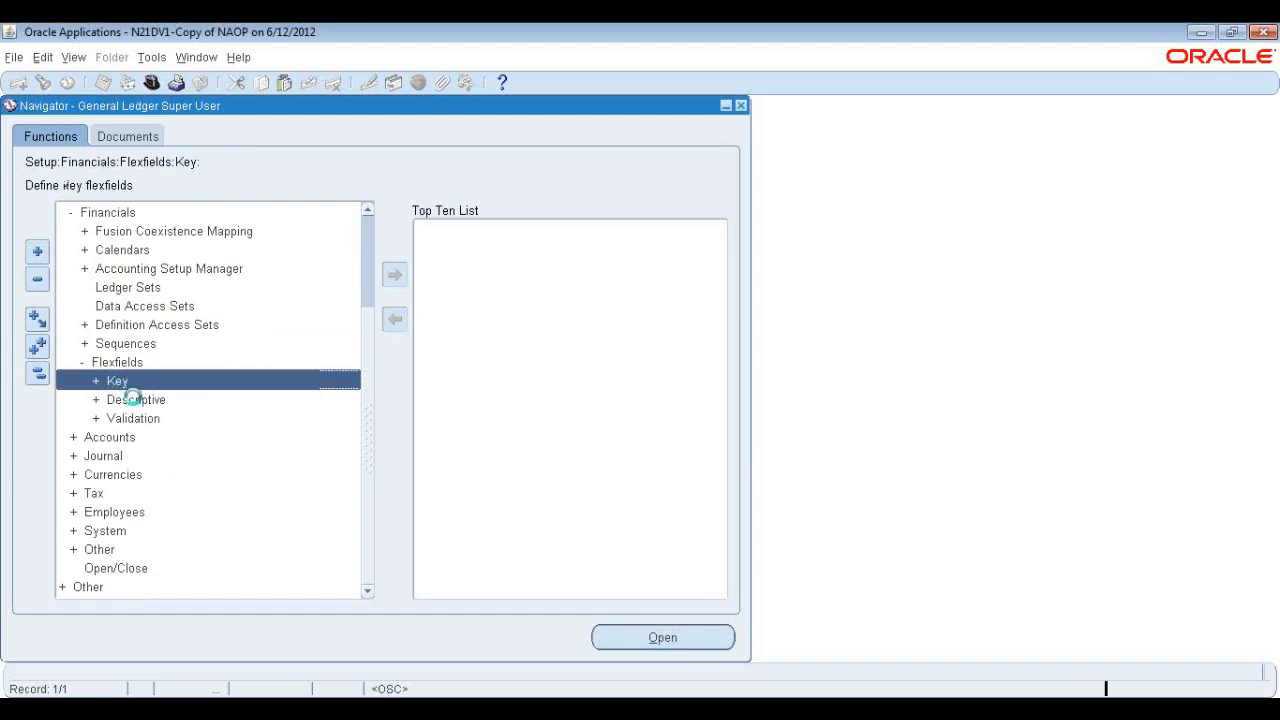
click(134, 400)
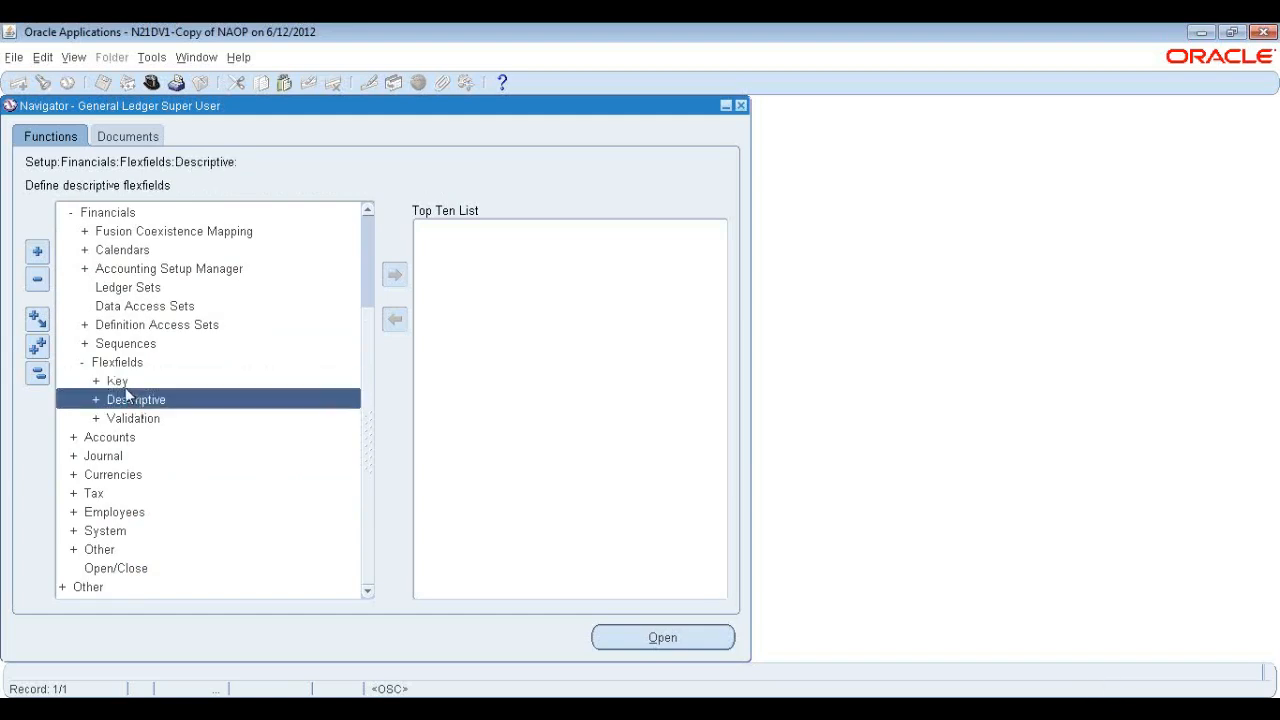
click(125, 385)
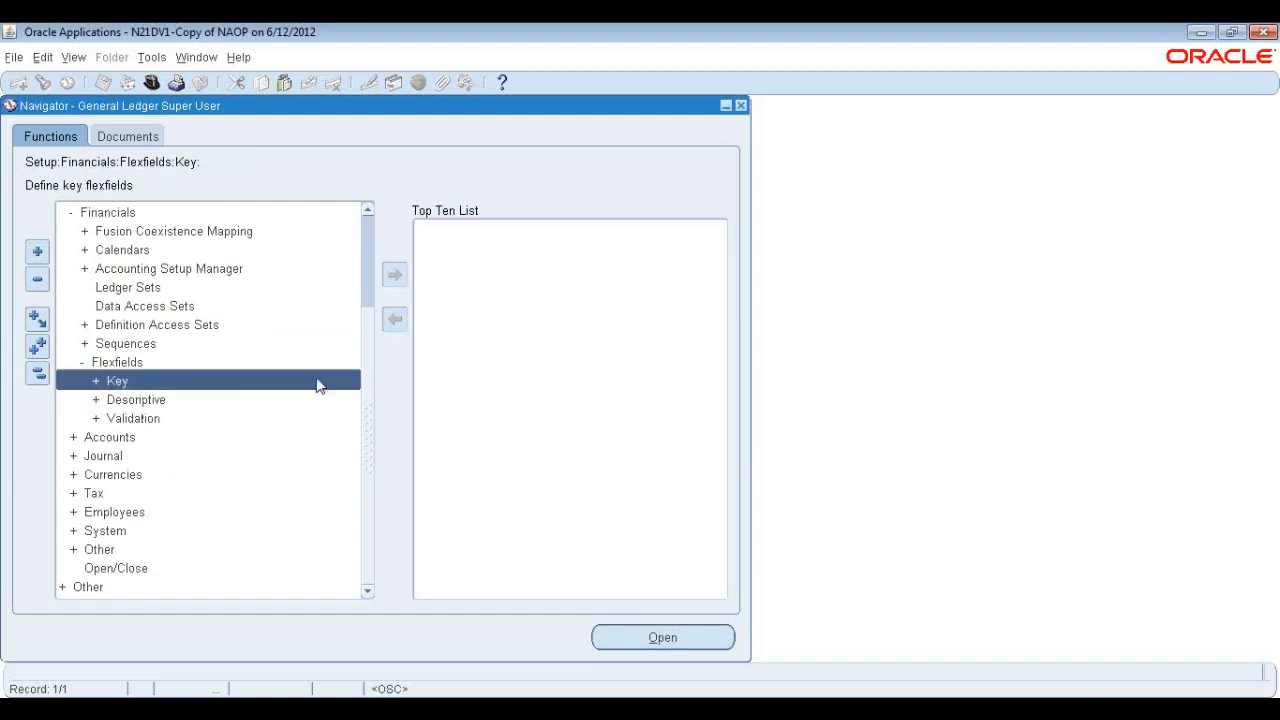
drag(367, 440, 366, 335)
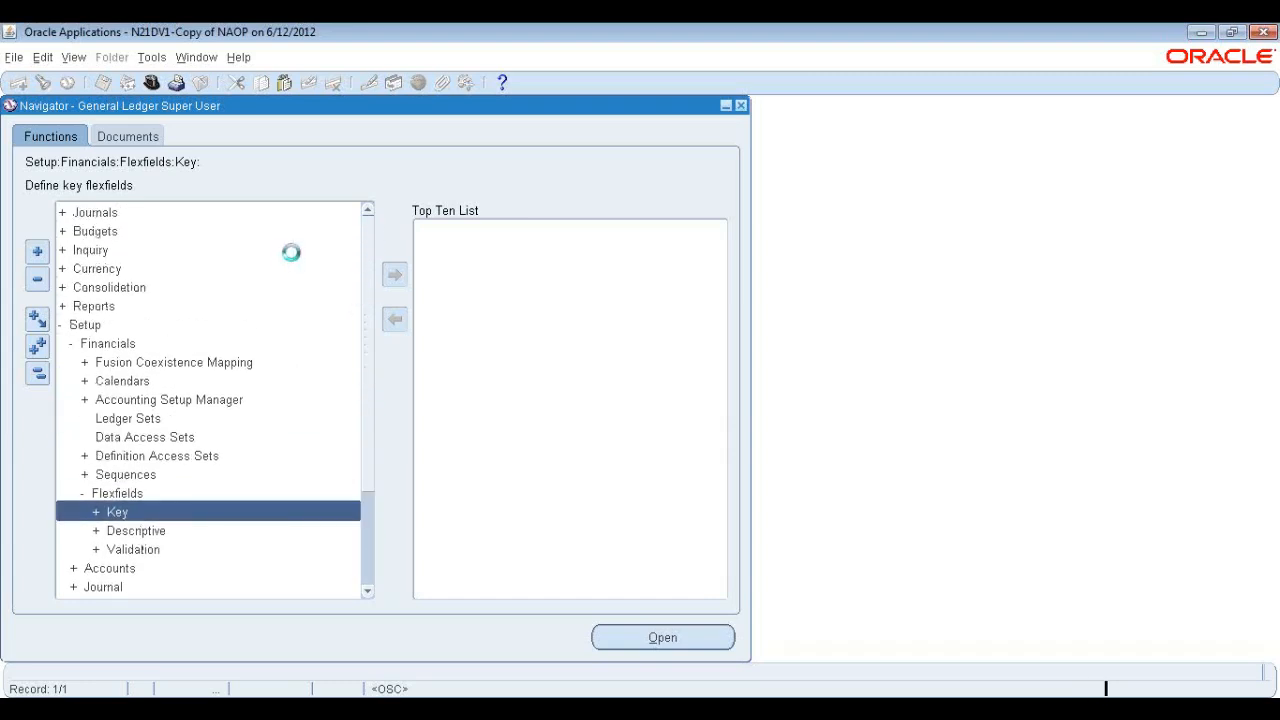
Open Enter Journals, find all journals and review the first posted journal.
double_click(116, 213)
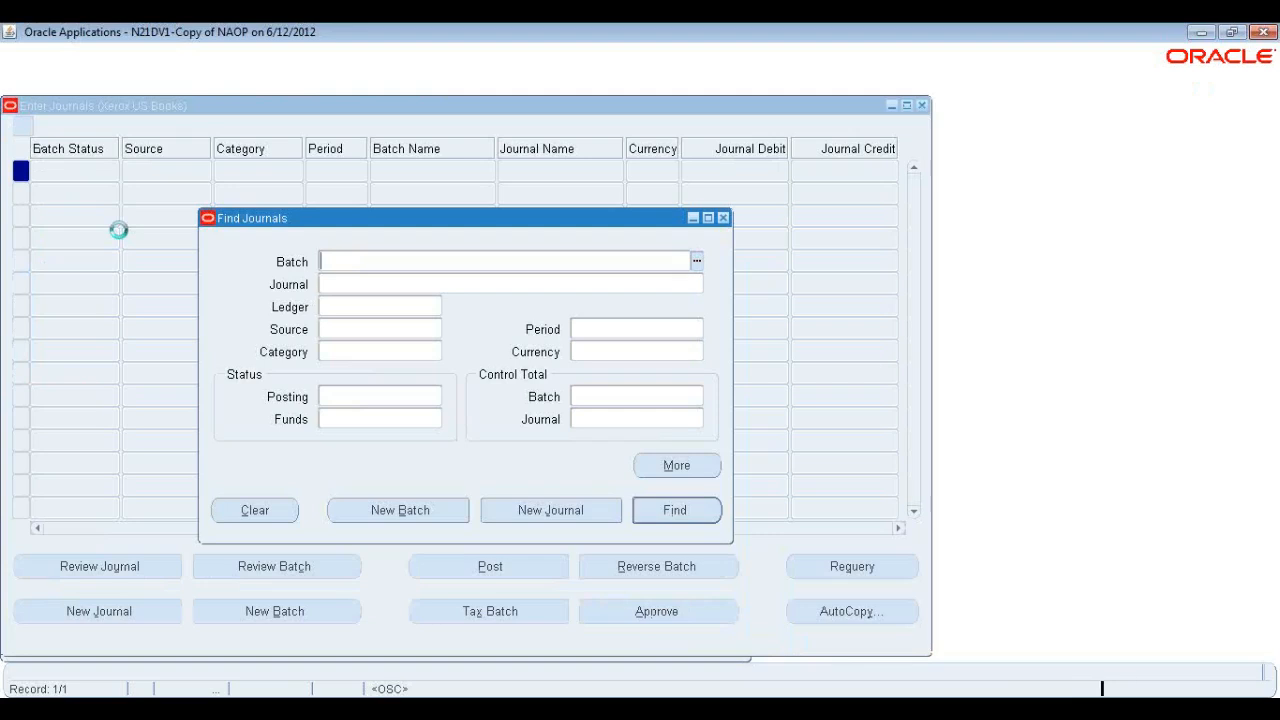
click(673, 511)
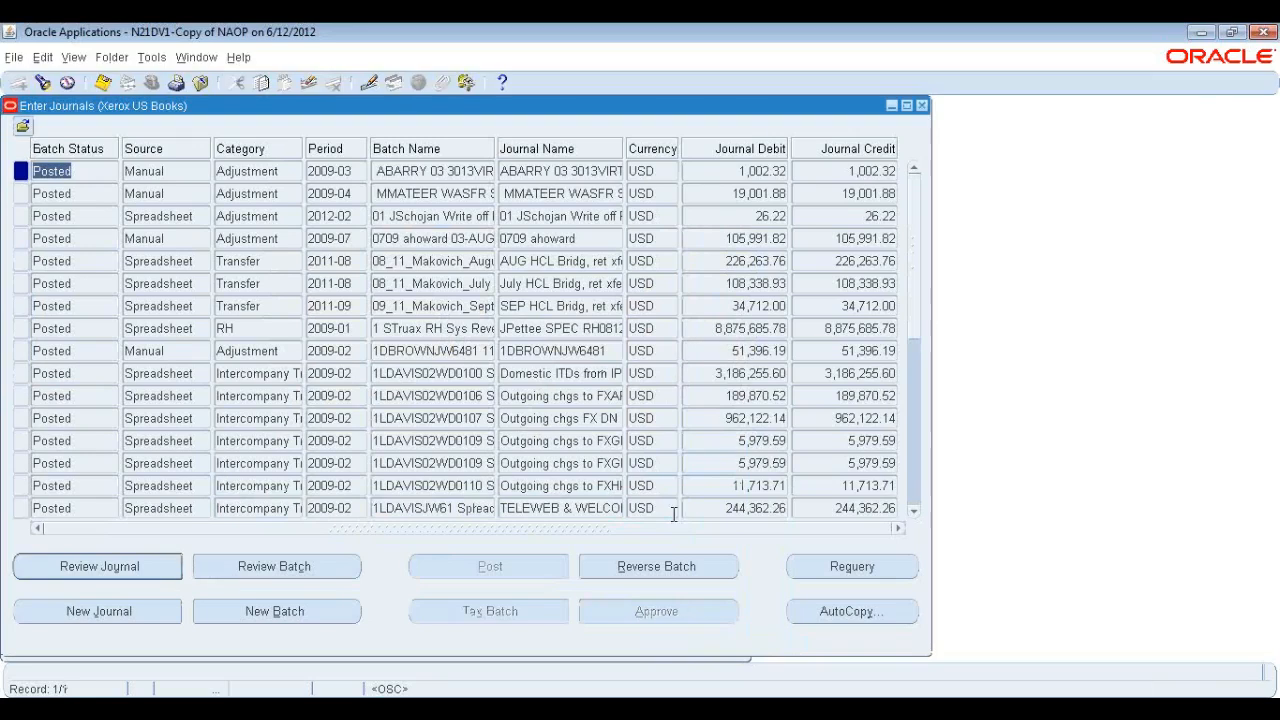
click(143, 572)
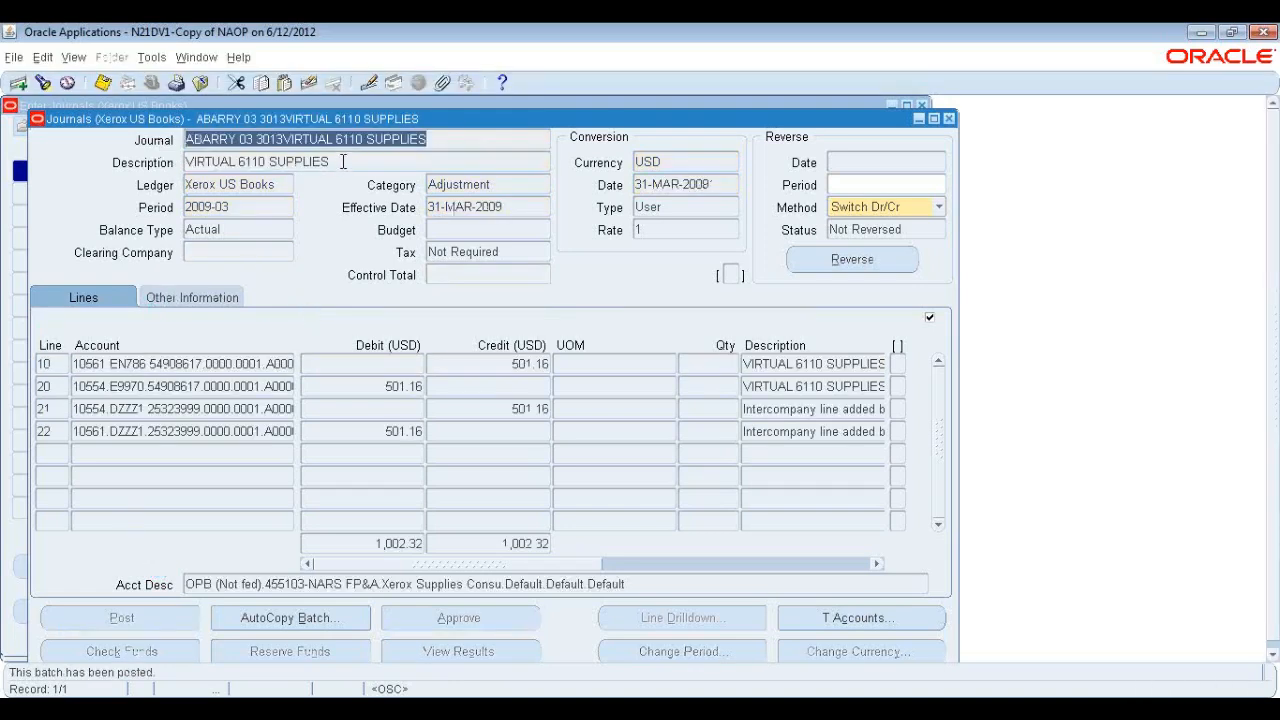
Open the first journal line's account flexfield and examine each segment value.
click(341, 163)
click(145, 365)
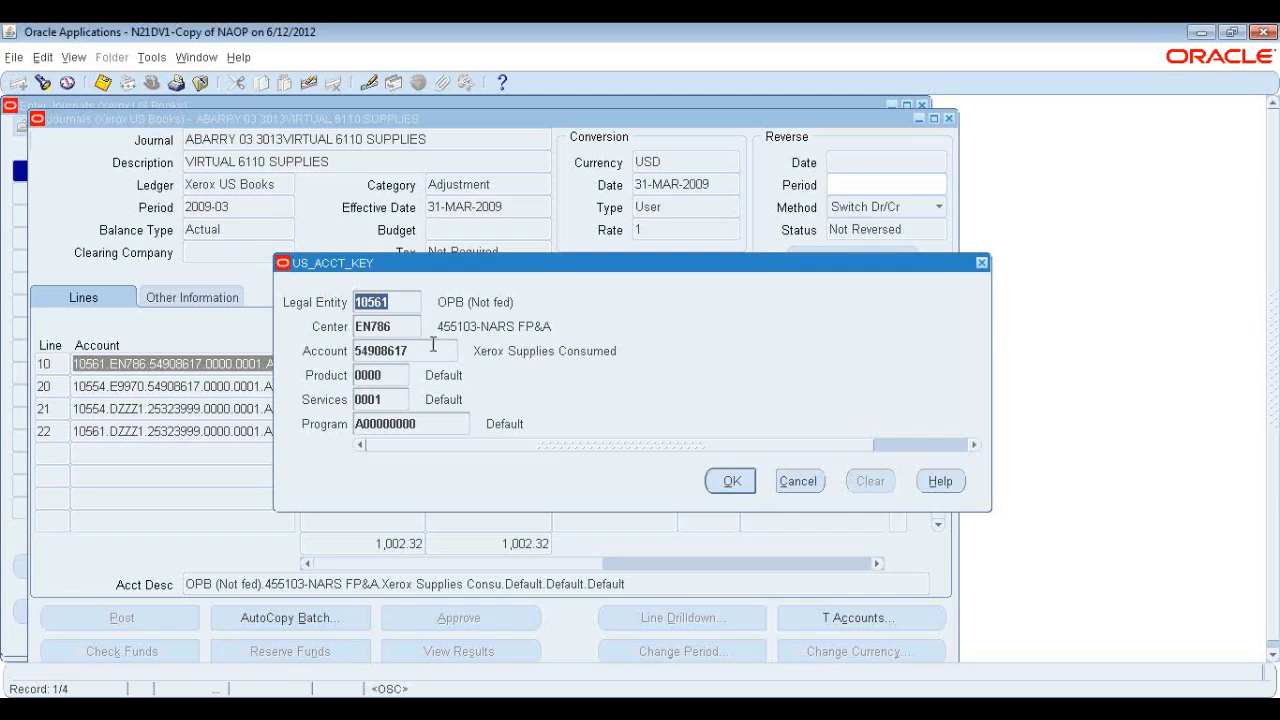
click(405, 305)
double_click(405, 305)
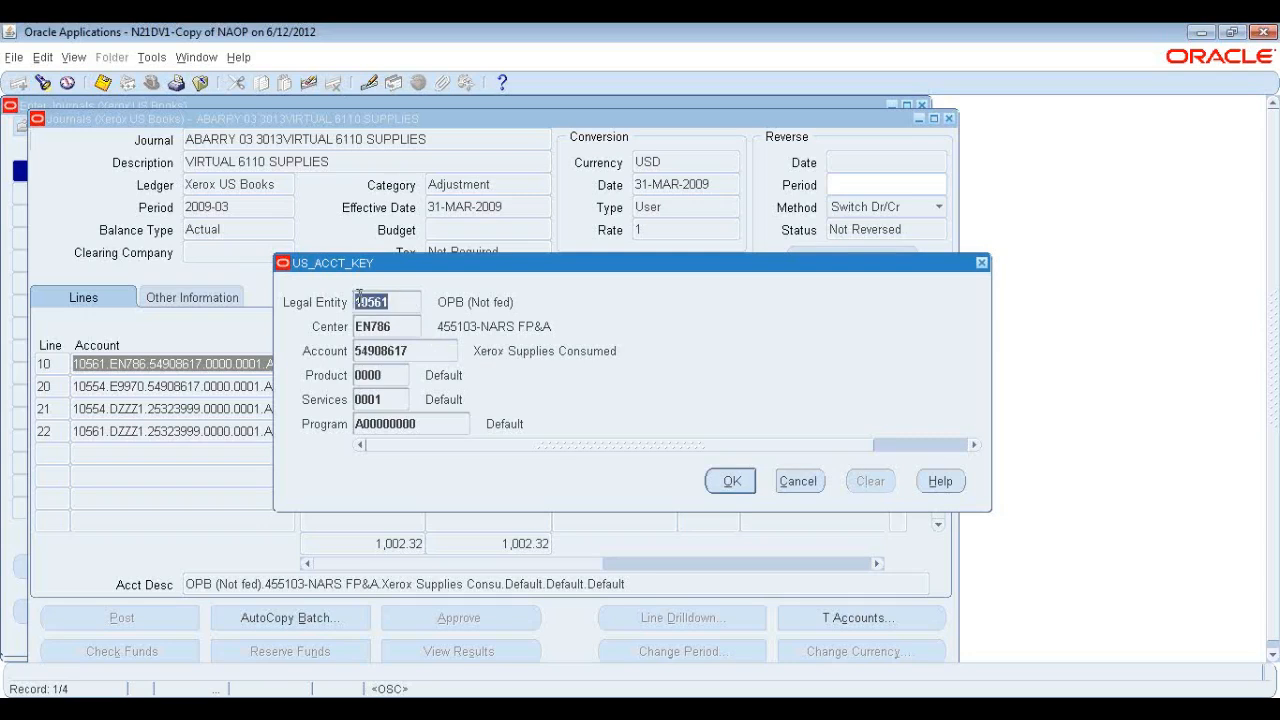
double_click(405, 330)
double_click(413, 352)
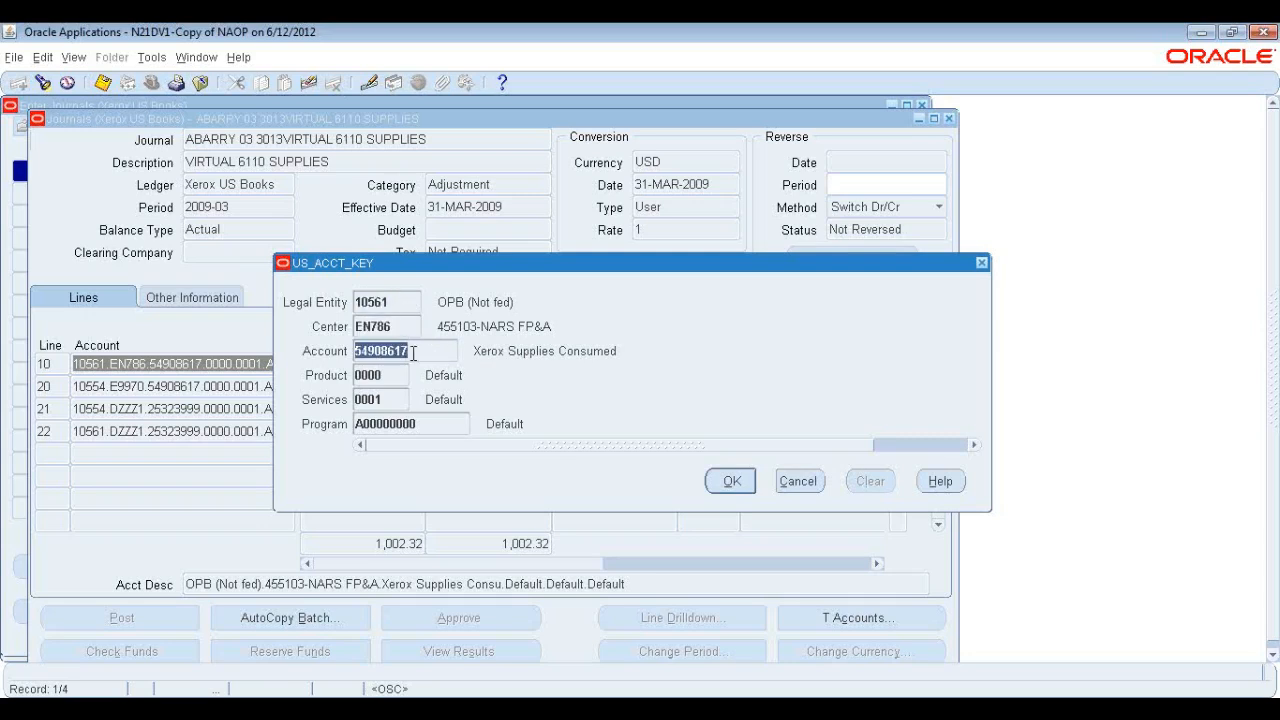
drag(414, 352, 355, 352)
double_click(390, 377)
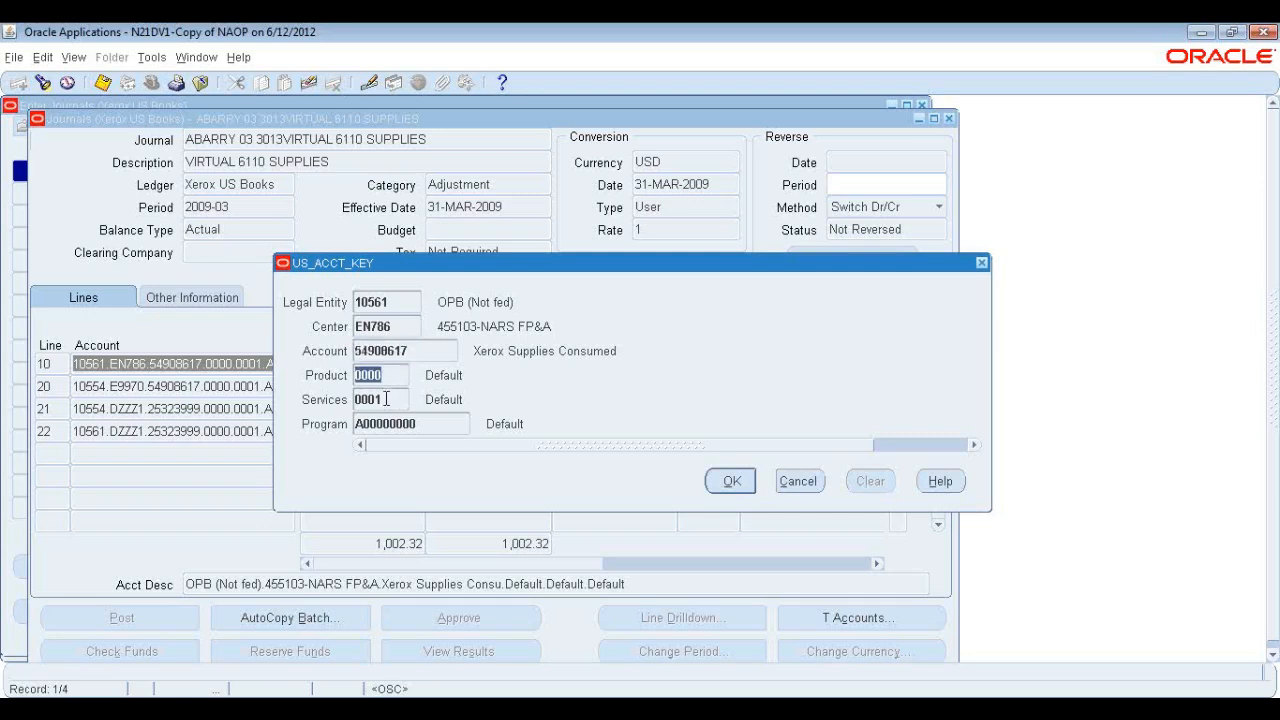
double_click(388, 398)
double_click(432, 424)
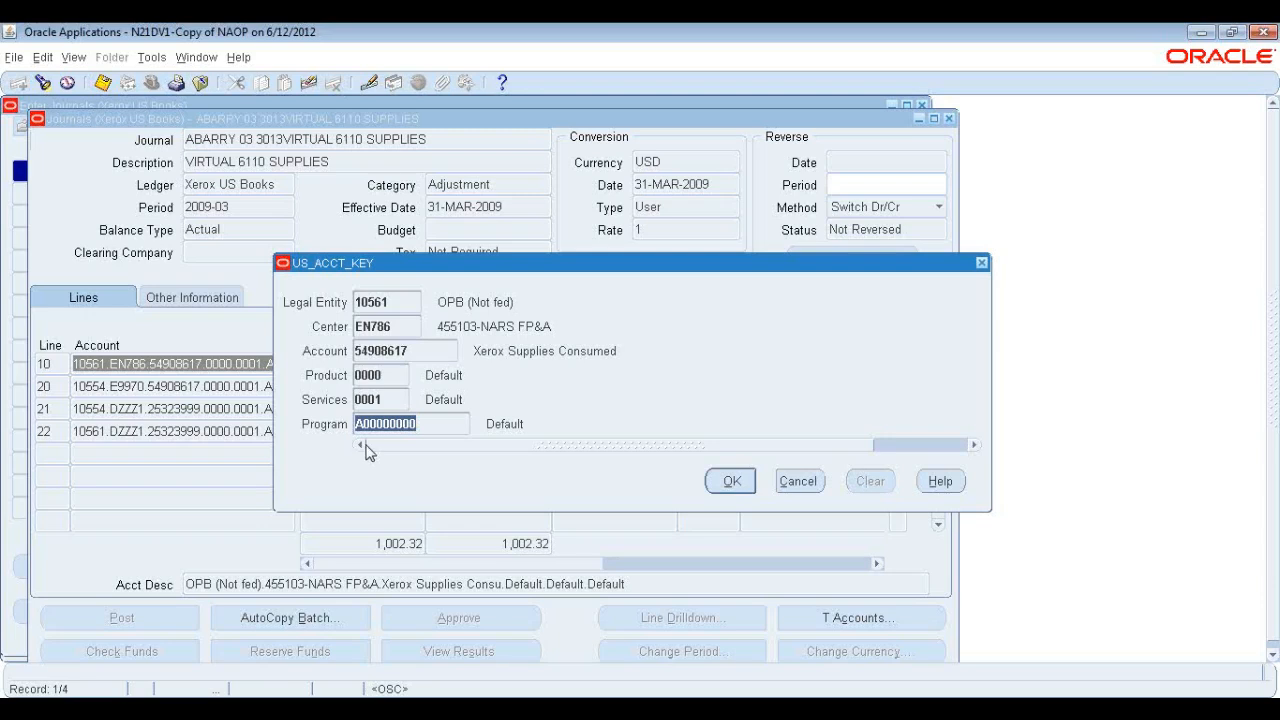
click(396, 301)
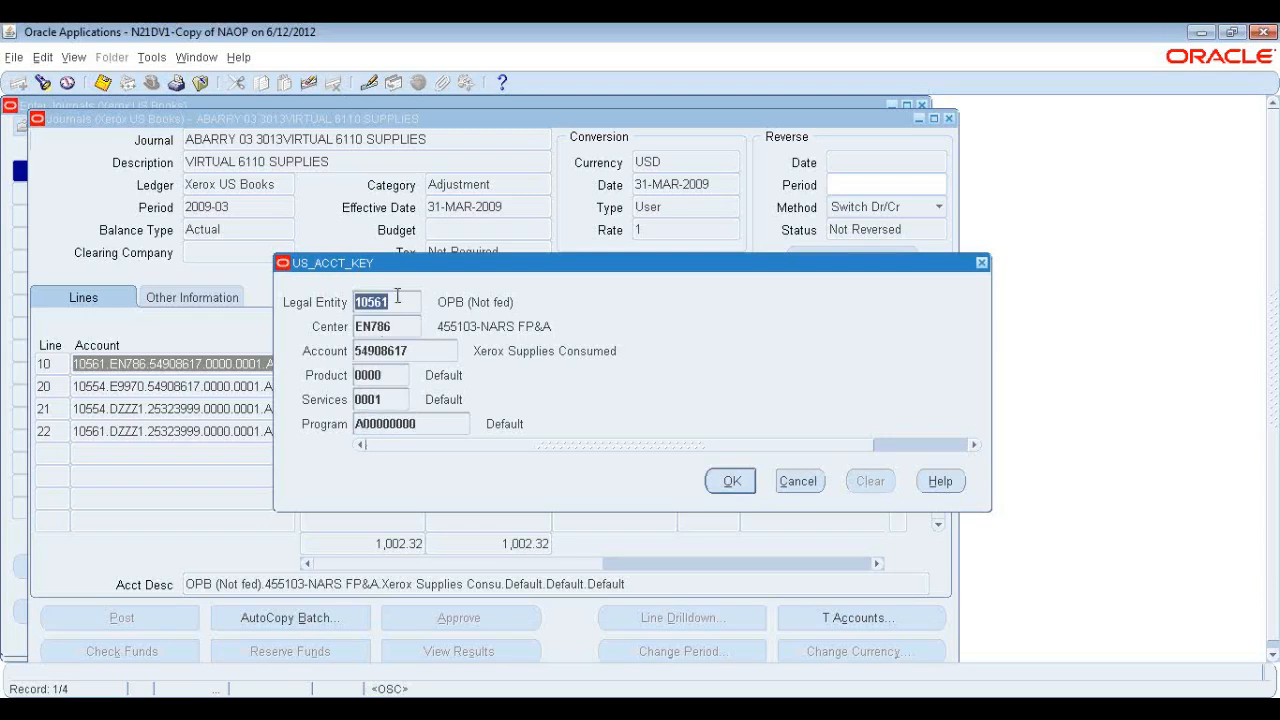
click(385, 350)
click(382, 326)
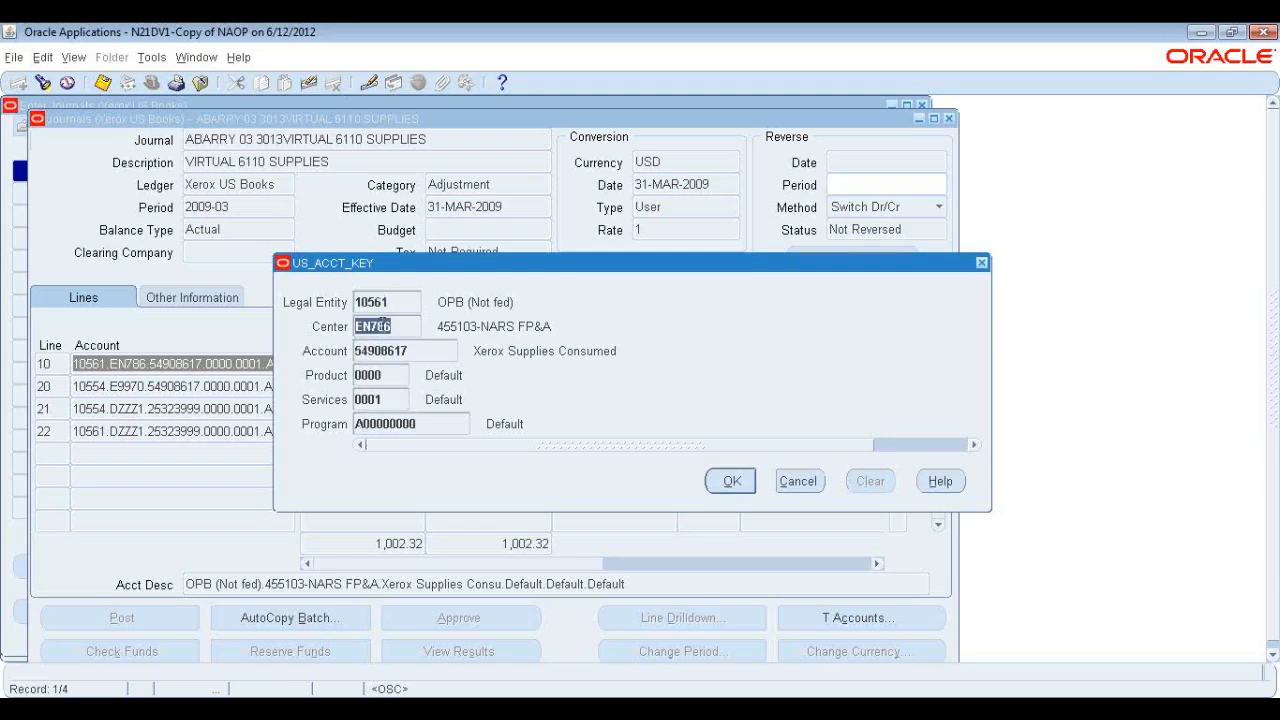
click(368, 373)
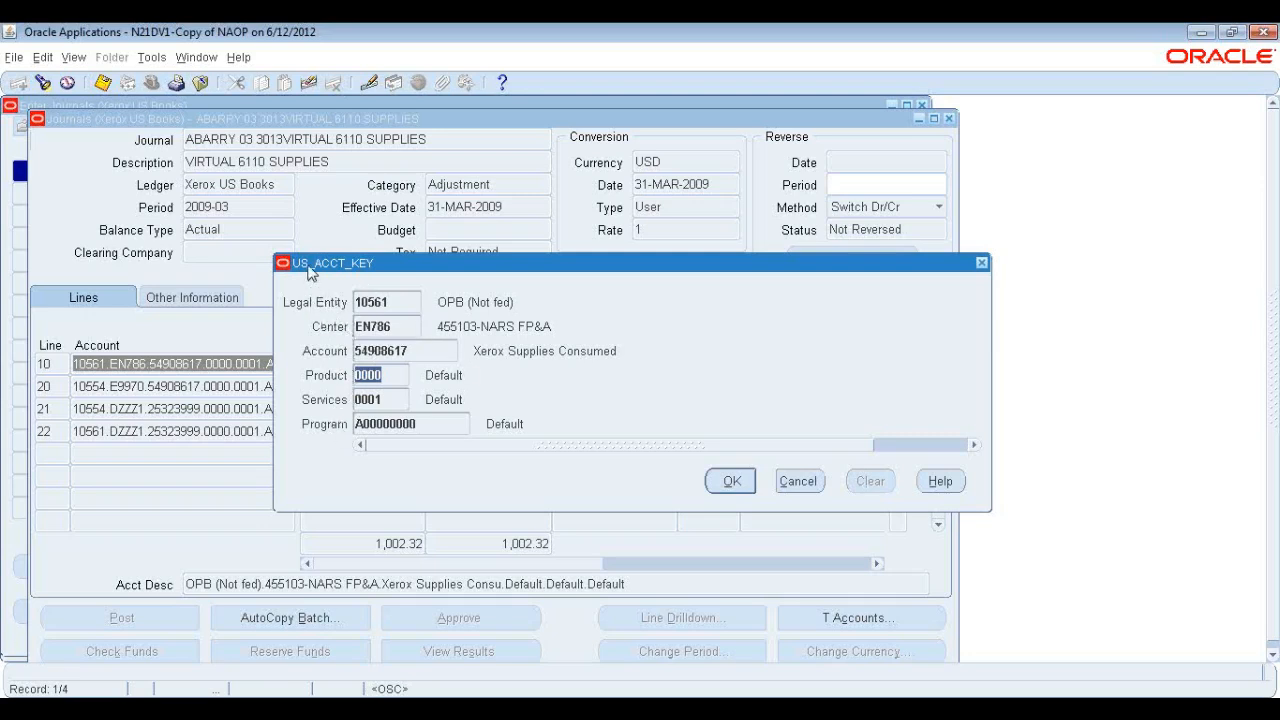
click(733, 481)
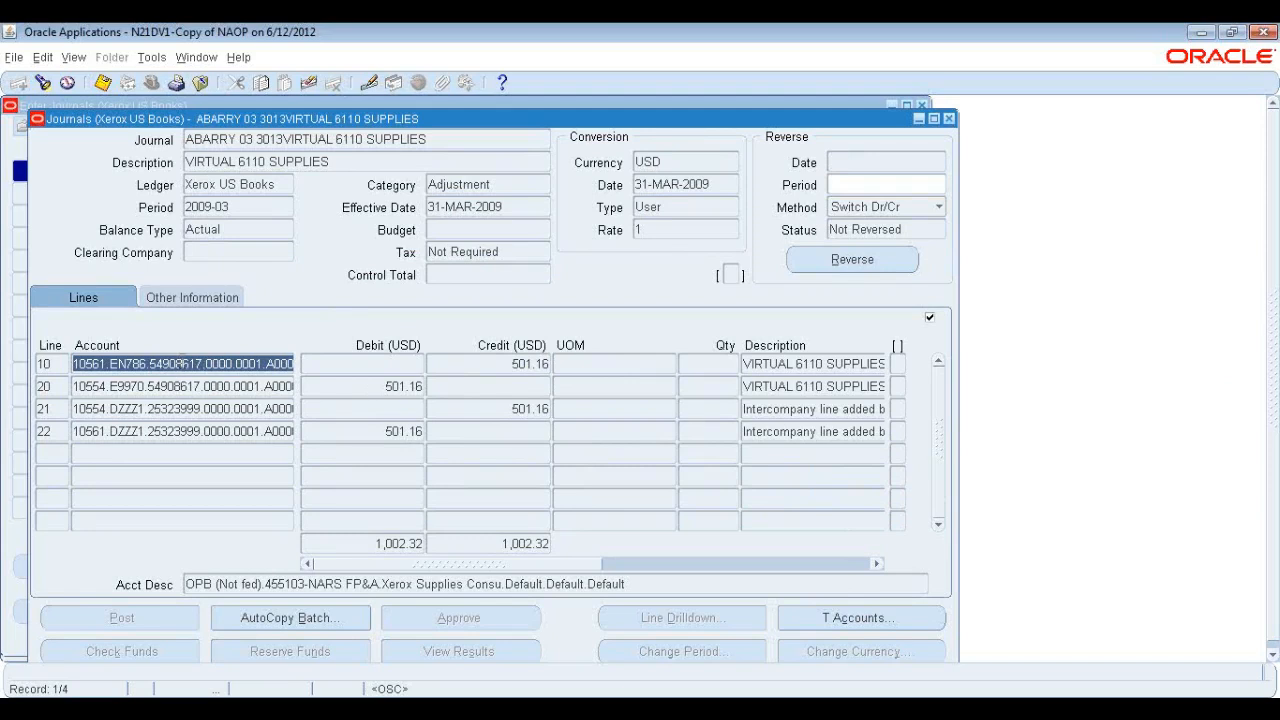
Review the first line's full account string, then close the journal and Enter Journals windows.
click(176, 364)
drag(176, 364, 303, 366)
click(295, 366)
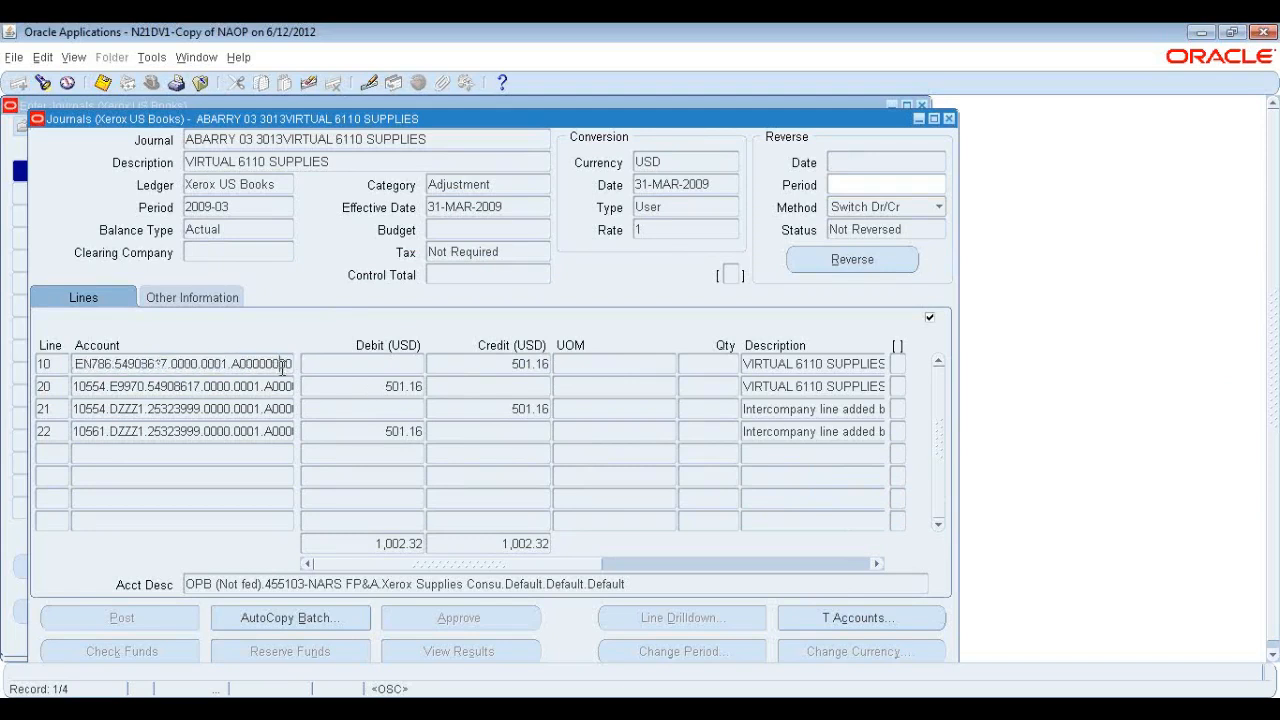
click(730, 274)
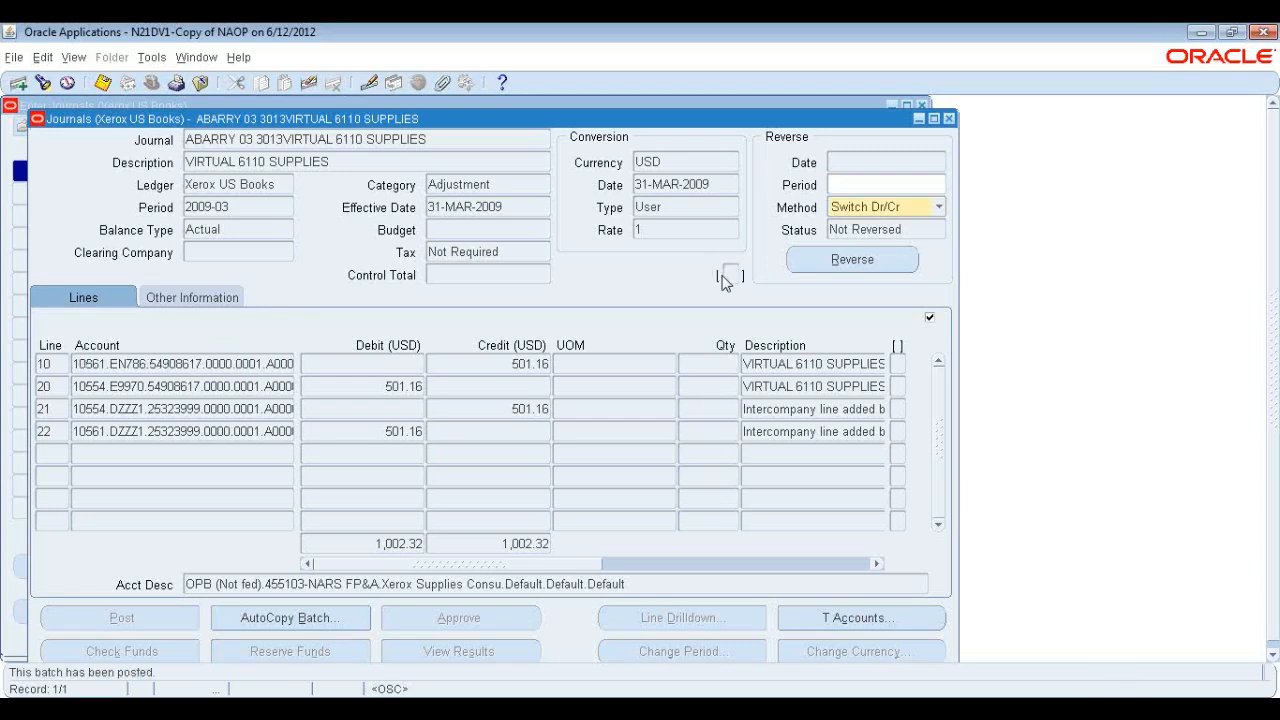
click(898, 364)
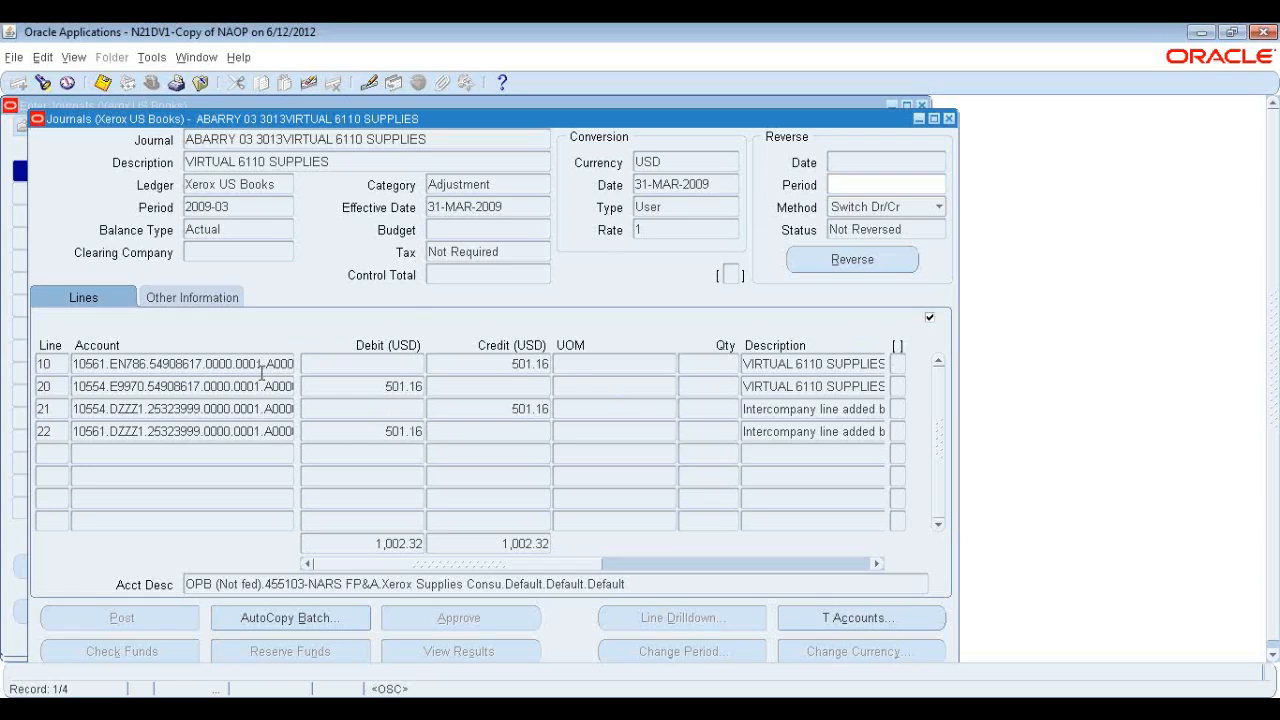
click(949, 119)
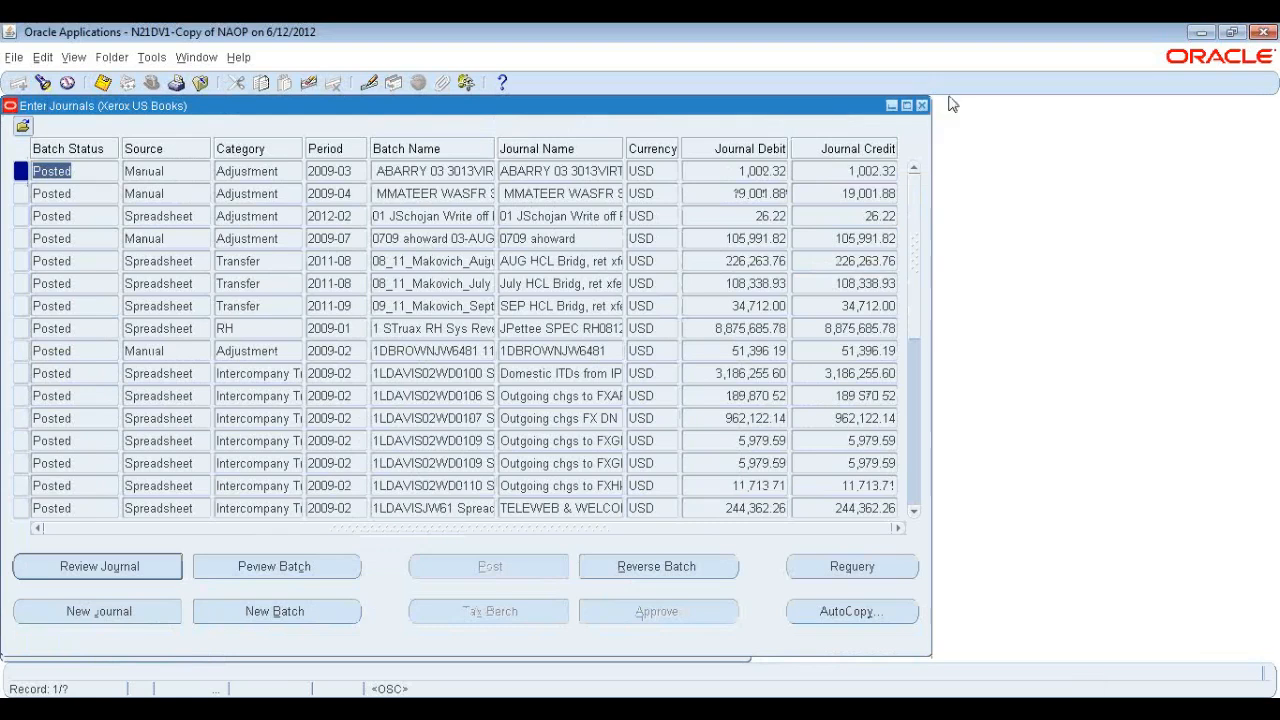
click(922, 105)
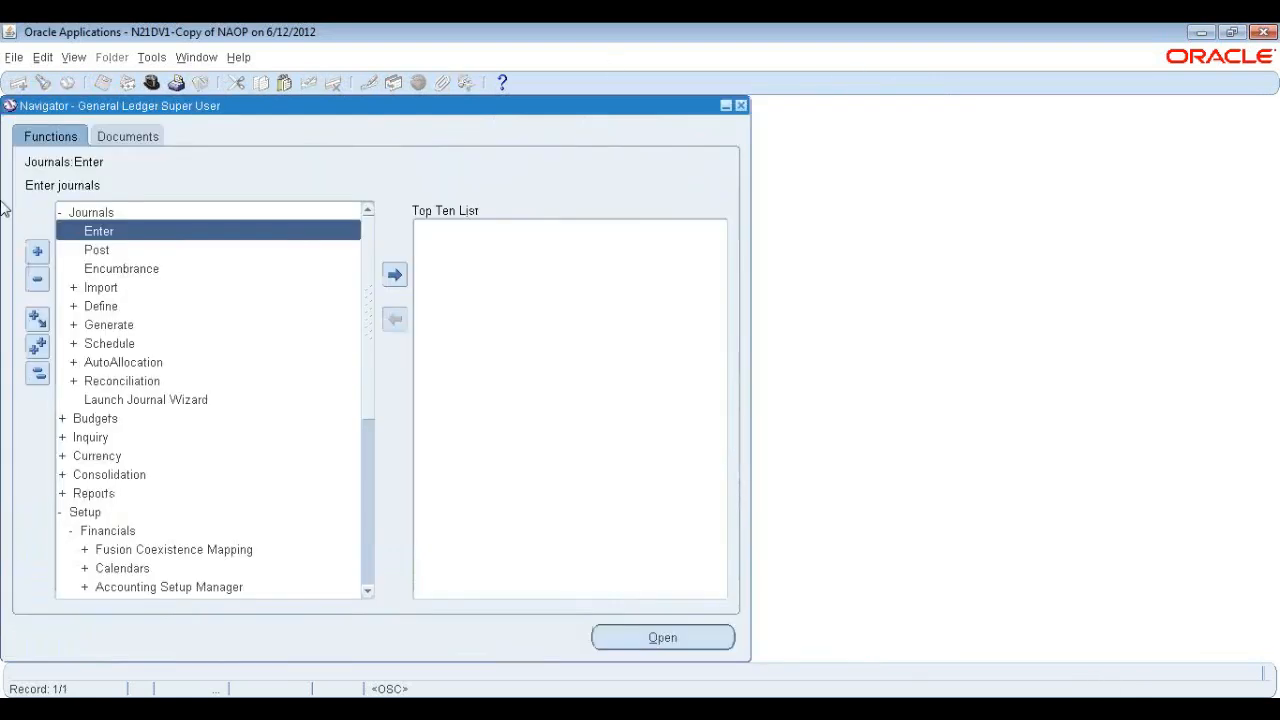
Open Key Flexfield Segments and query flexfields whose title starts with Acc.
scroll(222, 332, down, 3)
scroll(222, 332, down, 2)
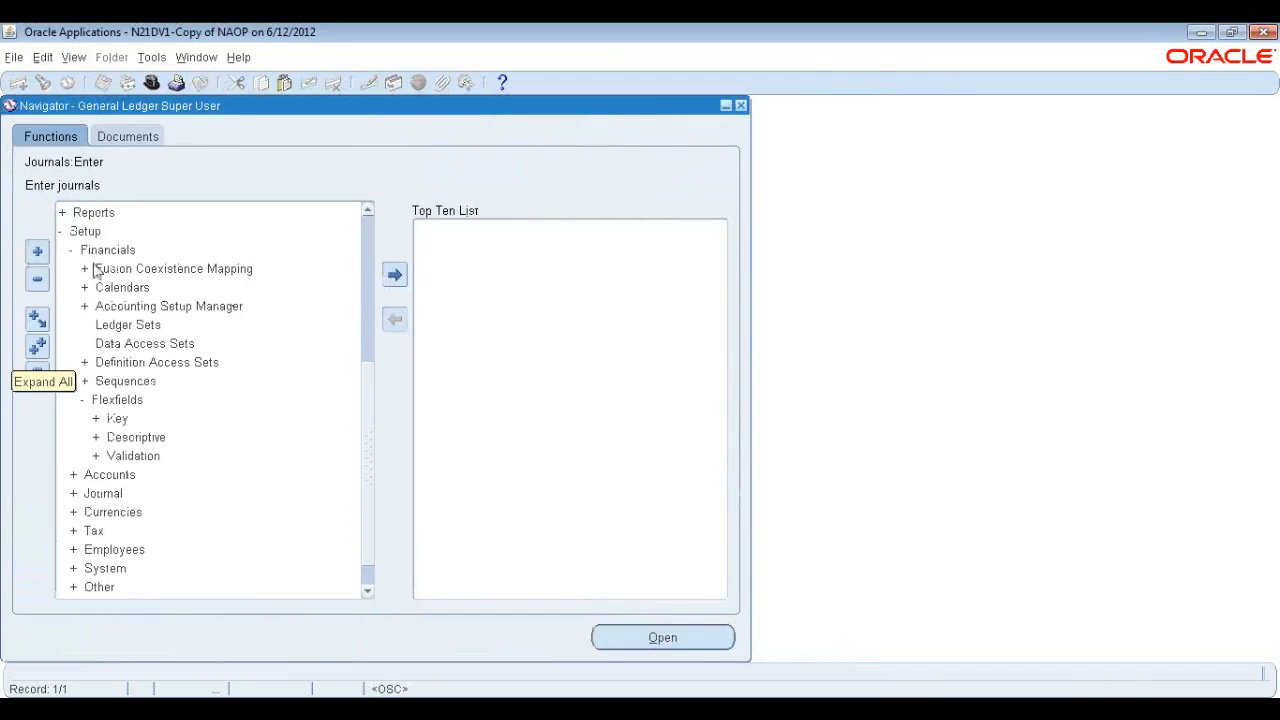
double_click(120, 420)
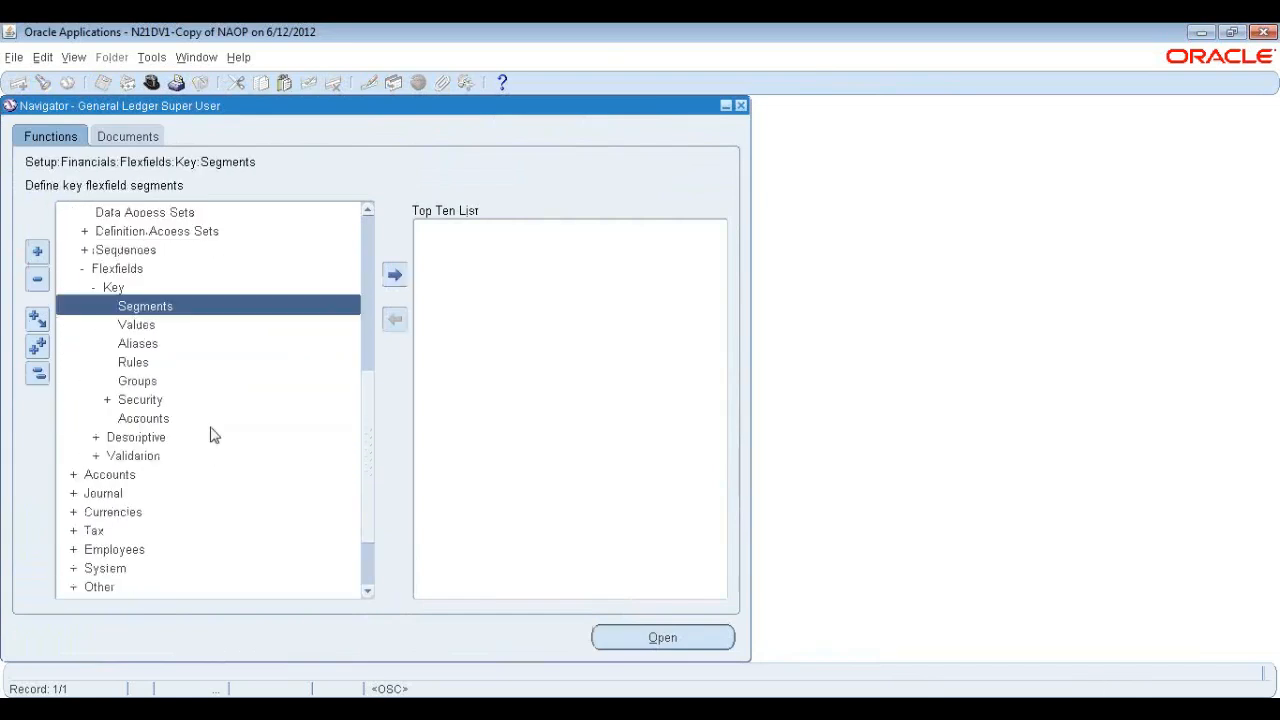
double_click(160, 305)
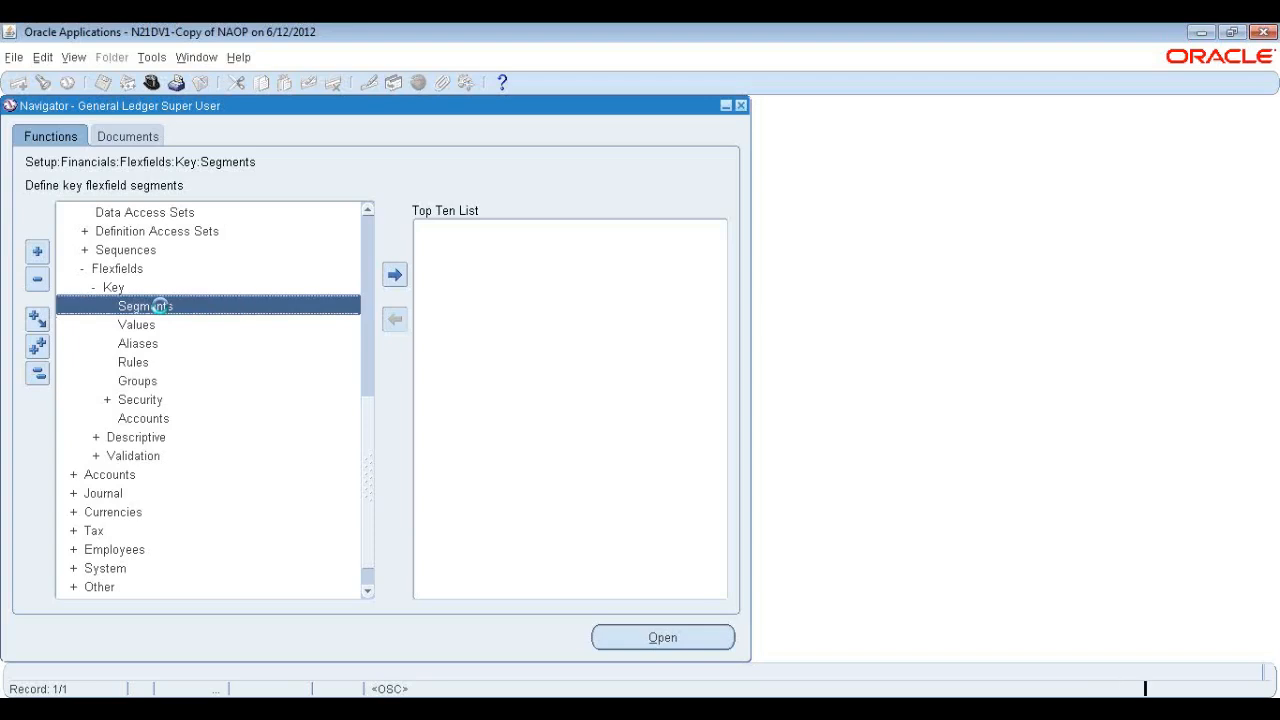
drag(229, 109, 356, 168)
key(F11)
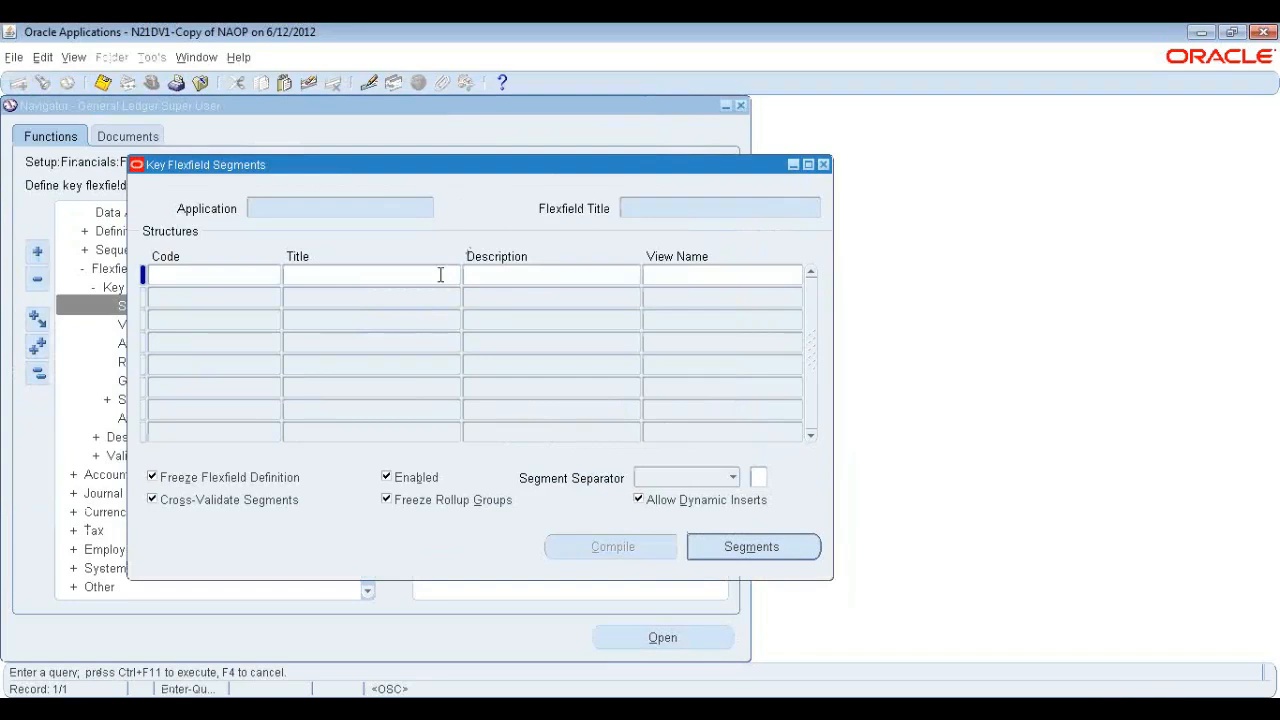
click(763, 206)
text(Acc%)
key(ctrl+F11)
key(Down)
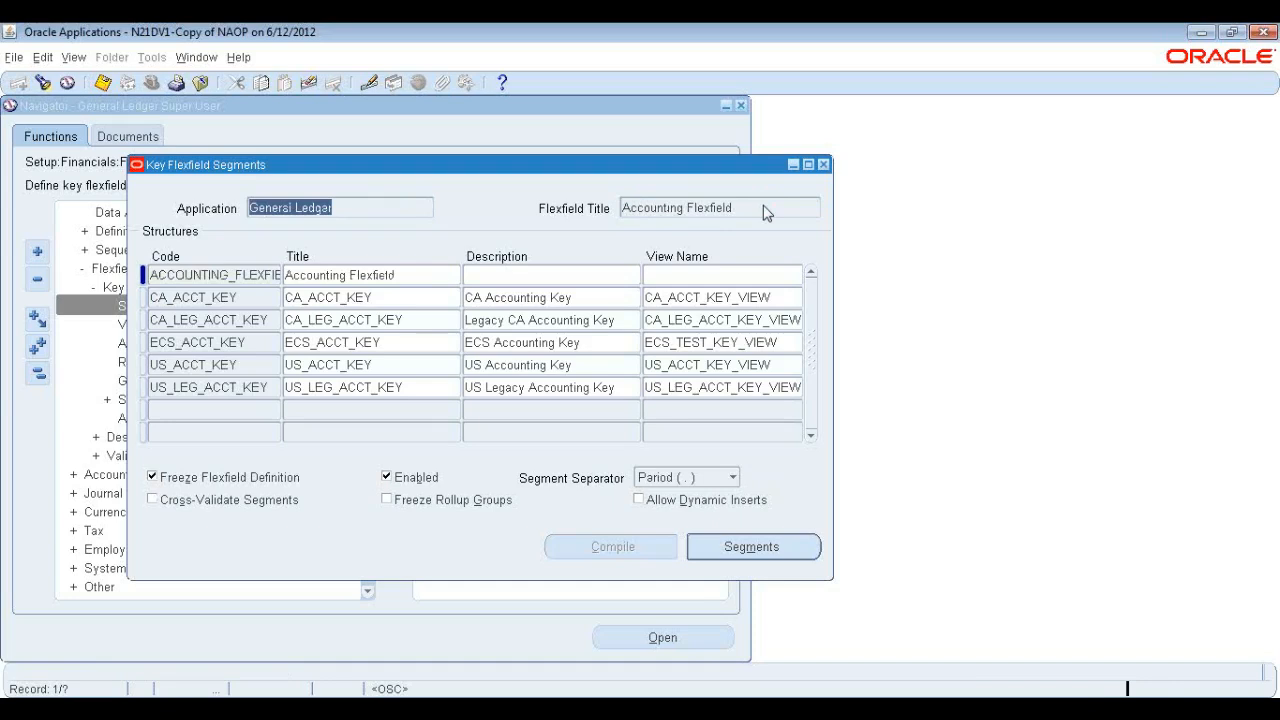
Examine the Accounting Flexfield structures and their descriptions.
click(763, 208)
click(400, 207)
click(499, 391)
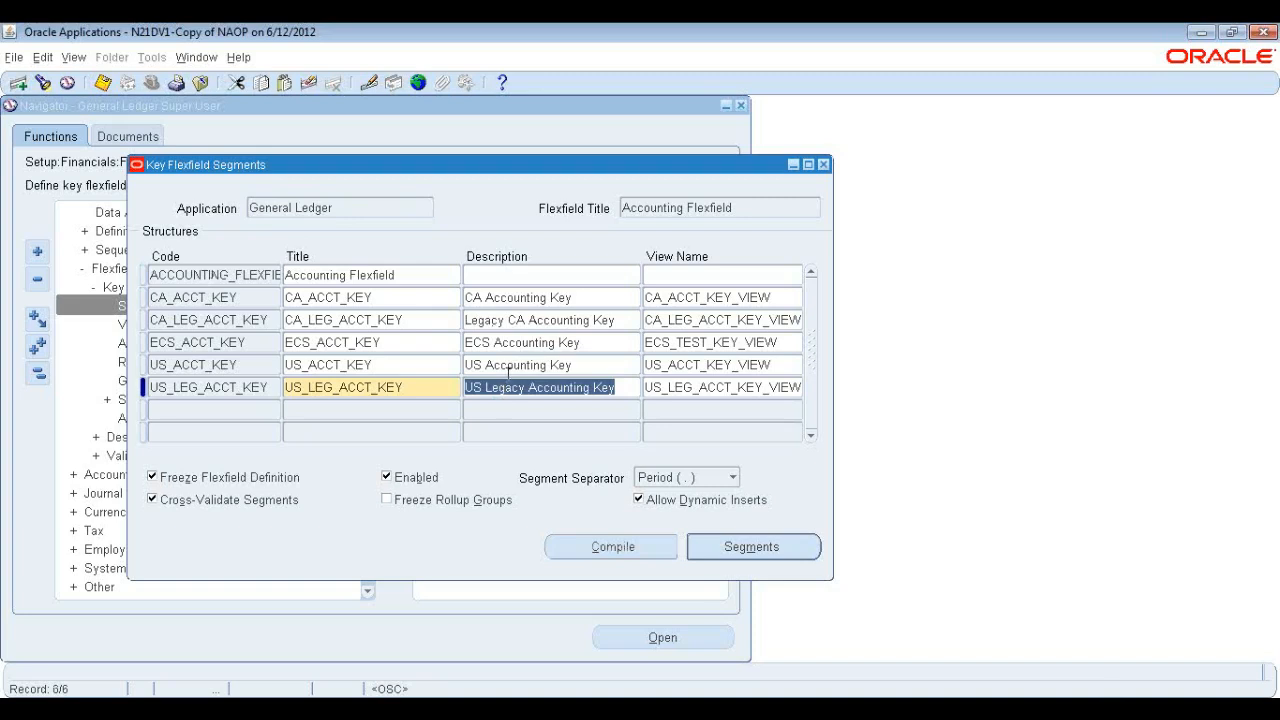
click(505, 365)
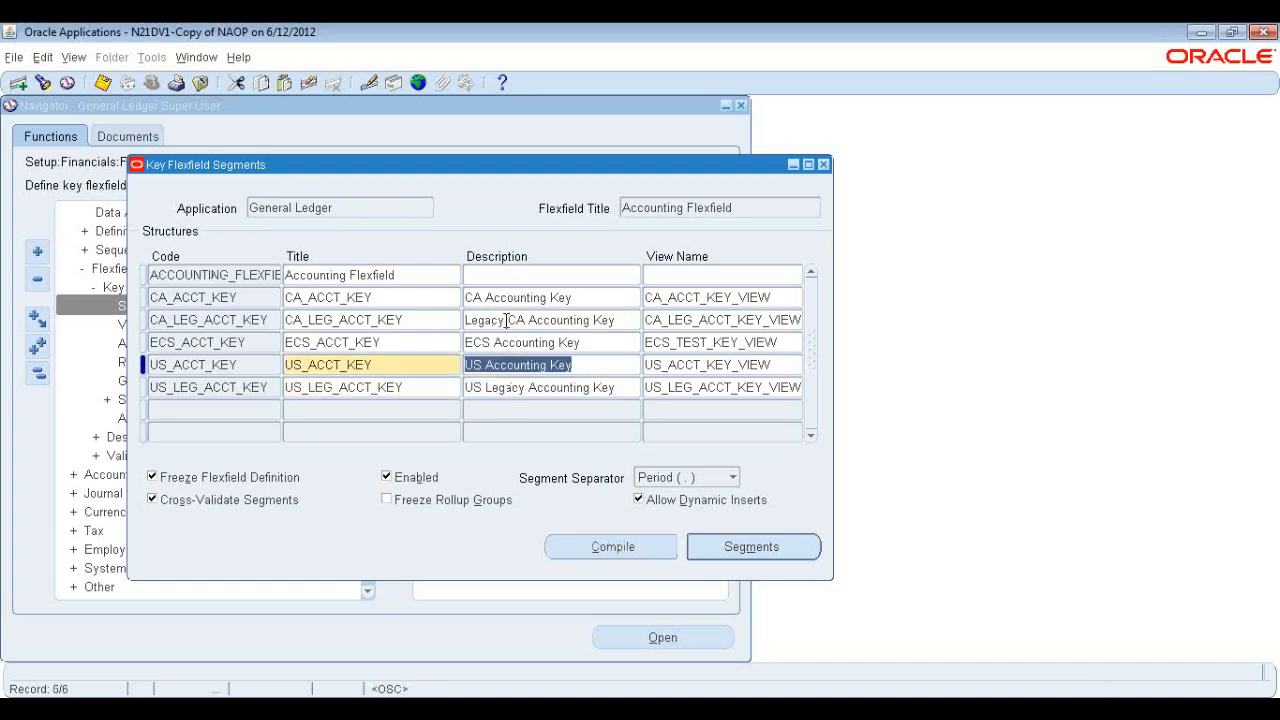
click(507, 320)
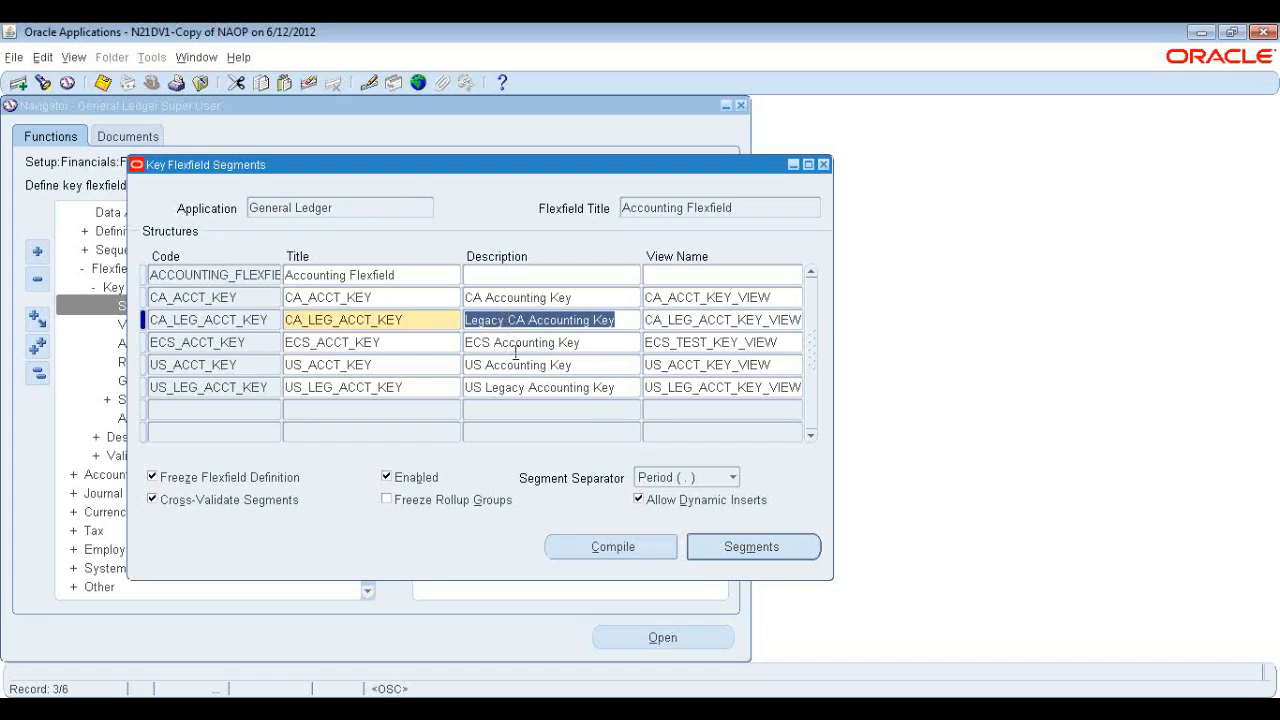
Step through each Accounting Flexfield structure code in the structures list.
click(221, 409)
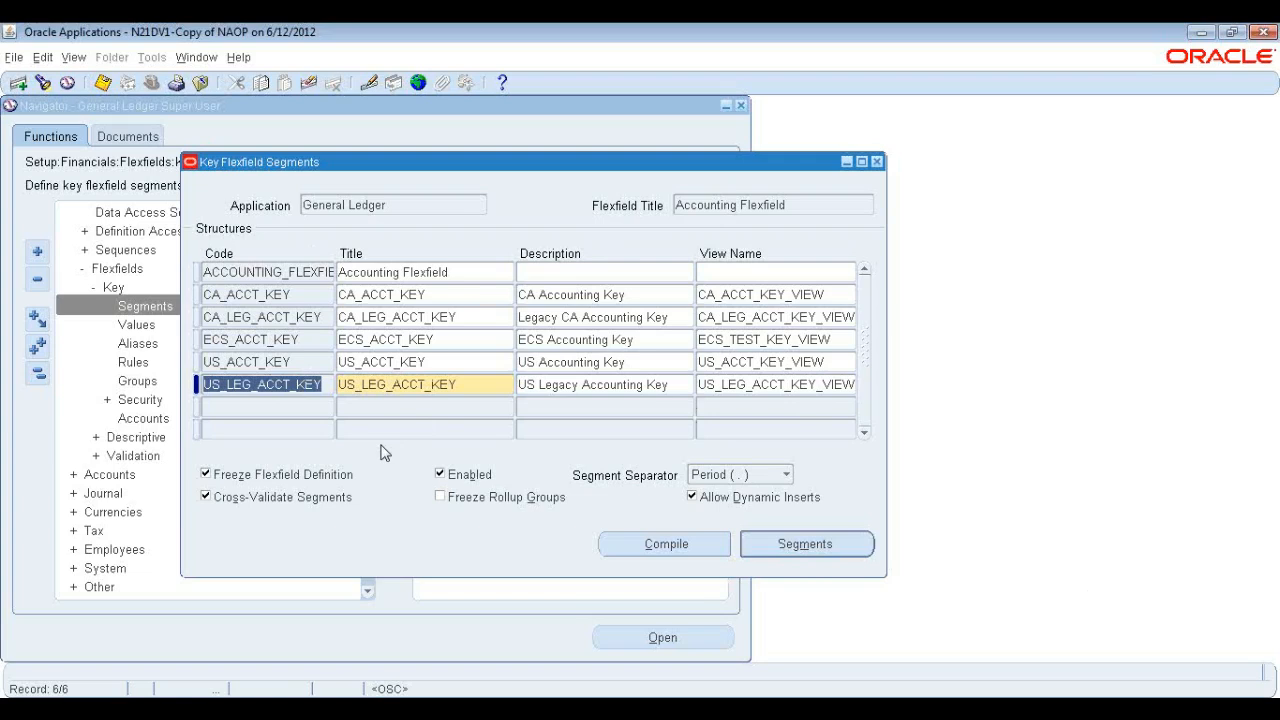
click(250, 272)
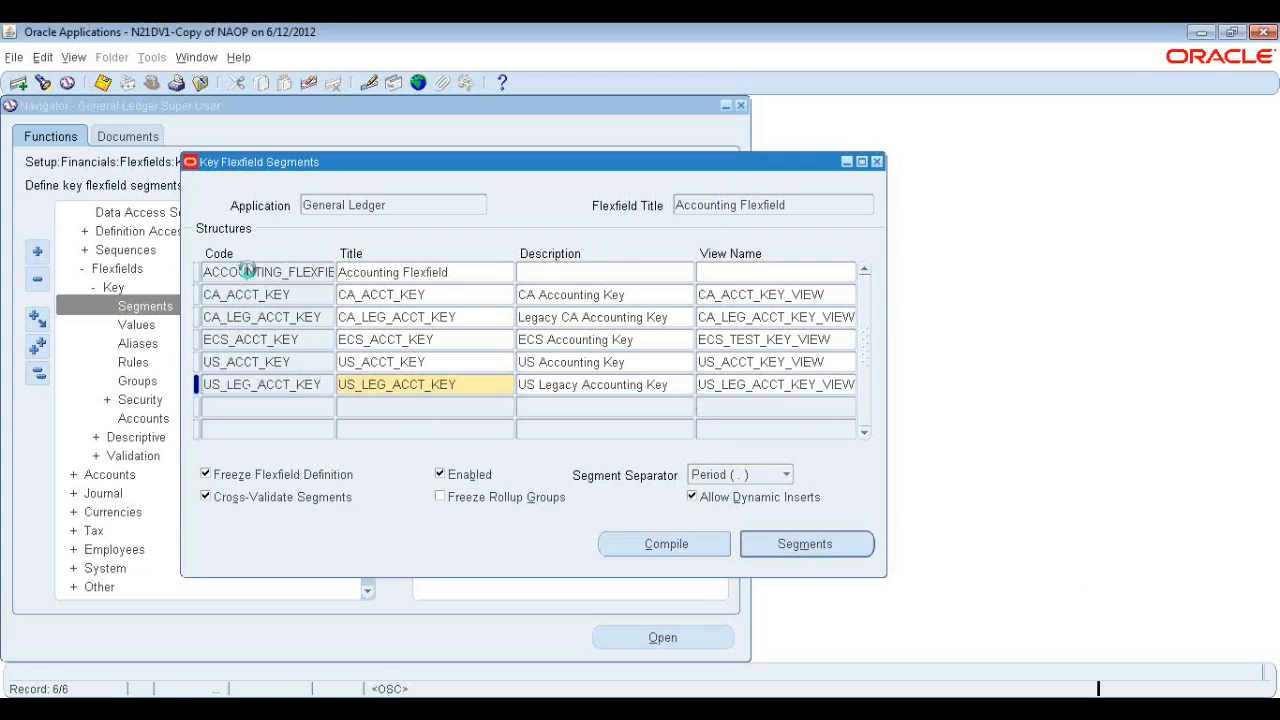
click(250, 295)
click(250, 317)
click(250, 340)
click(250, 362)
click(250, 384)
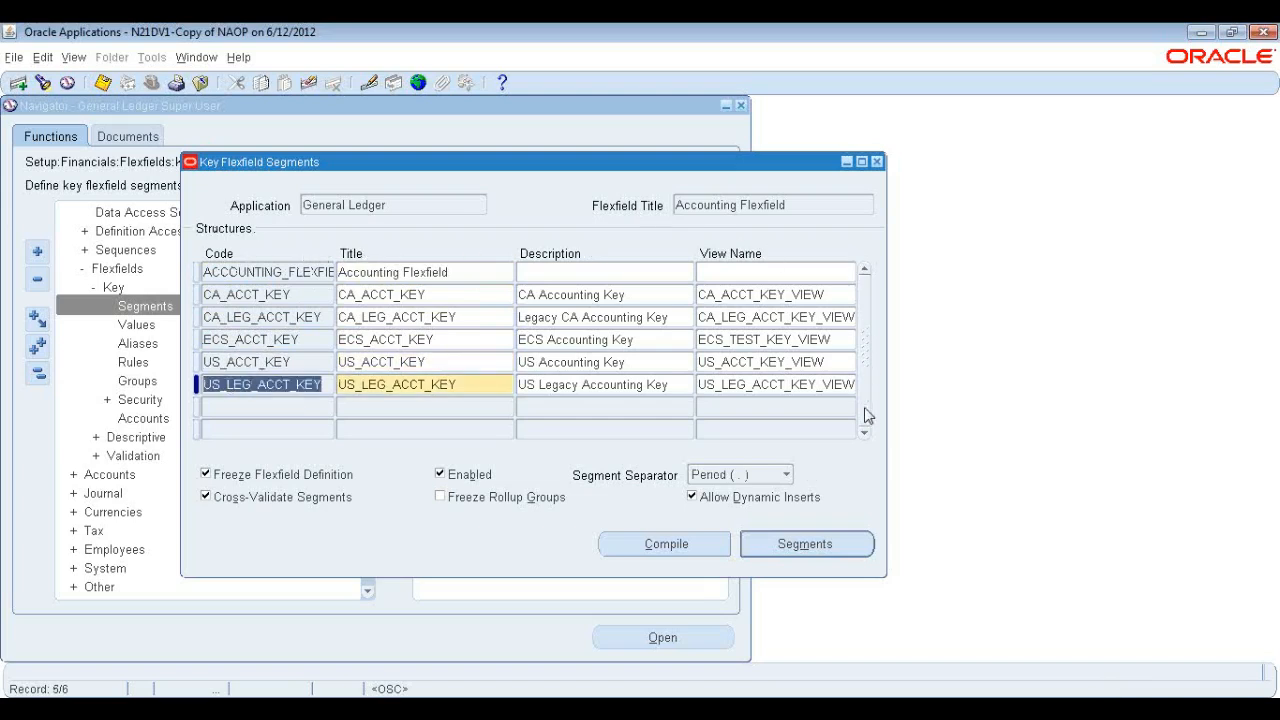
Select the US_ACCT_KEY structure and open its segments summary.
click(805, 205)
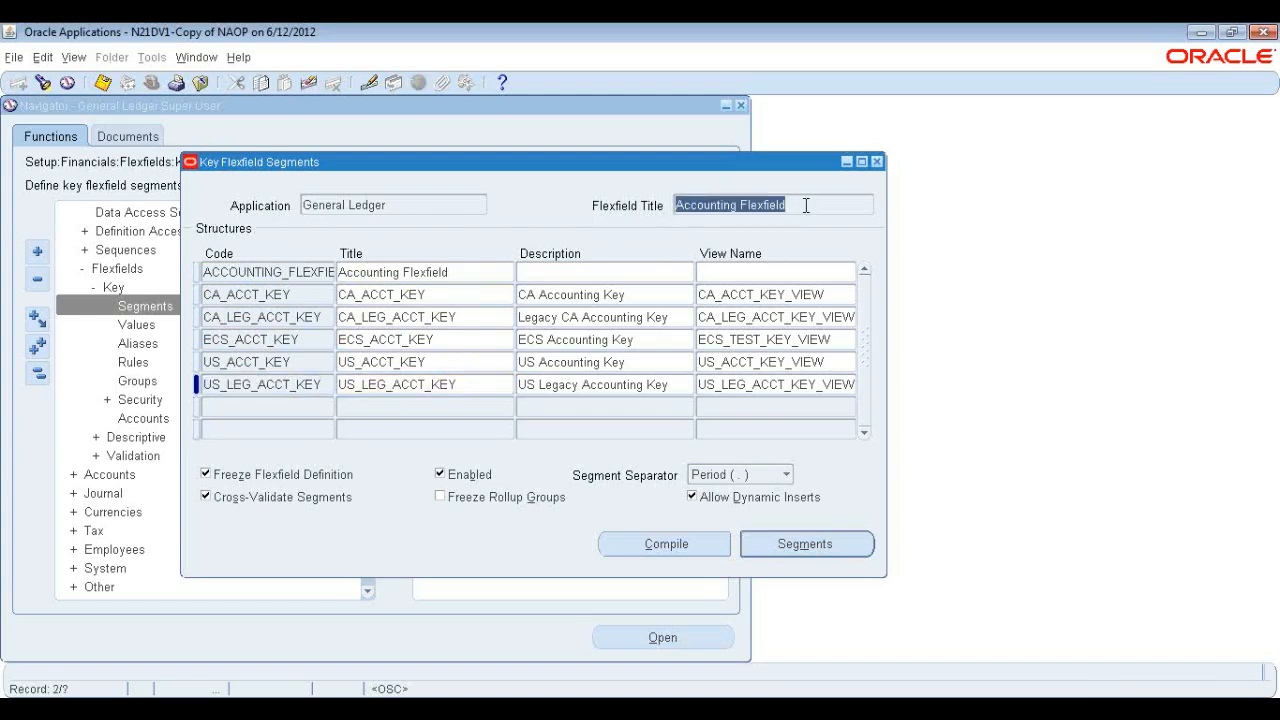
click(285, 382)
click(306, 362)
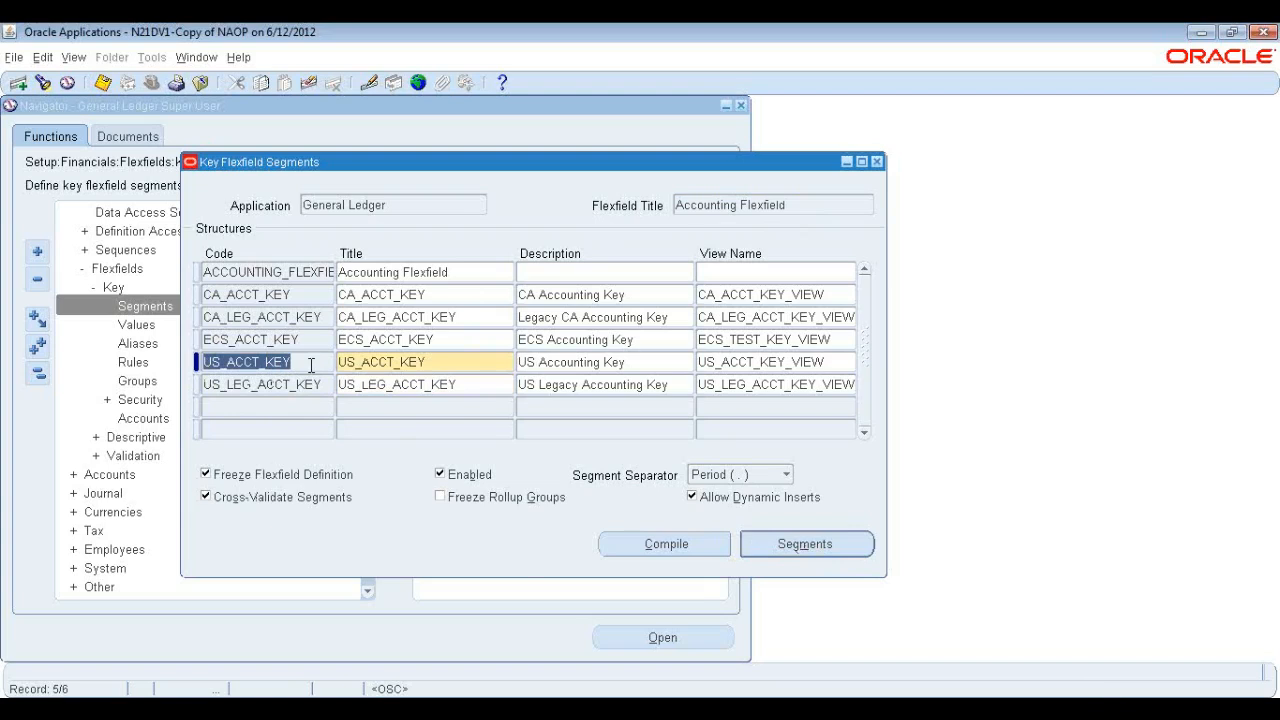
click(797, 549)
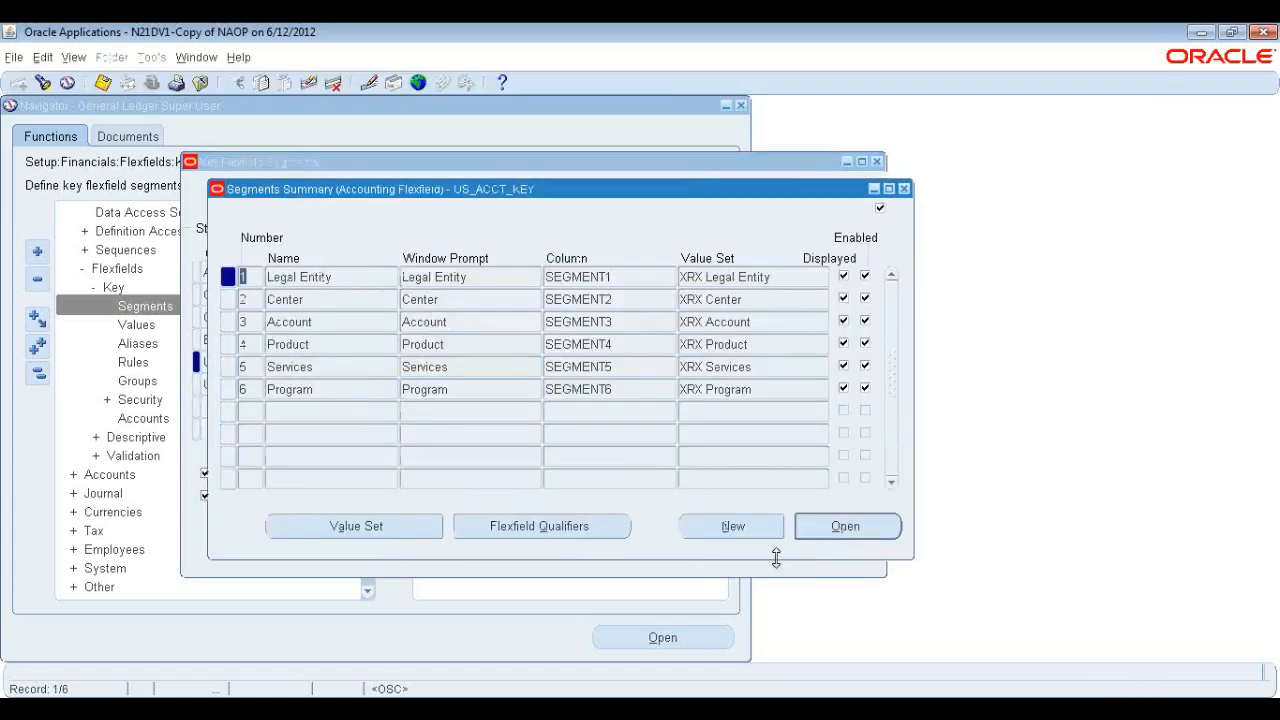
Examine each US_ACCT_KEY segment's name, window prompt, column and value set.
click(343, 277)
click(357, 307)
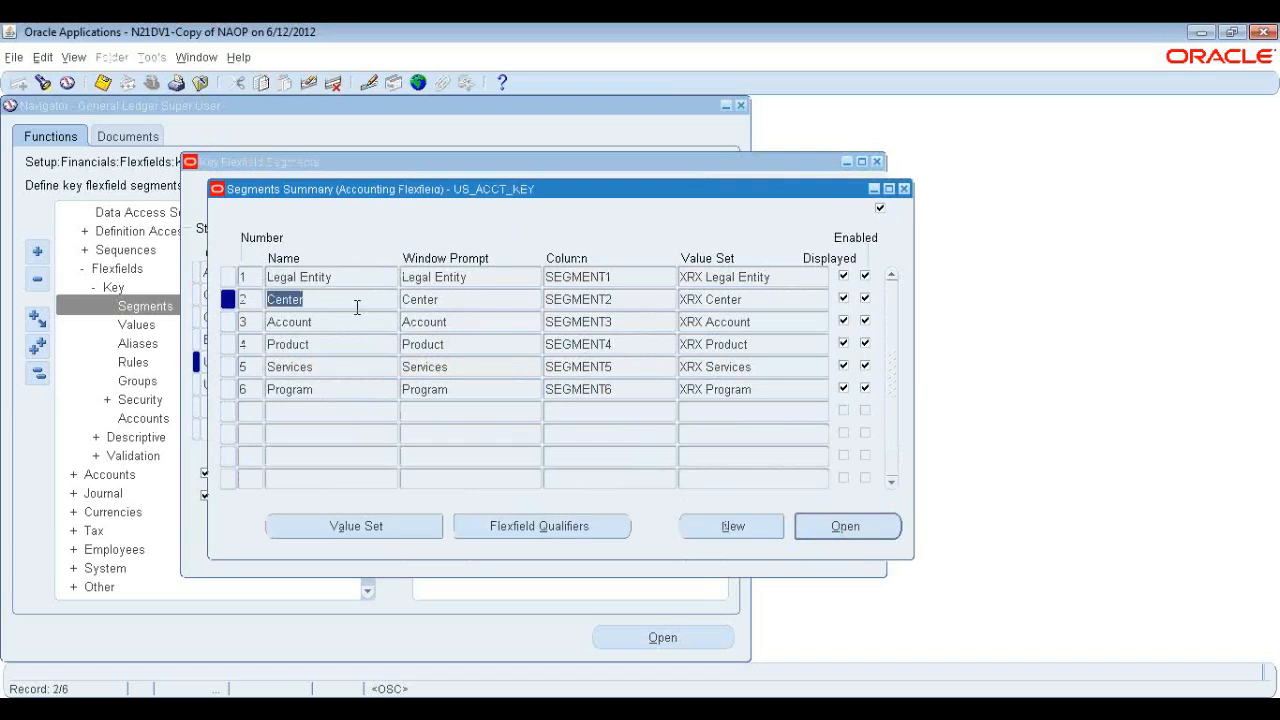
click(352, 324)
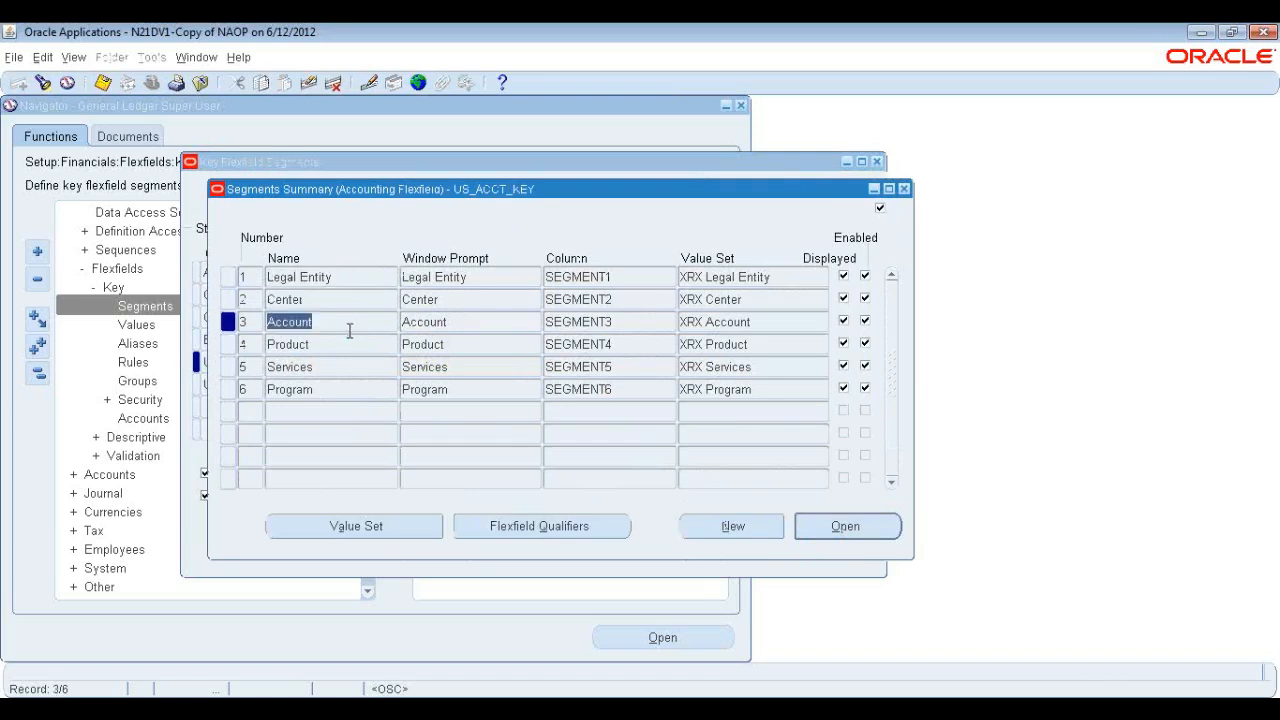
click(328, 389)
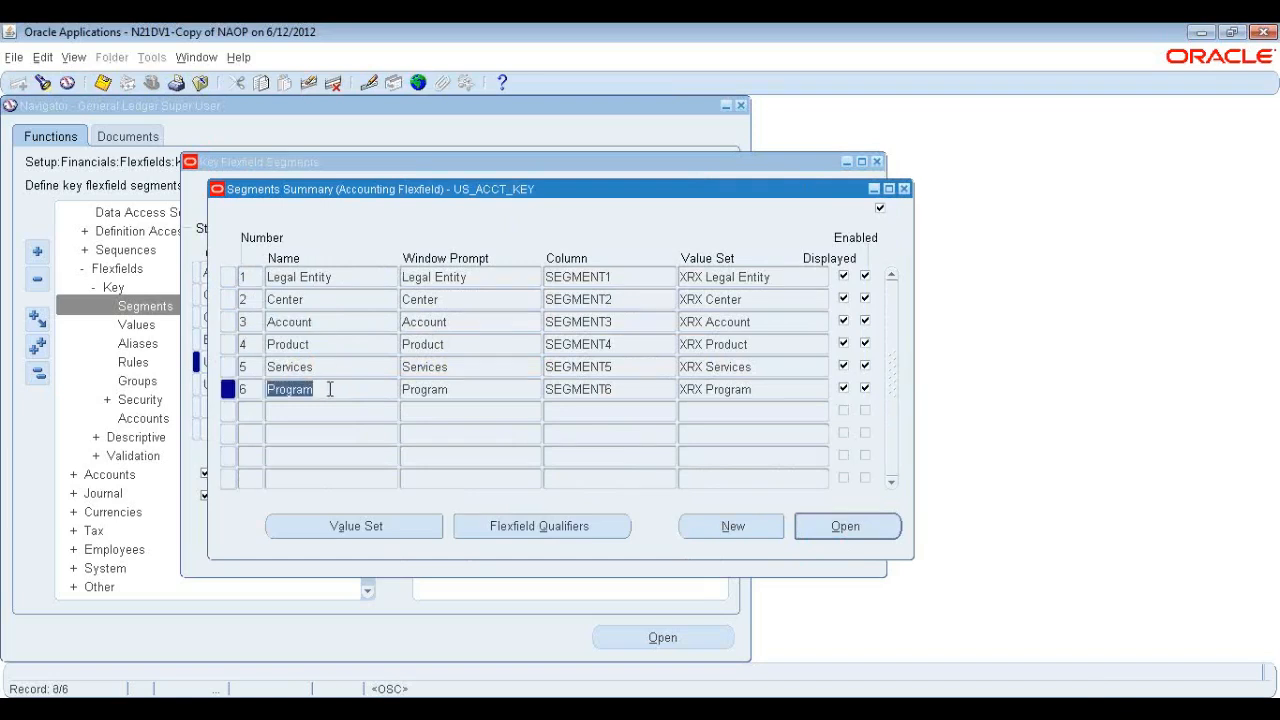
drag(304, 189, 408, 205)
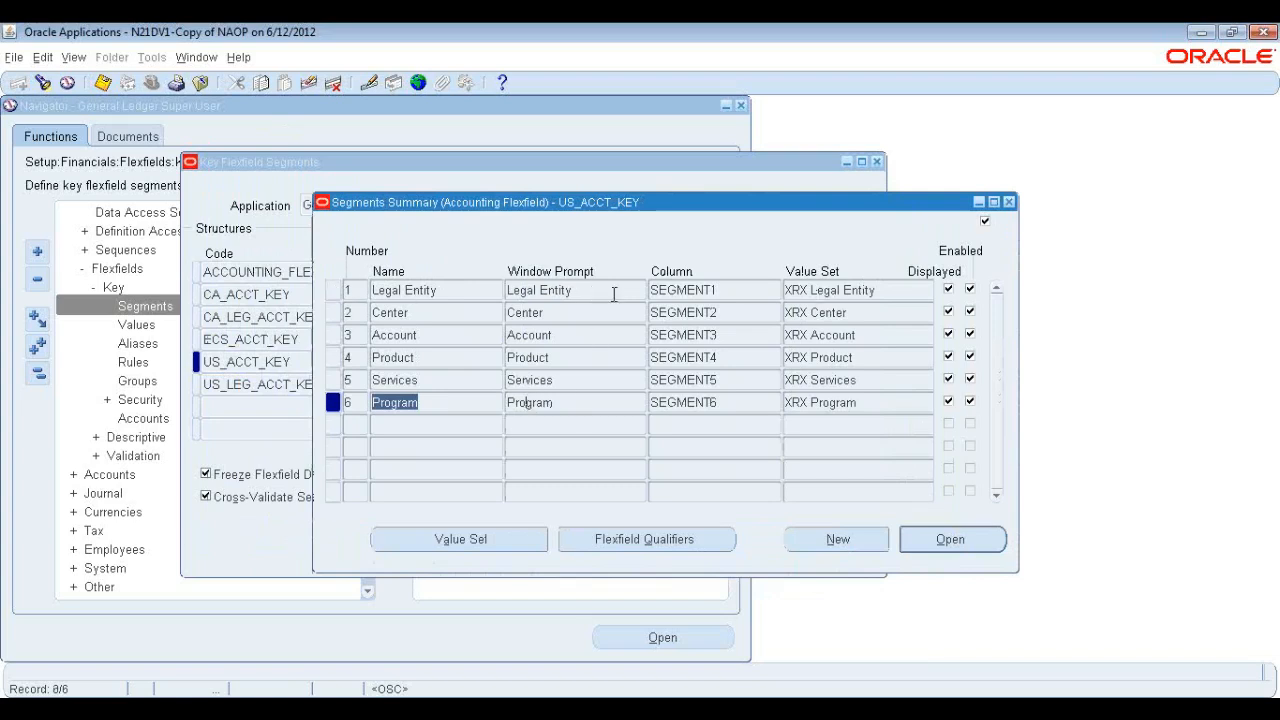
click(716, 291)
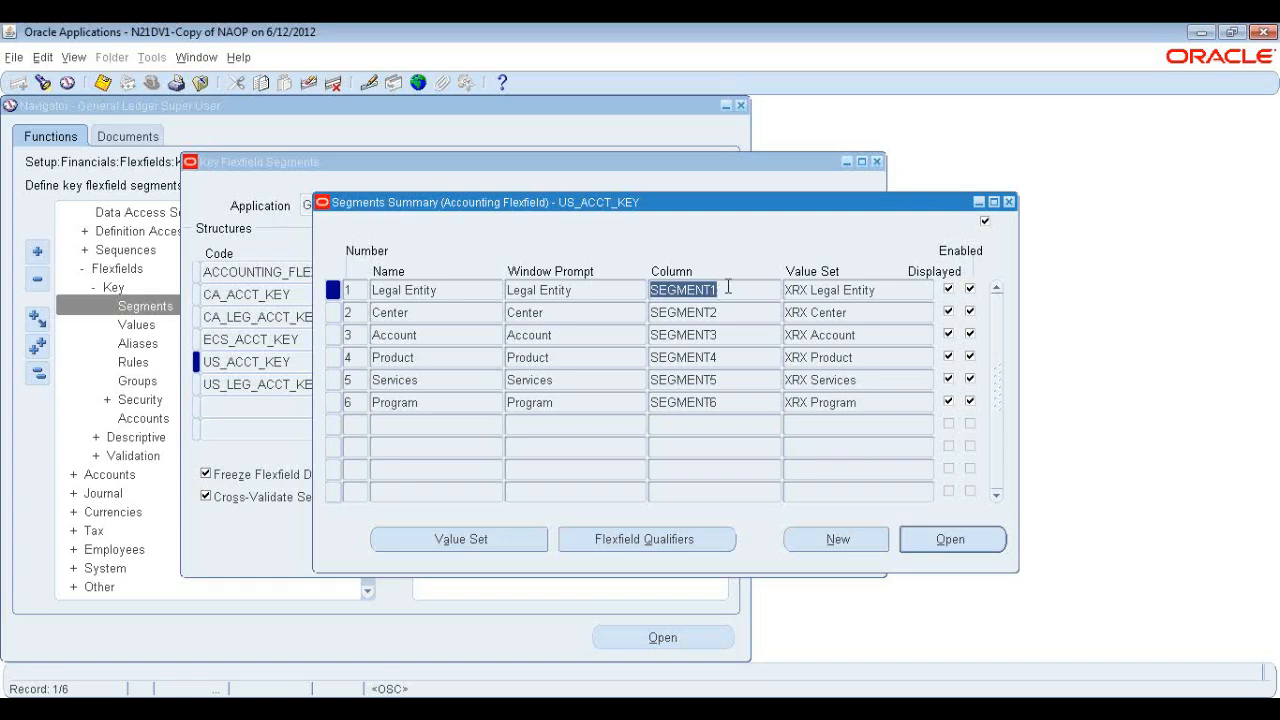
click(733, 286)
drag(733, 286, 630, 288)
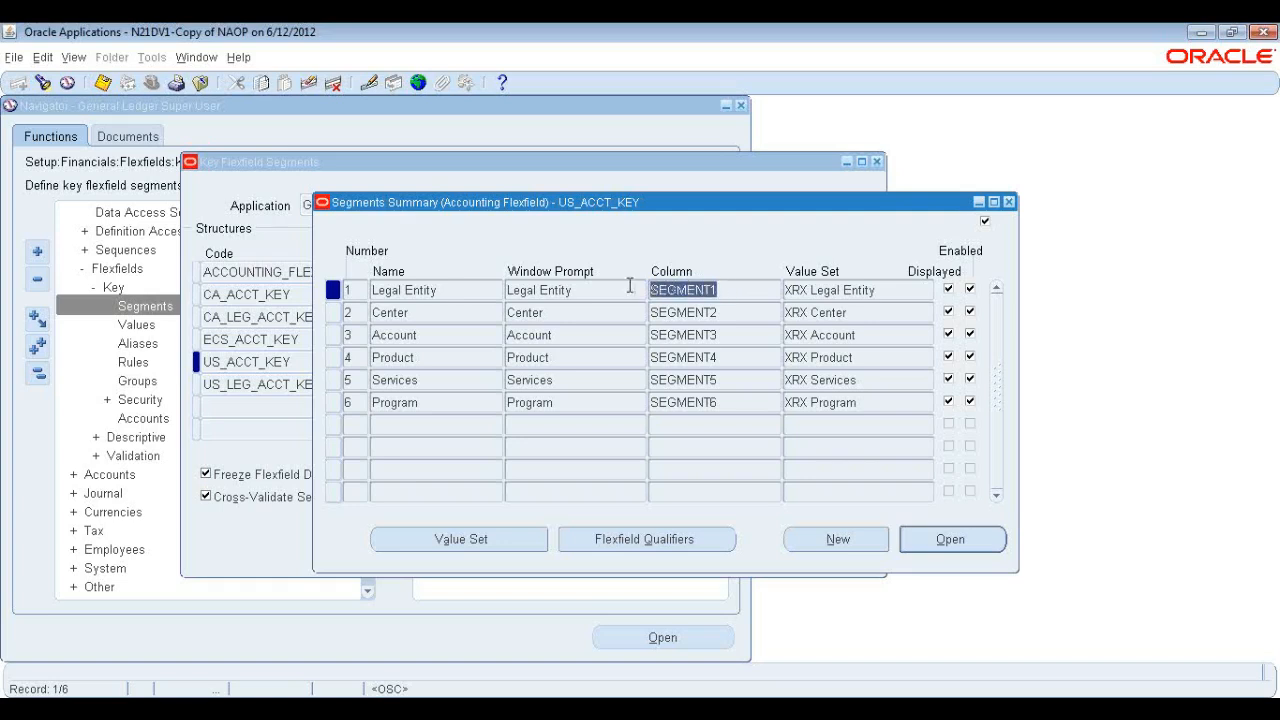
click(449, 290)
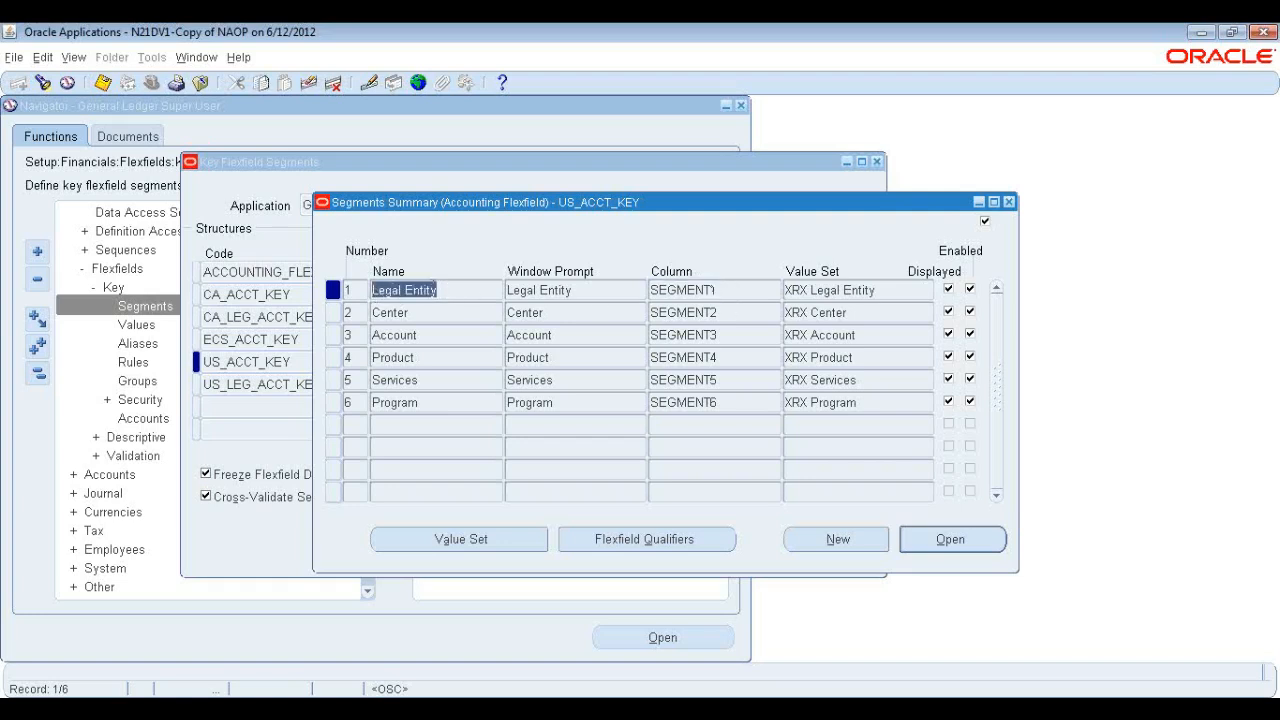
click(489, 290)
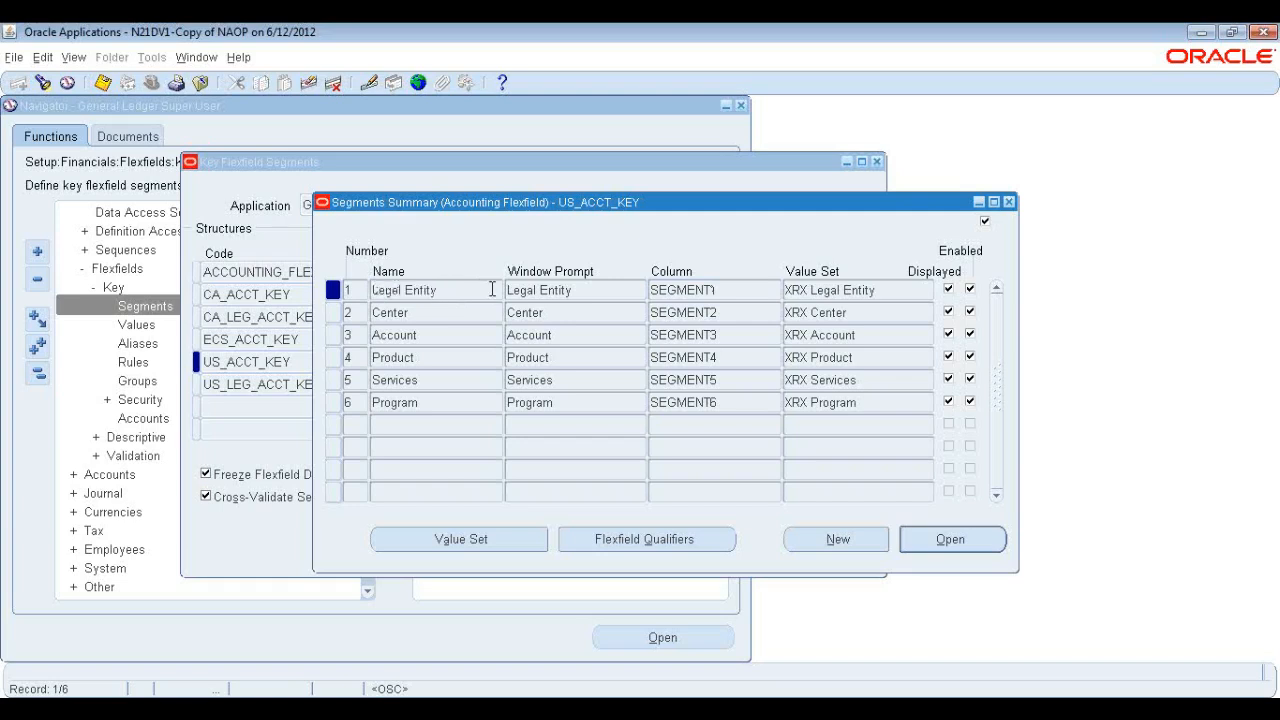
drag(612, 202, 624, 208)
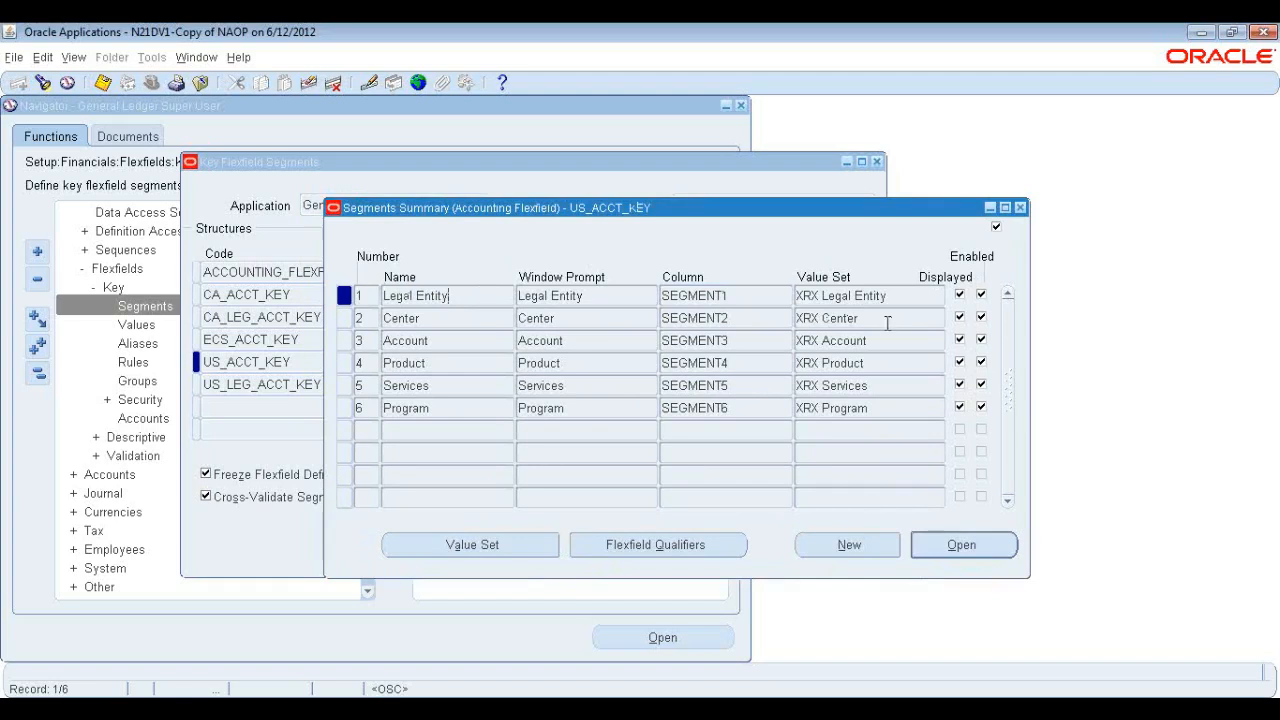
click(906, 292)
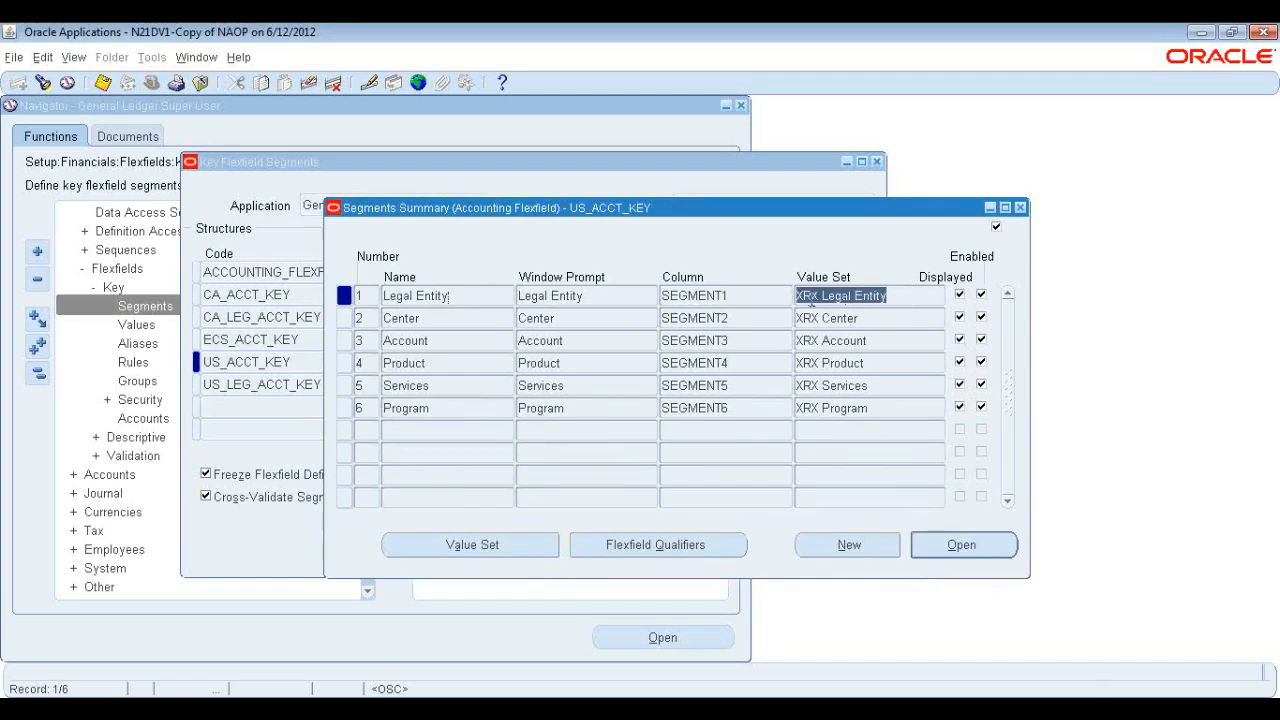
Open the XRX Legal Entity value set, review its list type options and maximum size, then close it.
click(488, 543)
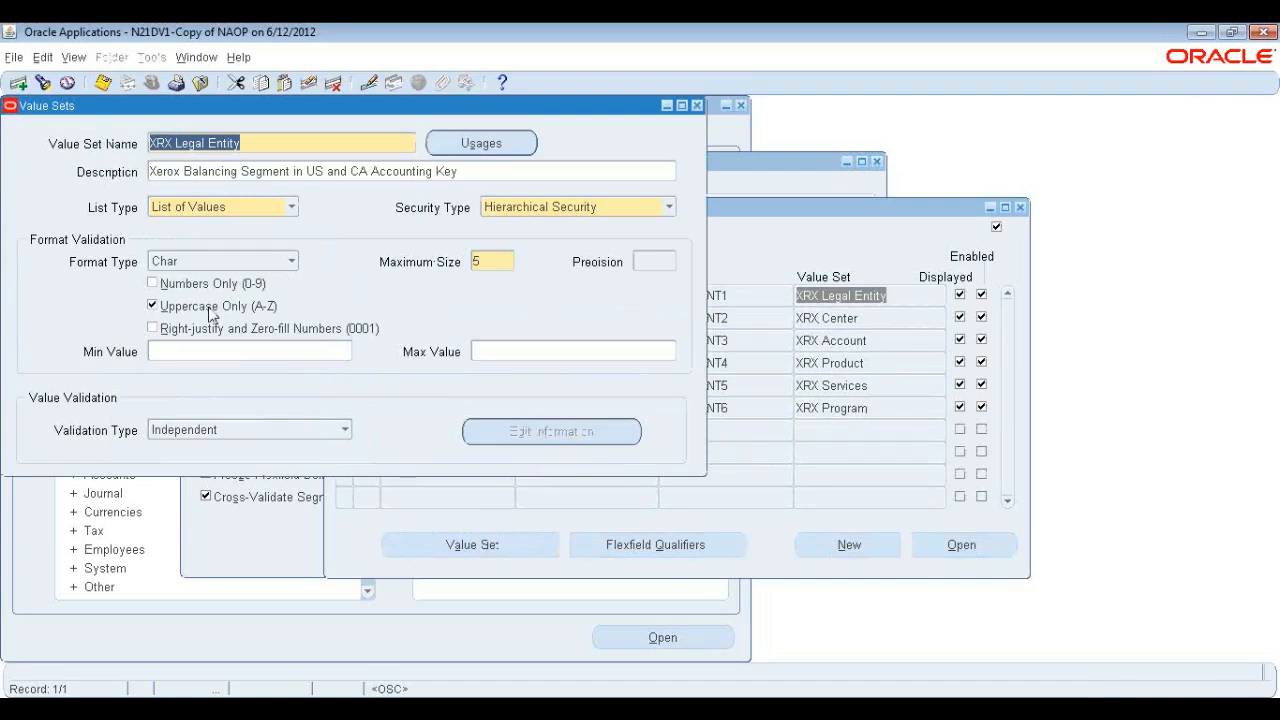
click(294, 212)
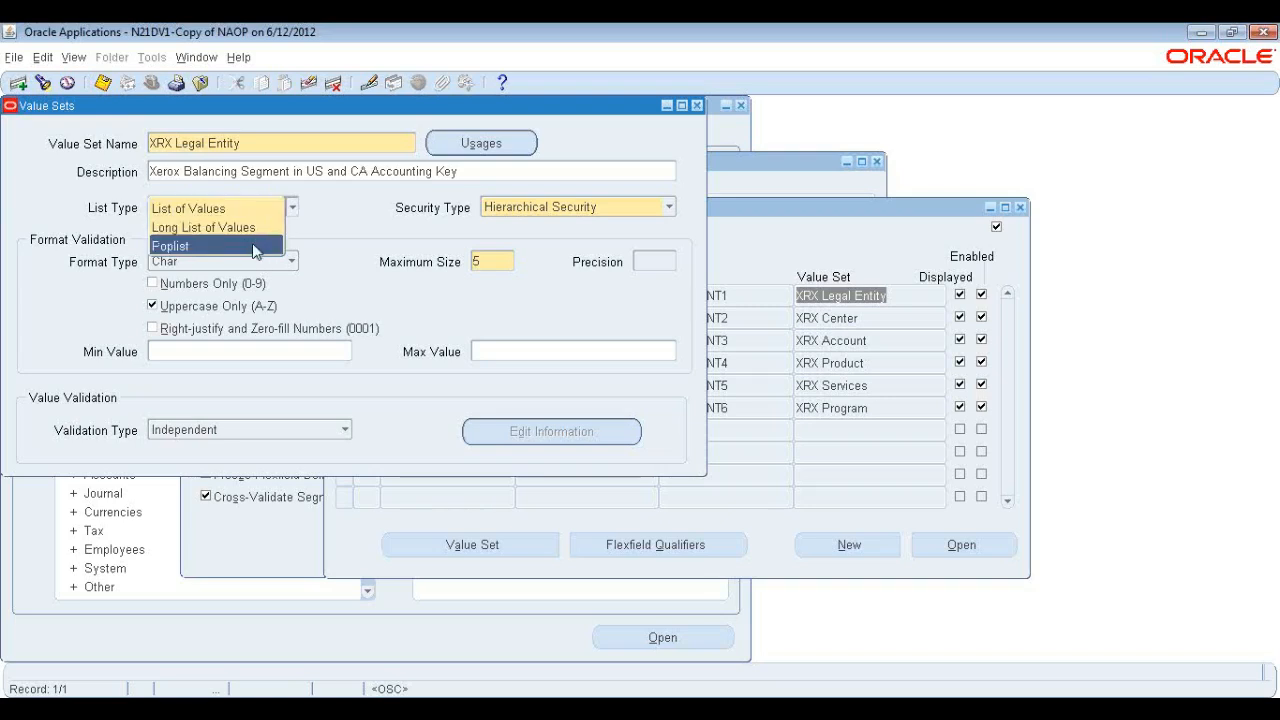
click(254, 209)
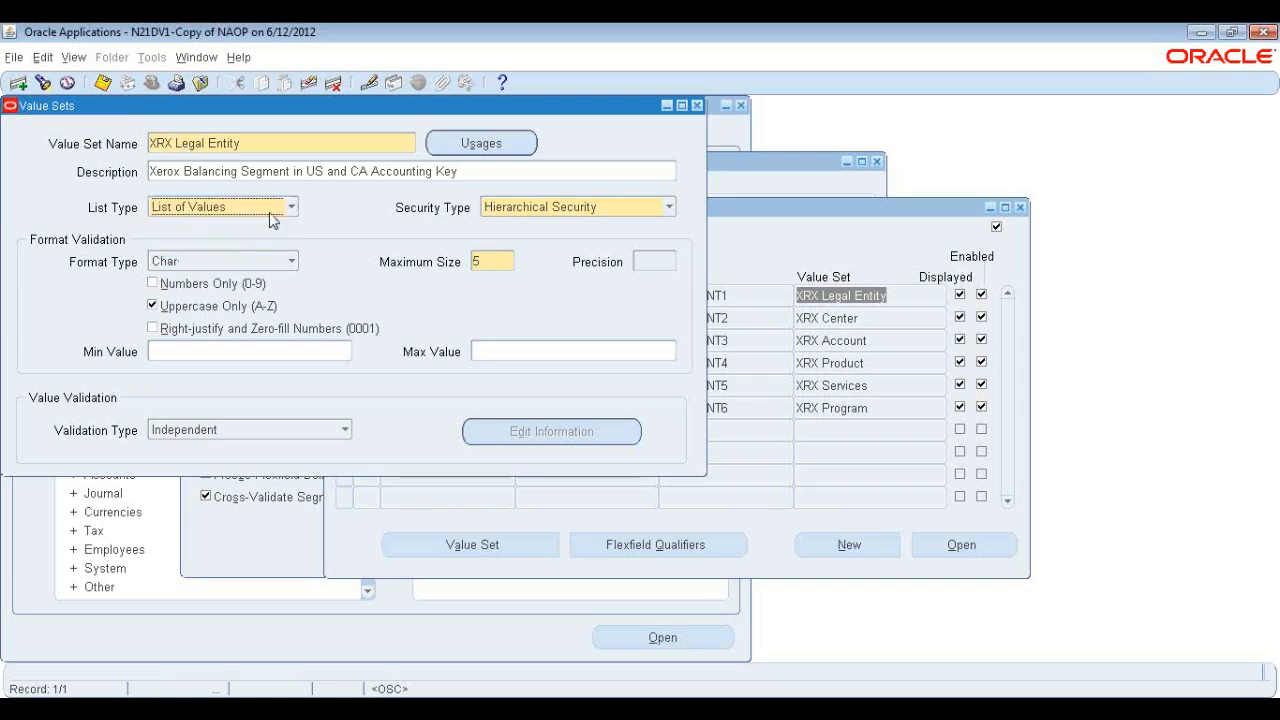
click(292, 209)
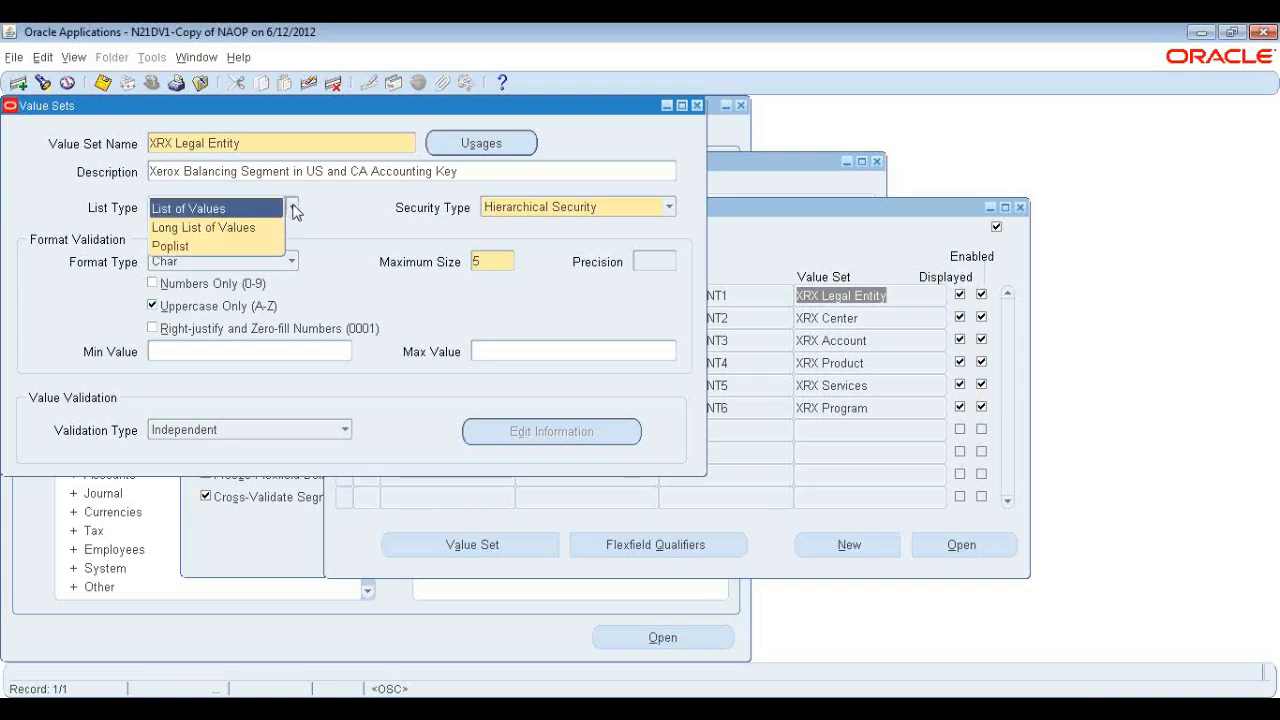
click(292, 210)
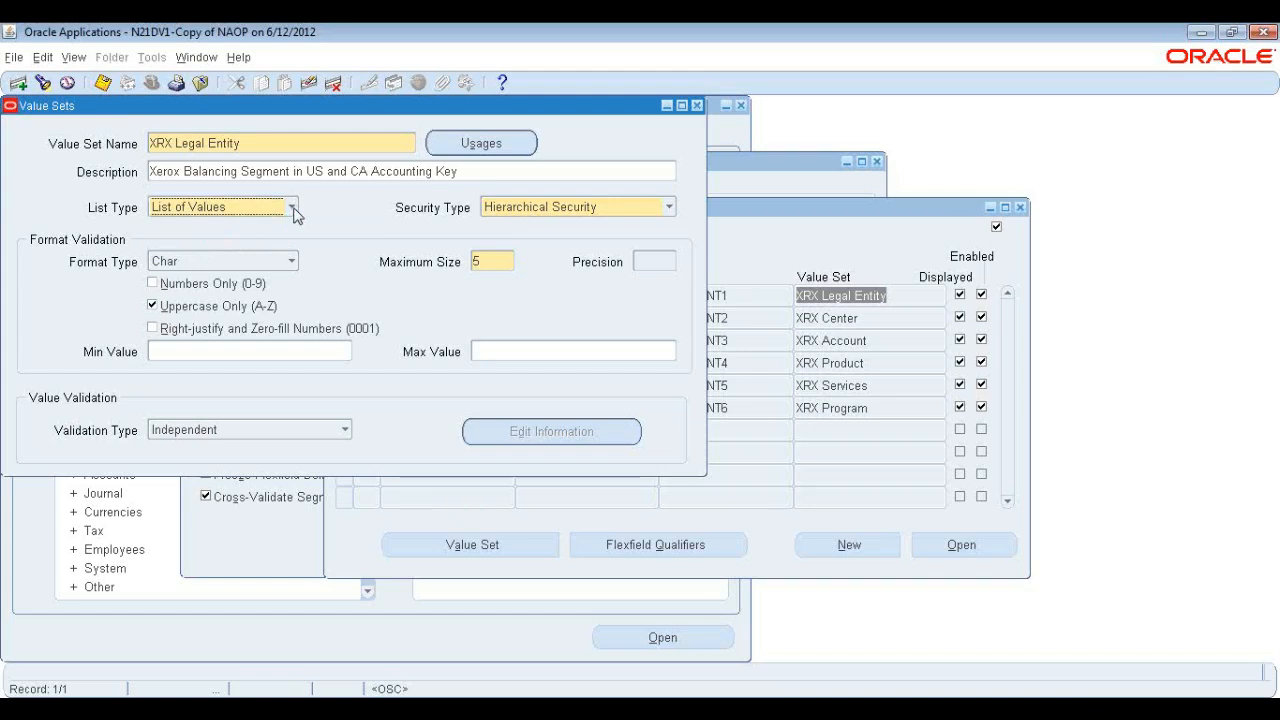
click(292, 207)
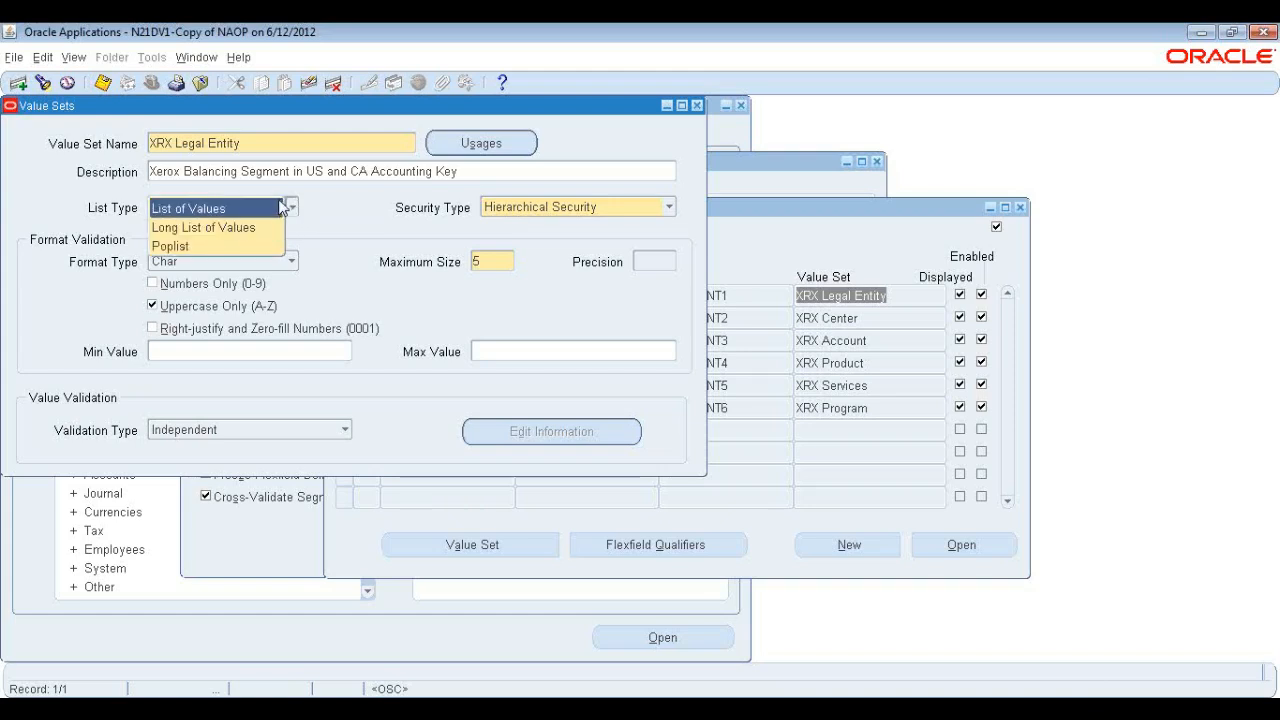
click(270, 210)
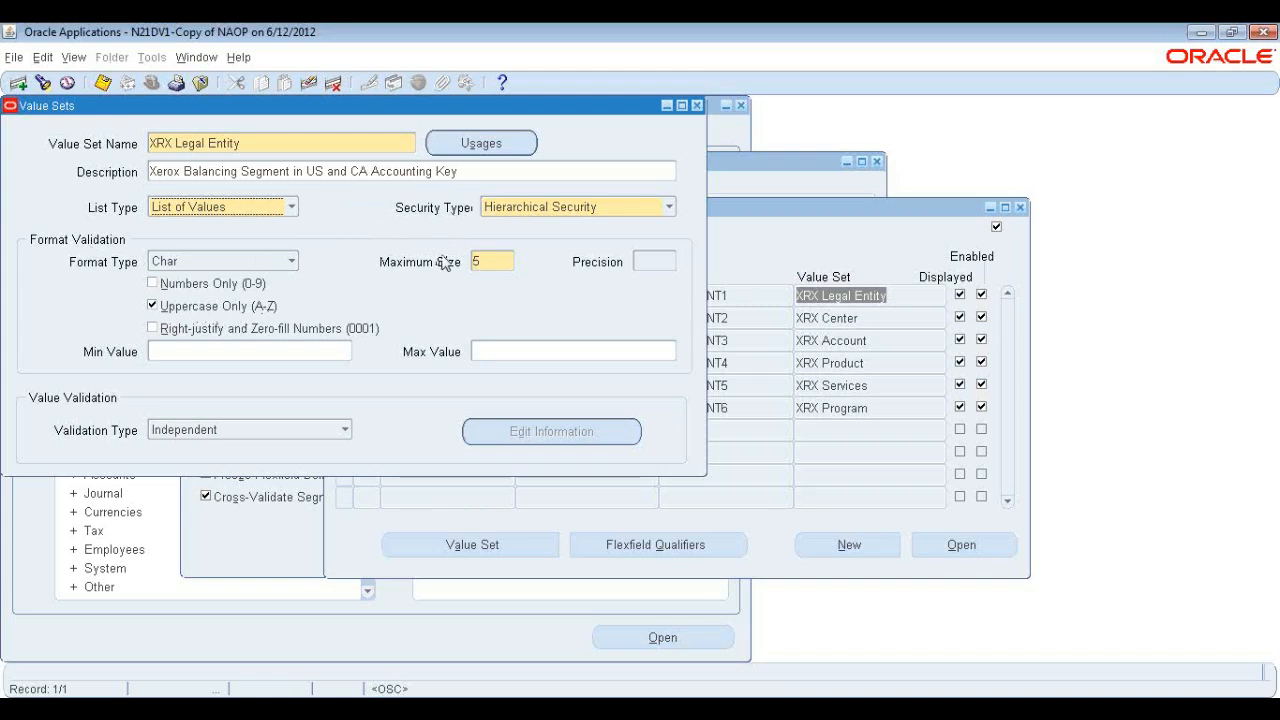
click(491, 260)
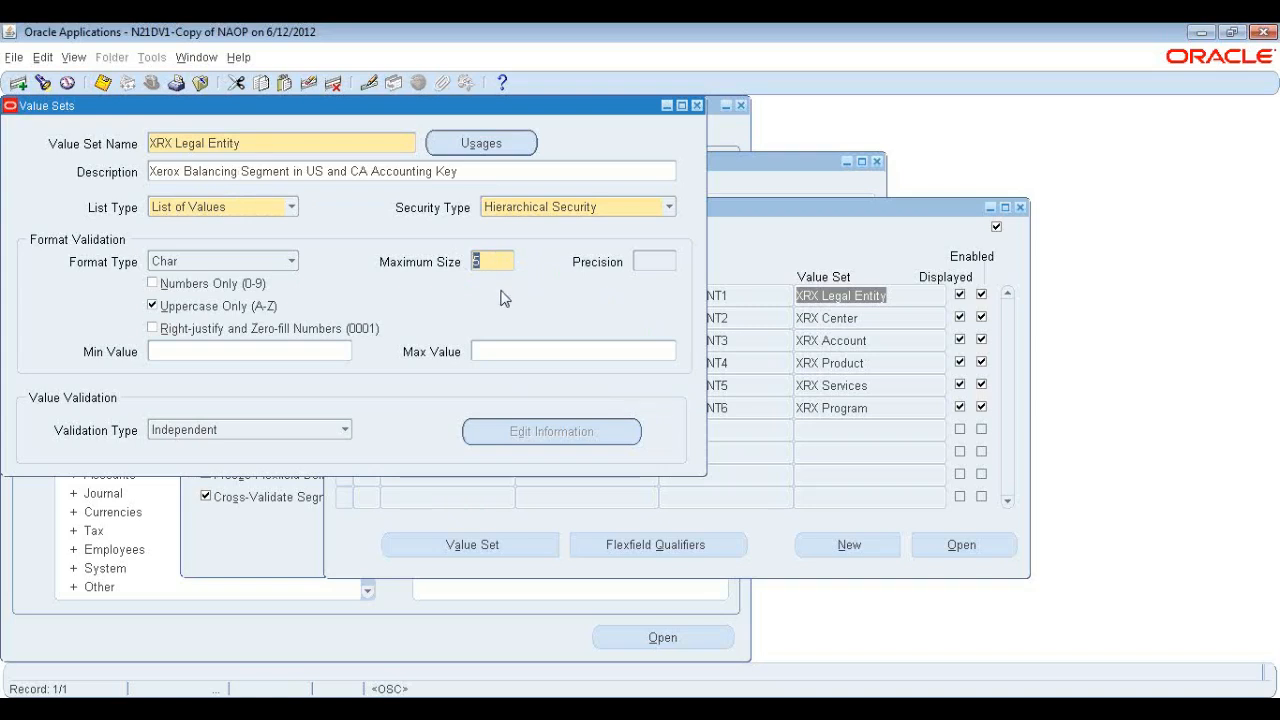
click(494, 262)
click(697, 105)
Open the XRX Center value set, review its description and maximum size, then close it.
click(878, 317)
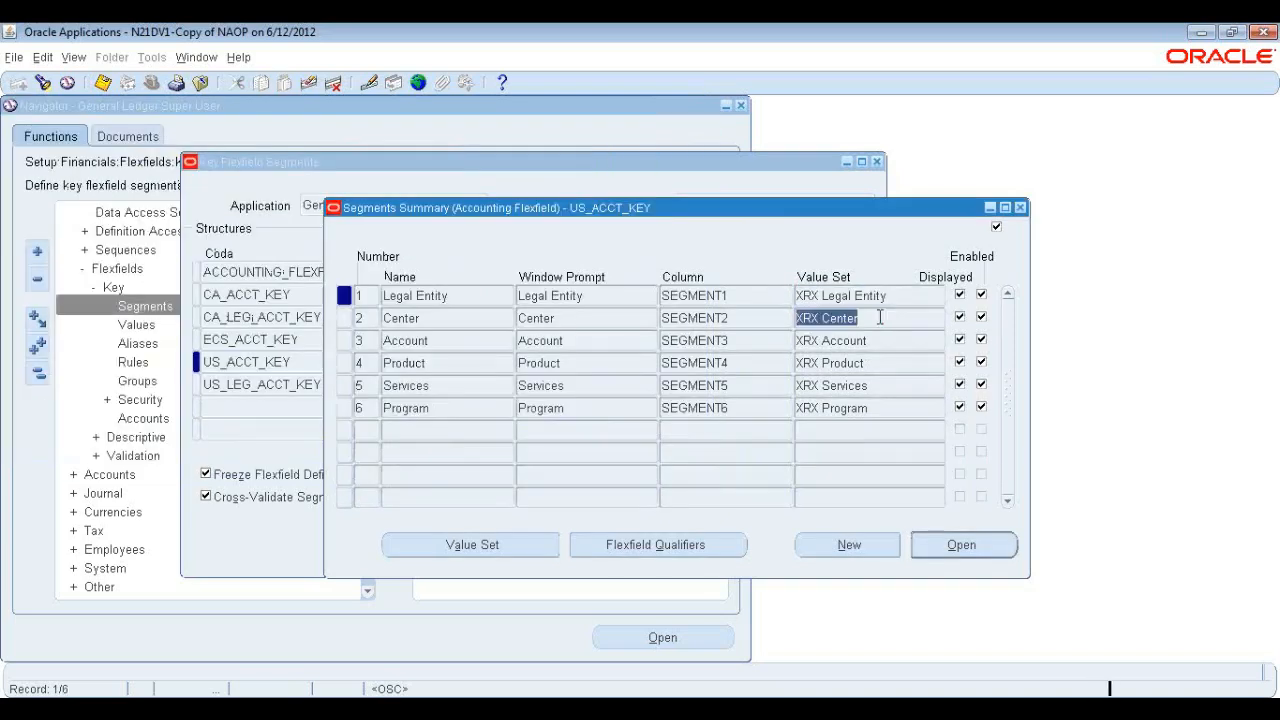
click(472, 545)
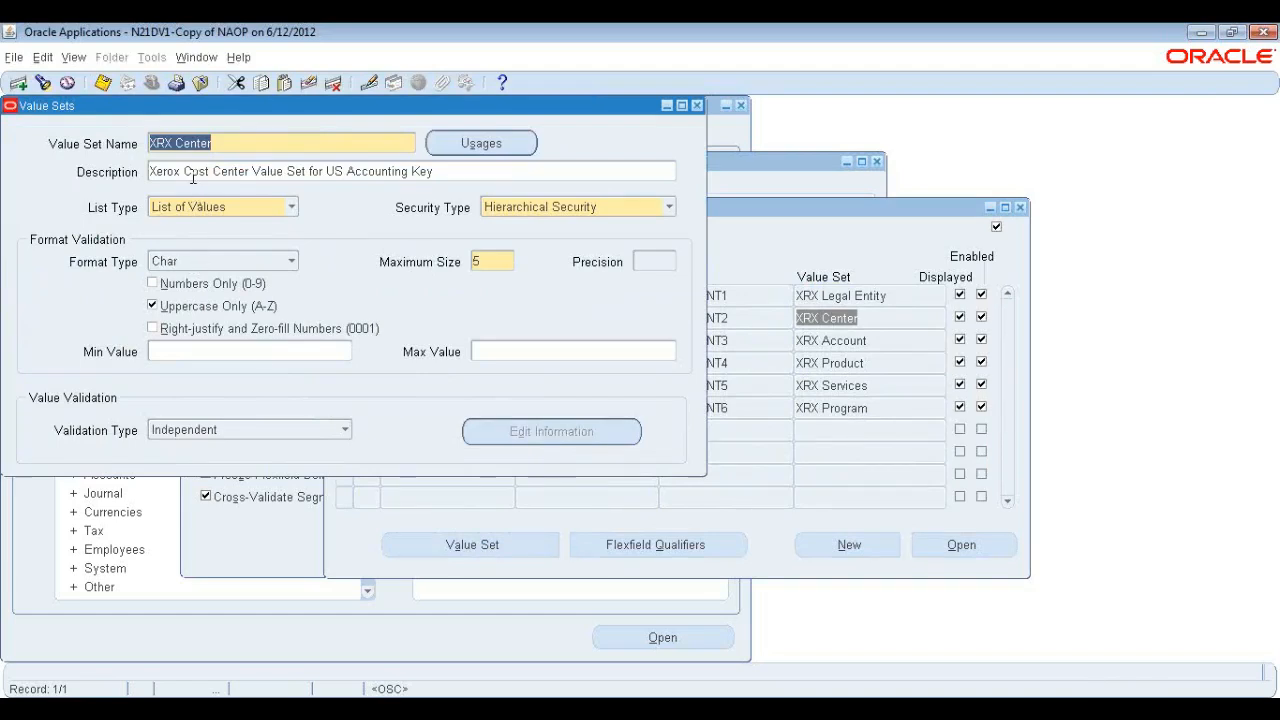
click(187, 171)
drag(150, 171, 252, 173)
click(260, 177)
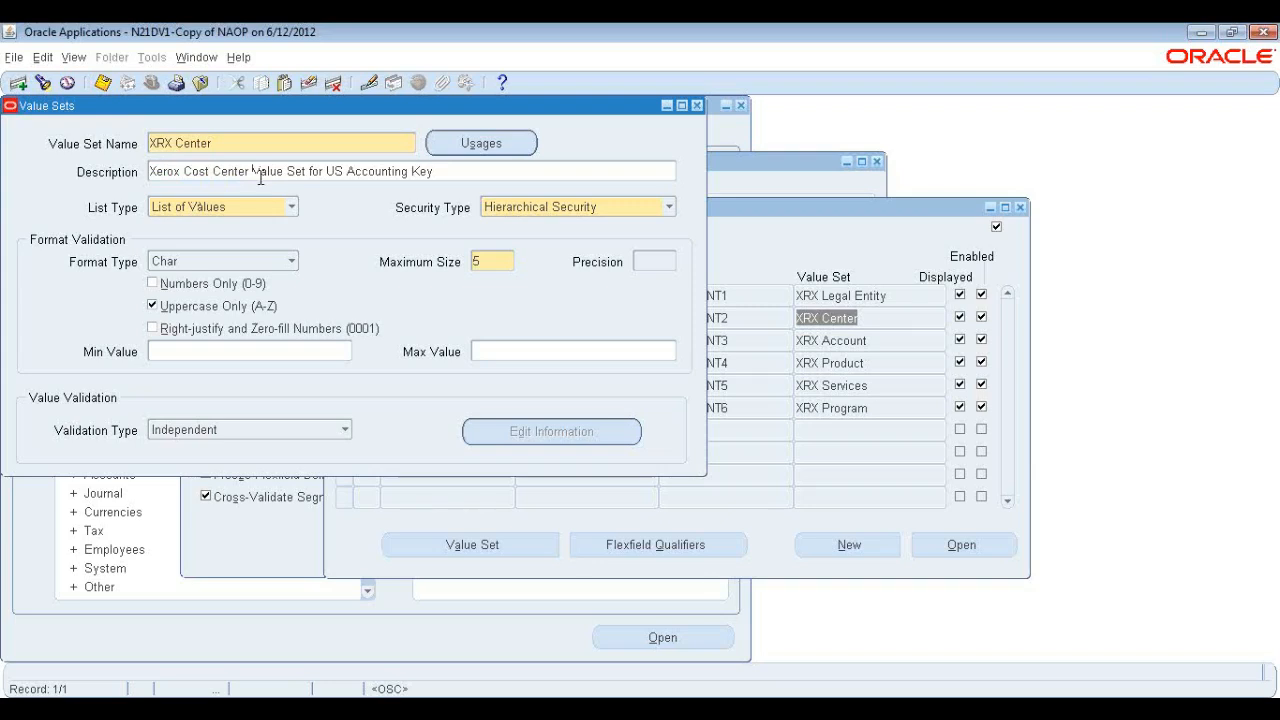
click(489, 266)
double_click(492, 261)
click(698, 106)
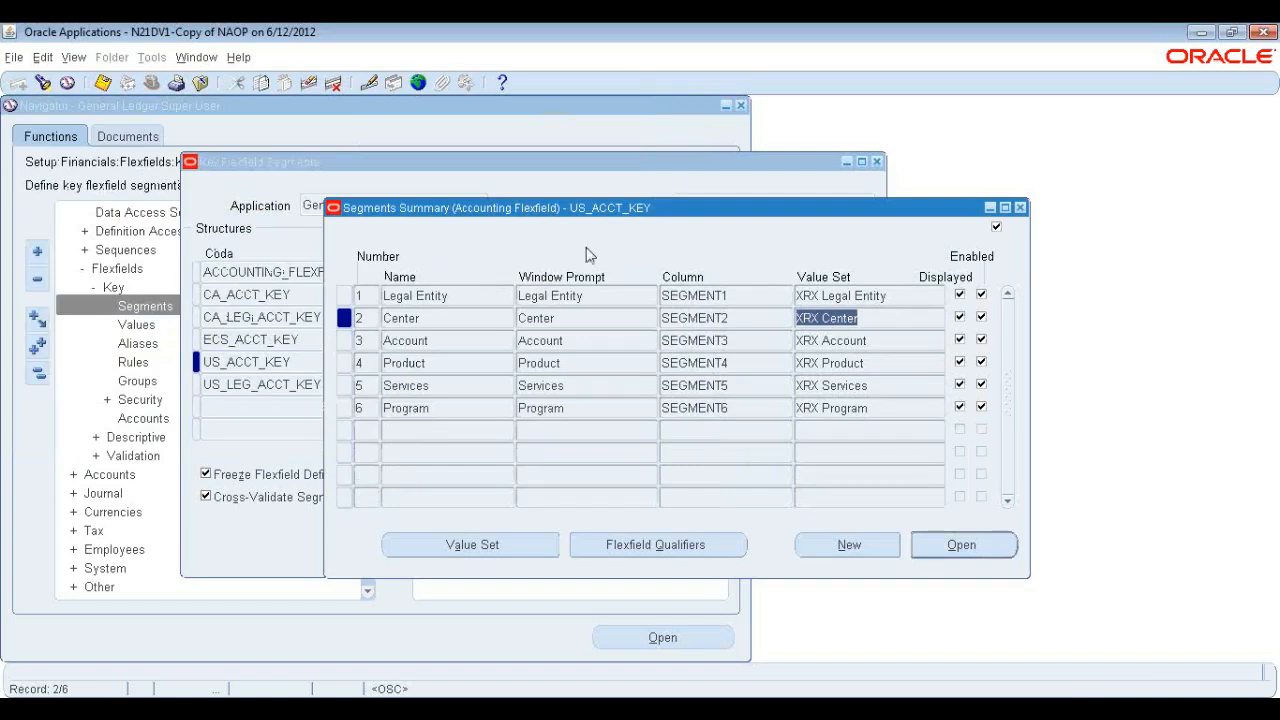
Review the remaining segments' value sets and names in the segments summary.
click(878, 367)
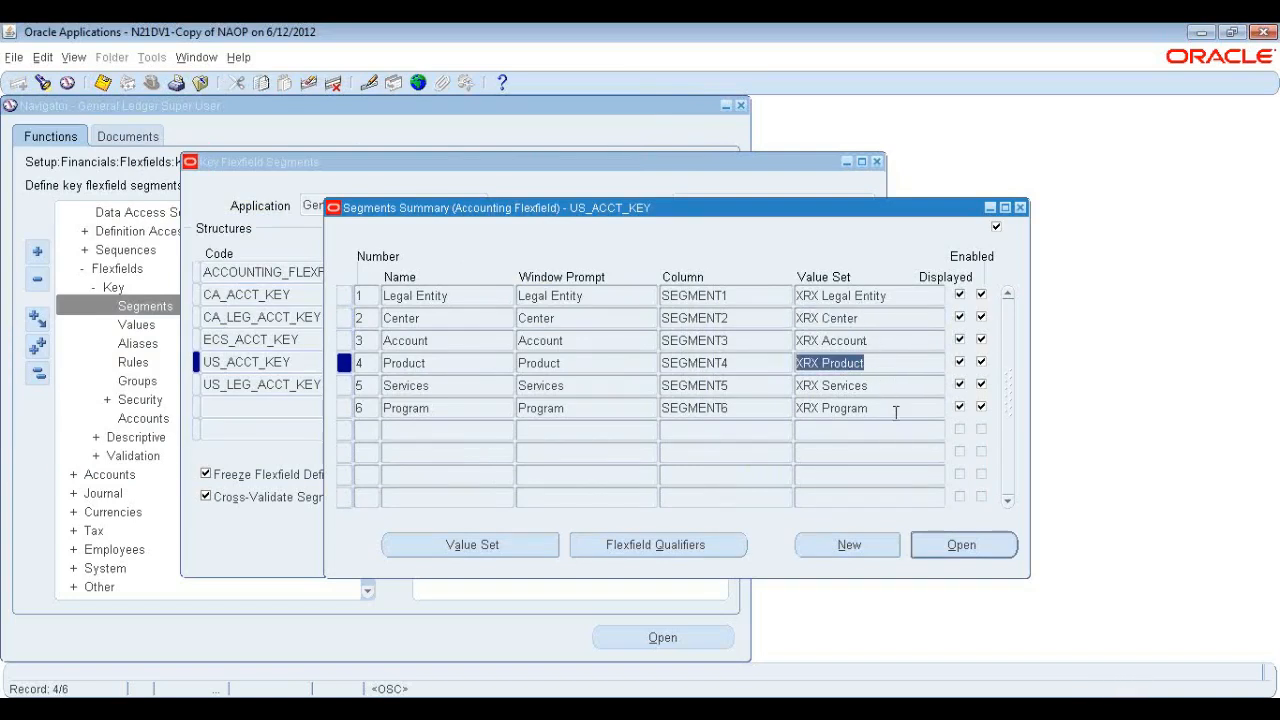
click(479, 294)
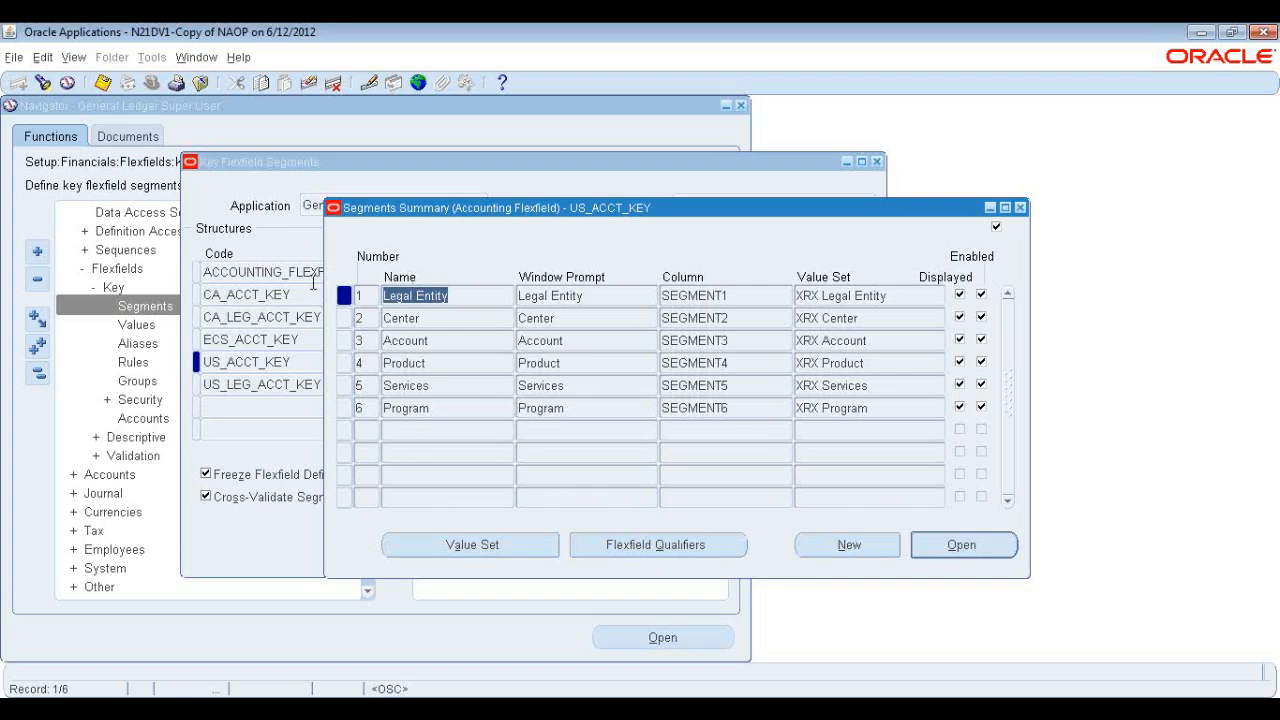
click(440, 343)
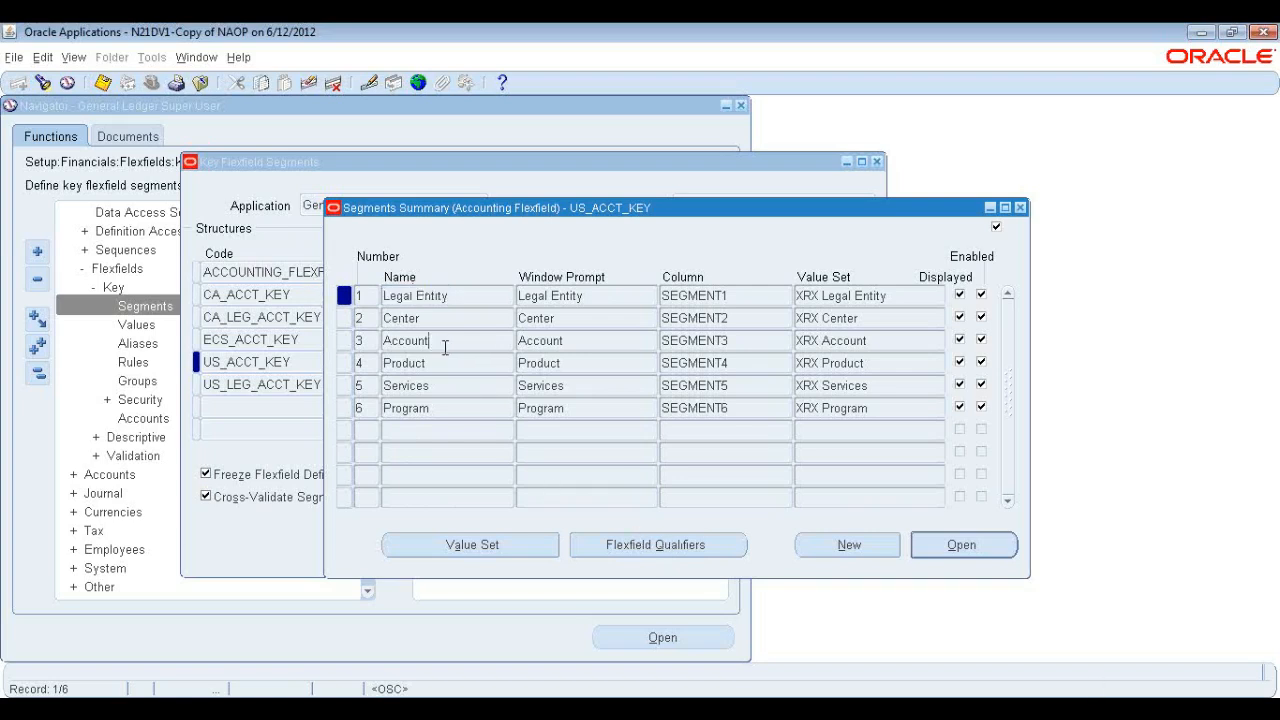
click(451, 366)
click(449, 386)
Open the flexfield qualifiers for the Legal Entity segment and examine the Balancing Segment qualifier.
click(462, 296)
click(670, 556)
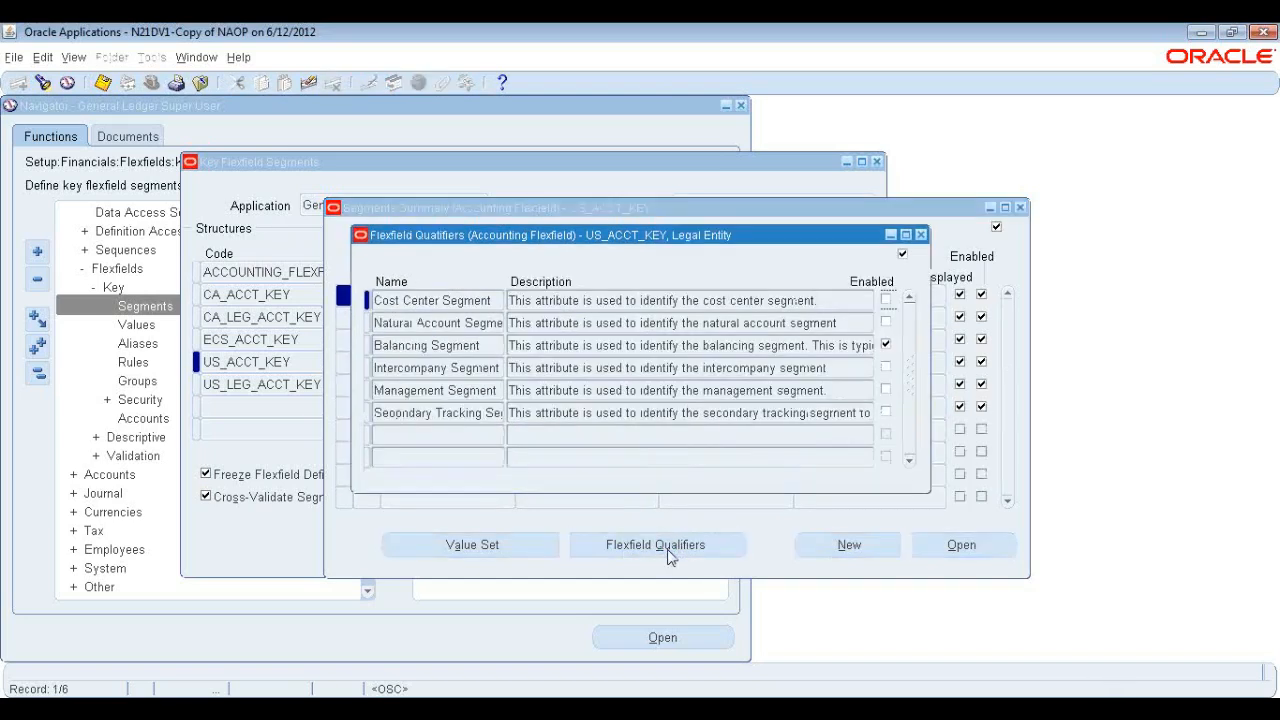
drag(557, 235, 592, 358)
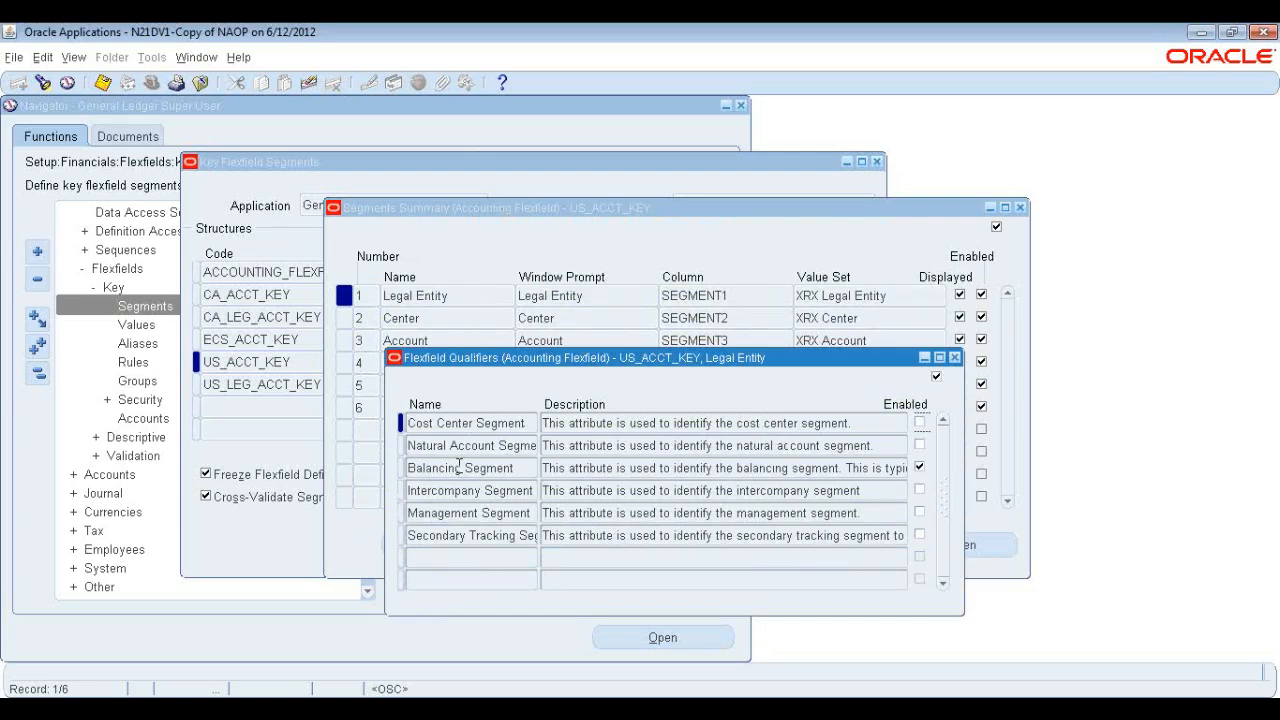
click(518, 468)
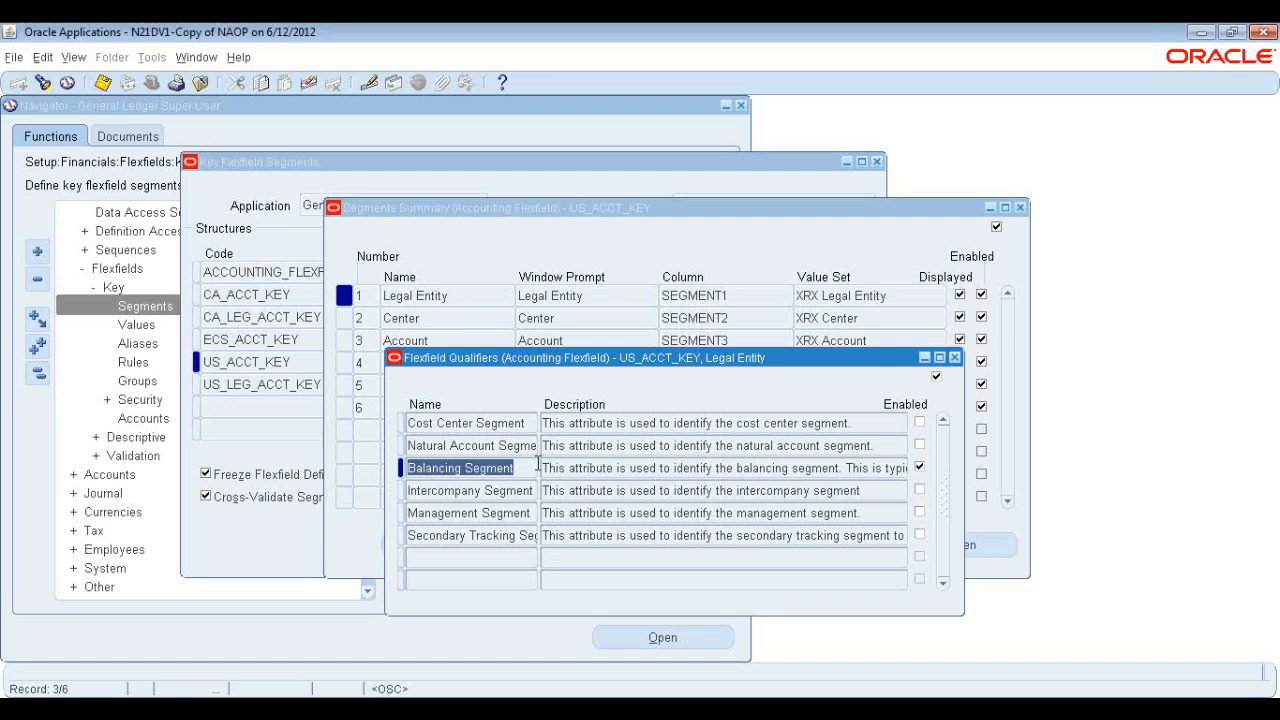
click(527, 467)
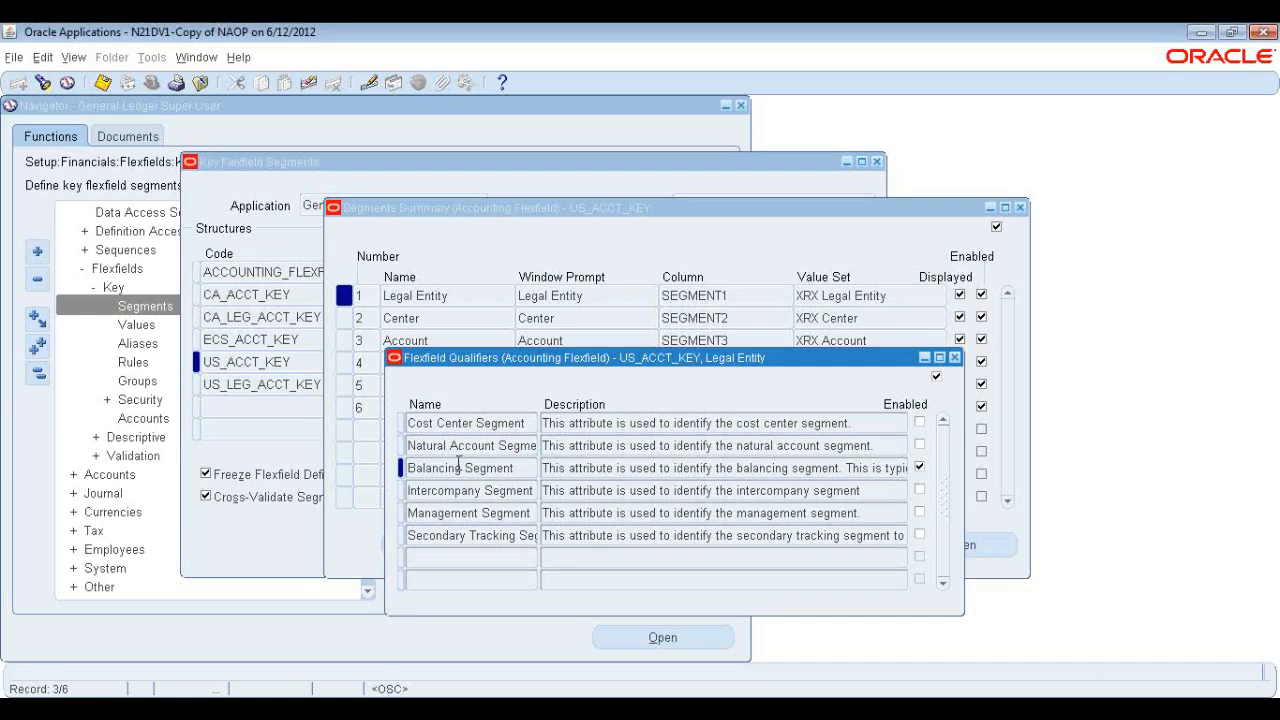
click(820, 470)
click(524, 467)
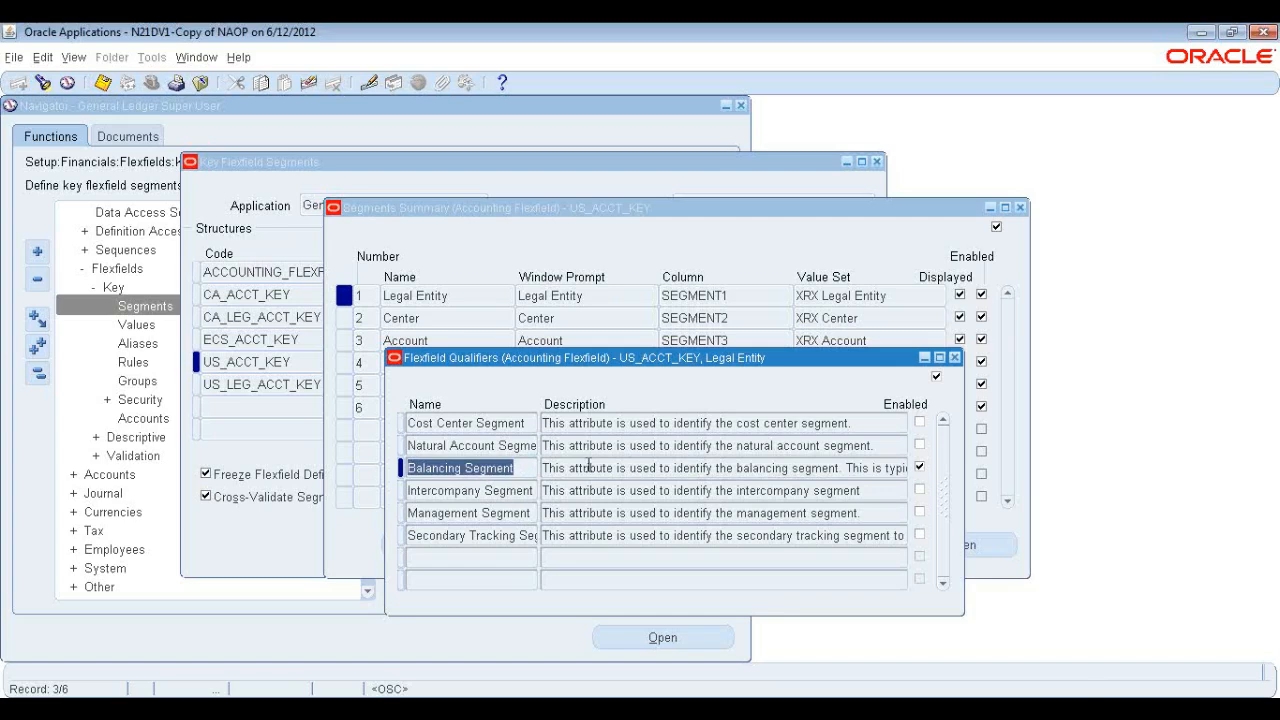
Open the flexfield qualifiers for the Center segment and examine the Cost Center Segment qualifier, then close them.
click(955, 358)
click(503, 318)
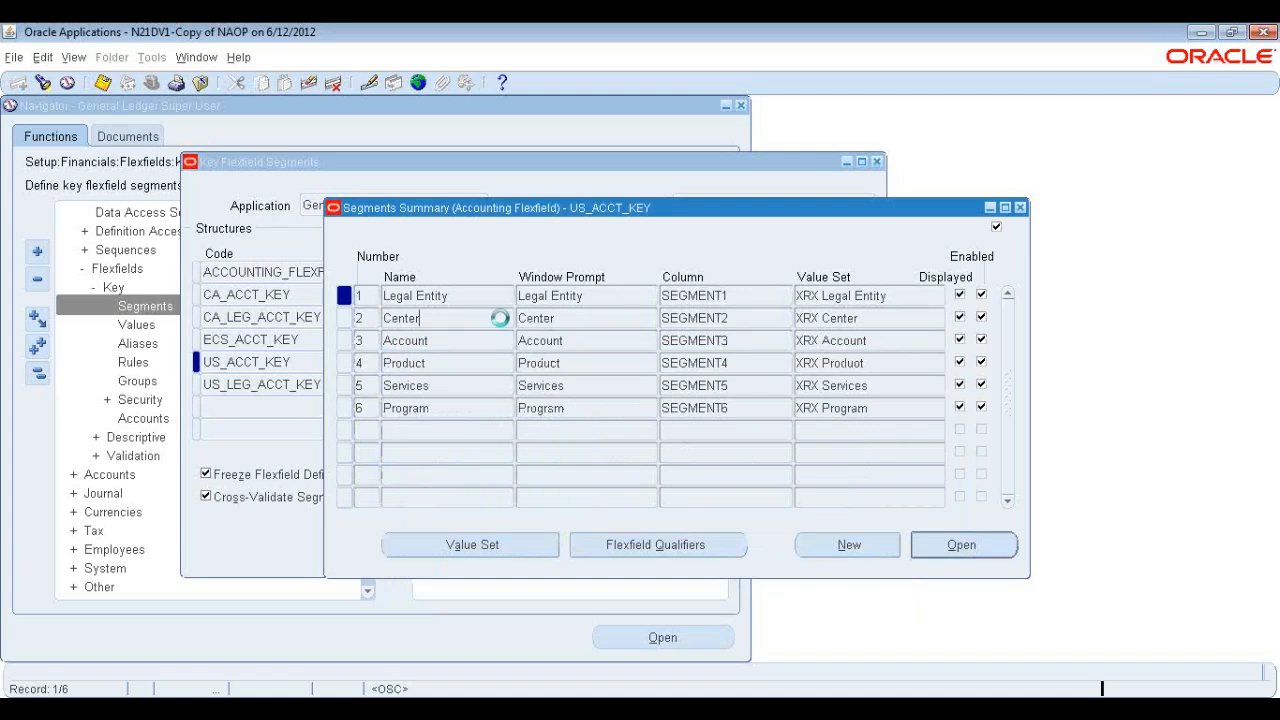
click(659, 547)
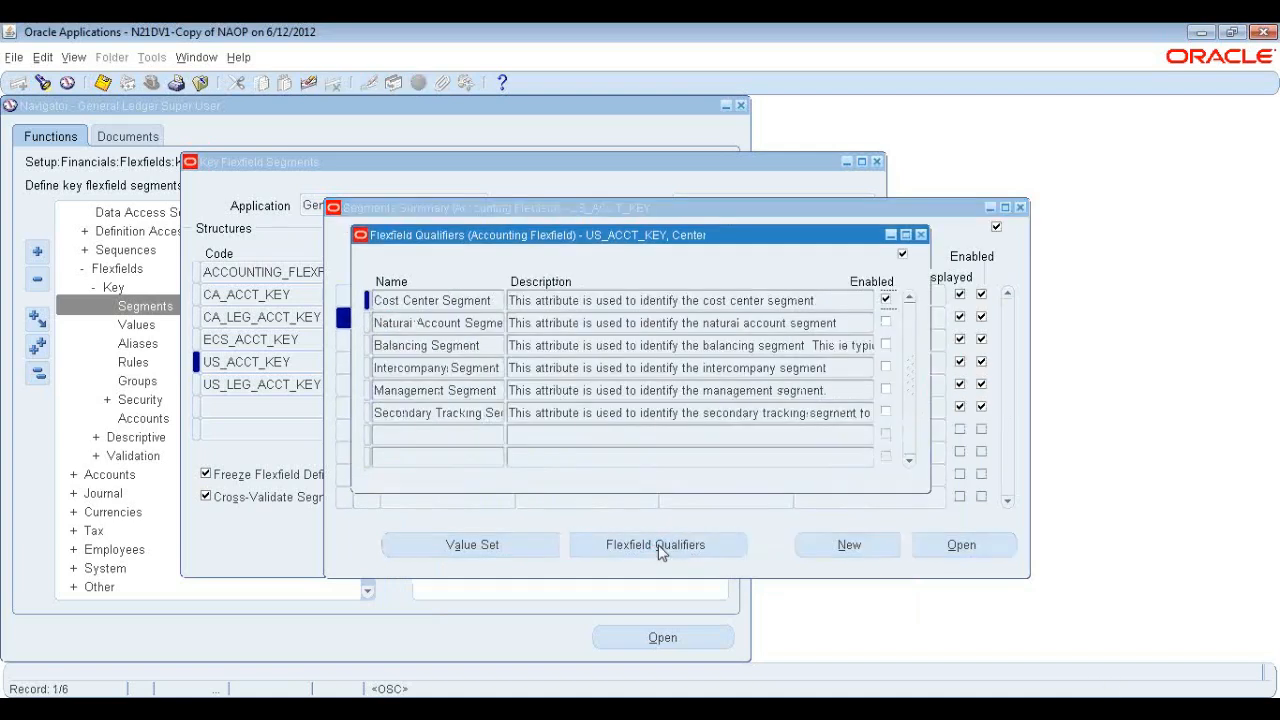
drag(736, 238, 815, 339)
click(577, 408)
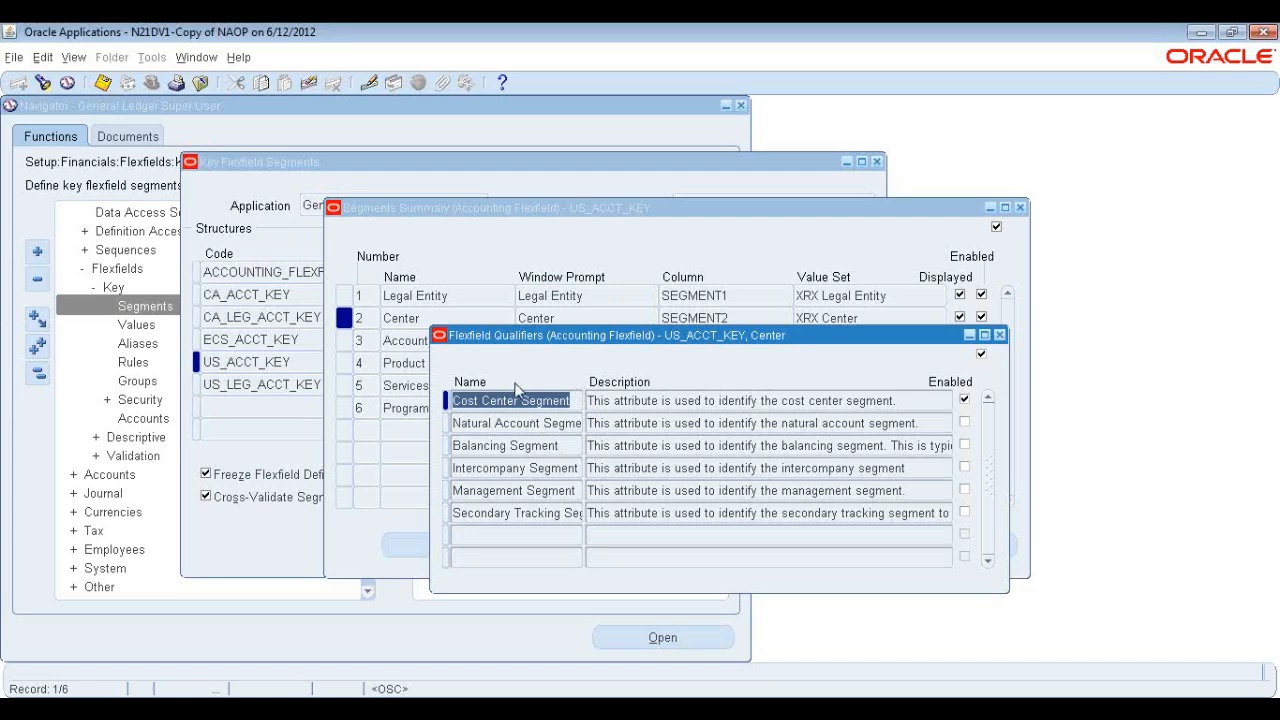
click(580, 398)
drag(578, 400, 447, 401)
click(999, 335)
Open the flexfield qualifiers for the Account segment and examine the Natural Account Segment qualifier, then close them.
click(443, 341)
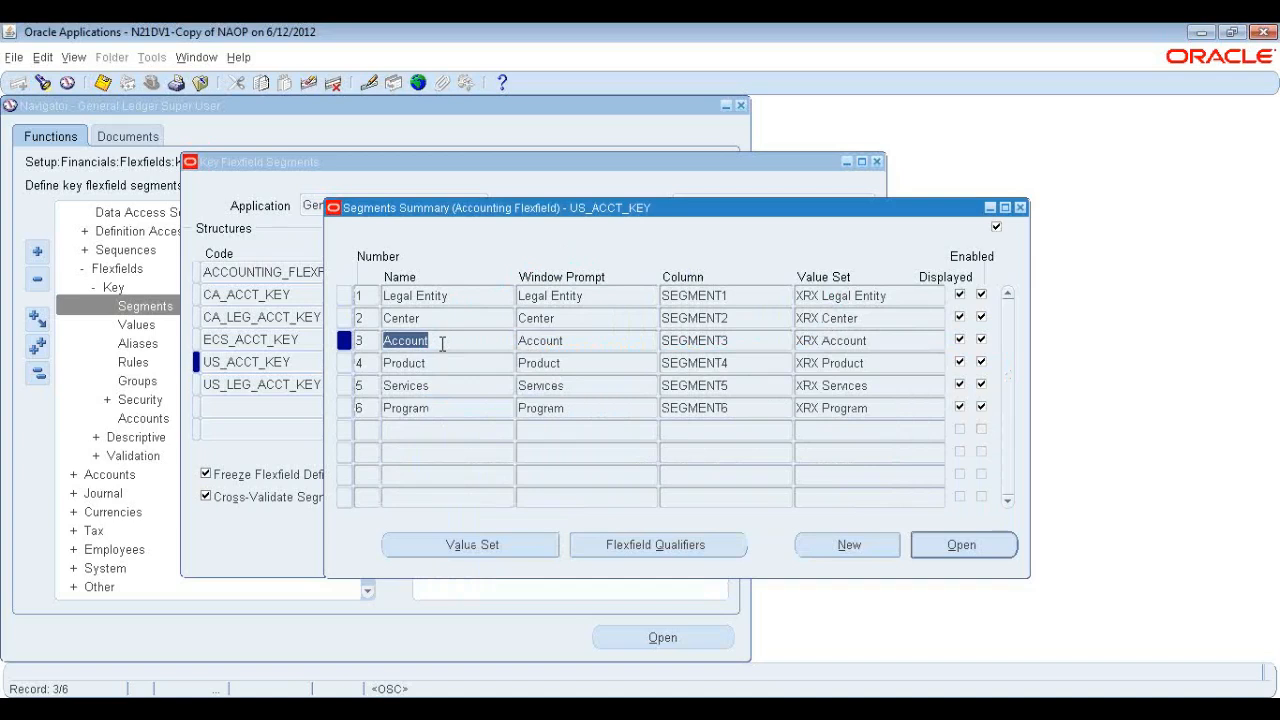
click(678, 551)
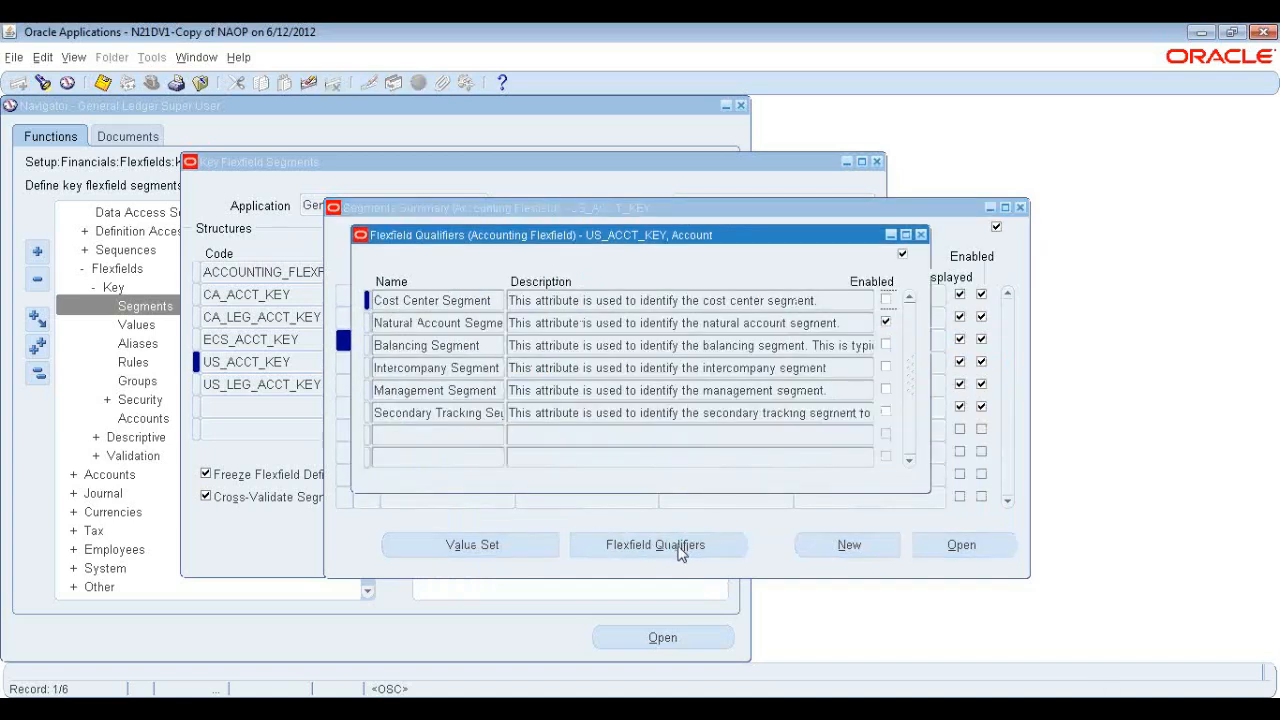
drag(680, 236, 847, 320)
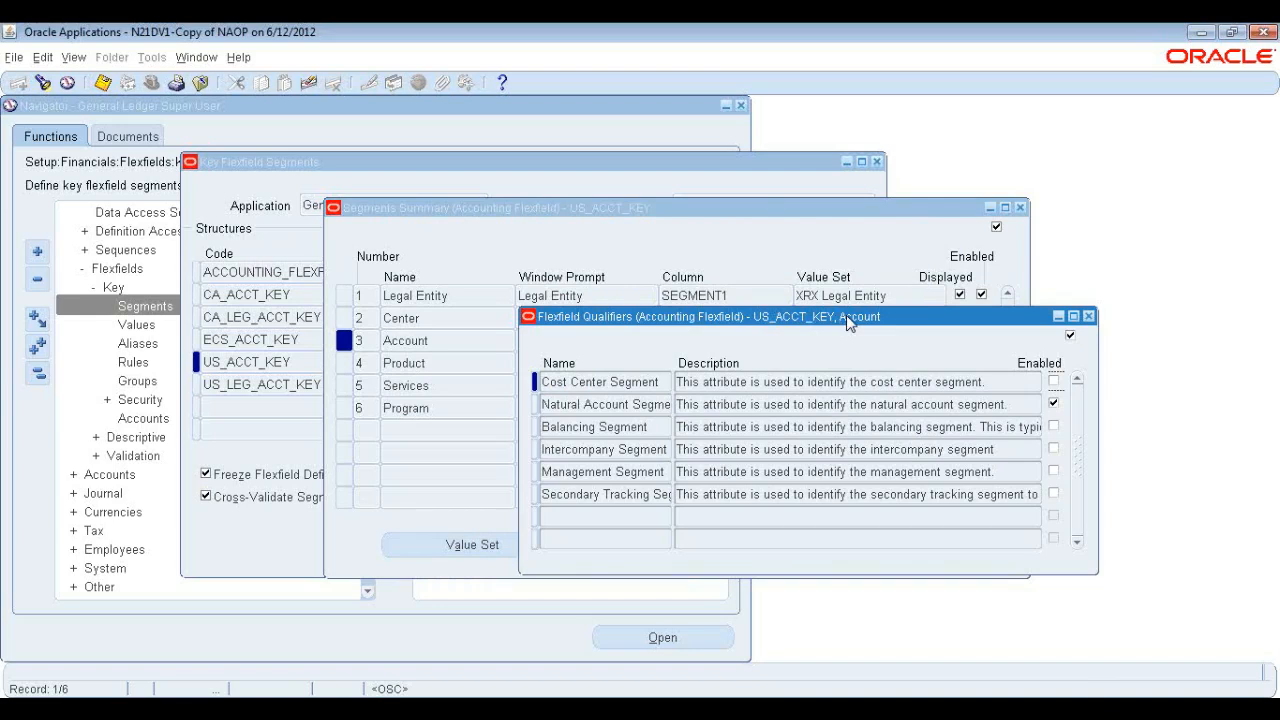
click(655, 404)
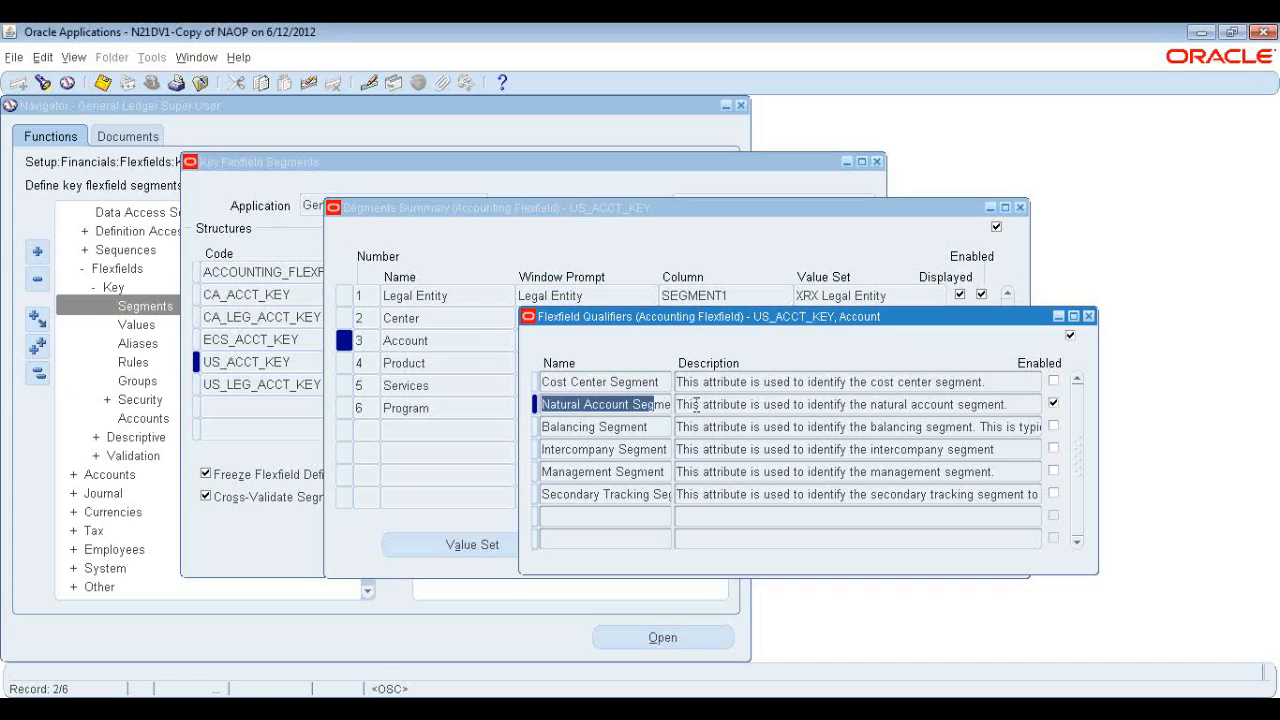
click(632, 404)
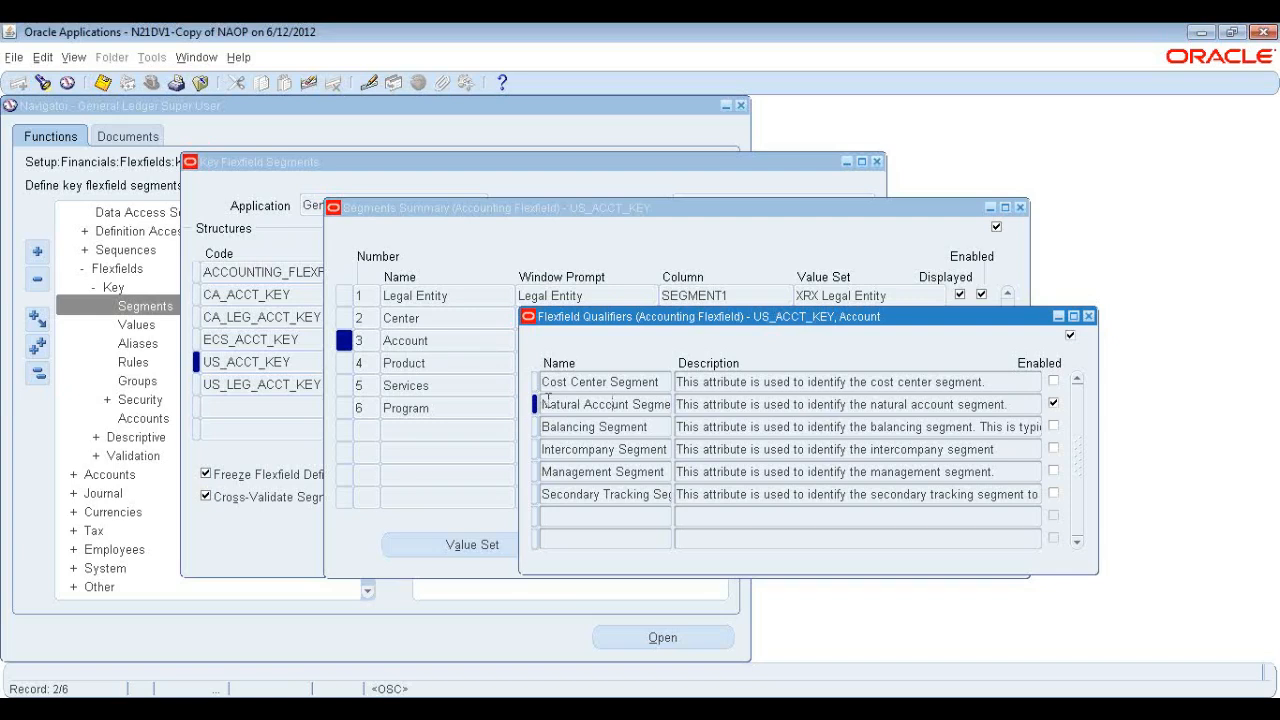
drag(546, 403, 672, 404)
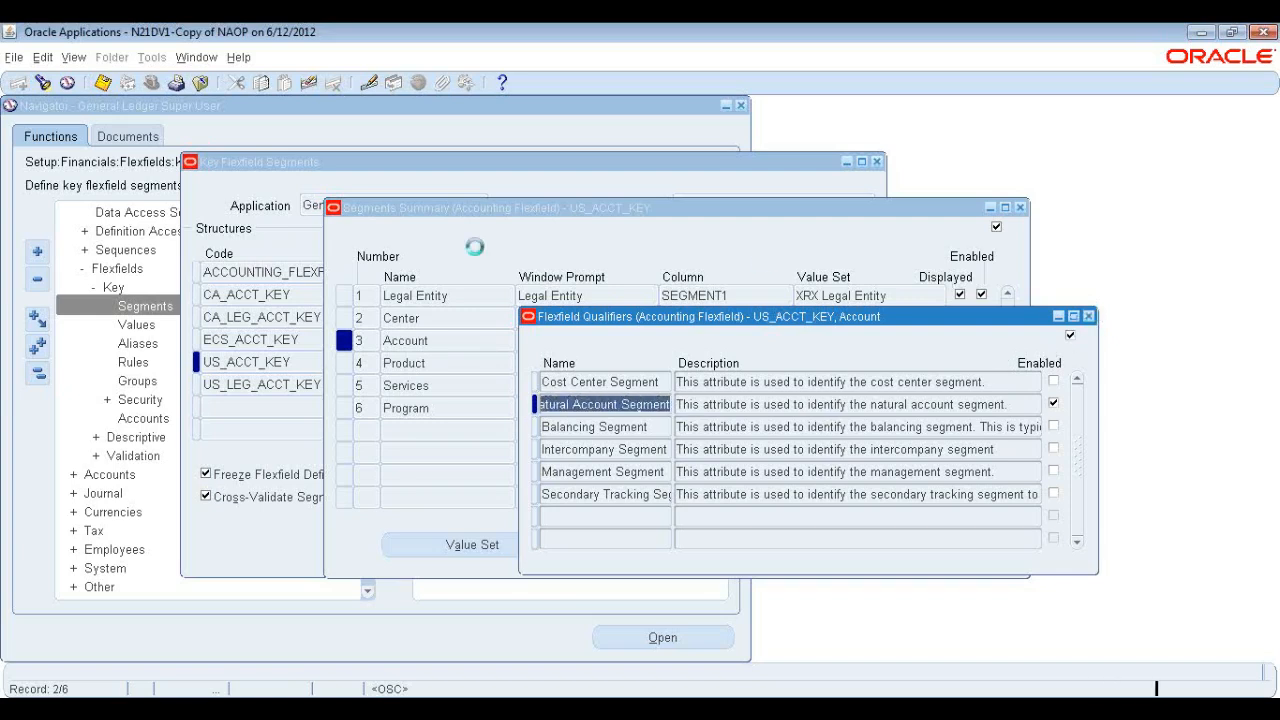
click(1089, 316)
Review the flexfield qualifiers of the Product and Services segments, closing each after checking it.
click(436, 363)
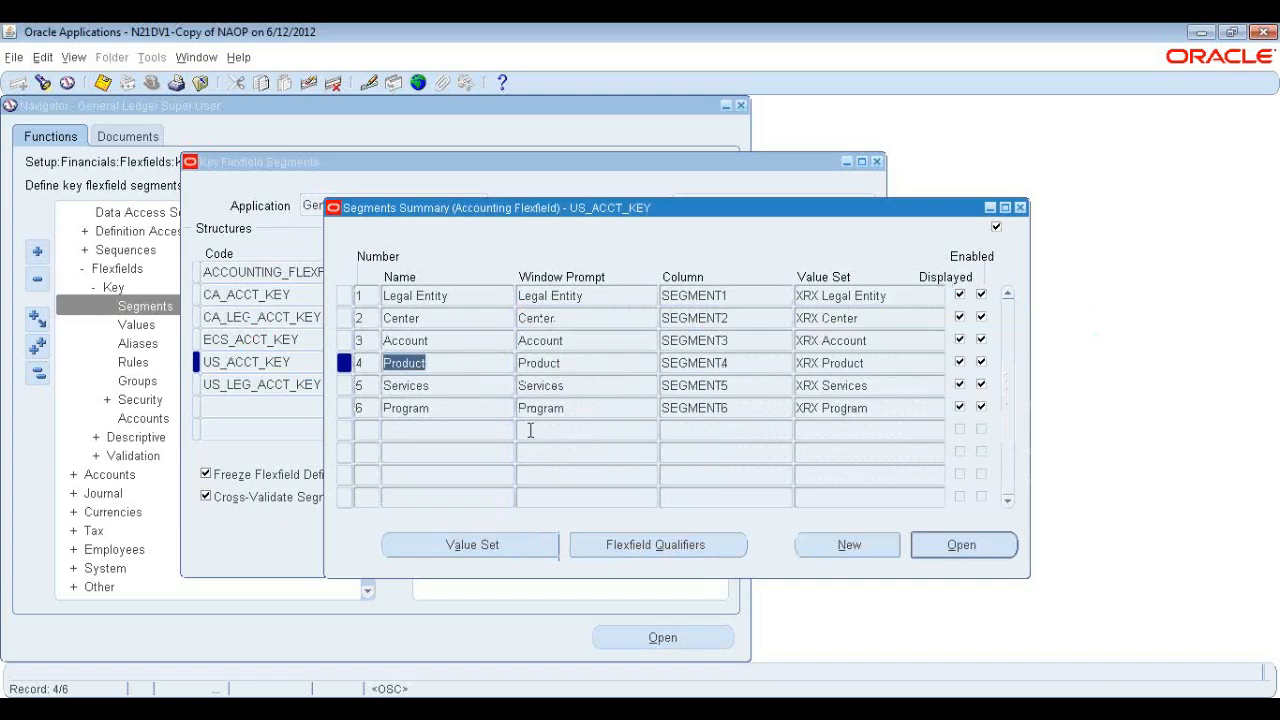
click(497, 339)
click(483, 316)
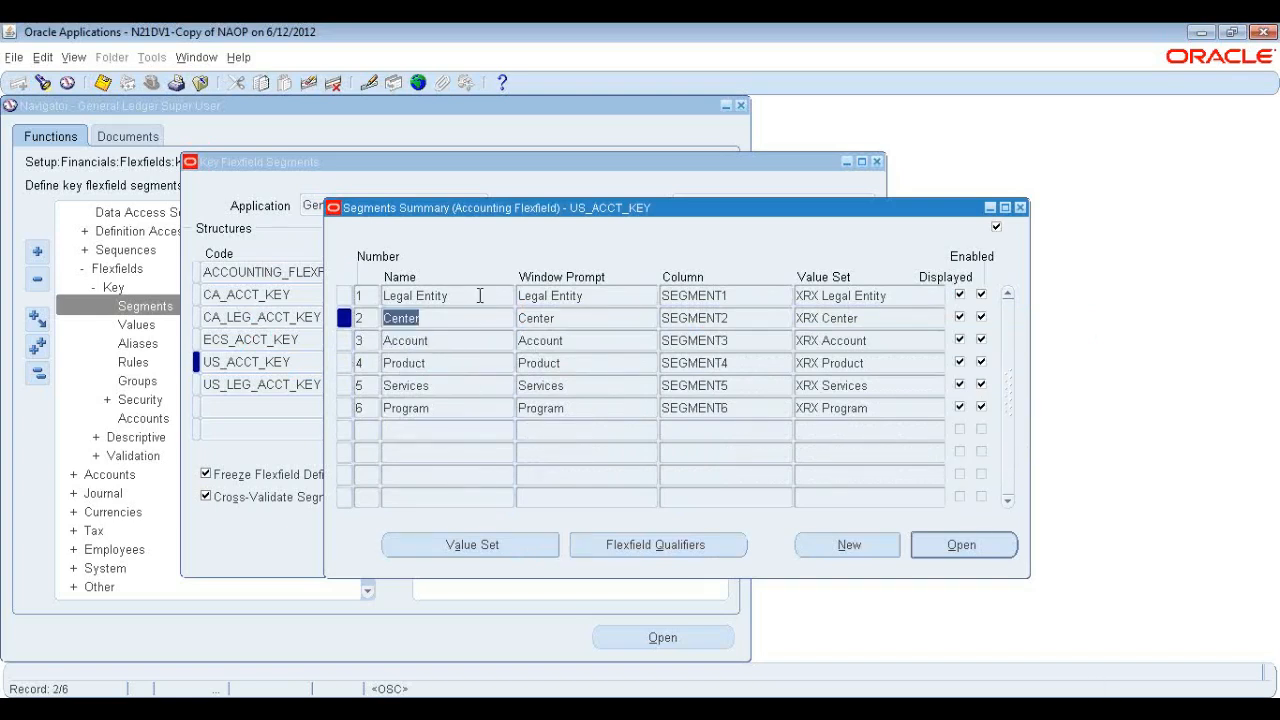
click(478, 294)
click(450, 317)
click(451, 341)
click(455, 366)
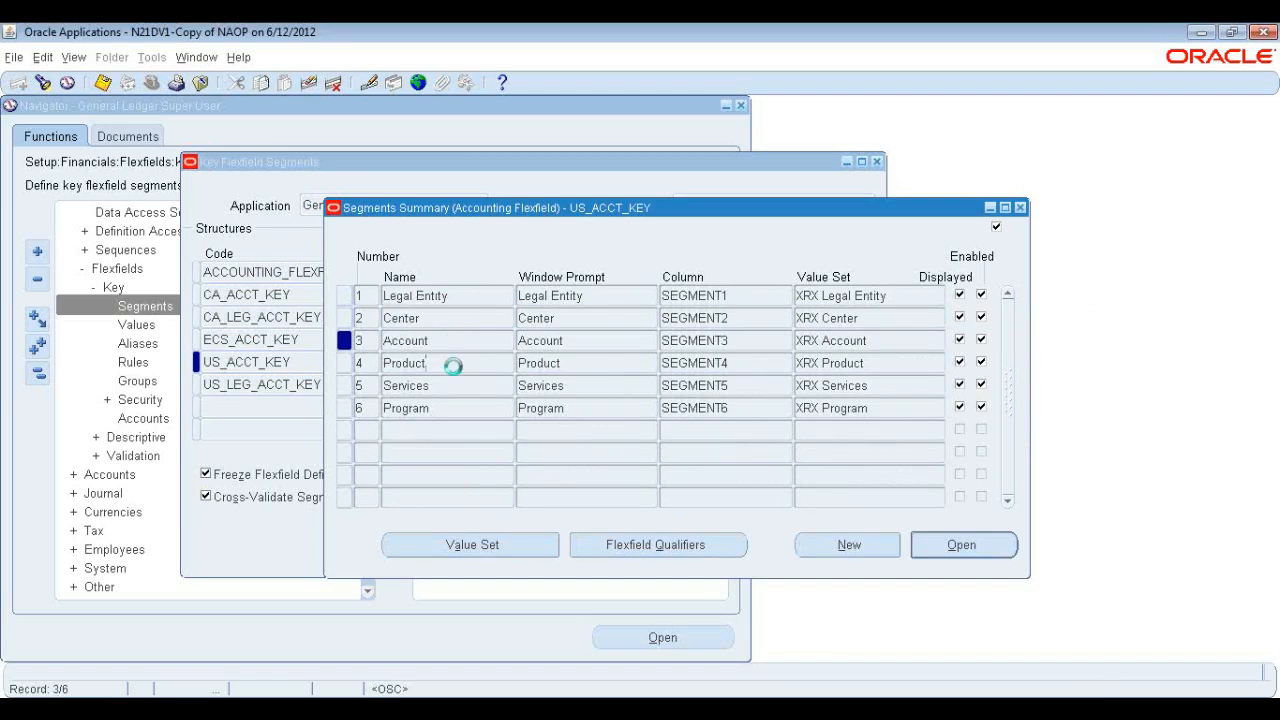
click(650, 541)
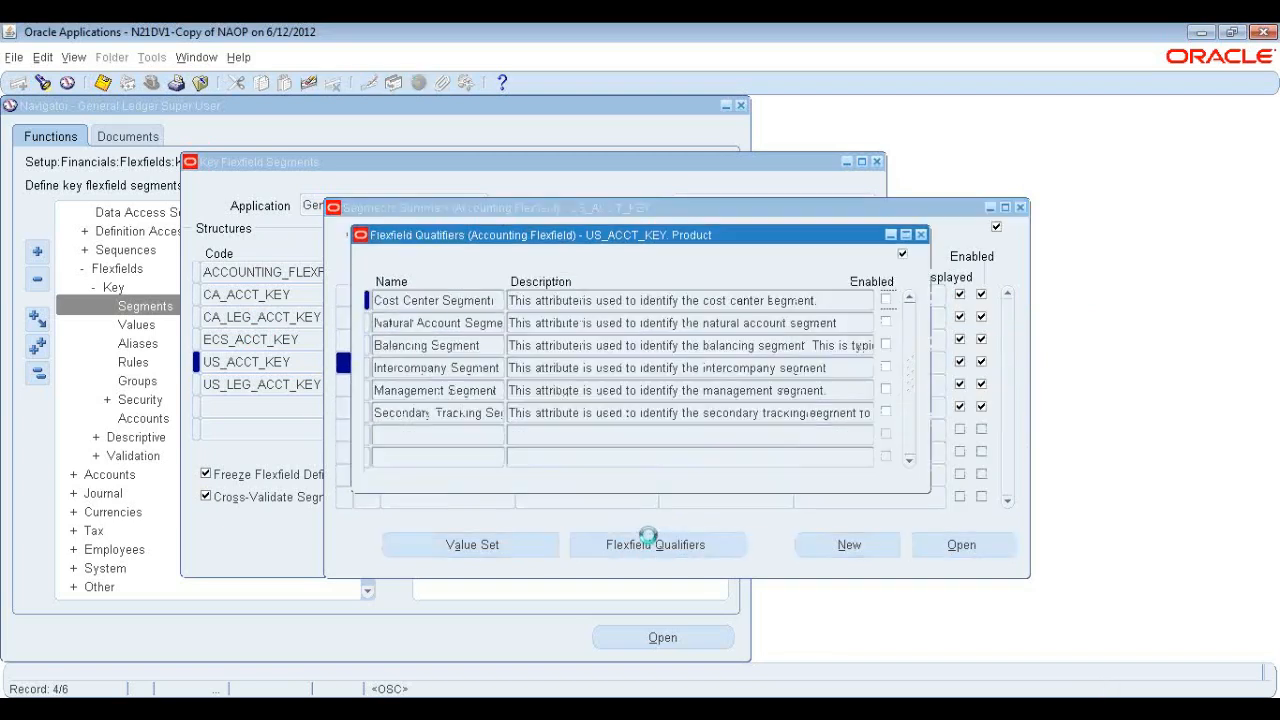
click(921, 234)
click(457, 385)
click(651, 544)
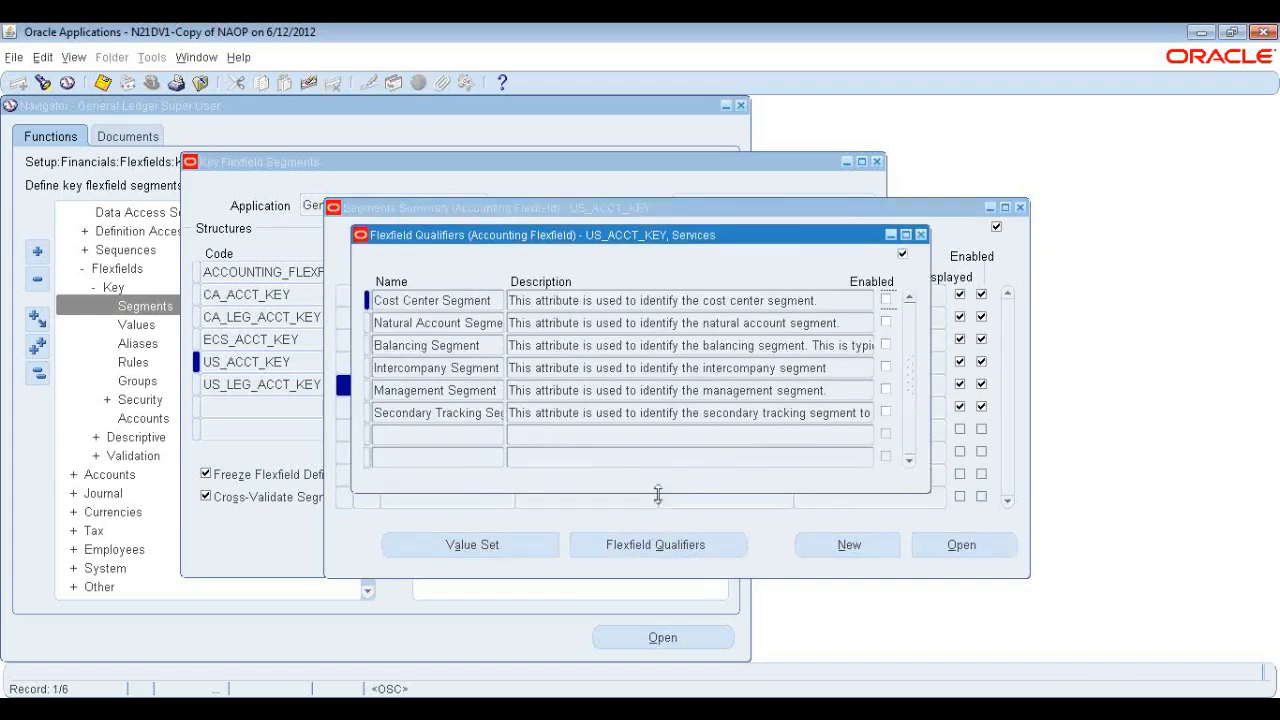
click(921, 234)
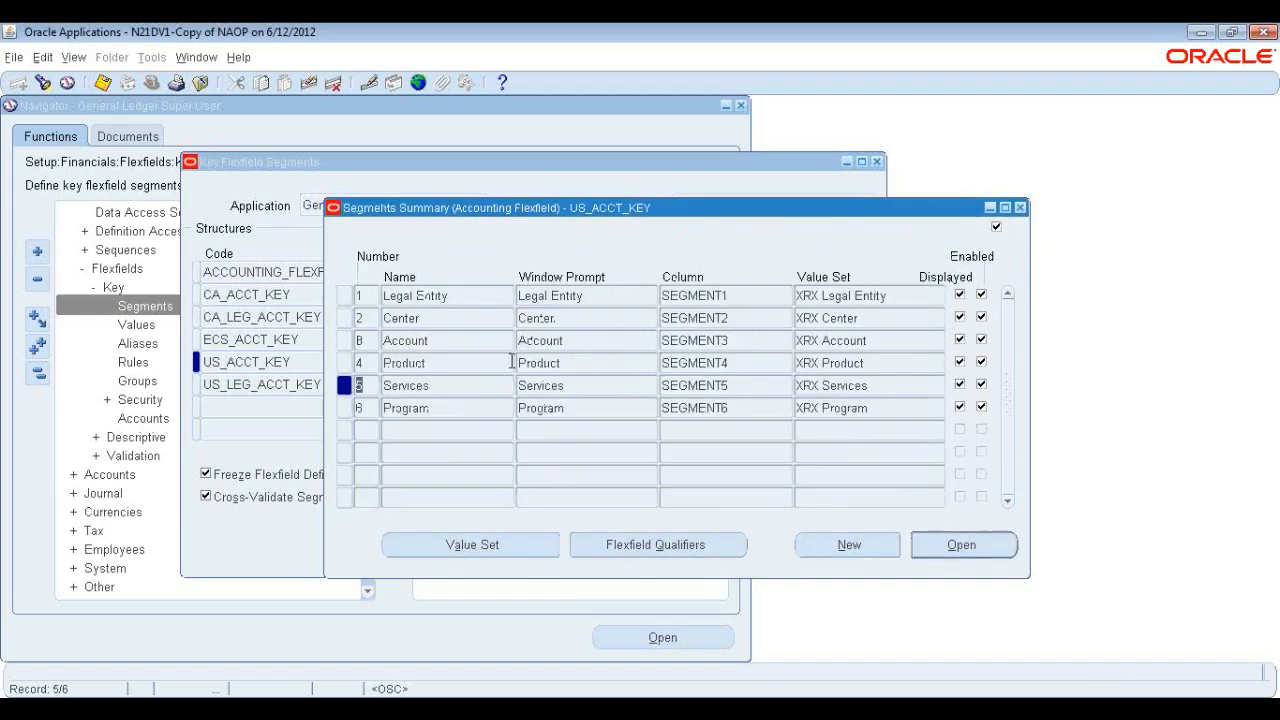
Open the flexfield qualifiers for the Program segment and examine its list of qualifiers.
click(487, 409)
click(650, 553)
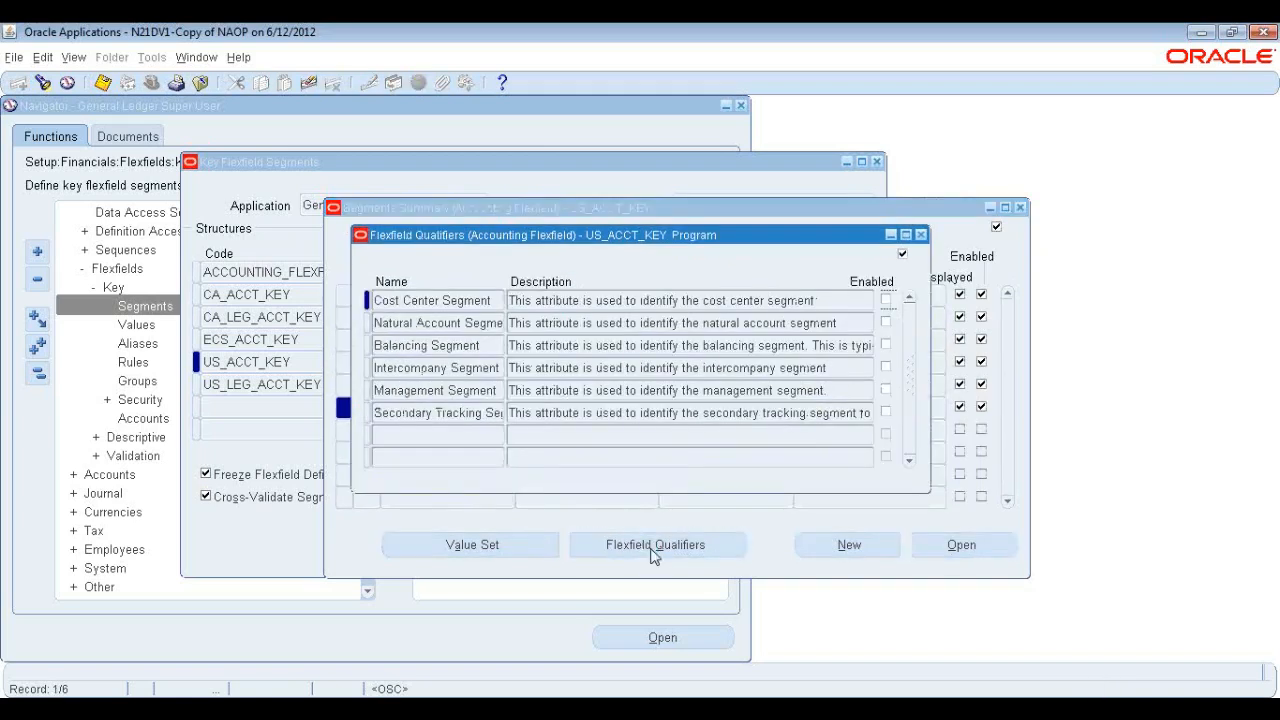
click(921, 234)
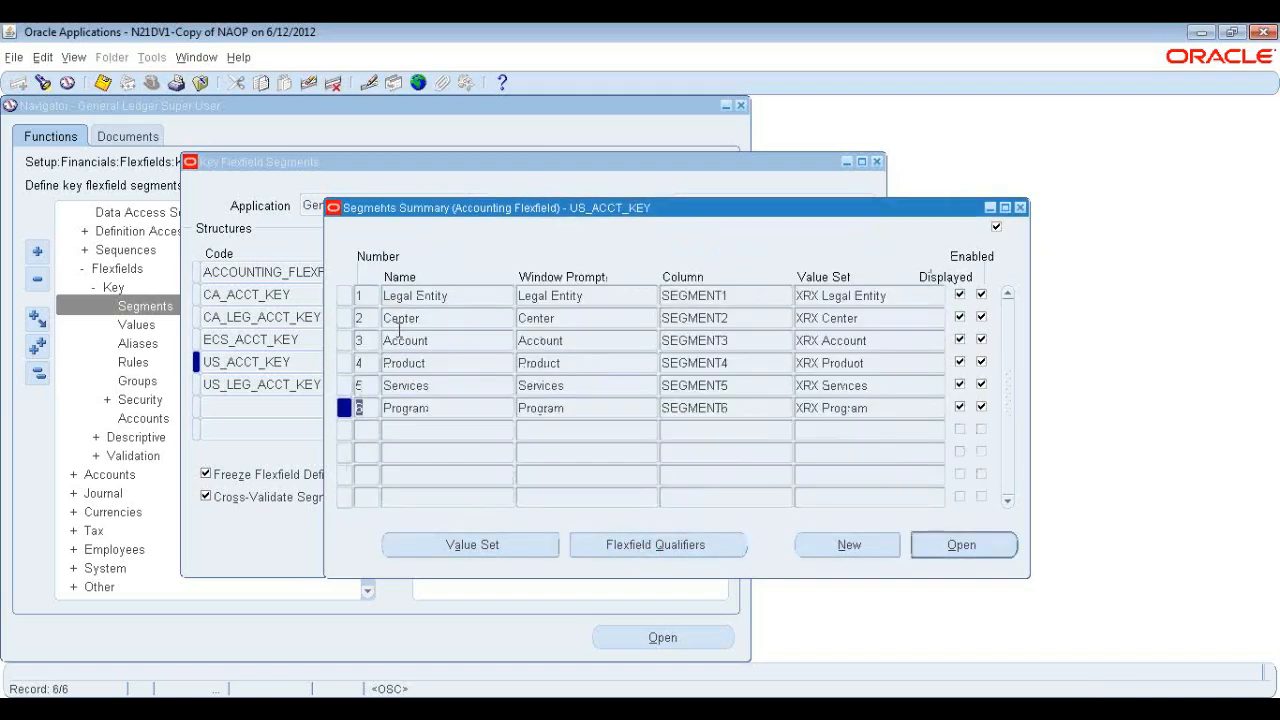
click(675, 545)
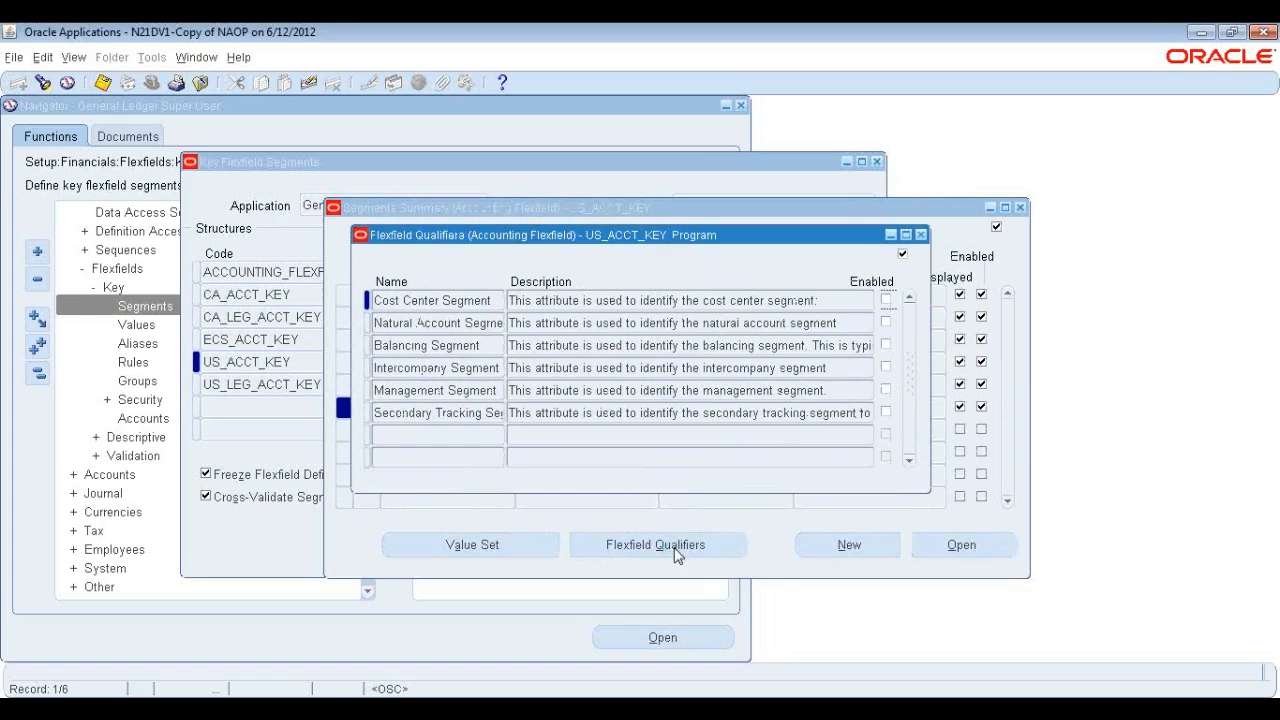
drag(608, 240, 714, 294)
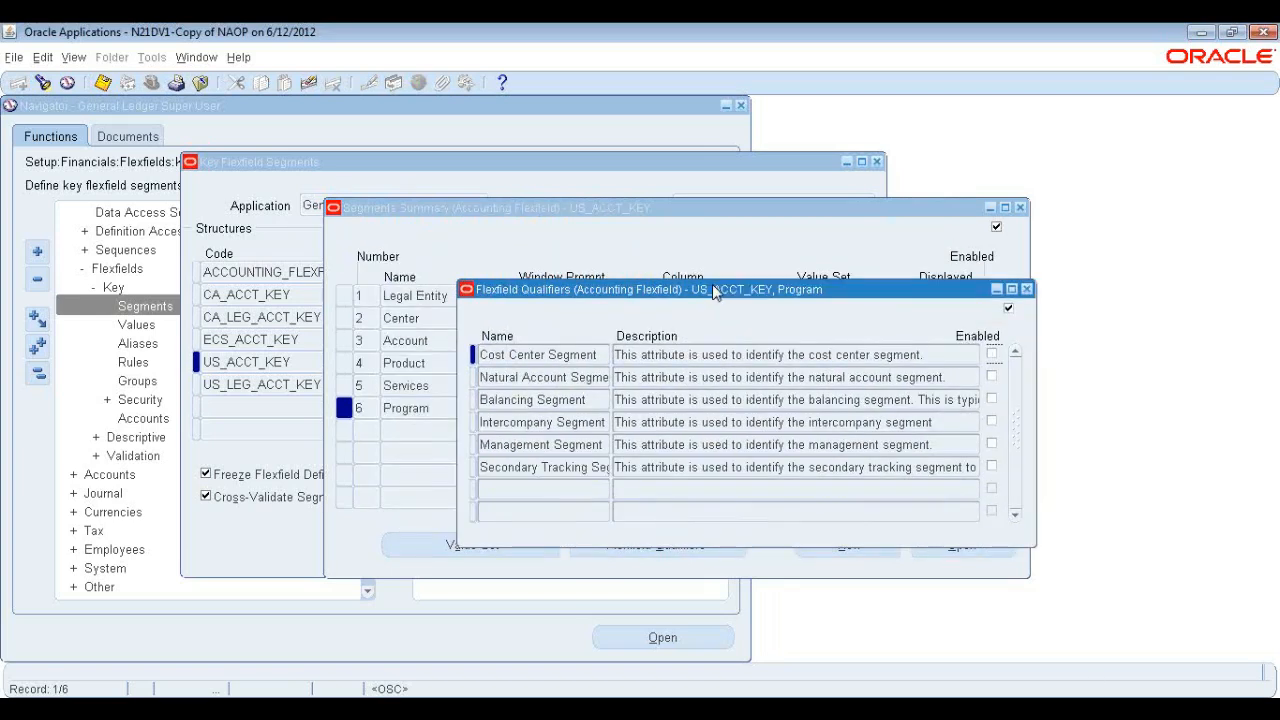
click(560, 422)
click(565, 445)
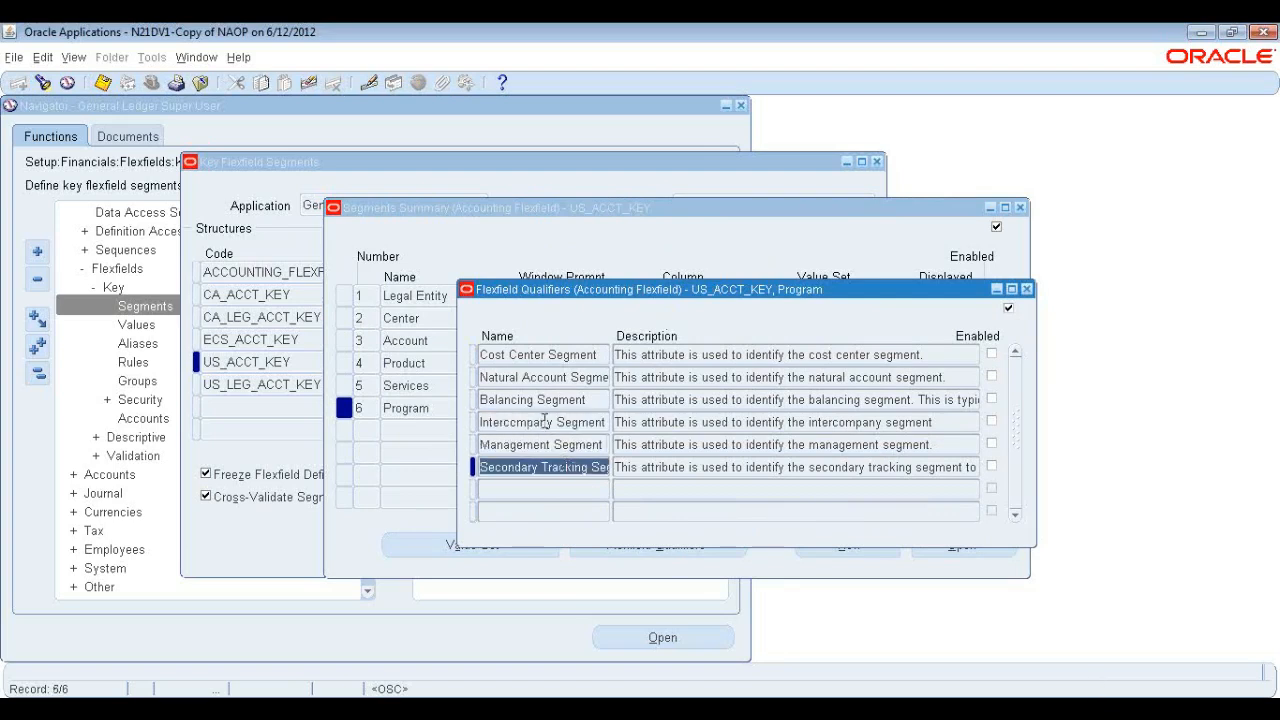
click(545, 422)
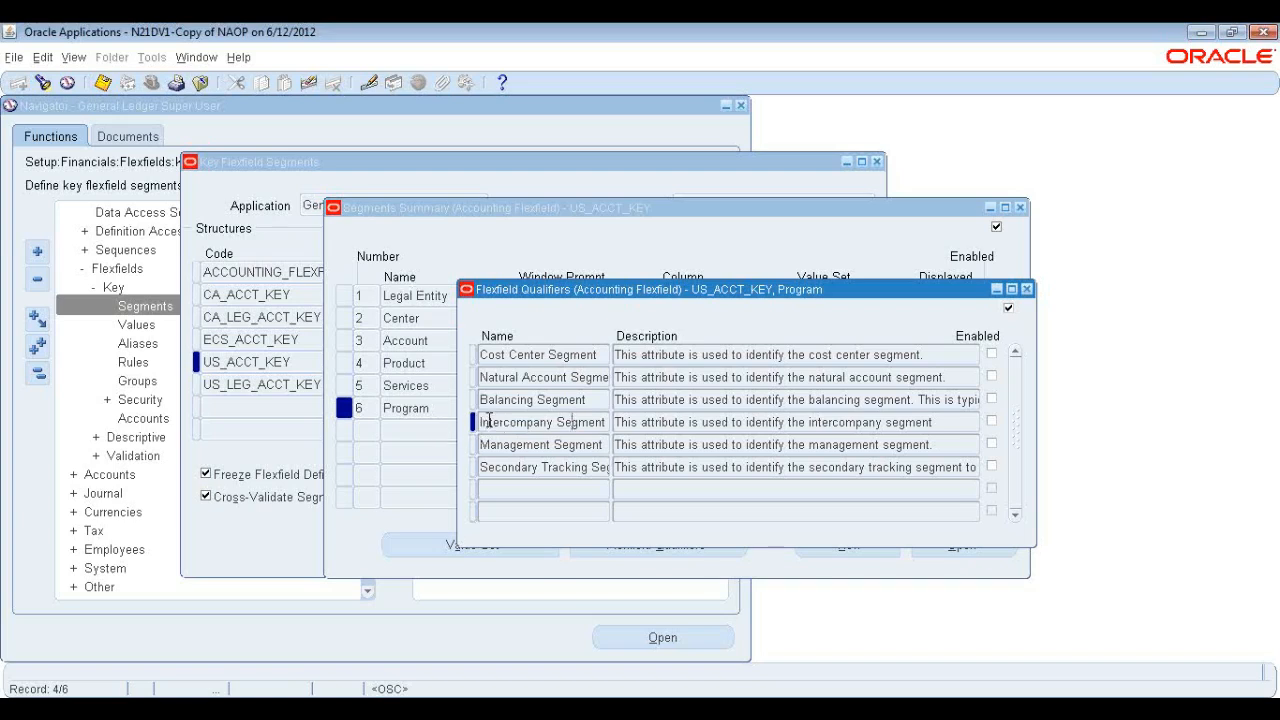
Examine the remaining qualifier names in the Program segment's flexfield qualifiers list, then close the qualifiers window.
click(529, 449)
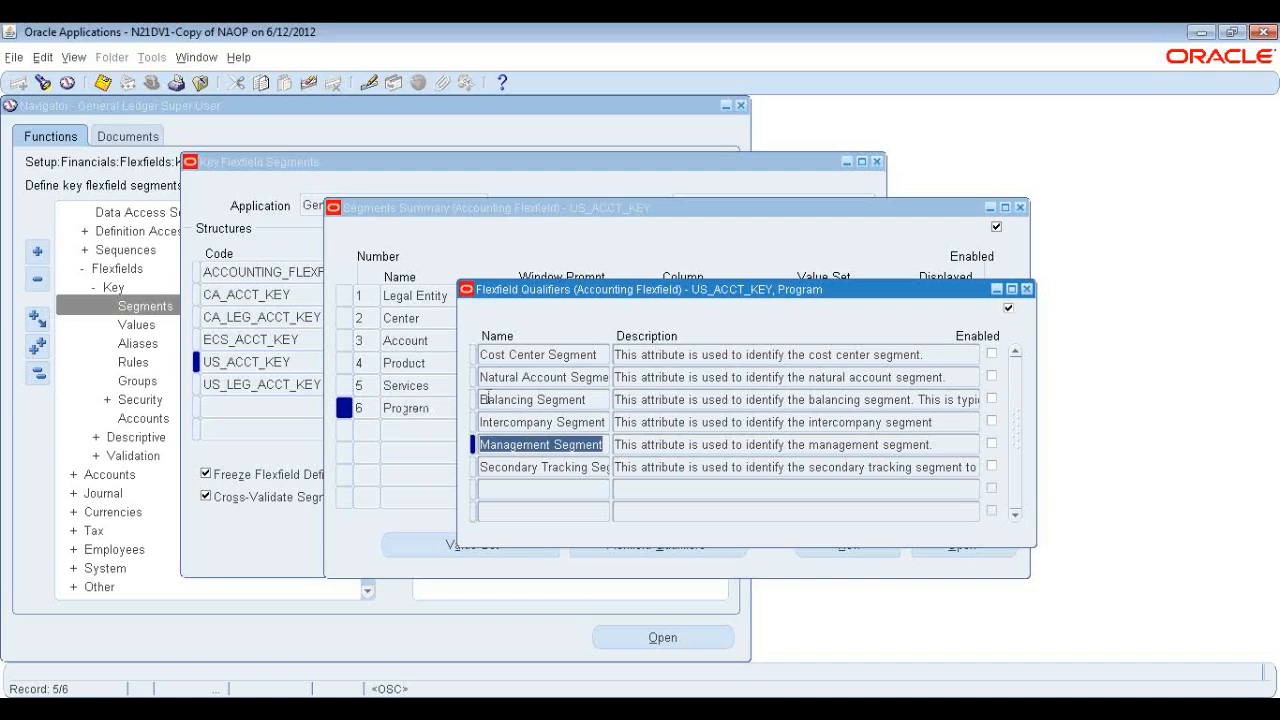
click(560, 445)
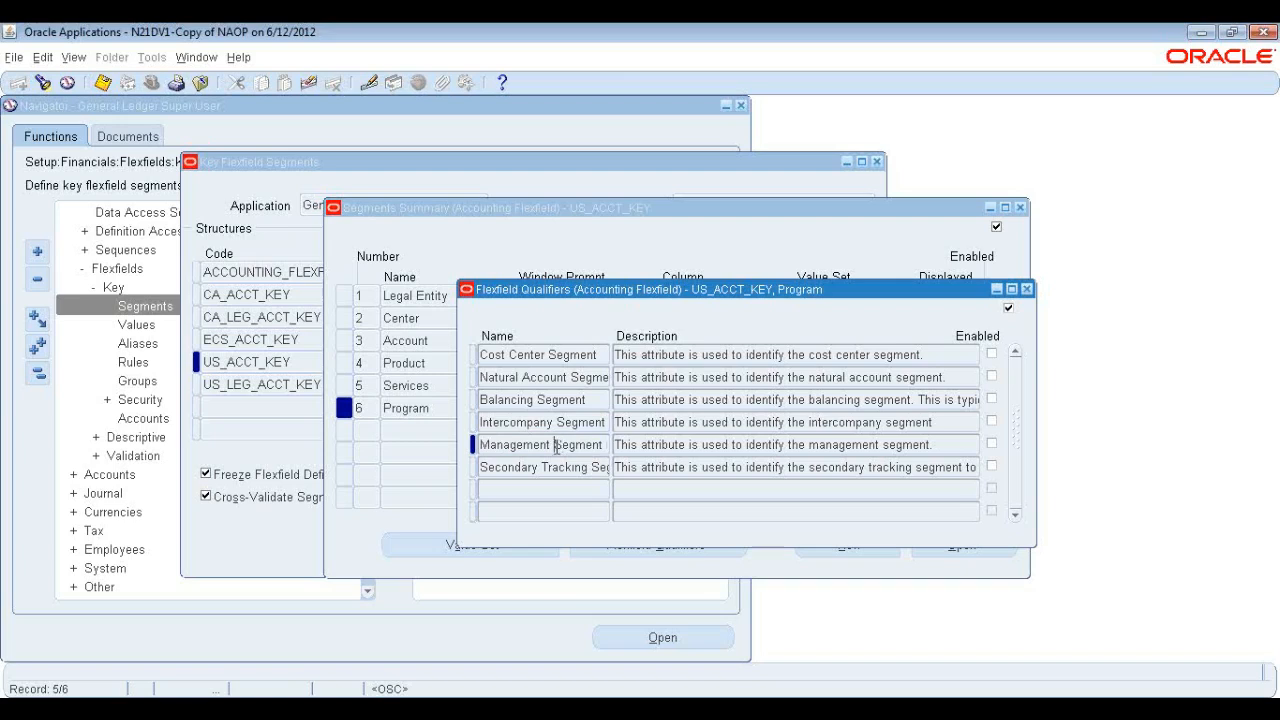
drag(556, 447, 612, 449)
click(582, 448)
drag(490, 444, 618, 452)
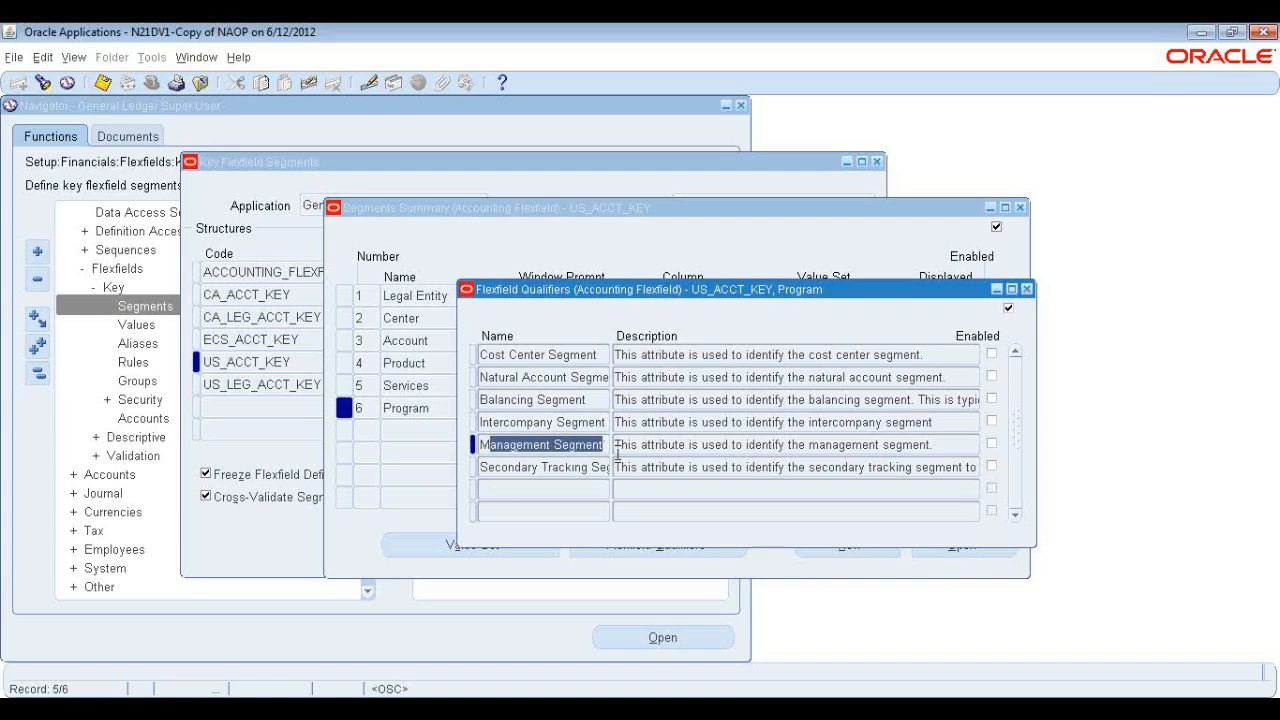
click(500, 466)
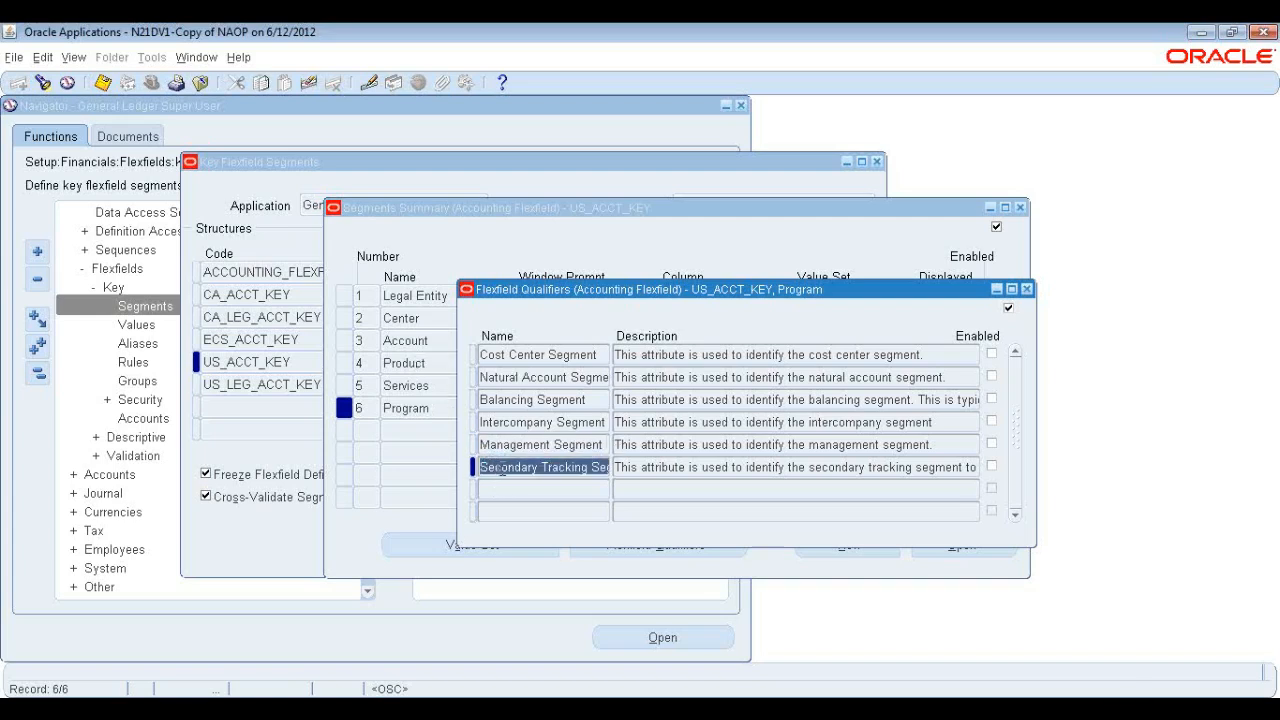
click(585, 399)
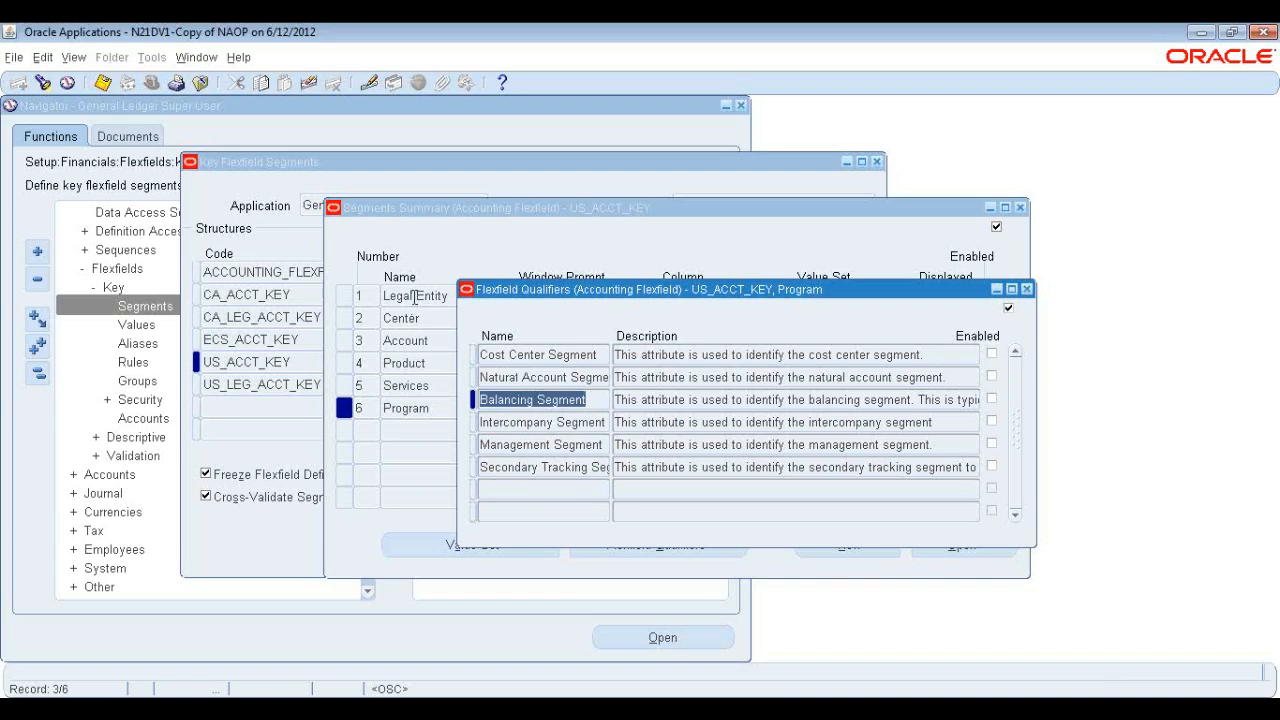
click(508, 468)
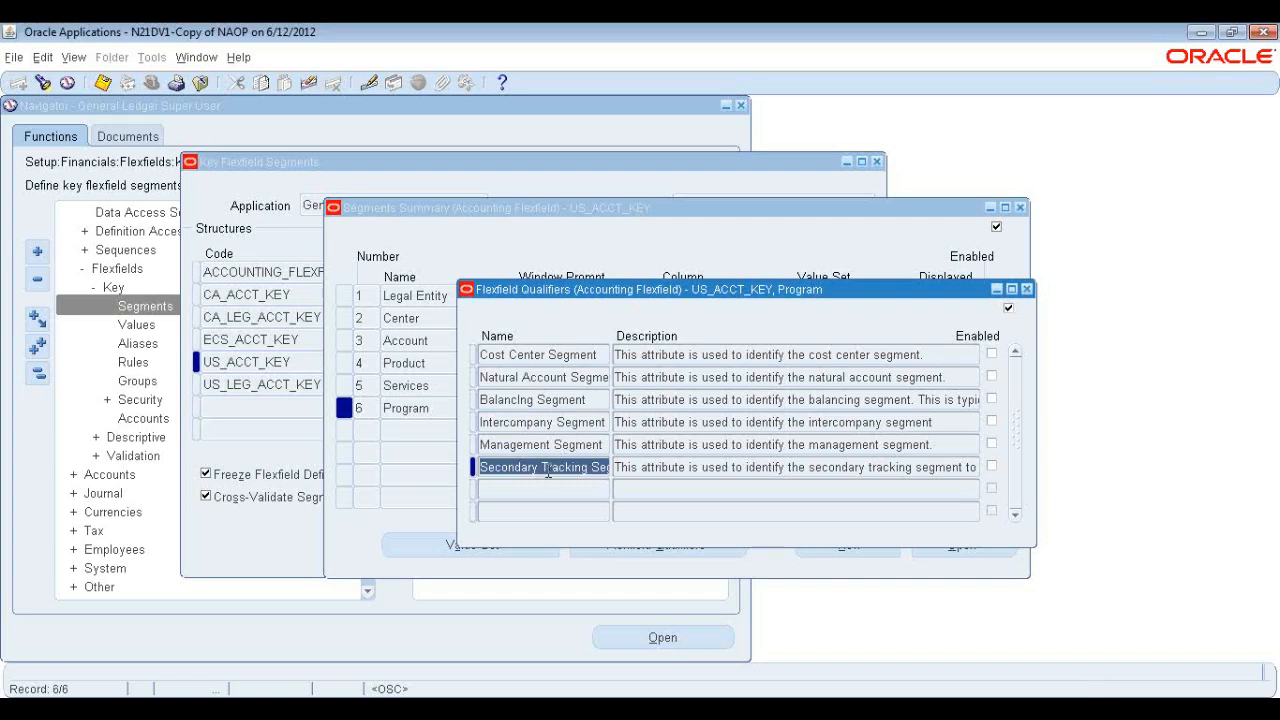
click(505, 470)
drag(481, 470, 652, 460)
click(600, 468)
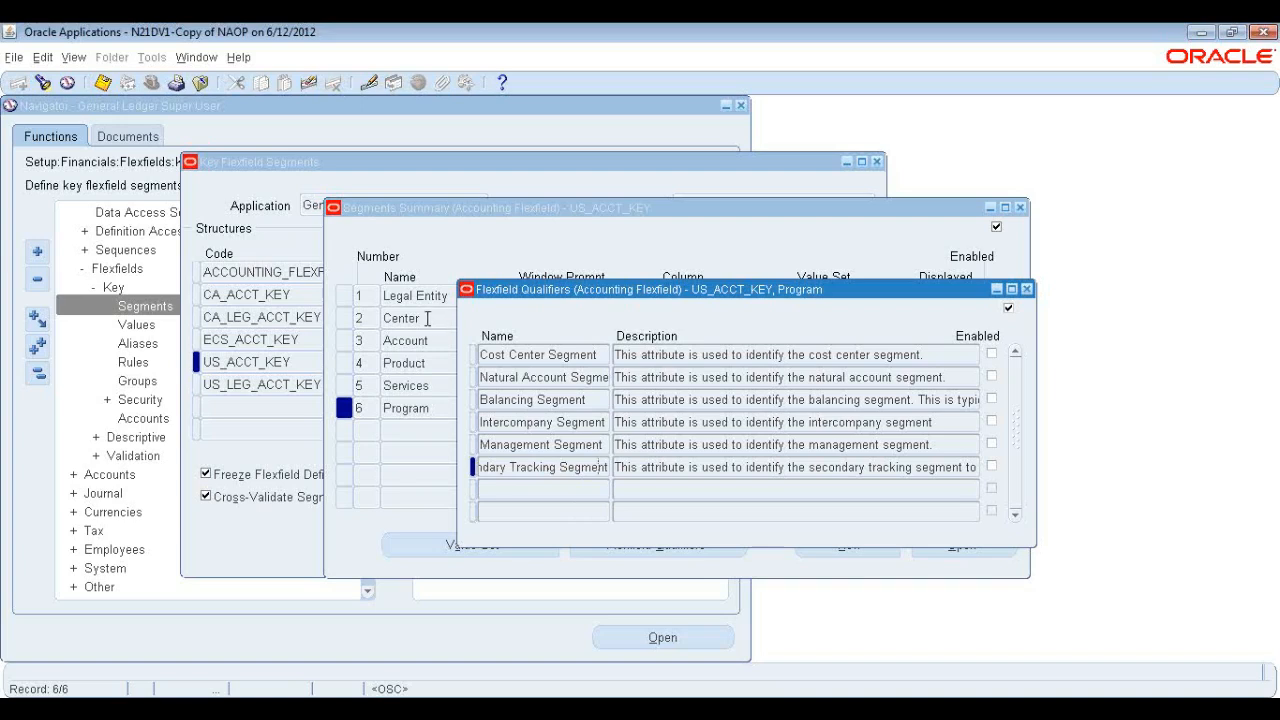
click(511, 467)
key(Home)
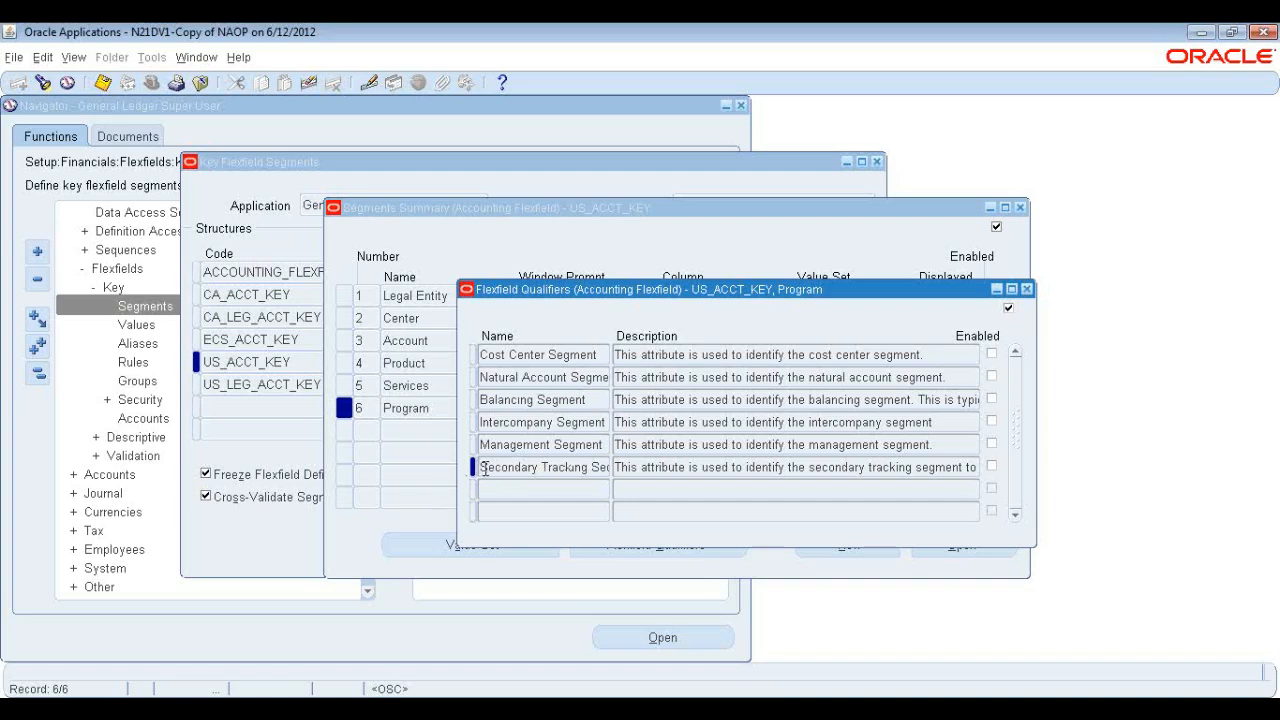
drag(484, 467, 634, 467)
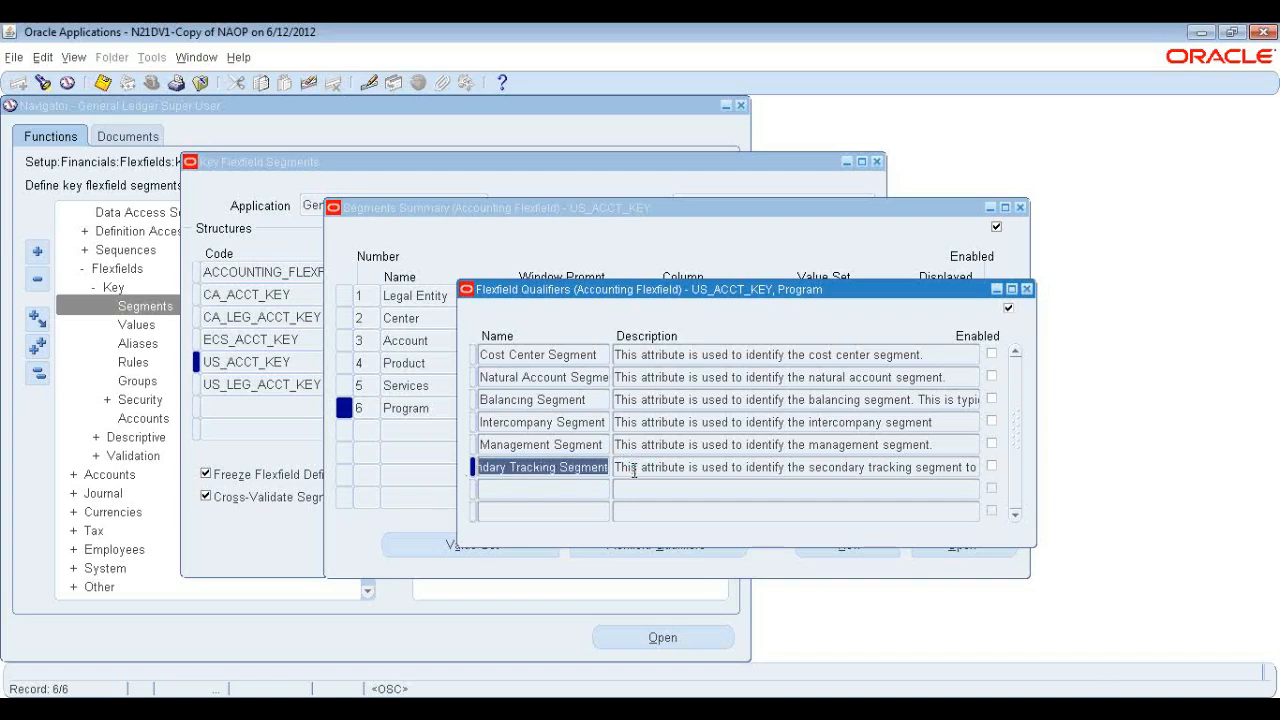
click(583, 468)
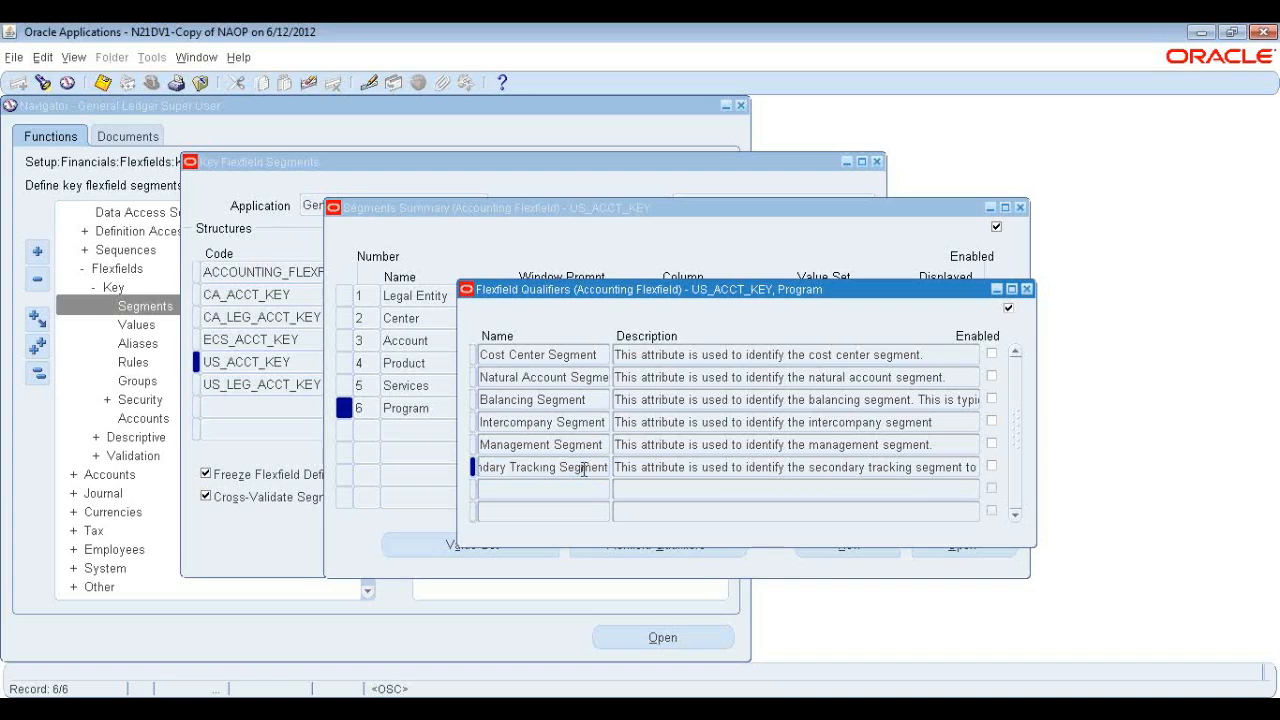
click(594, 400)
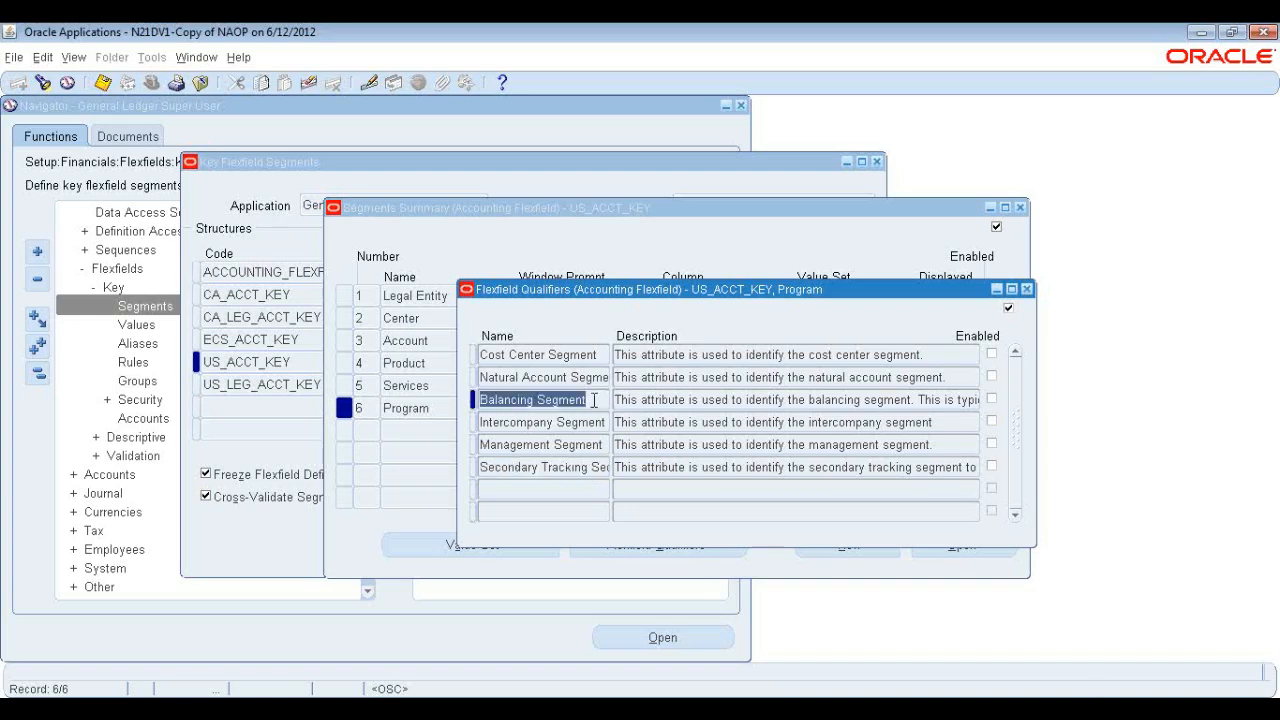
click(1026, 290)
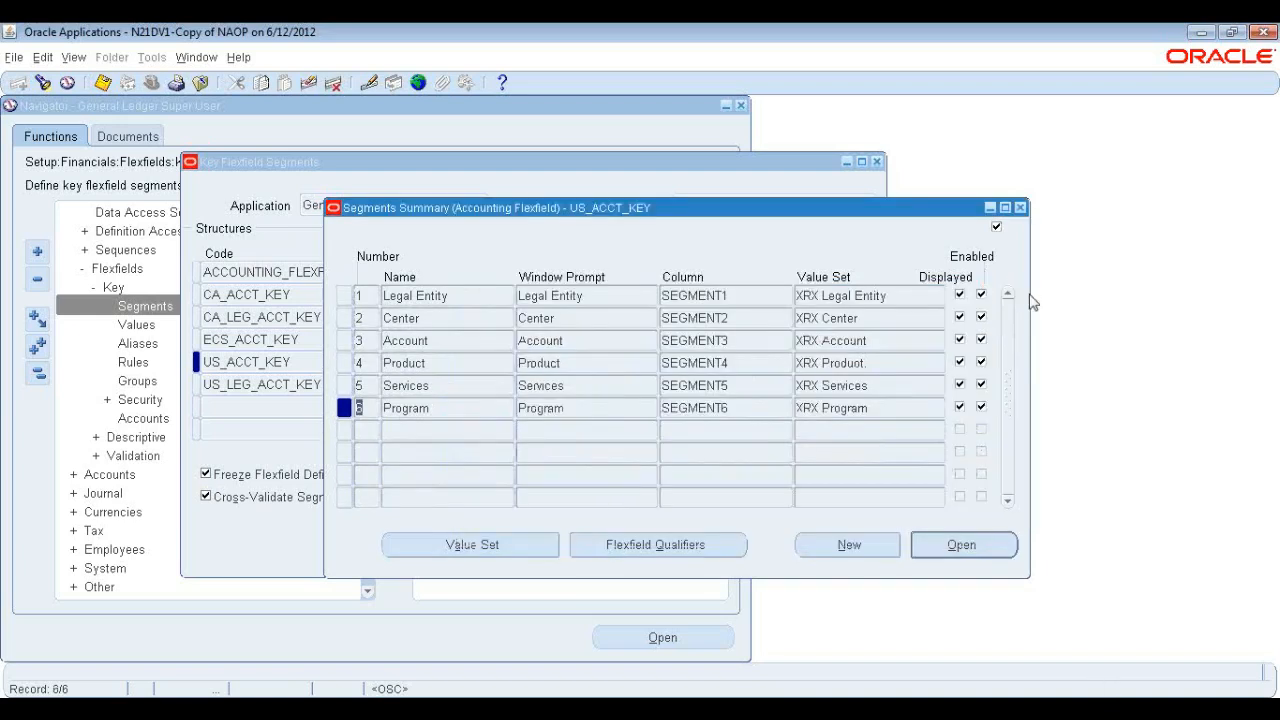
Open the Legal Entity segment's details to review its validation and size settings, then close them.
click(474, 294)
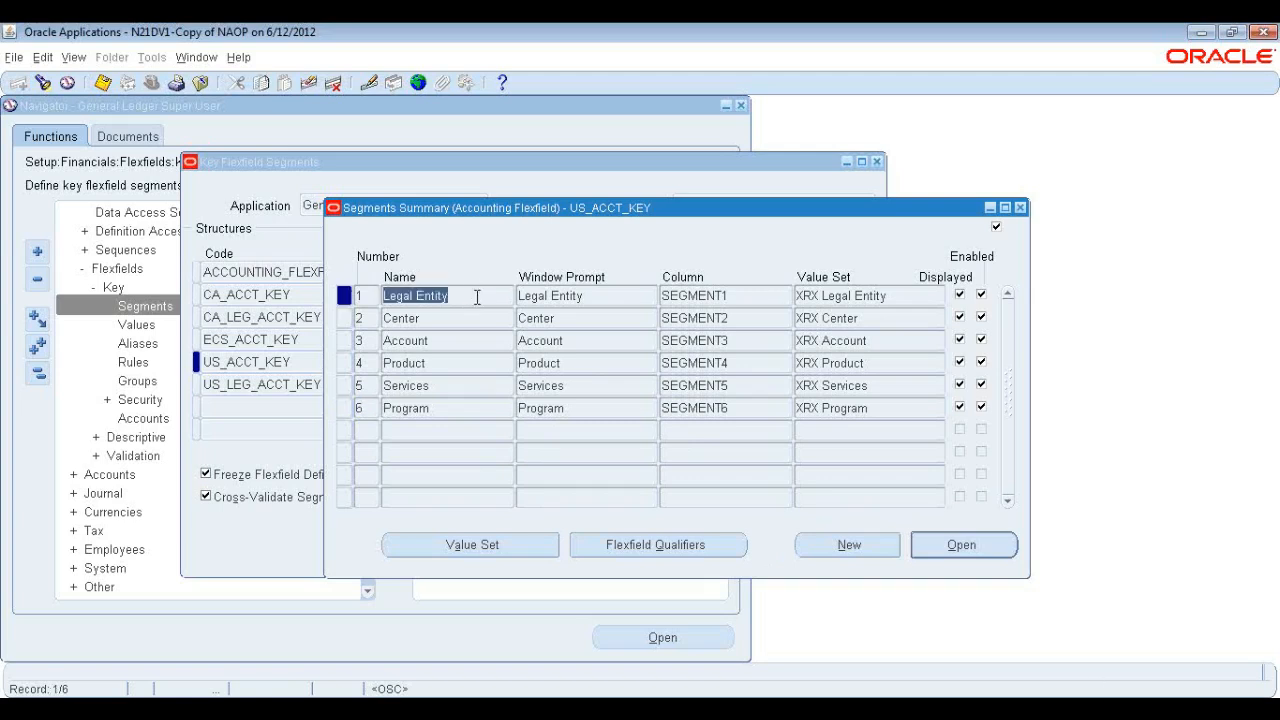
click(980, 550)
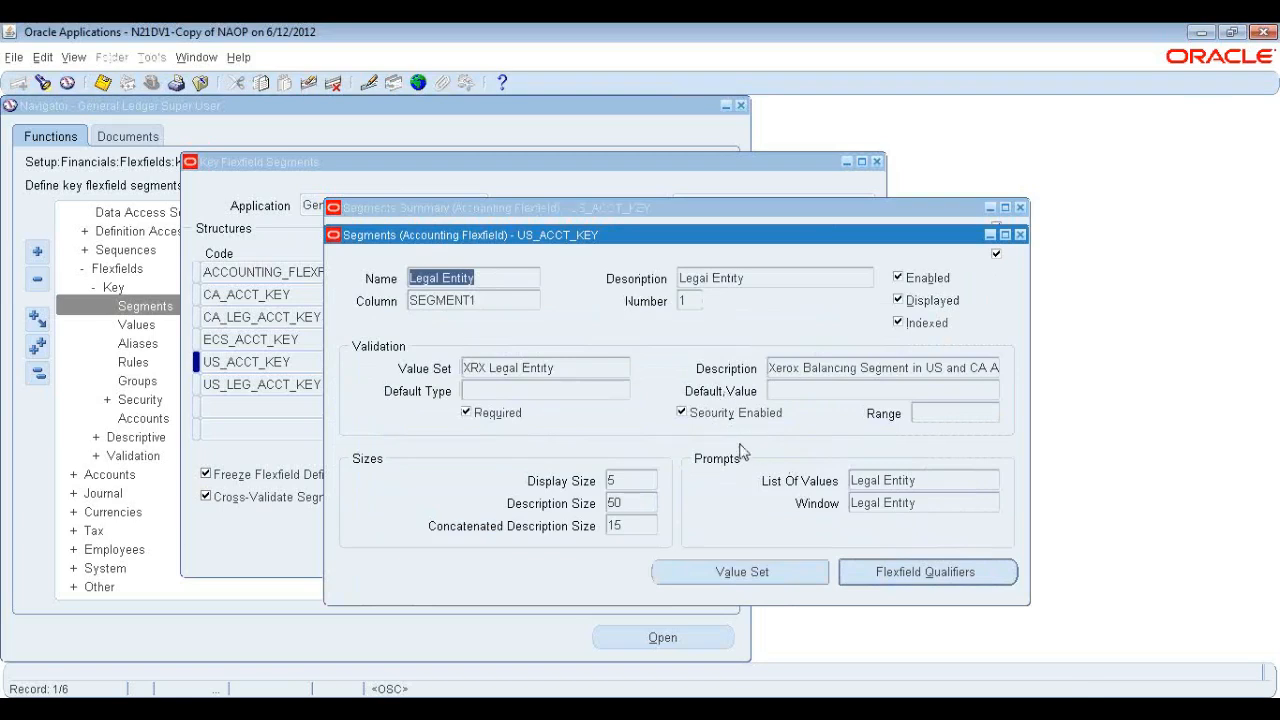
click(1020, 234)
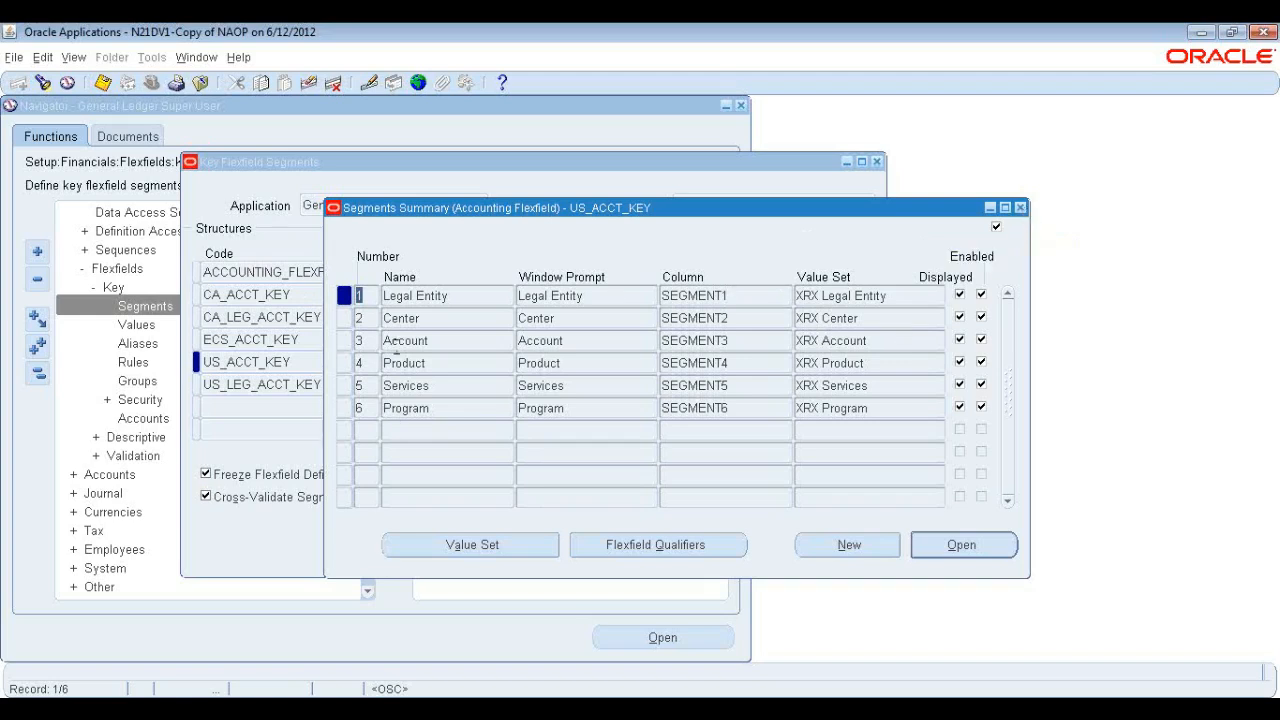
Review the database column assigned to each of the six segments in the segments summary.
click(457, 295)
click(729, 296)
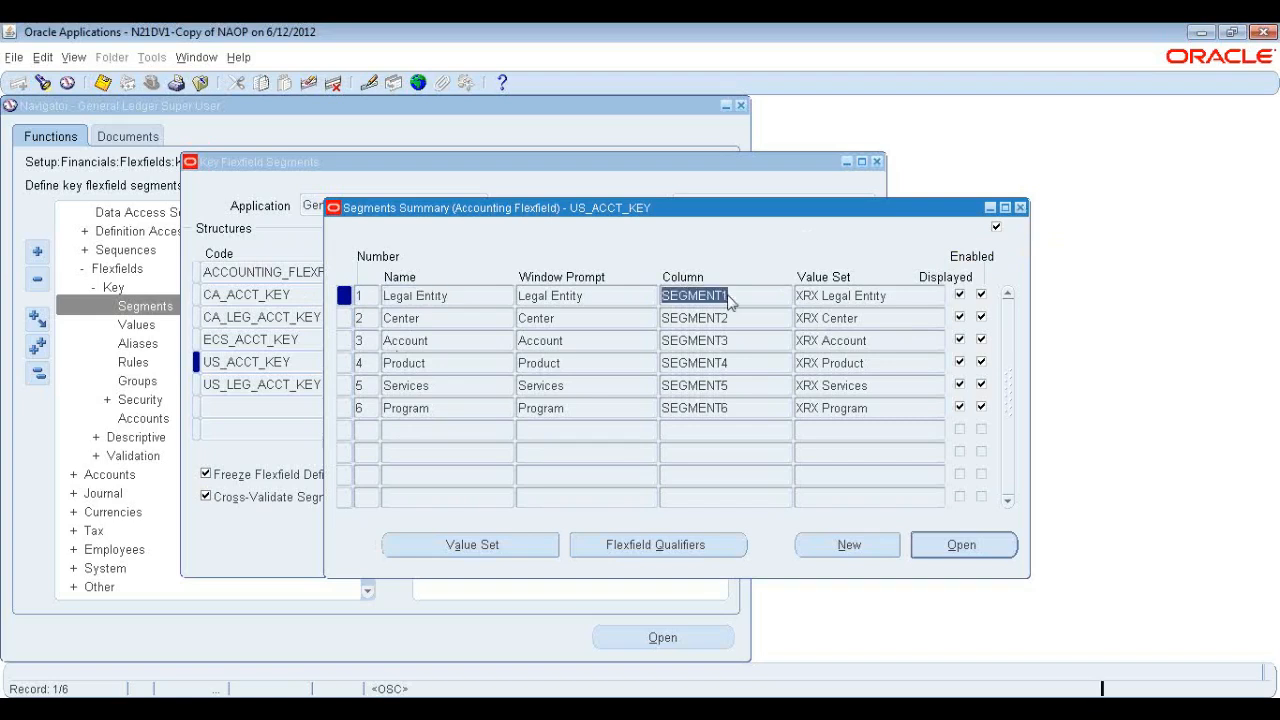
click(750, 340)
click(736, 295)
click(463, 319)
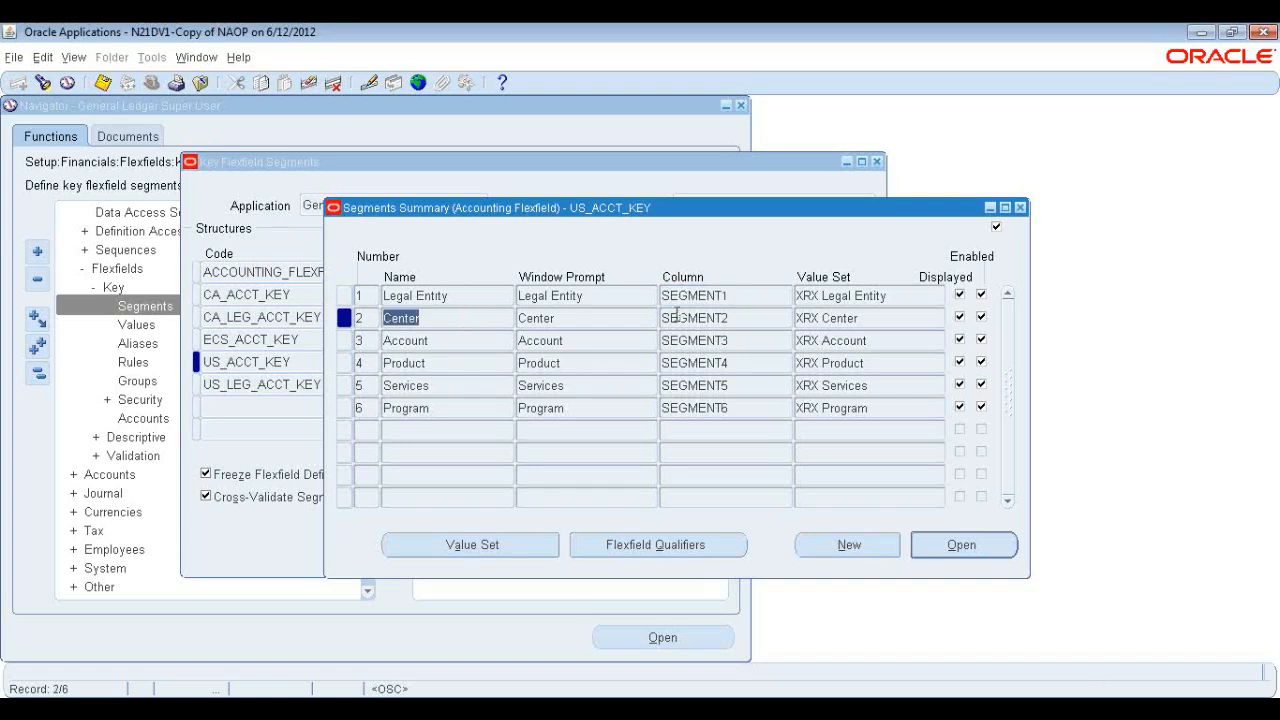
click(748, 318)
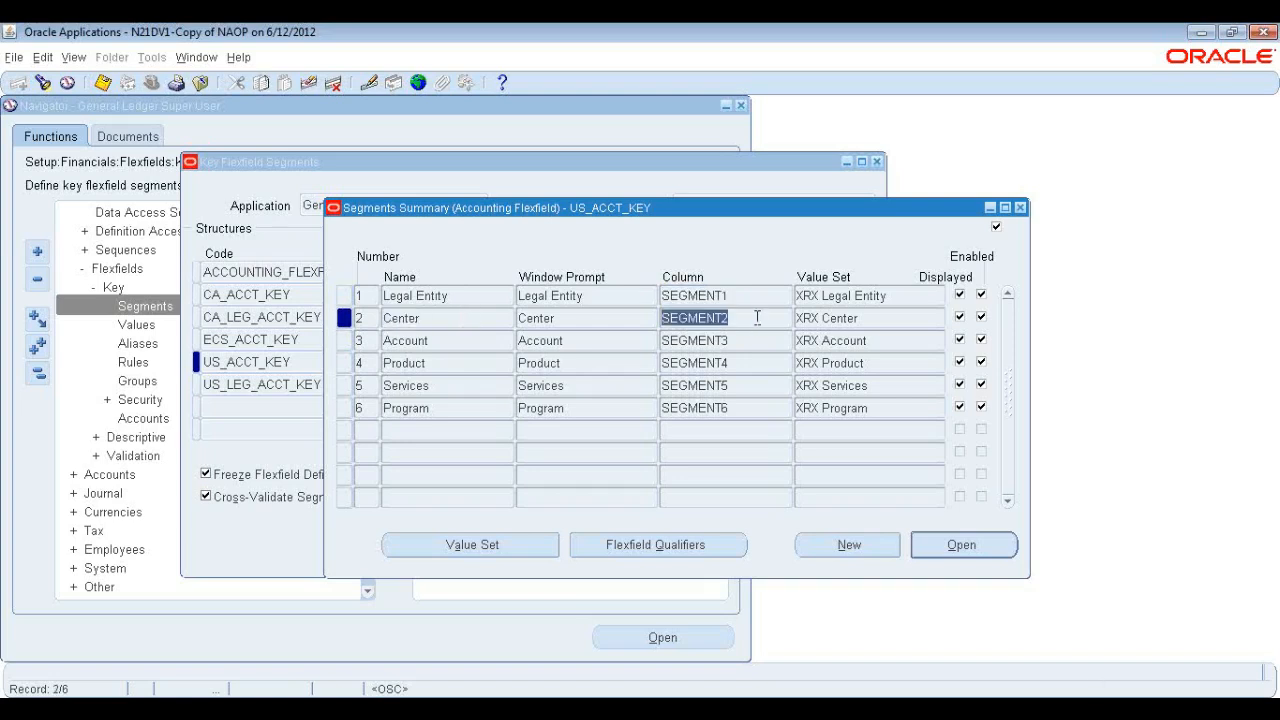
click(752, 342)
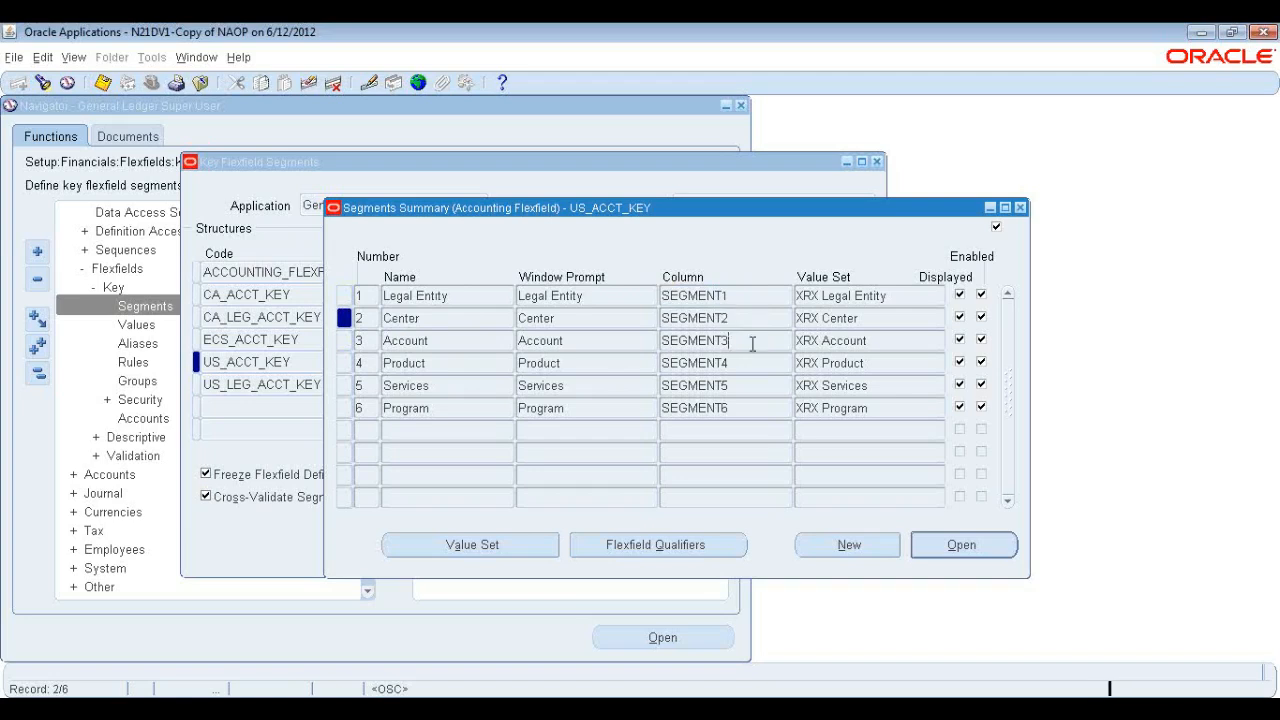
click(766, 363)
click(766, 388)
click(777, 411)
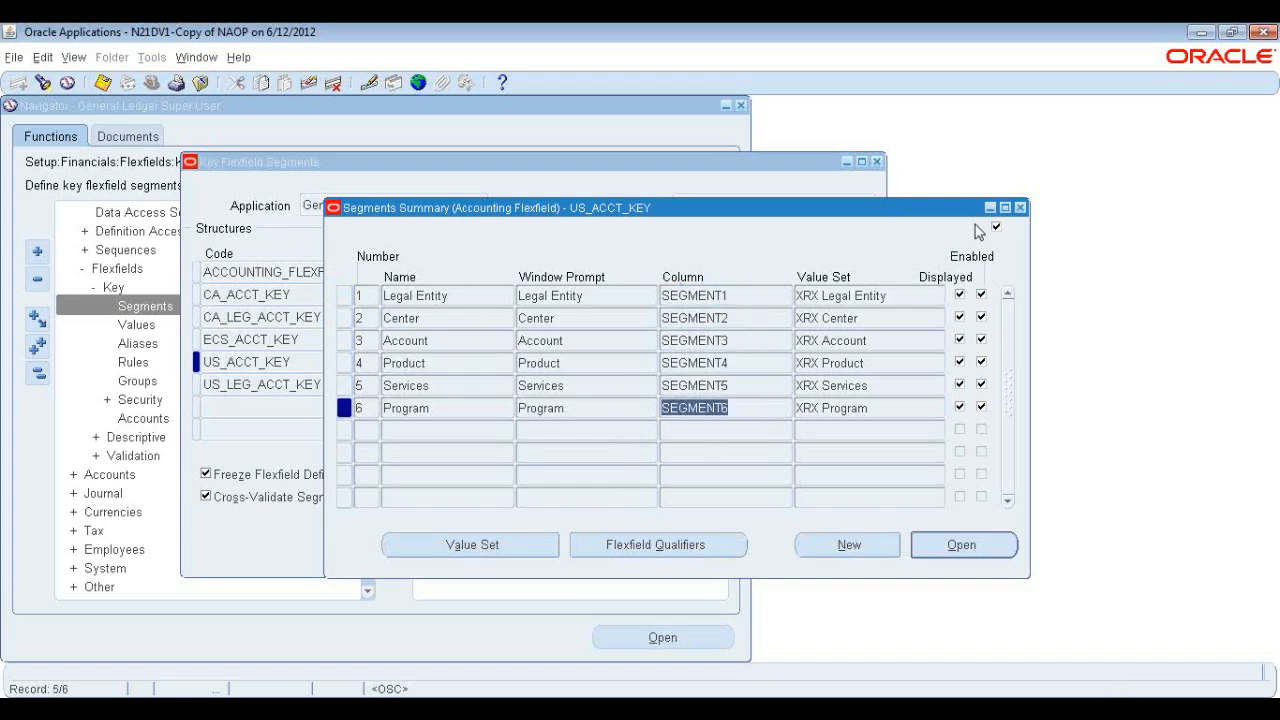
Open the XRX Program value set and browse its format type options without changing them, then close it.
click(523, 543)
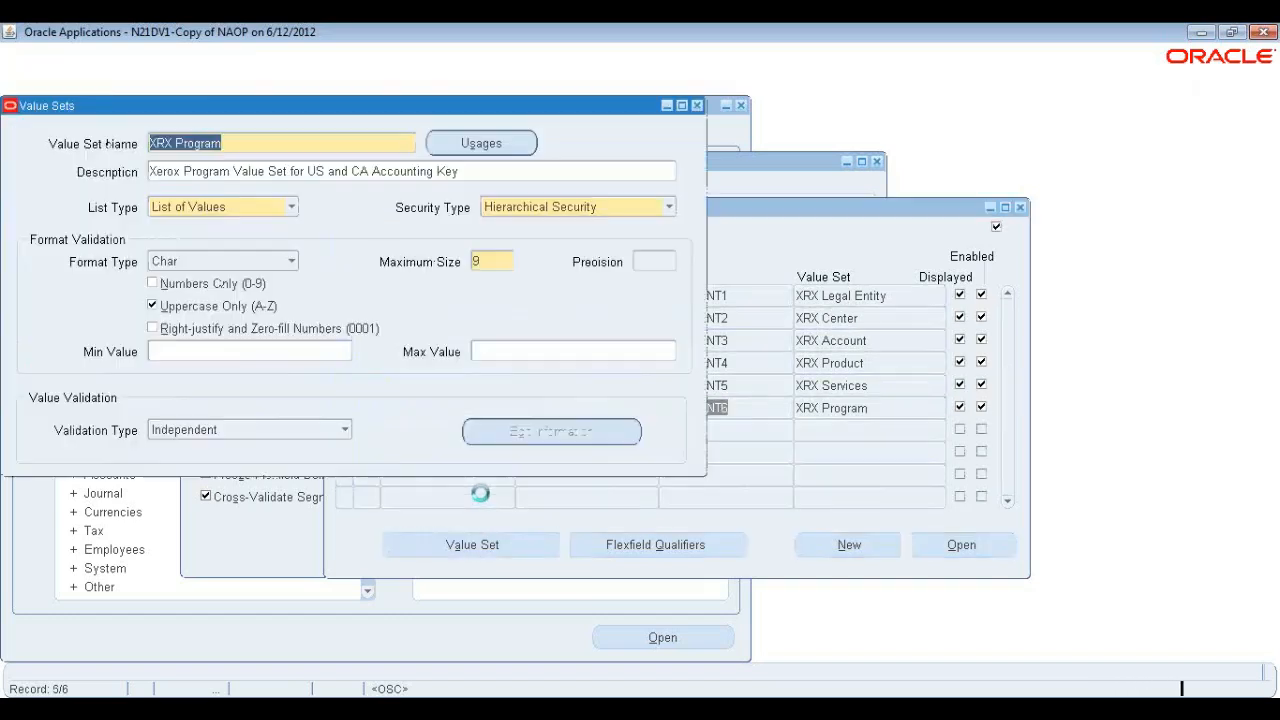
click(502, 262)
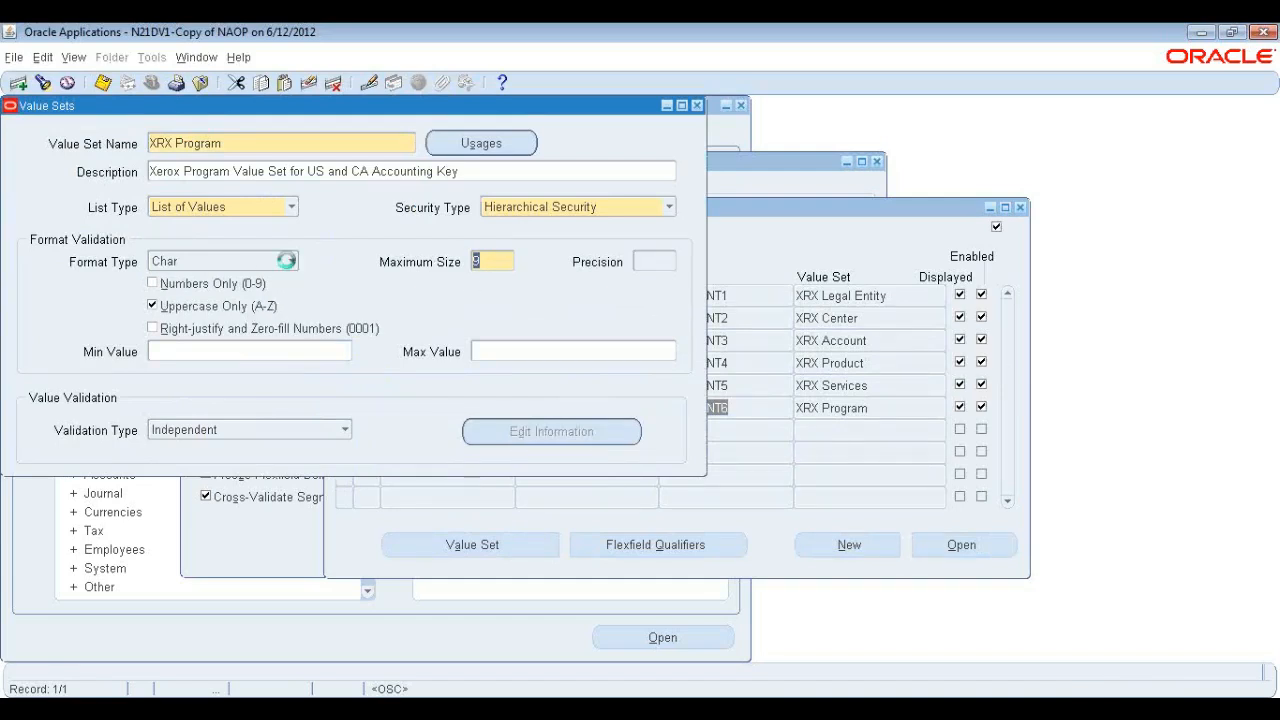
click(290, 264)
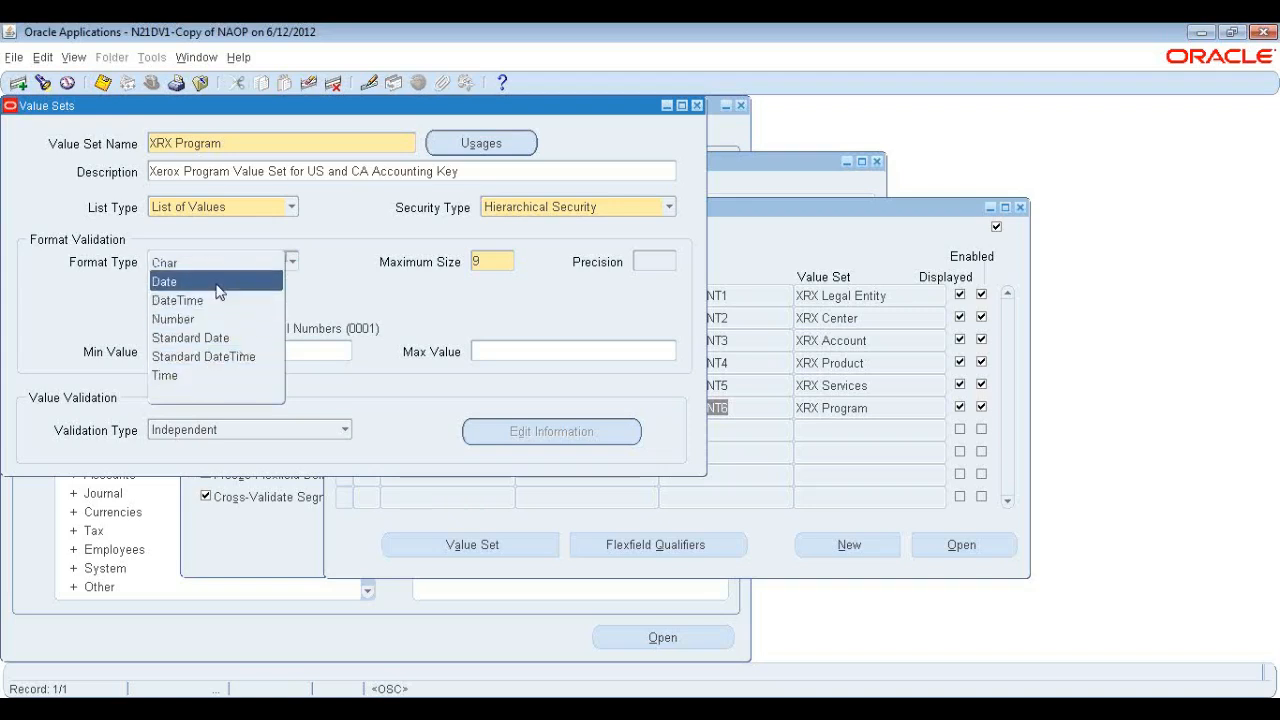
click(333, 293)
click(291, 262)
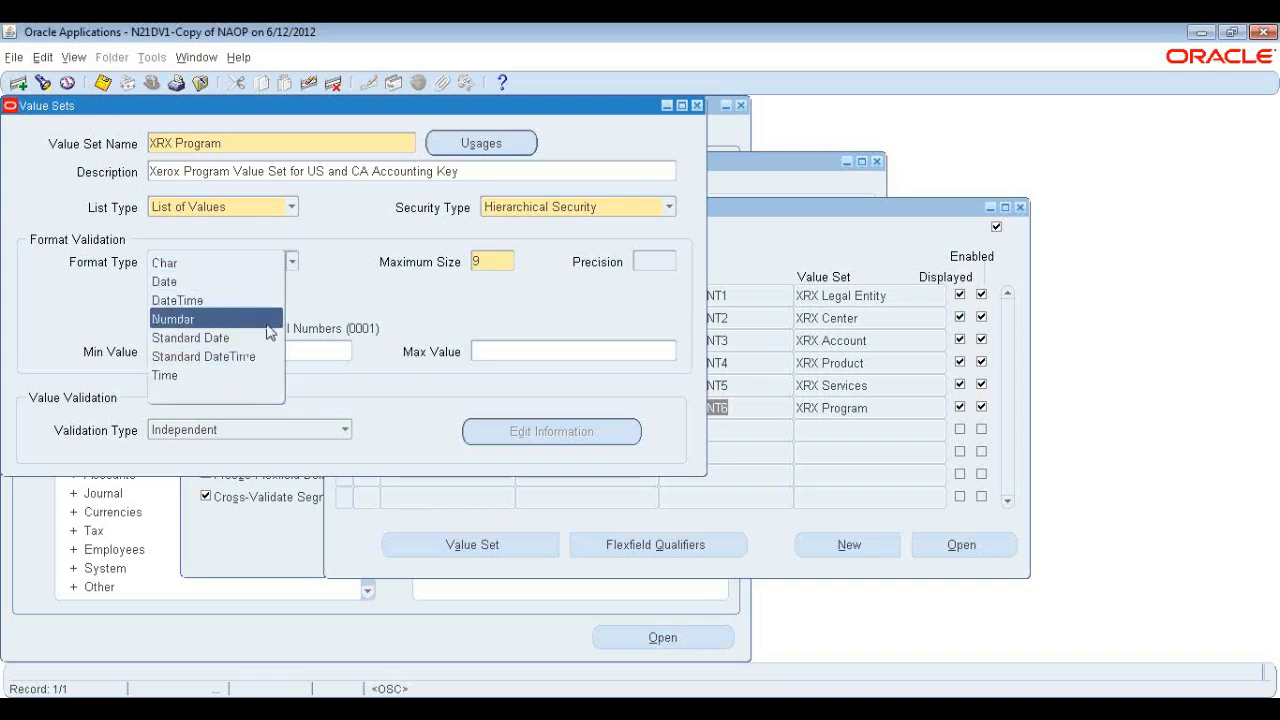
click(325, 307)
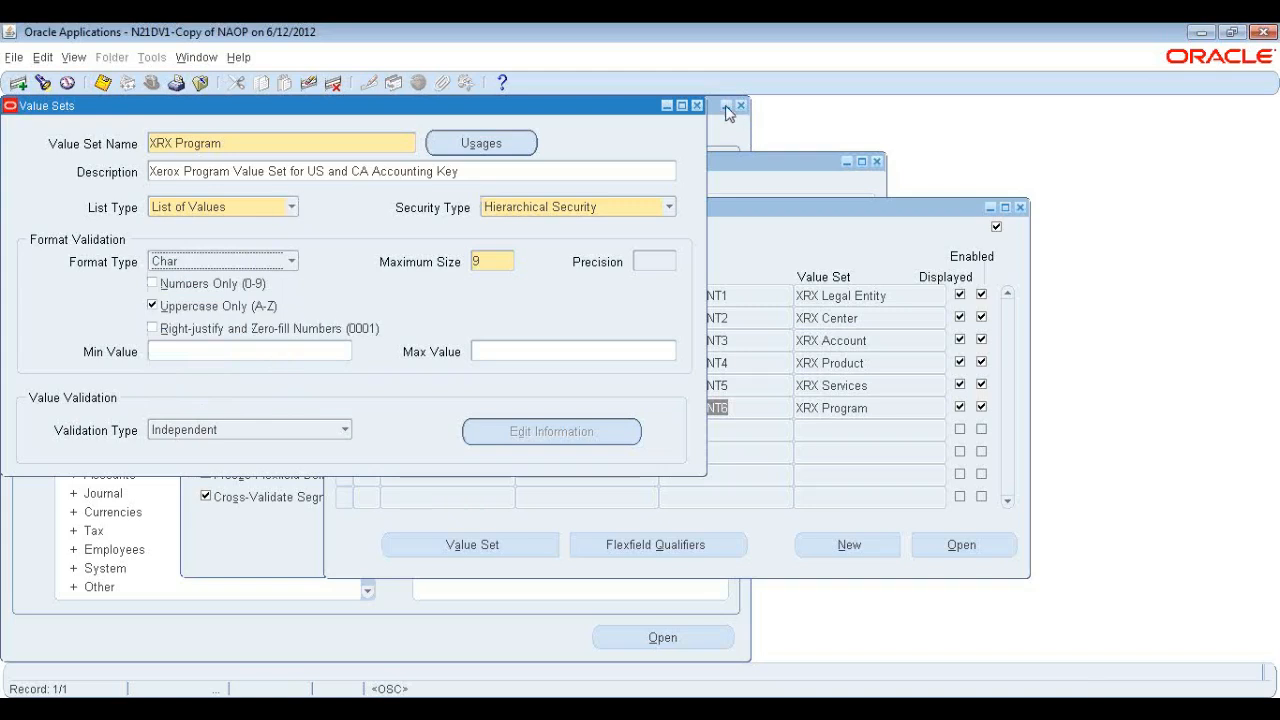
click(697, 105)
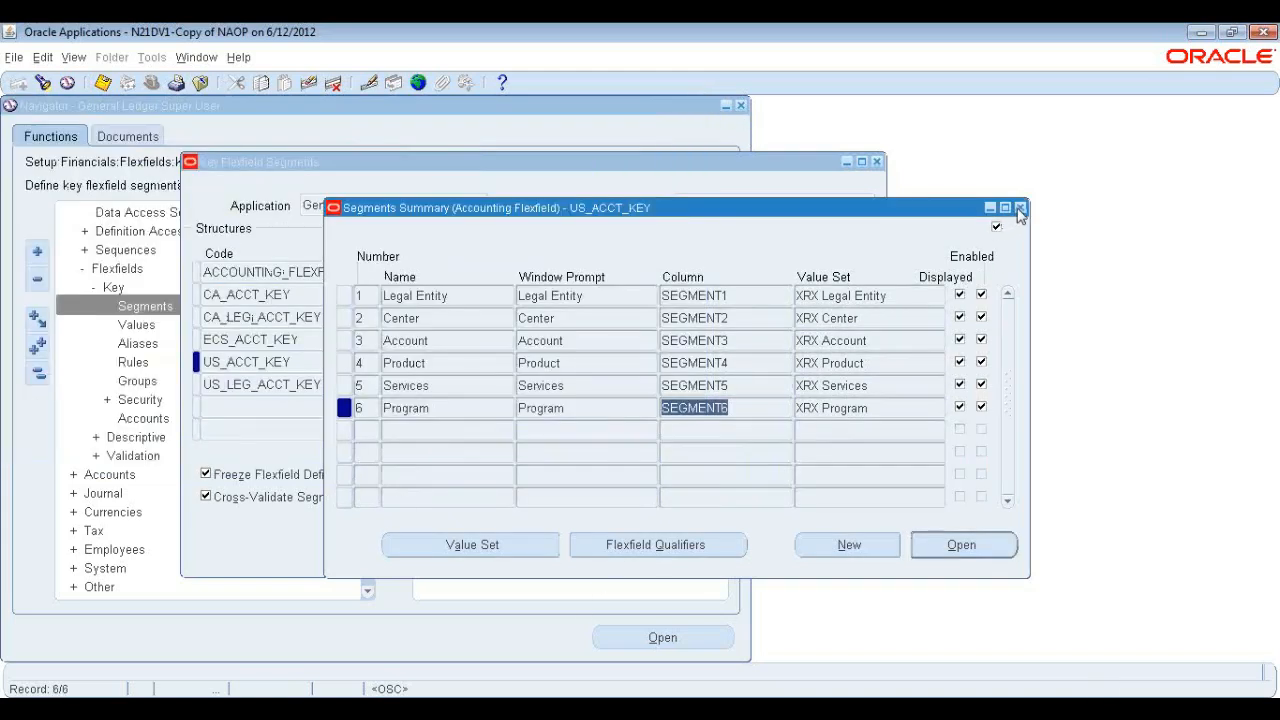
Close the segments summary and the key flexfield segments windows.
click(449, 295)
click(455, 318)
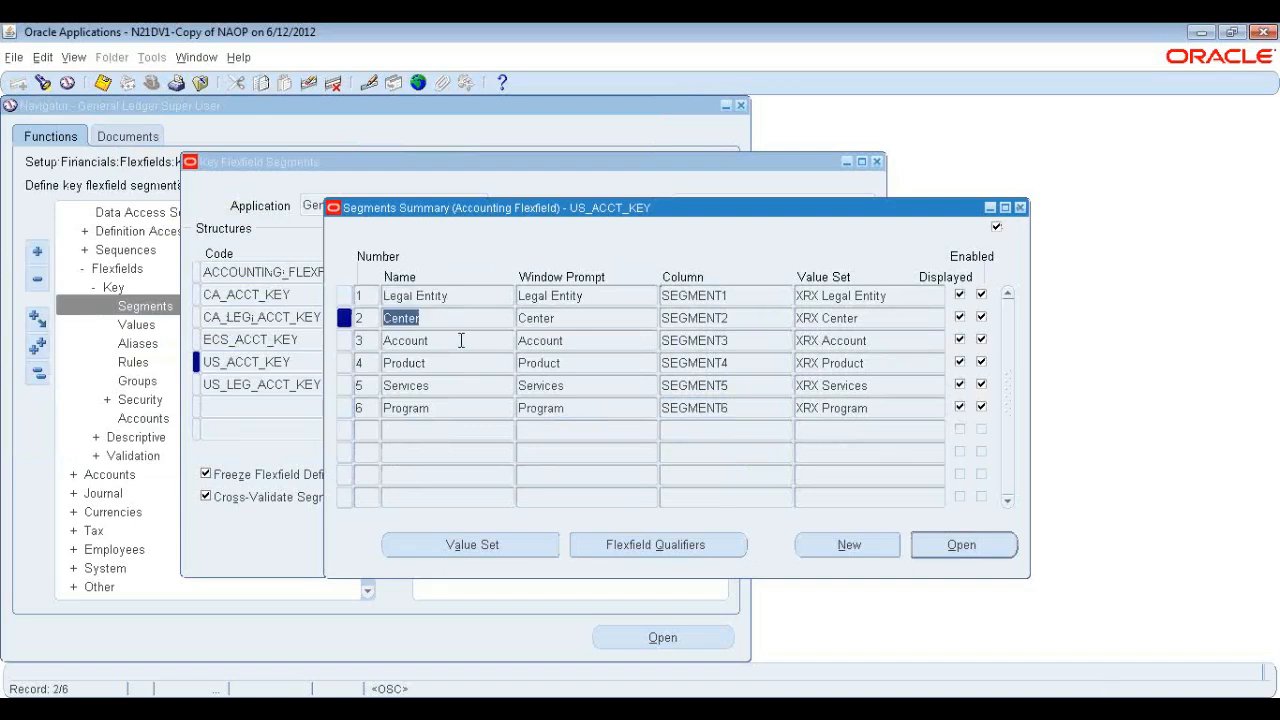
click(461, 340)
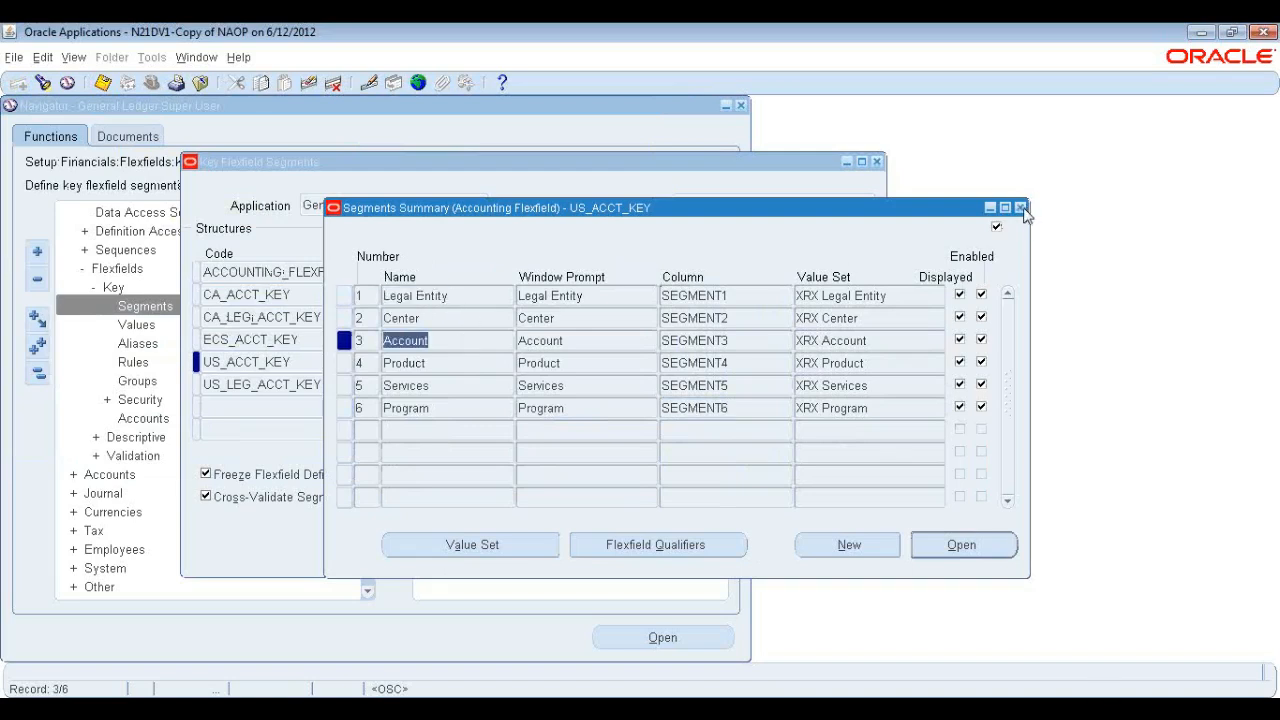
click(1020, 208)
key(ctrl+c)
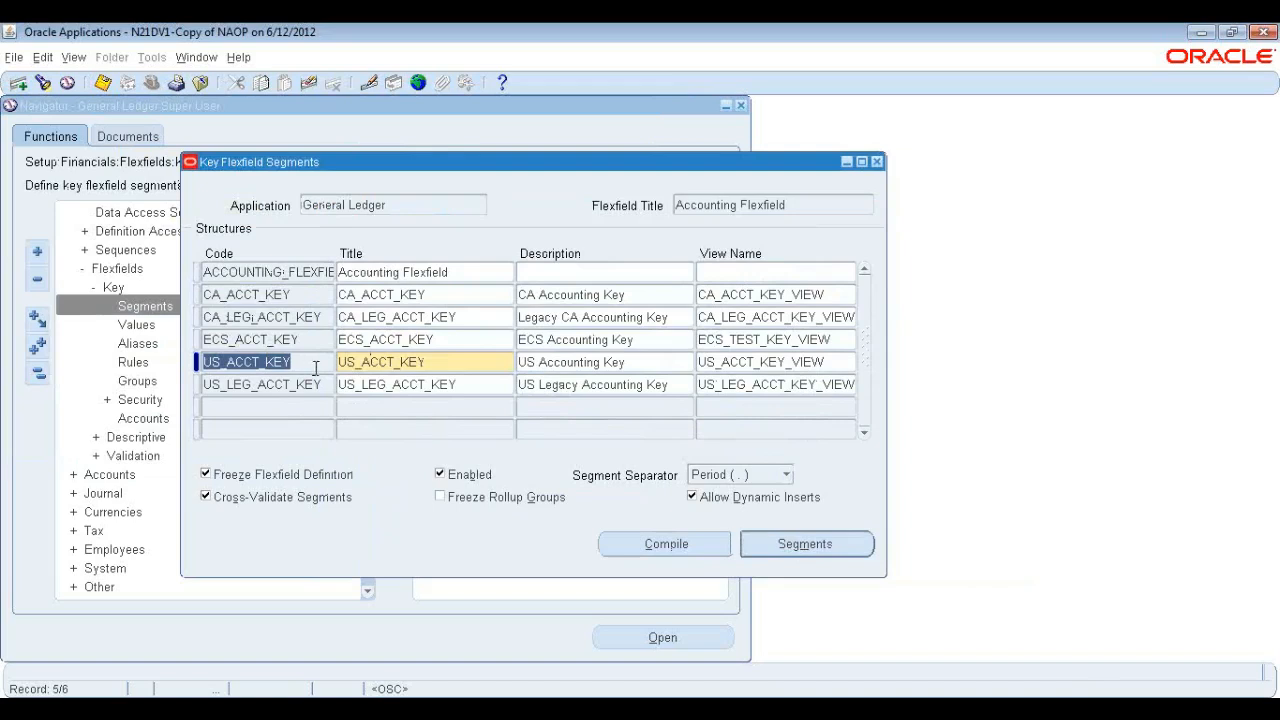
click(877, 162)
Open key flexfield segment values and find them for General Ledger, Accounting Flexfield, structure US_ACCT_KEY.
click(142, 326)
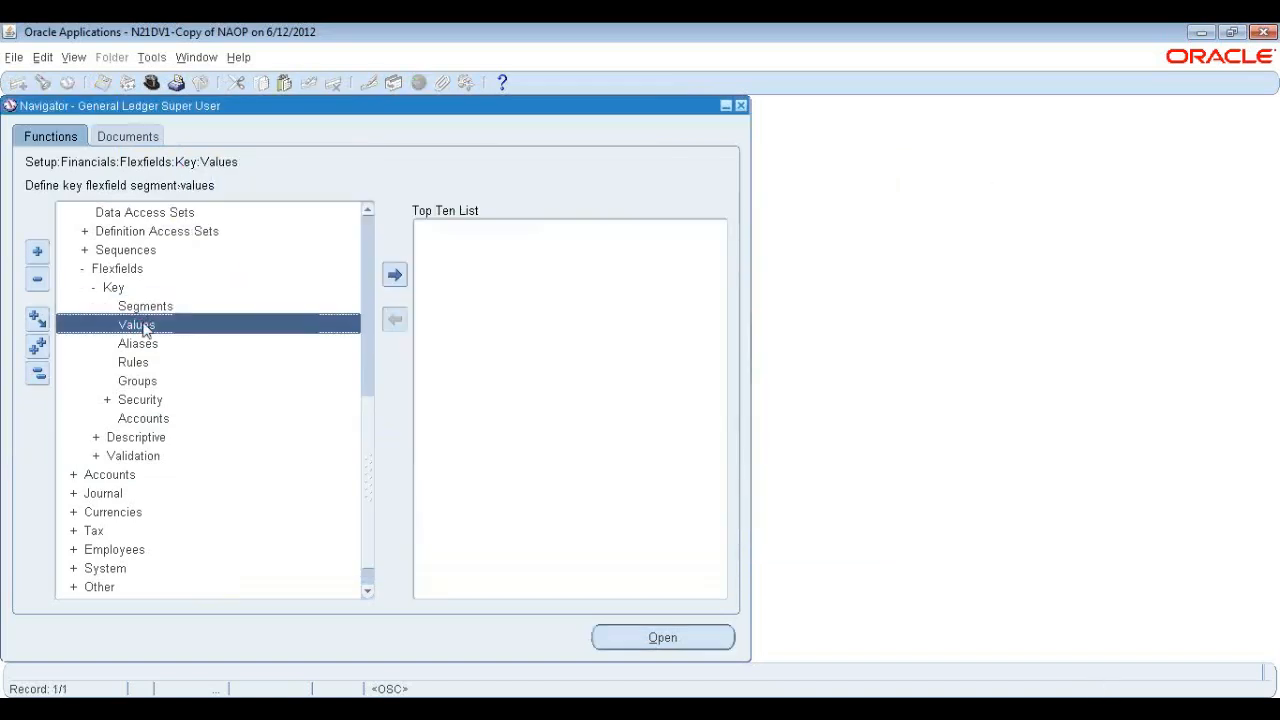
double_click(136, 326)
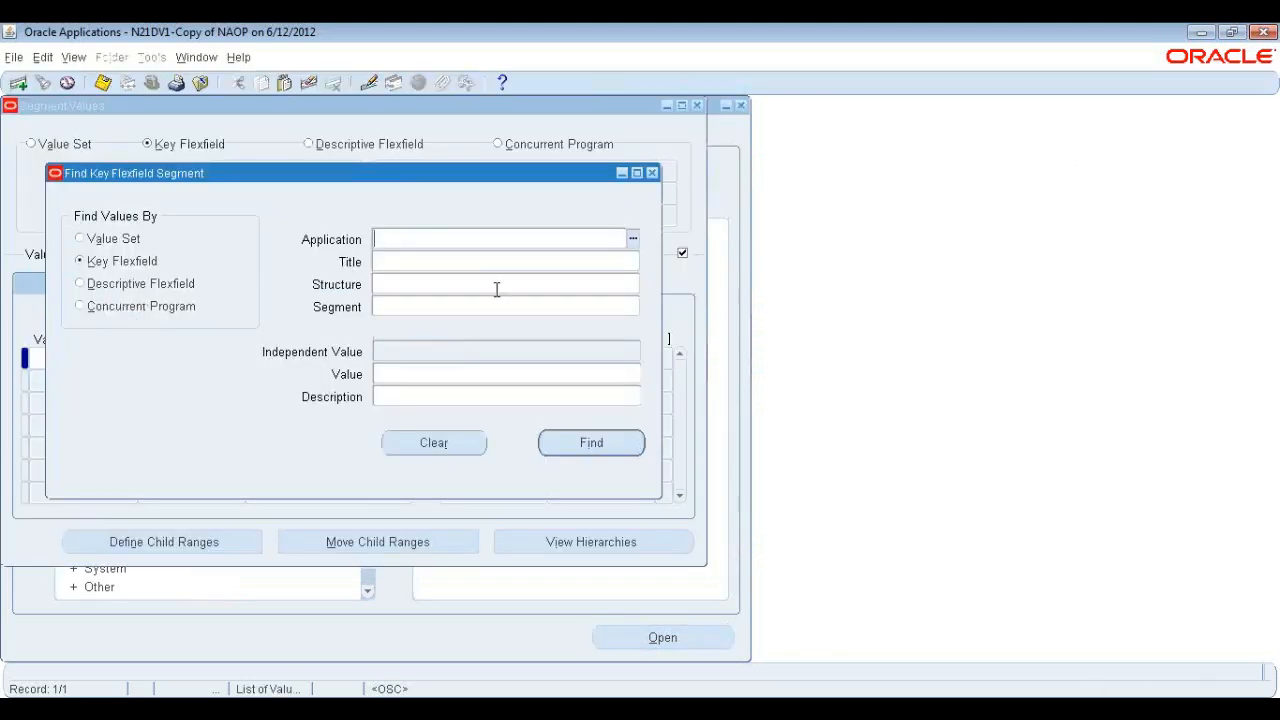
text(general)
key(Tab)
text(account)
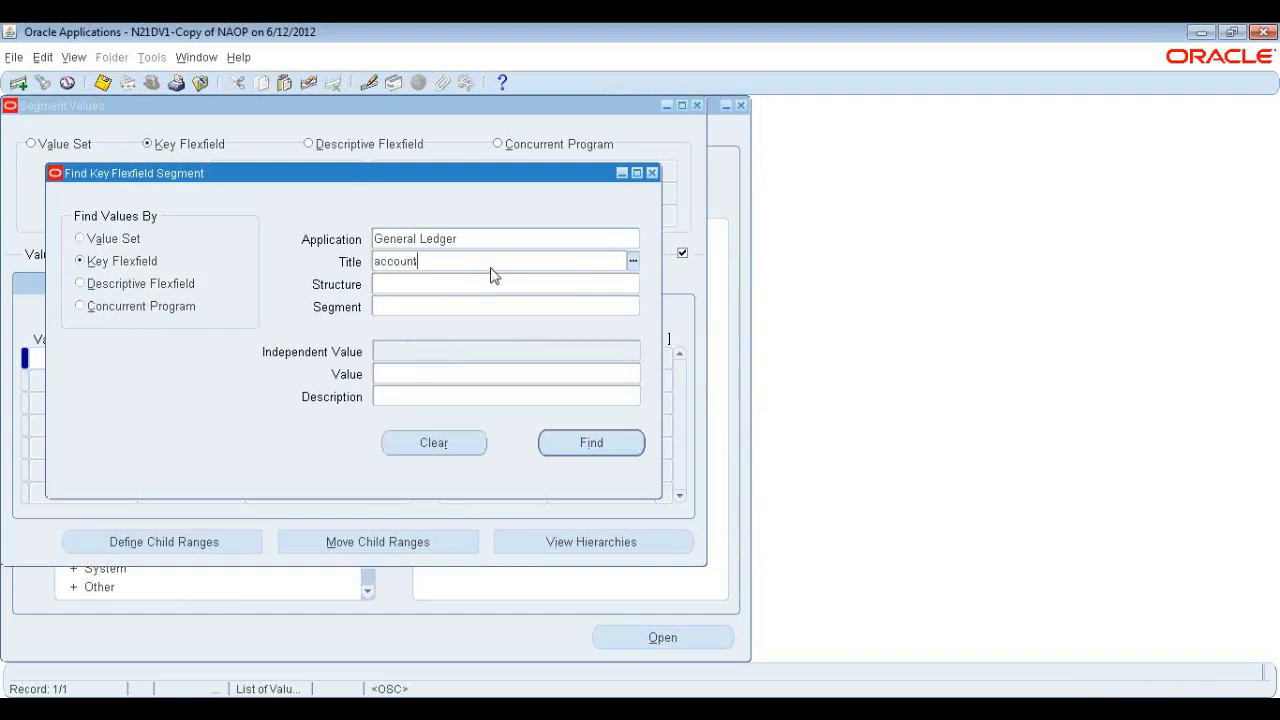
key(Tab)
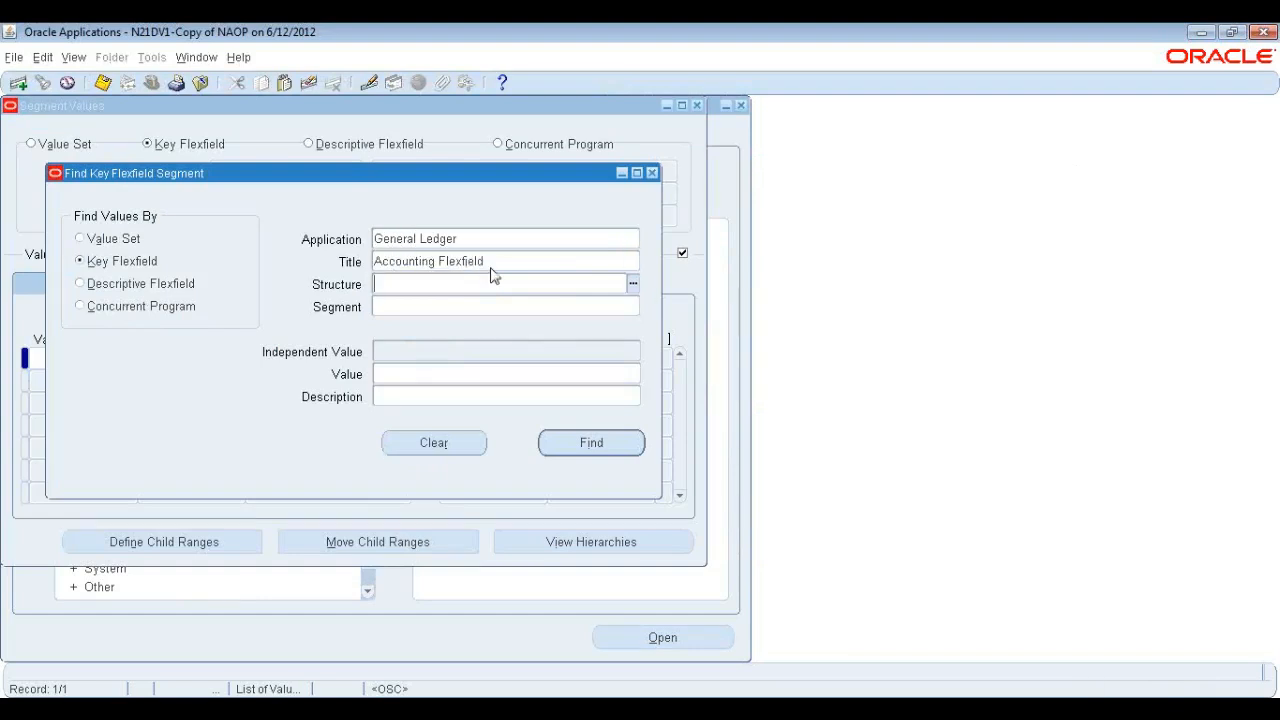
key(ctrl+v)
key(Tab)
click(596, 441)
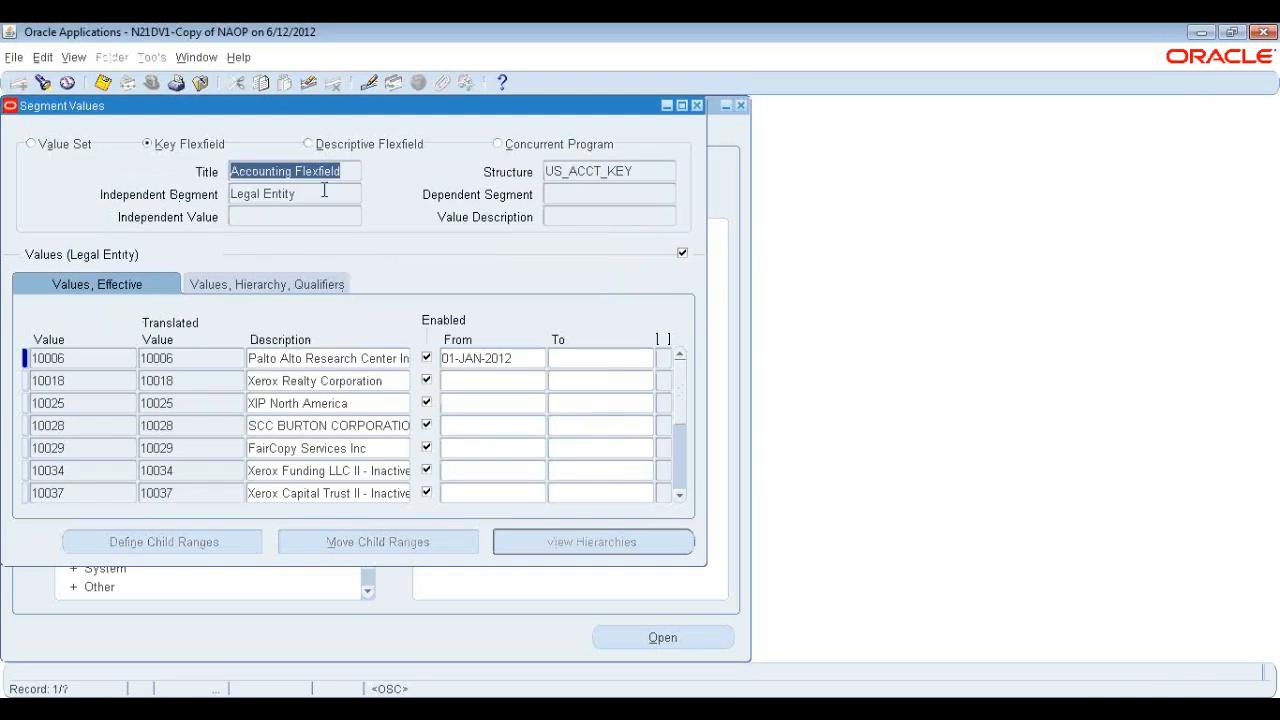
click(324, 192)
click(332, 362)
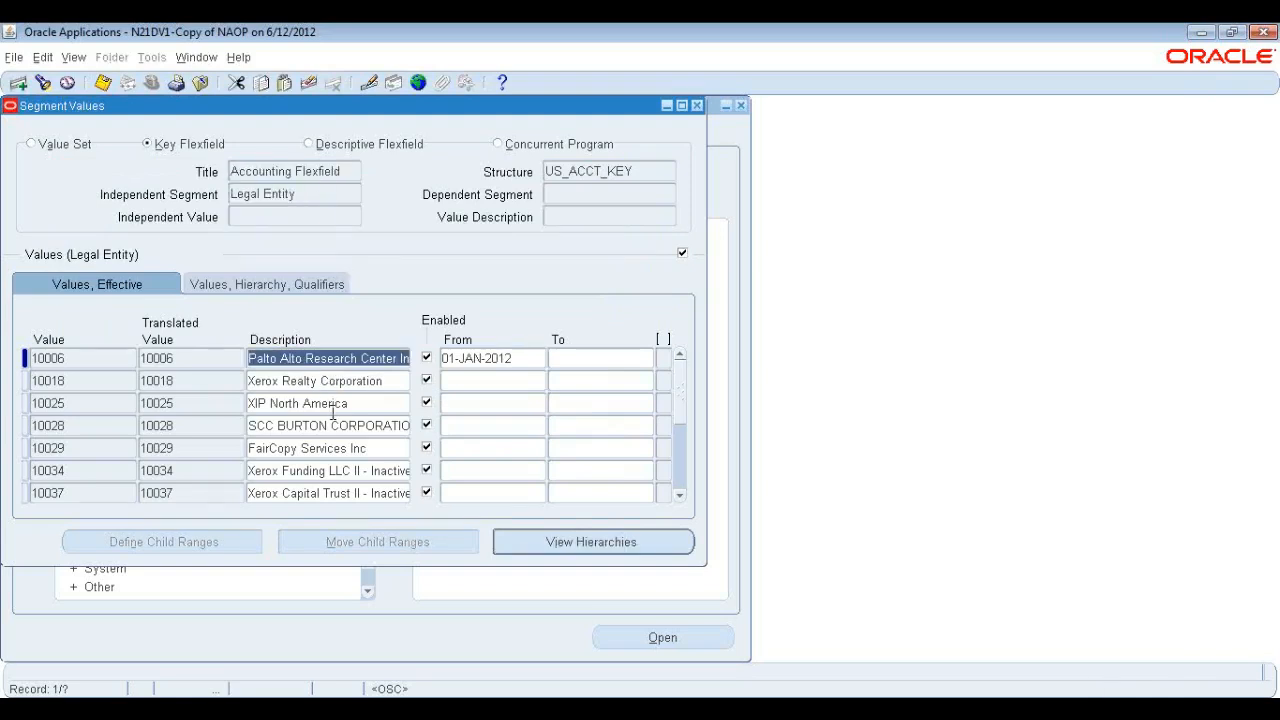
Browse the Legal Entity segment values, their descriptions and enabled dates.
drag(410, 106, 602, 149)
click(288, 401)
click(267, 402)
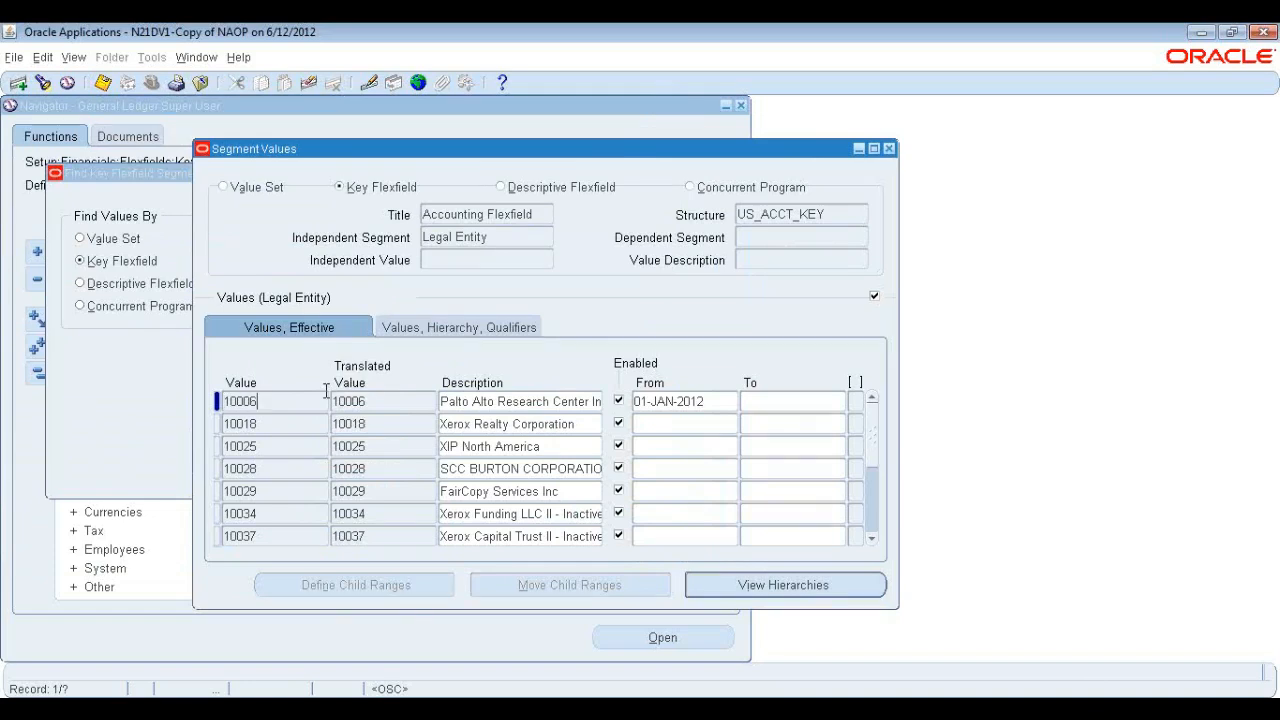
drag(441, 401, 519, 403)
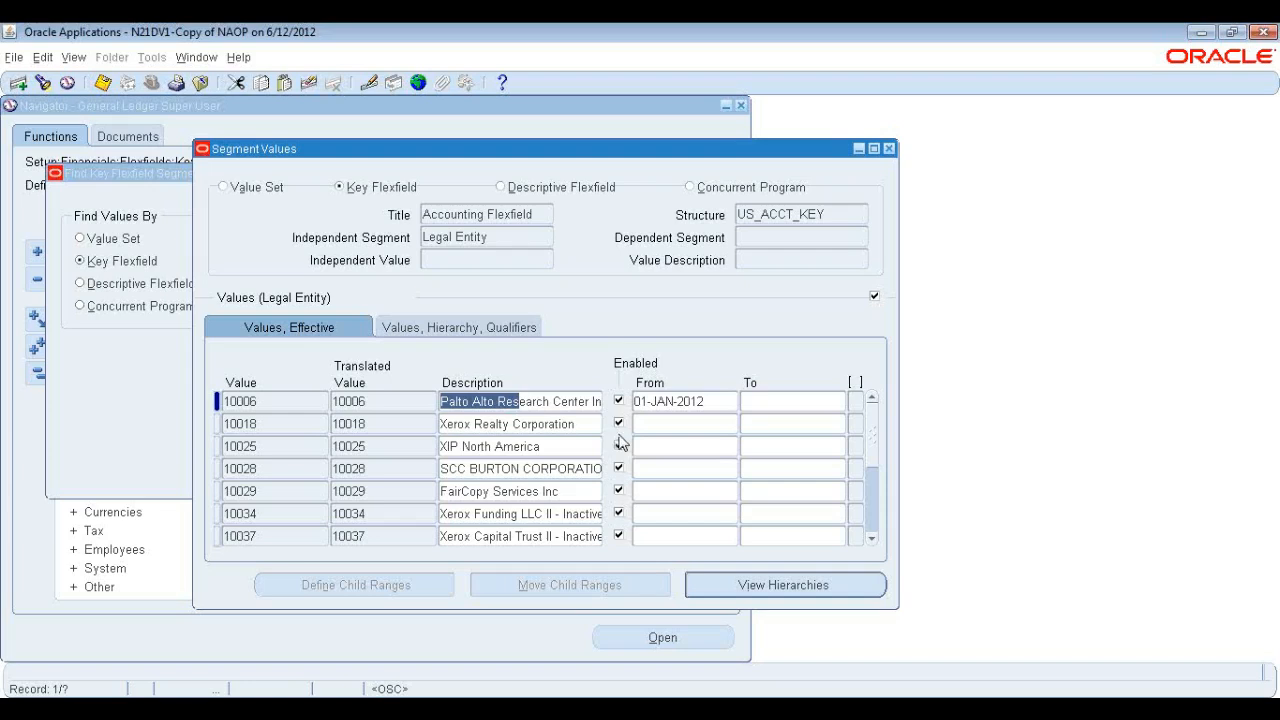
click(276, 423)
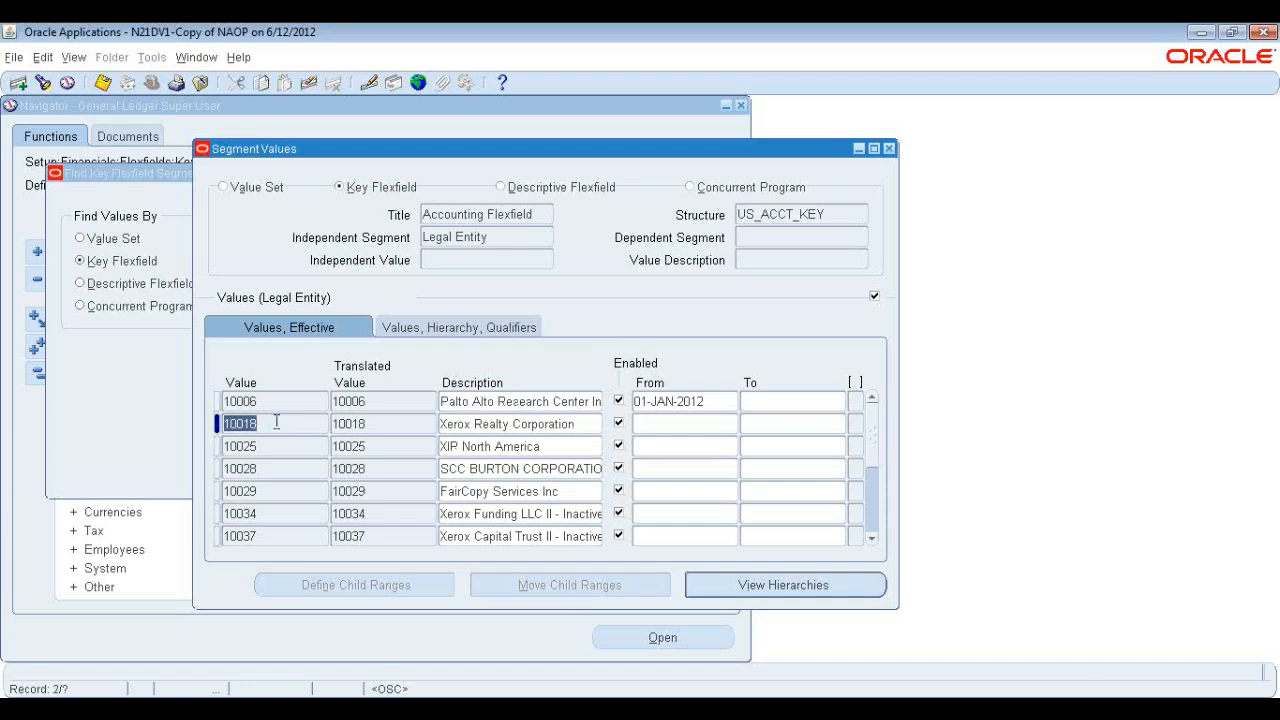
click(506, 422)
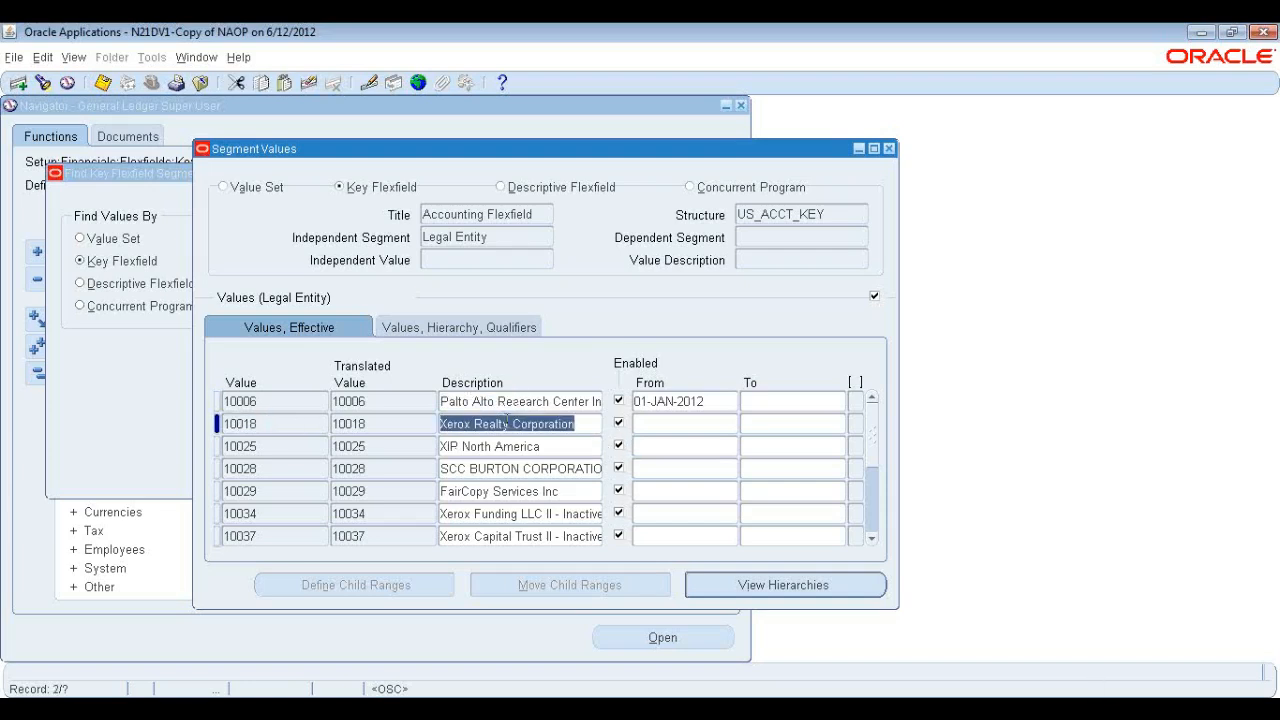
click(463, 491)
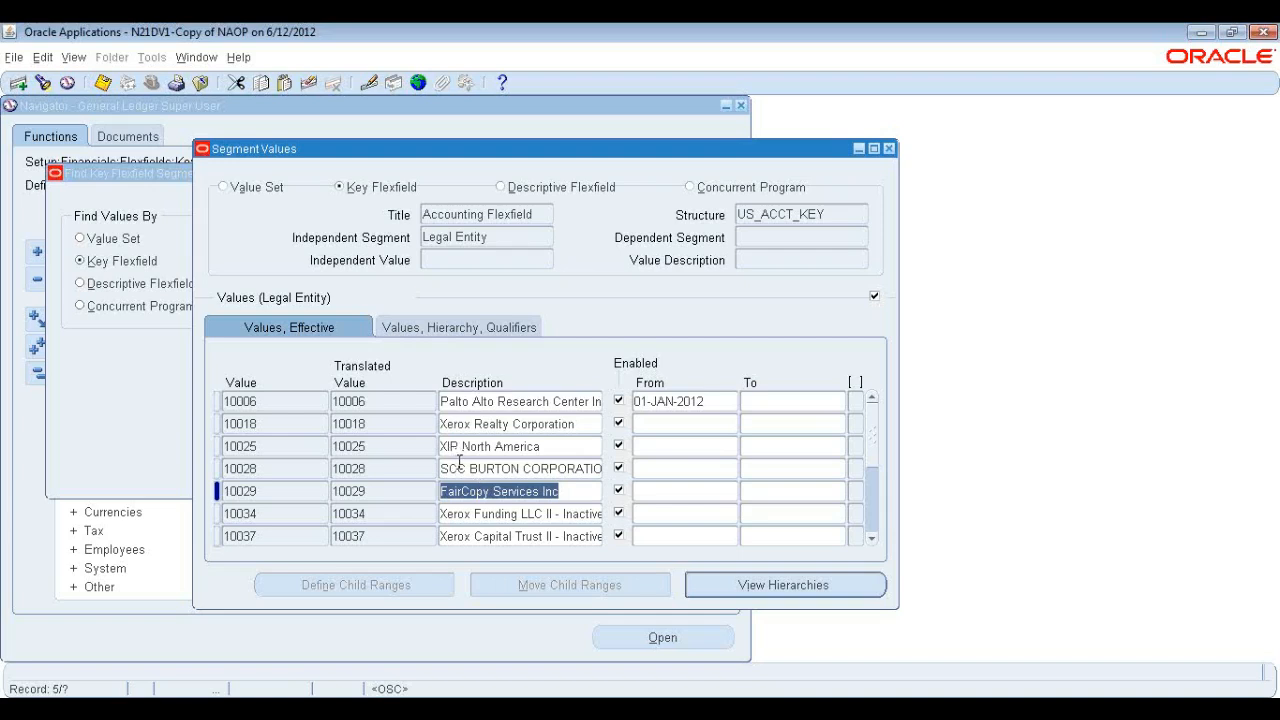
click(408, 512)
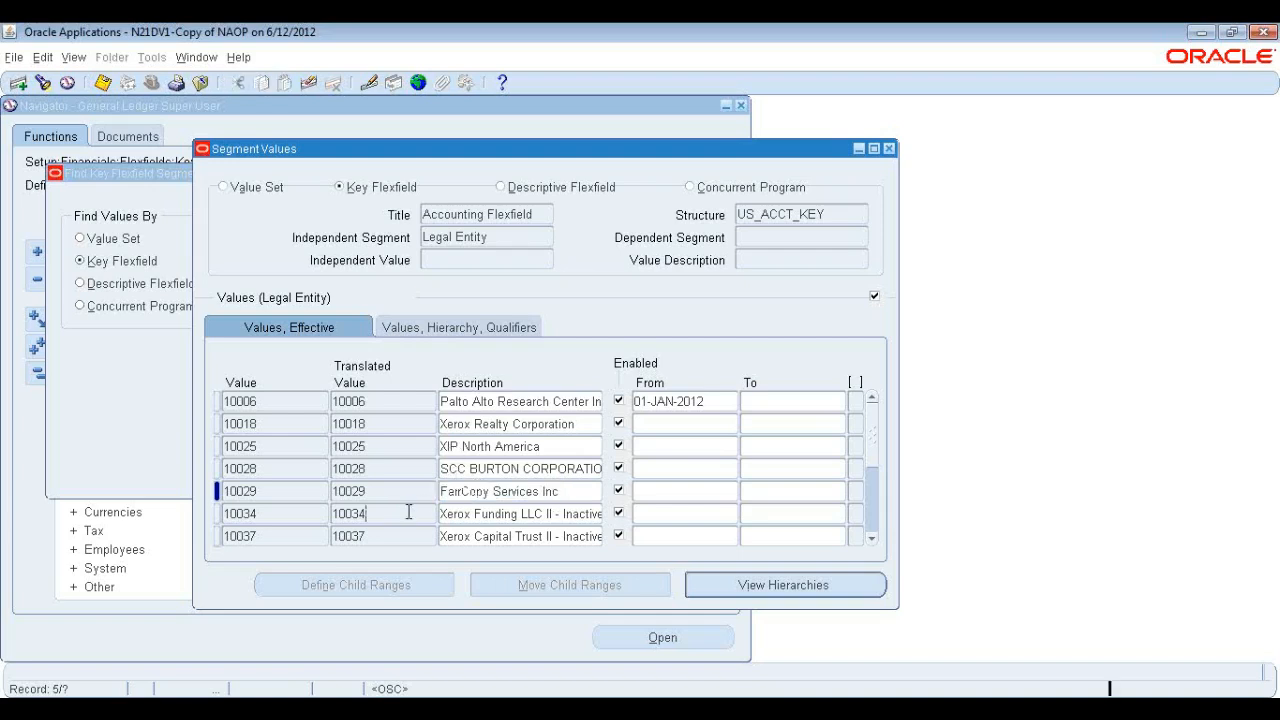
click(871, 539)
click(871, 539)
click(557, 513)
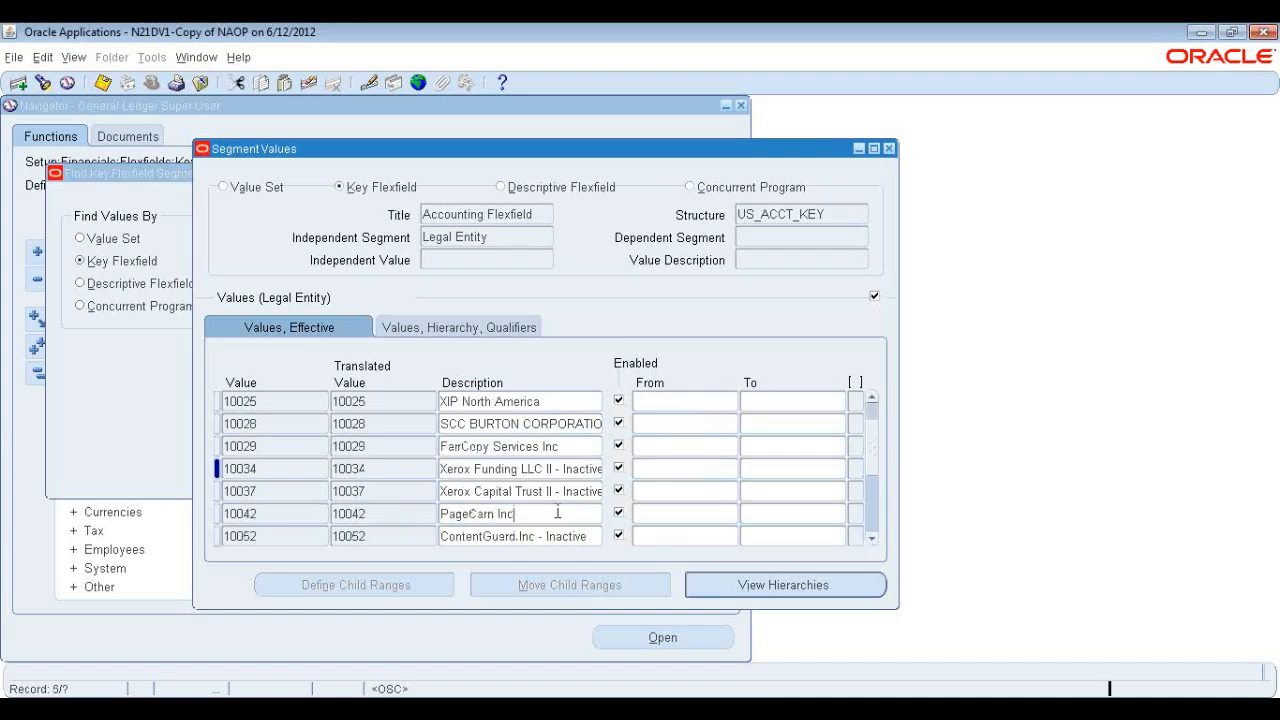
click(548, 468)
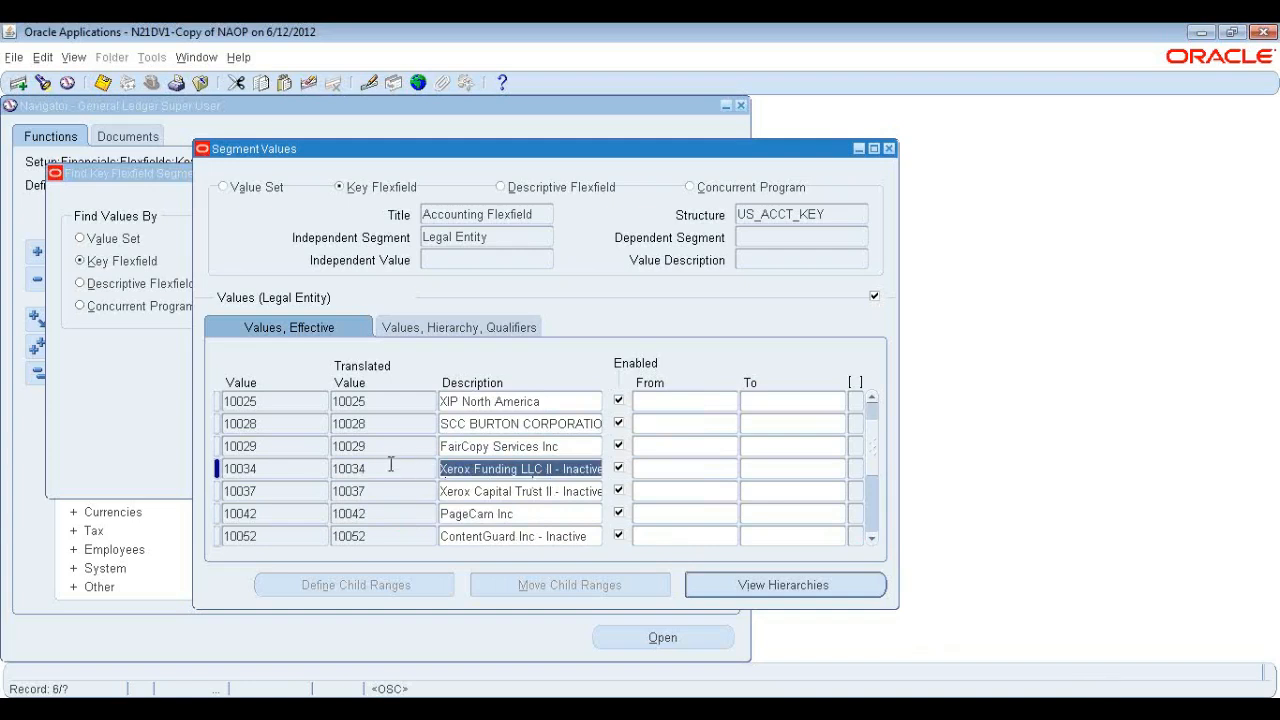
click(390, 466)
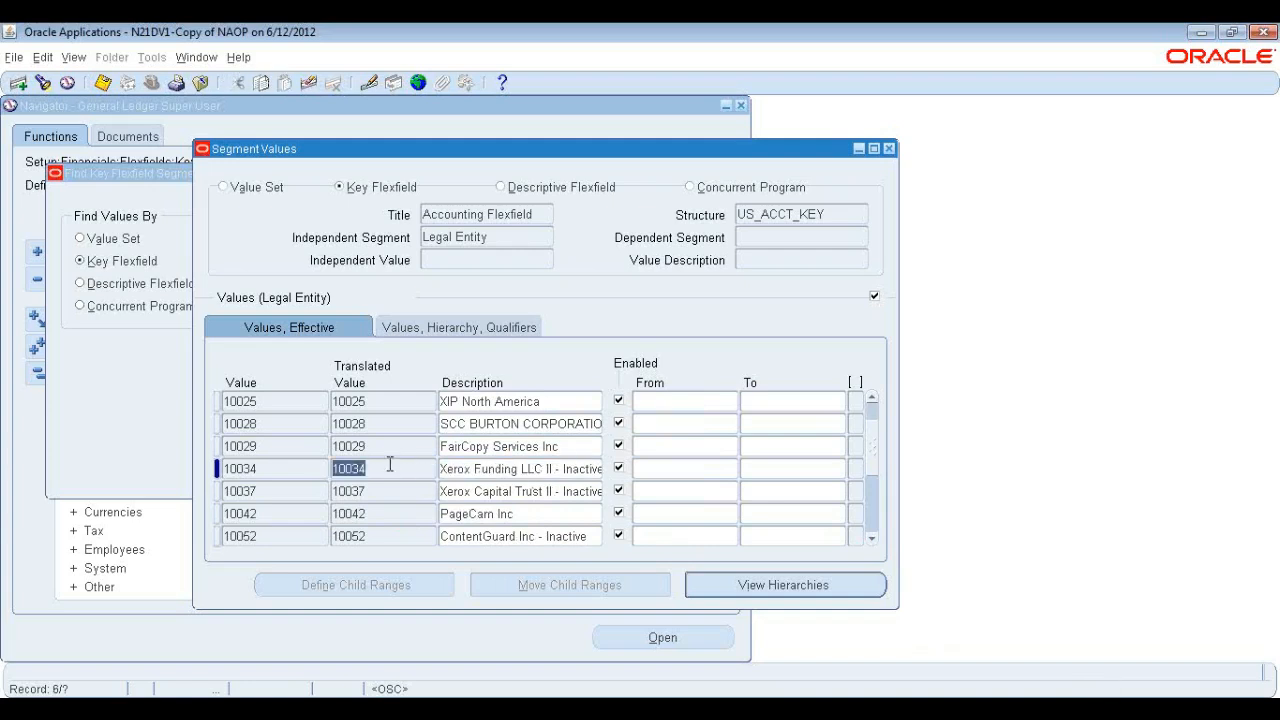
Switch to the Center segment and browse its values, descriptions and effective end dates.
click(507, 238)
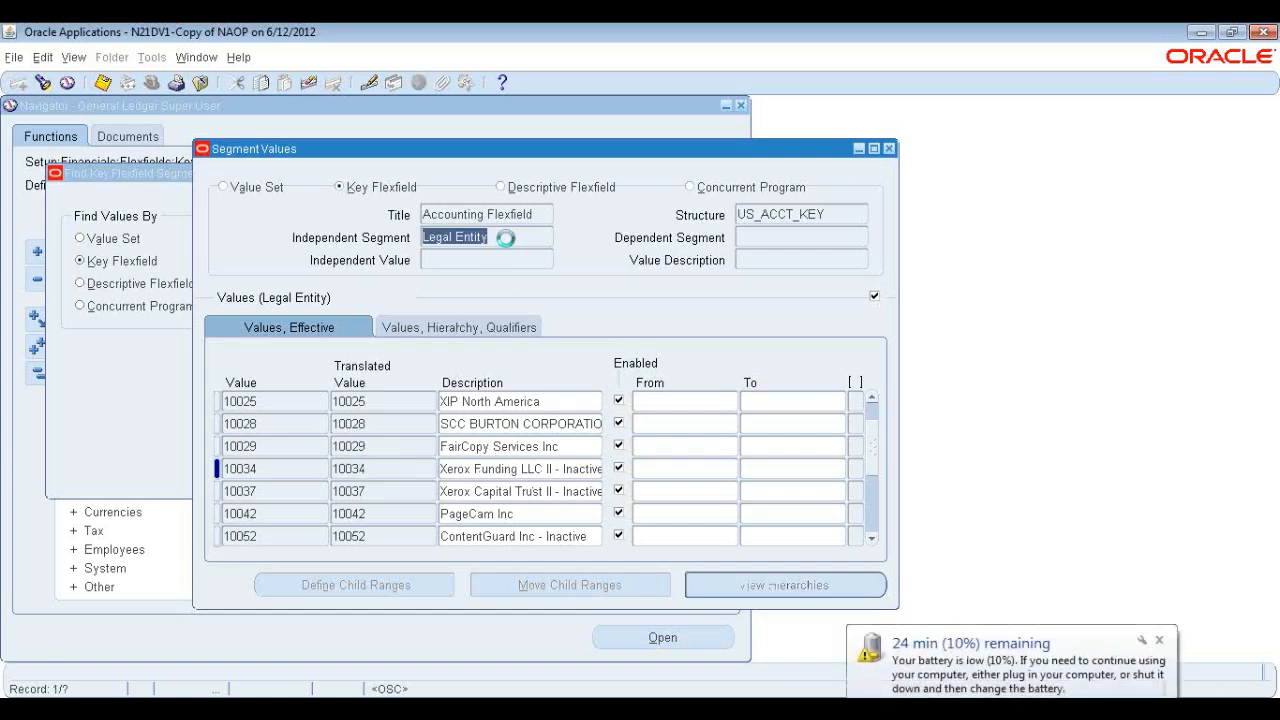
key(Down)
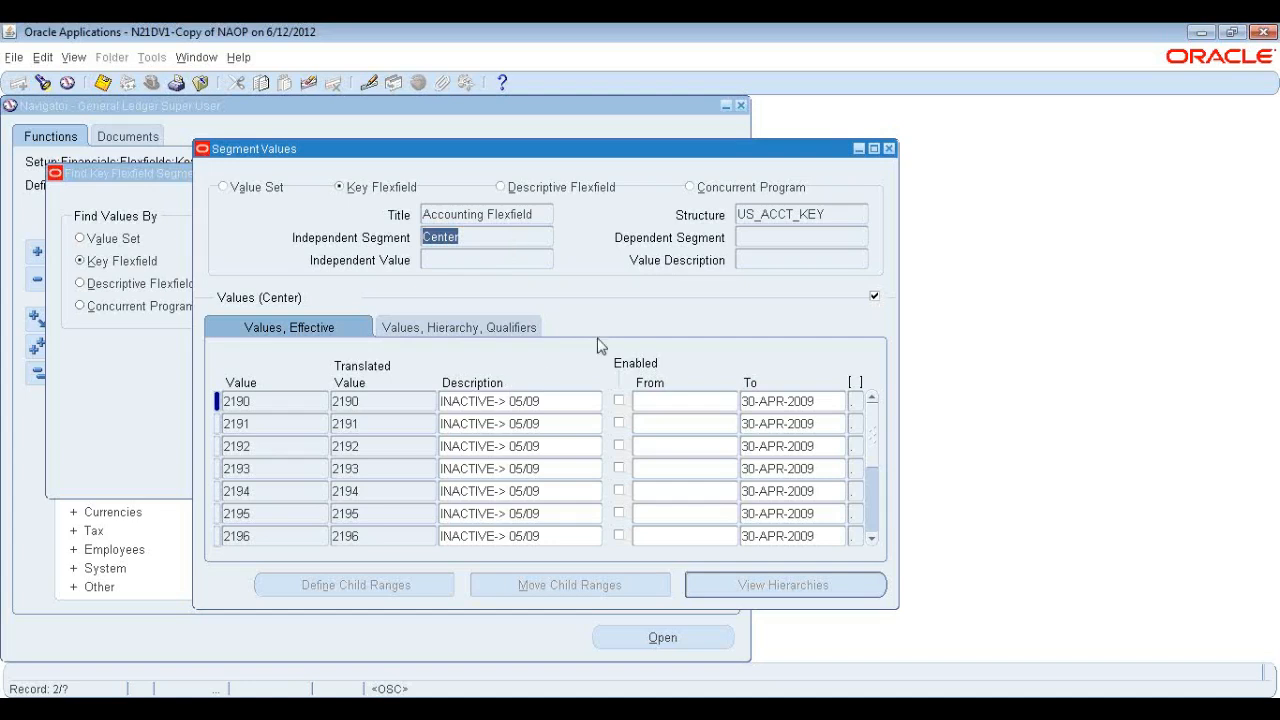
click(570, 460)
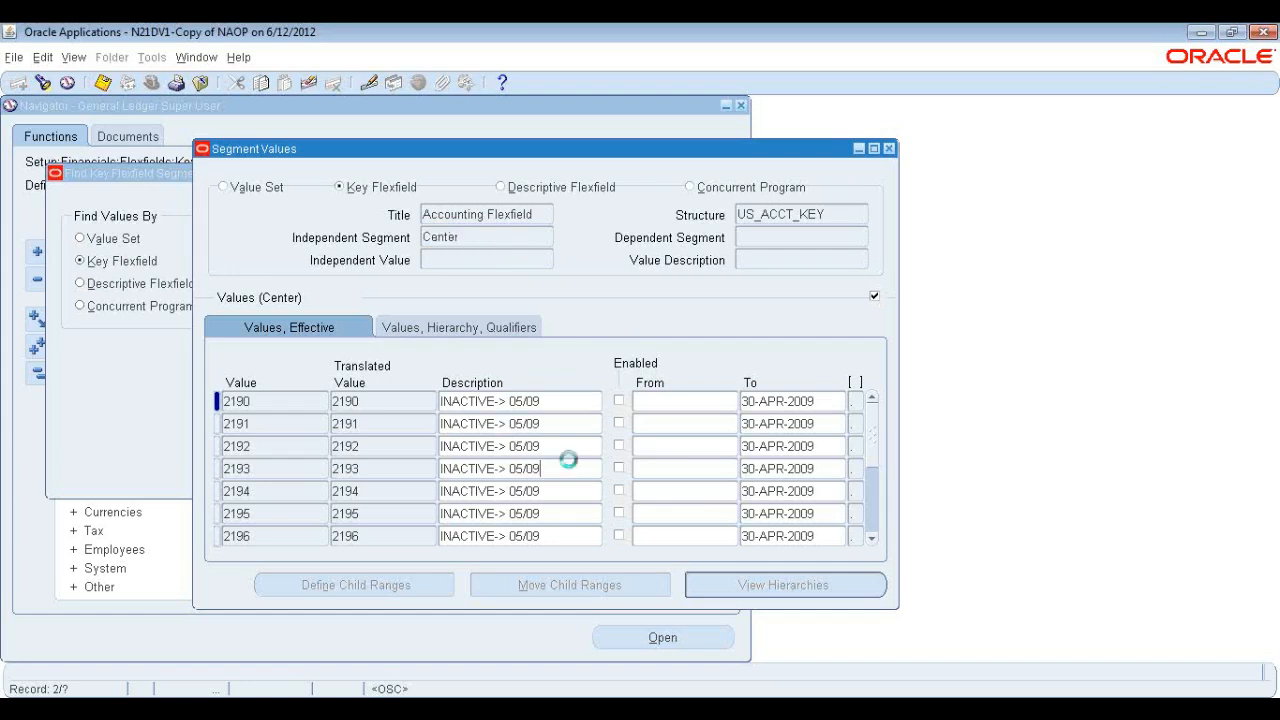
scroll(643, 395, down, 6)
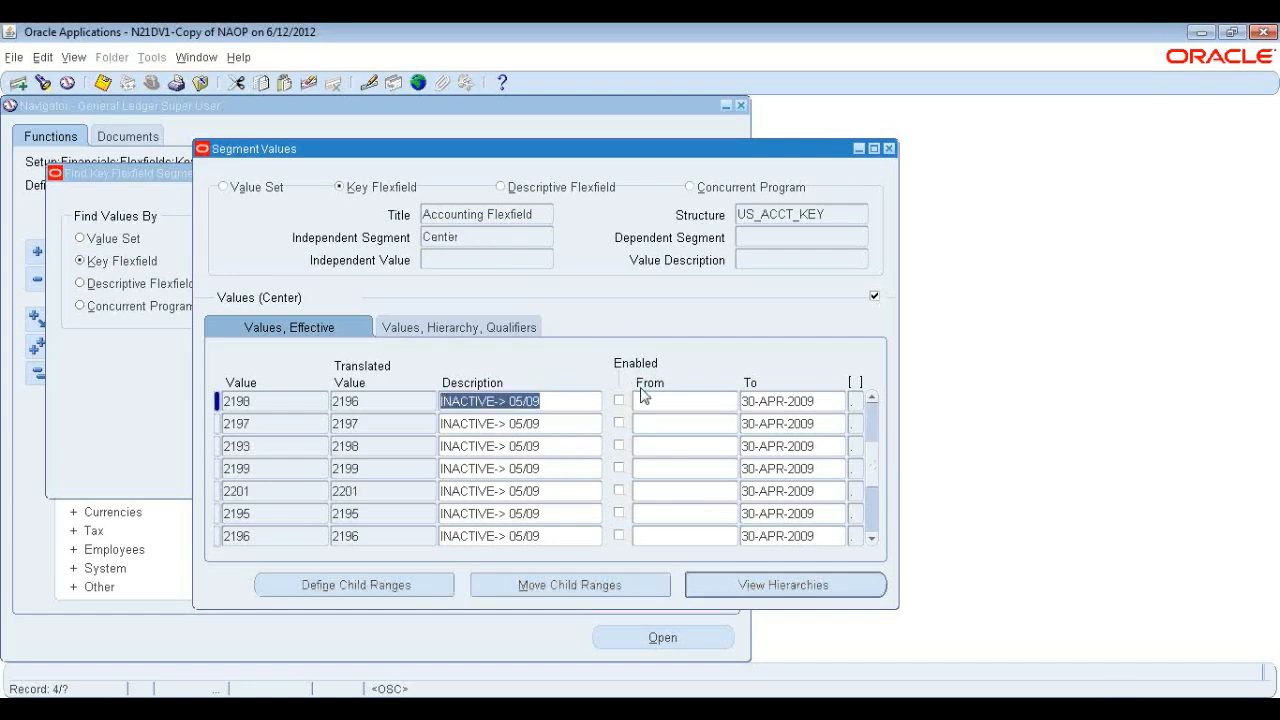
scroll(641, 392, down, 5)
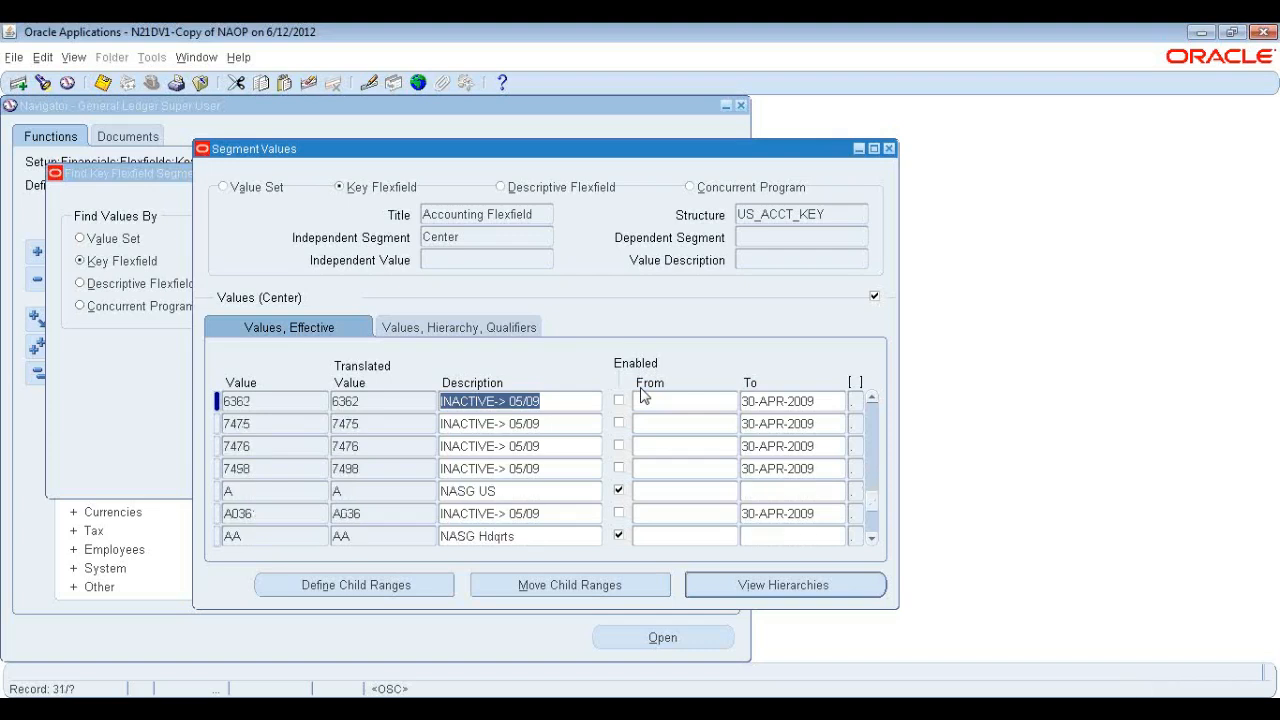
click(828, 401)
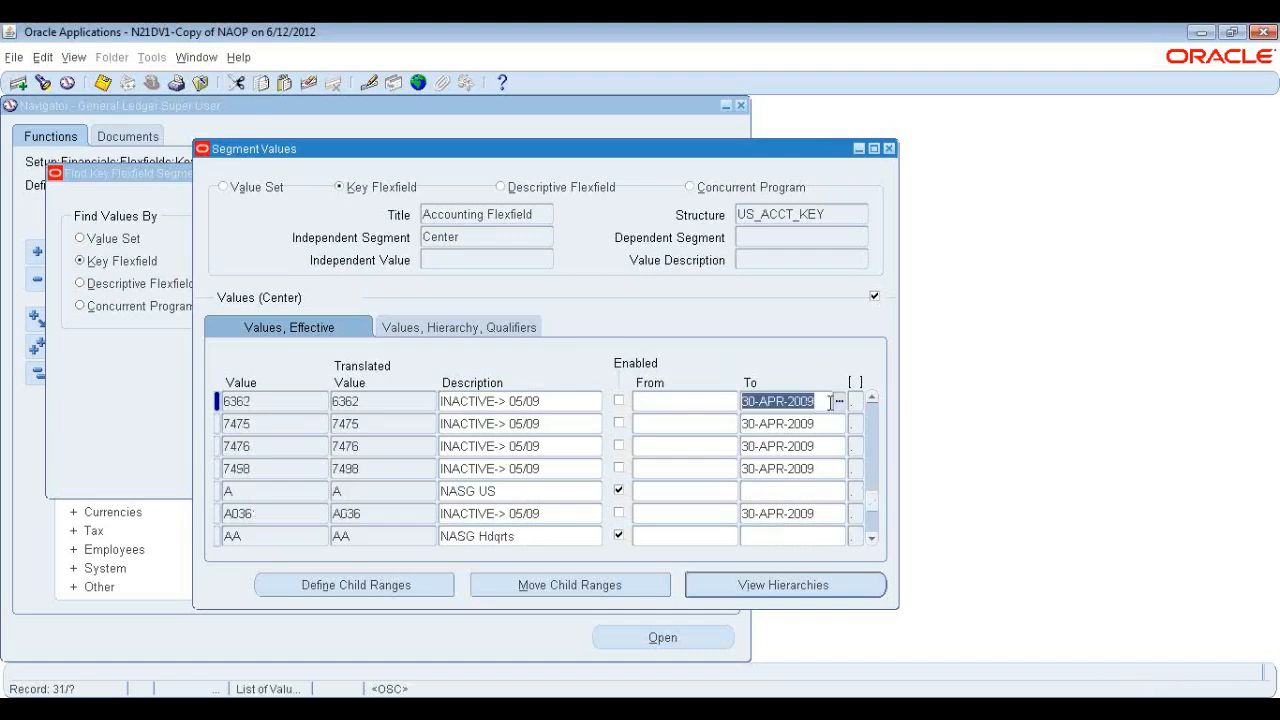
click(521, 491)
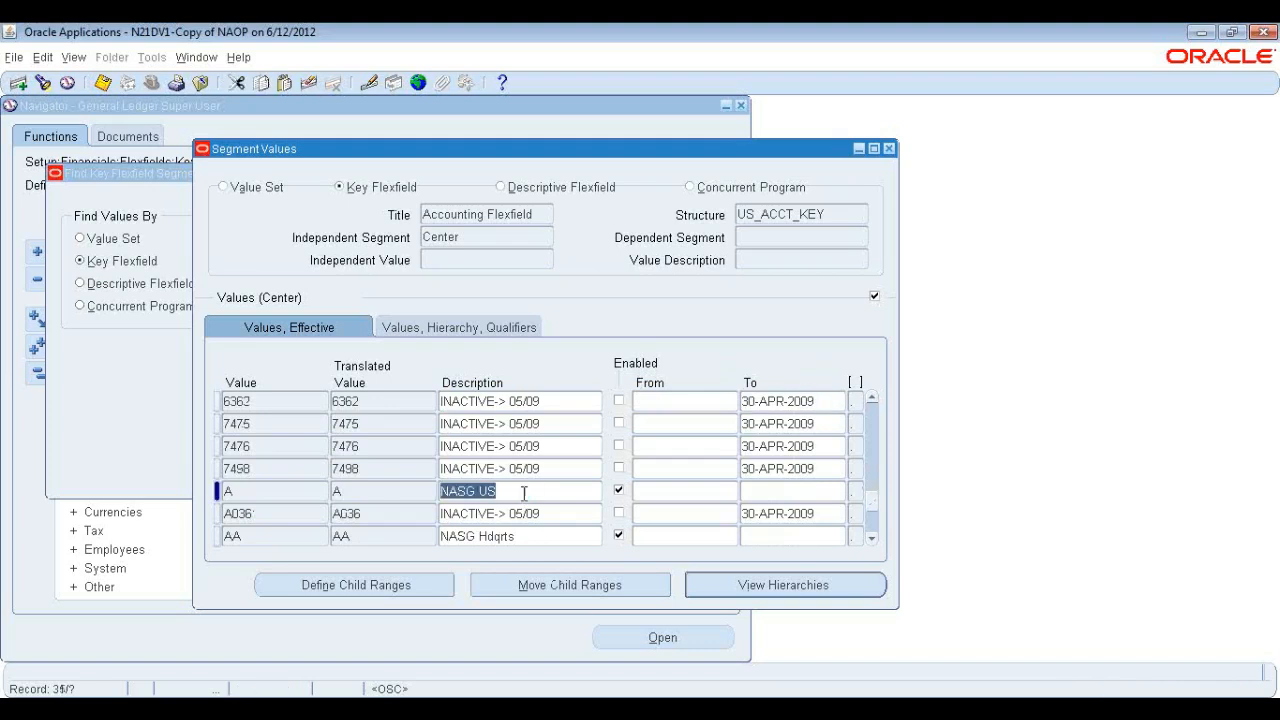
click(549, 446)
click(548, 423)
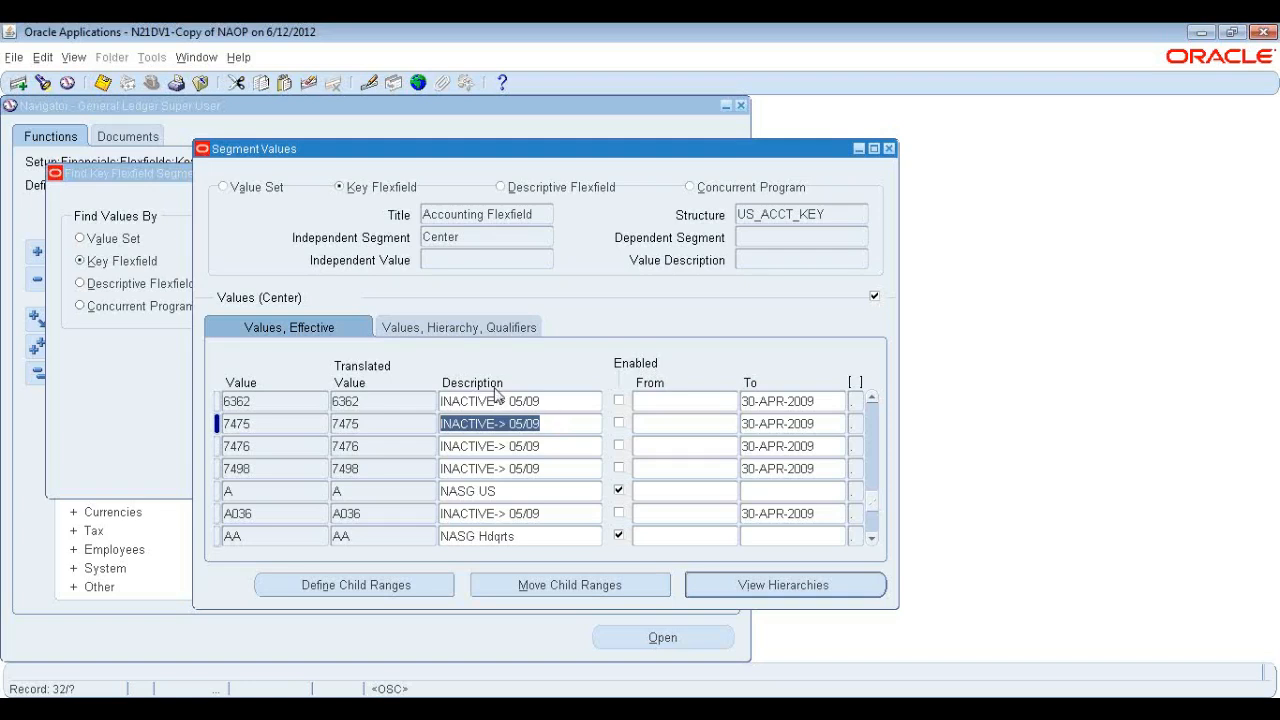
Switch to the Account segment and review its account values and descriptions.
click(500, 236)
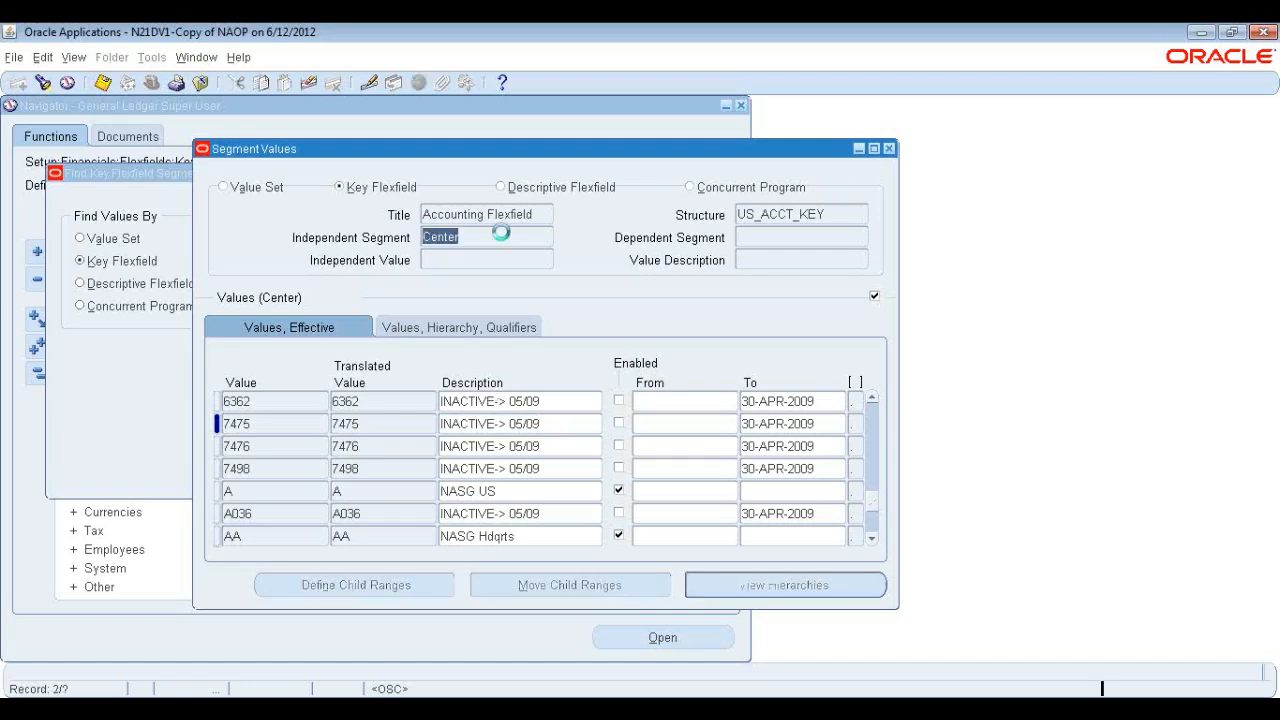
key(Down)
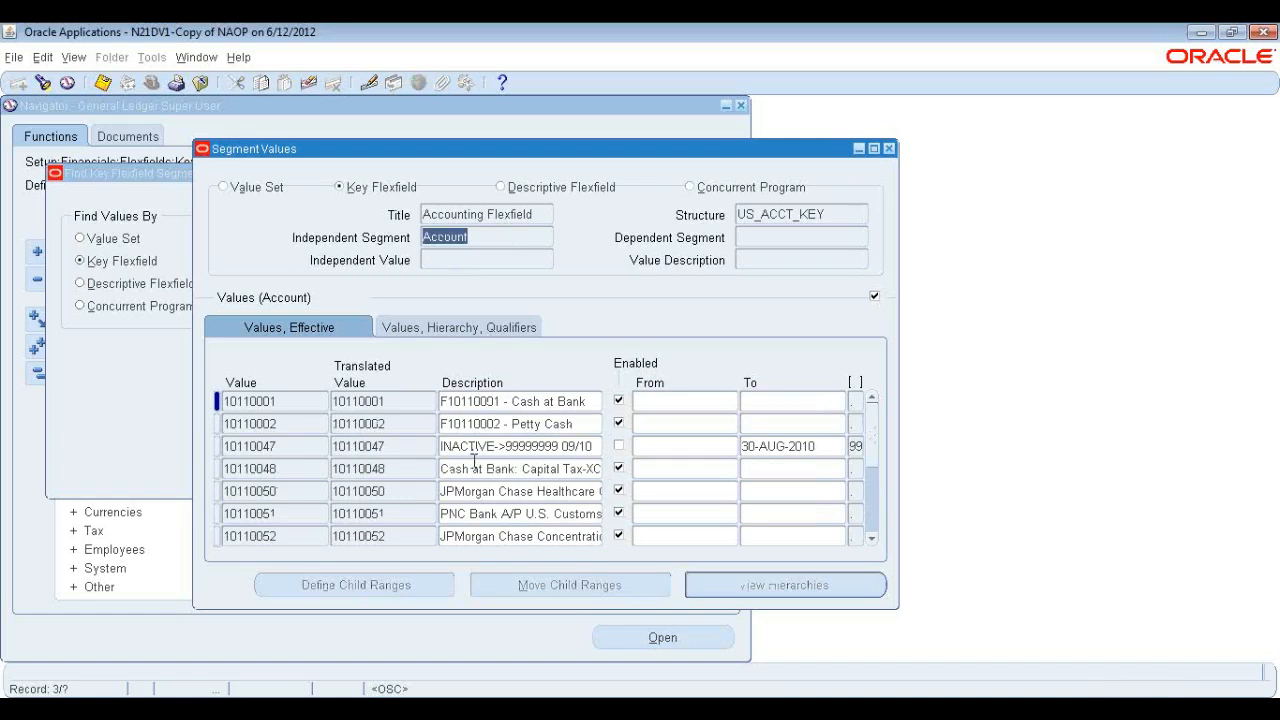
click(576, 402)
click(588, 492)
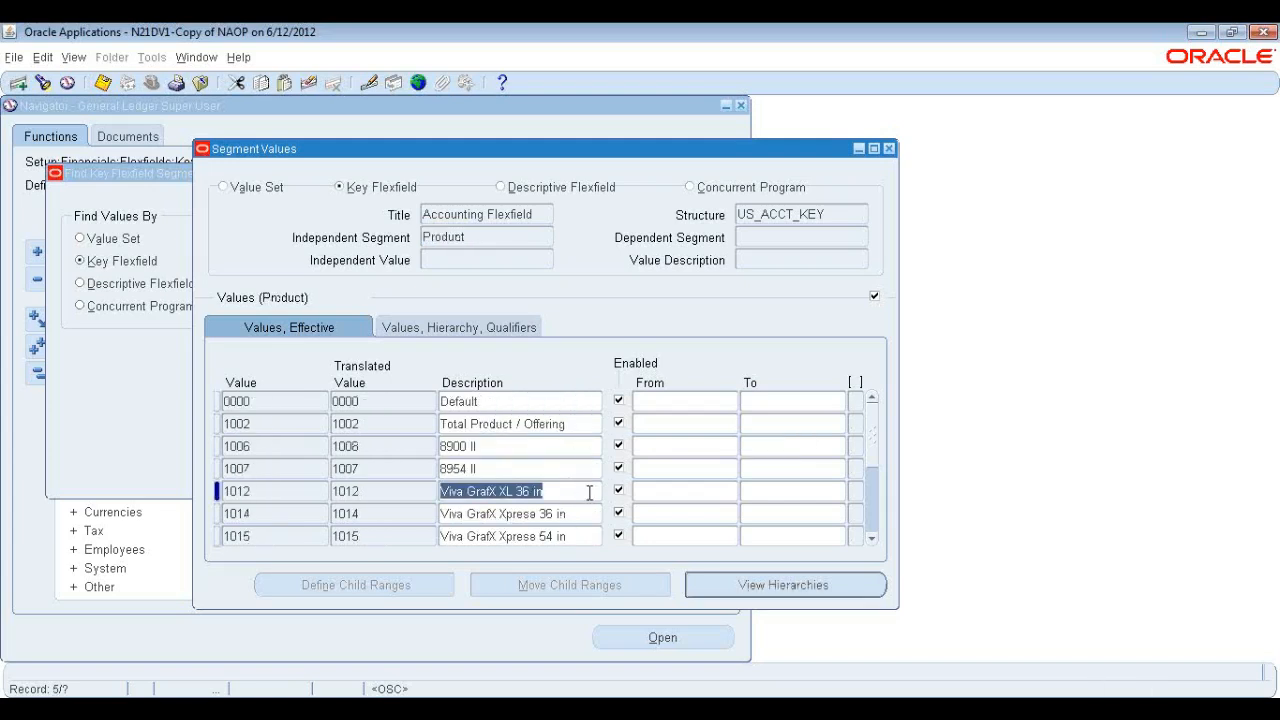
Page through the Product segment values and their descriptions.
key(Page_Down)
key(Page_Down)
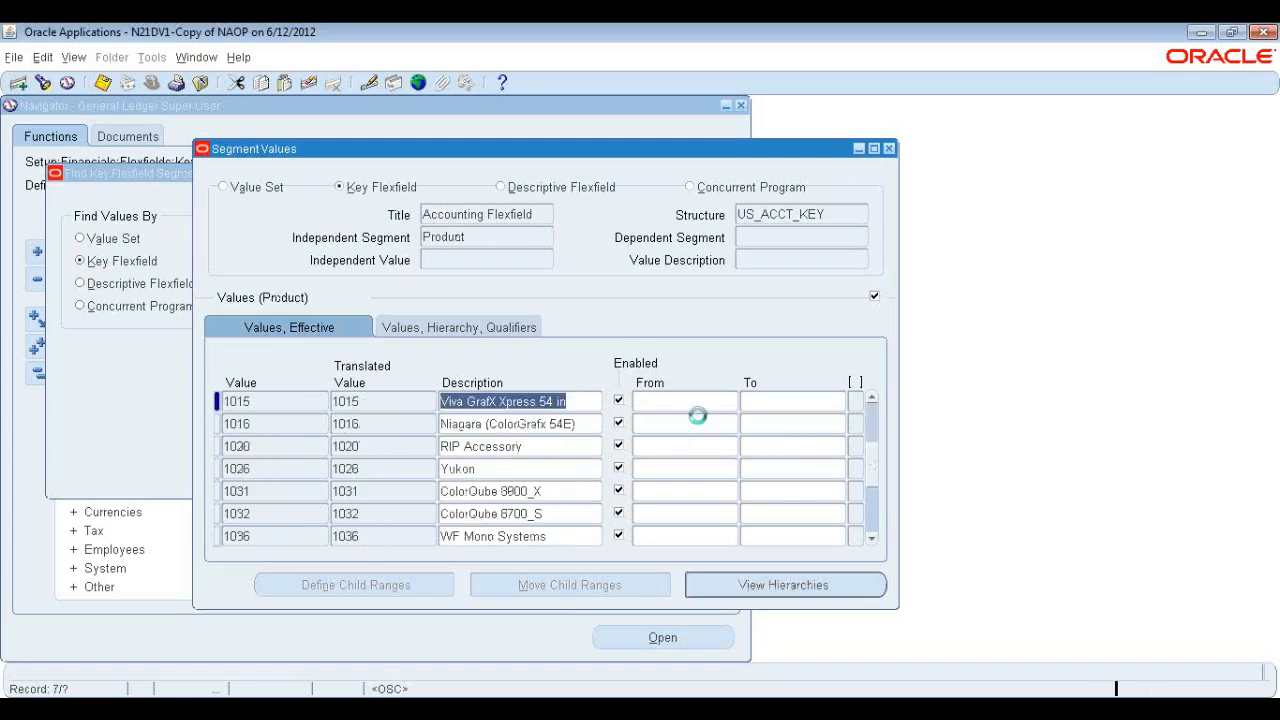
key(Page_Down)
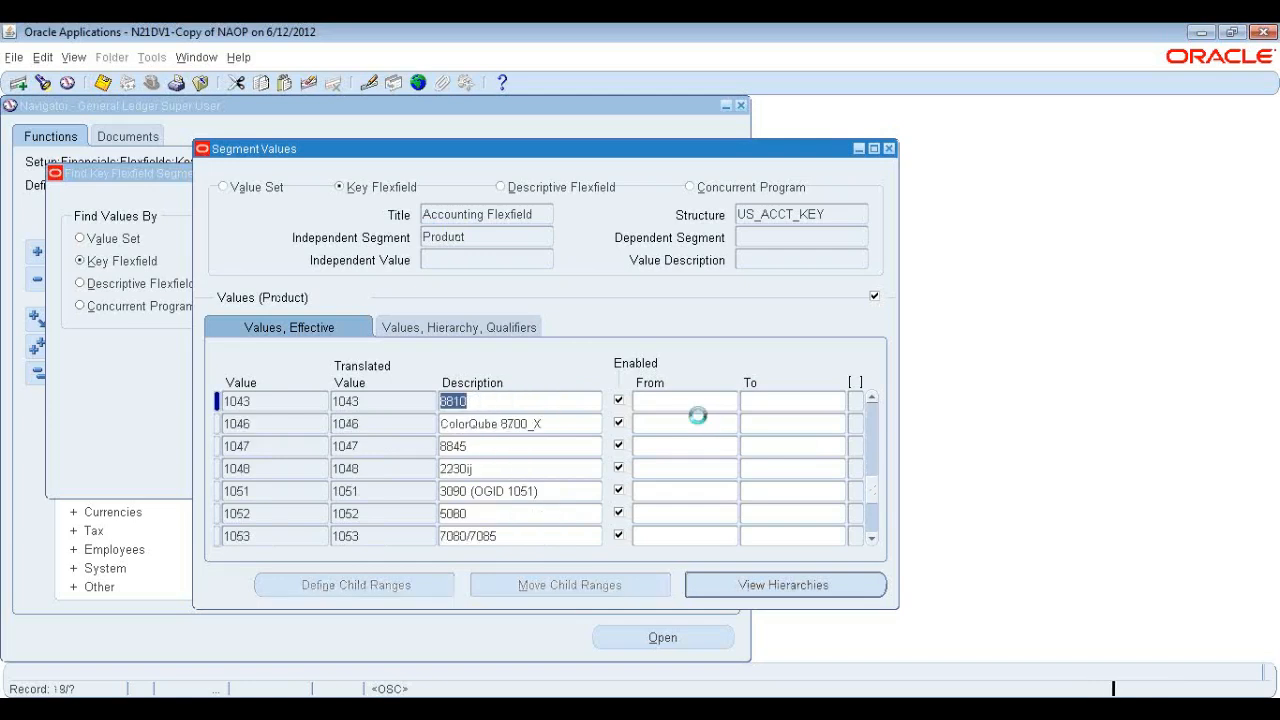
key(Page_Down)
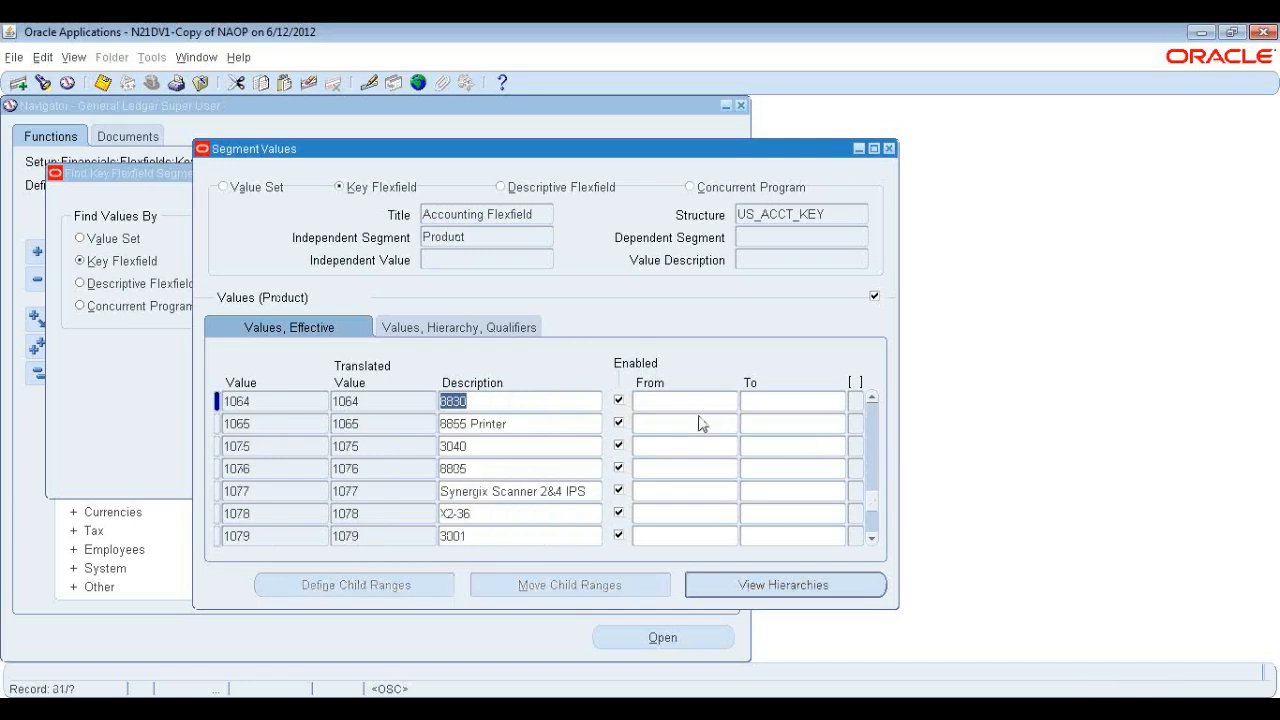
click(494, 240)
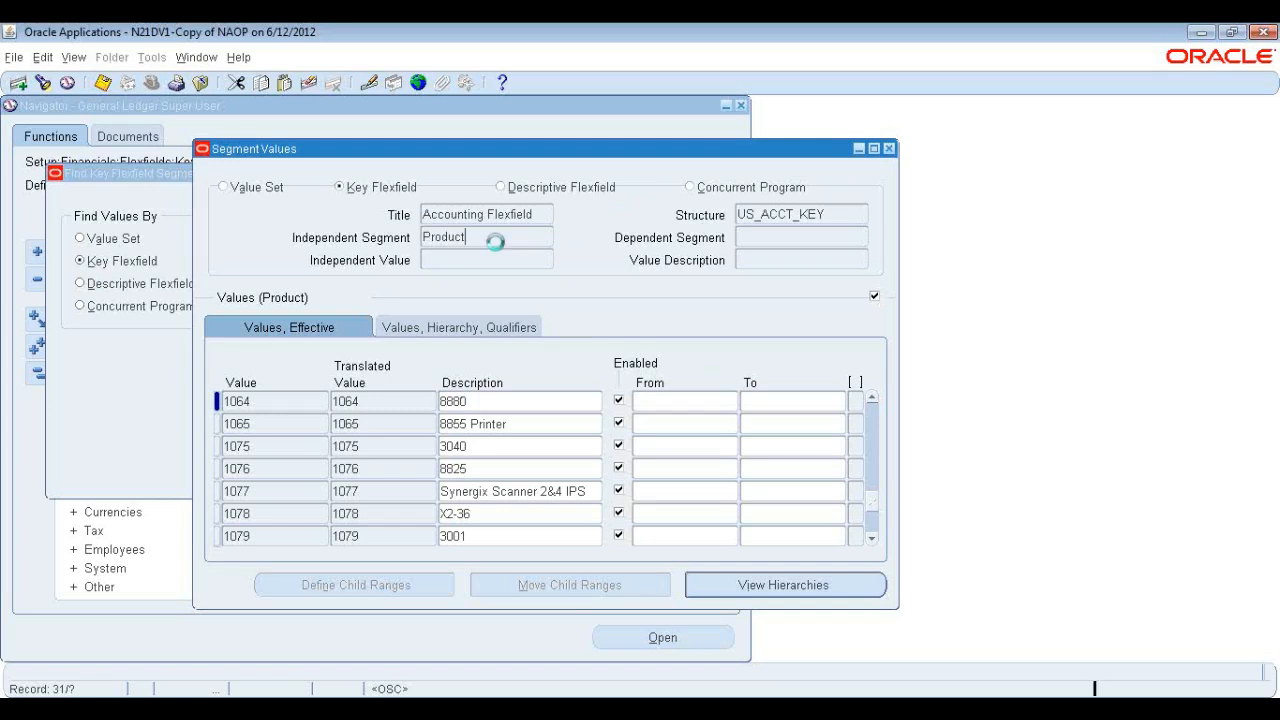
click(552, 426)
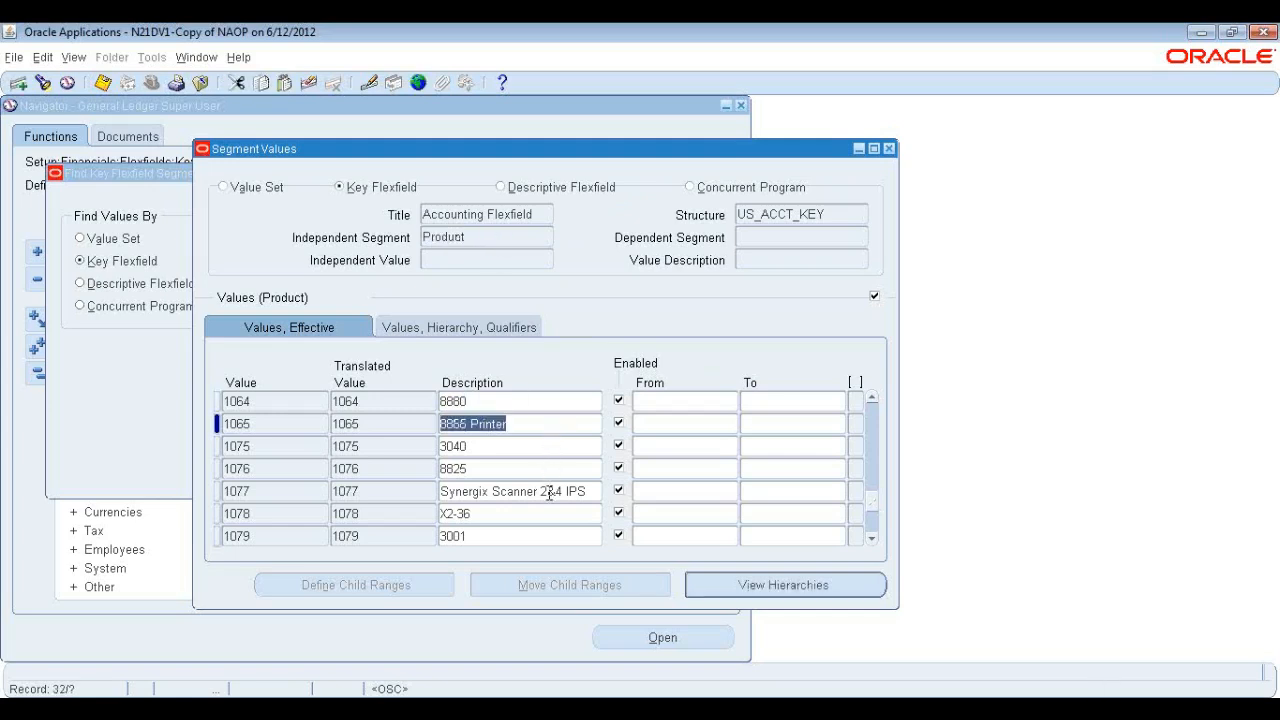
click(550, 491)
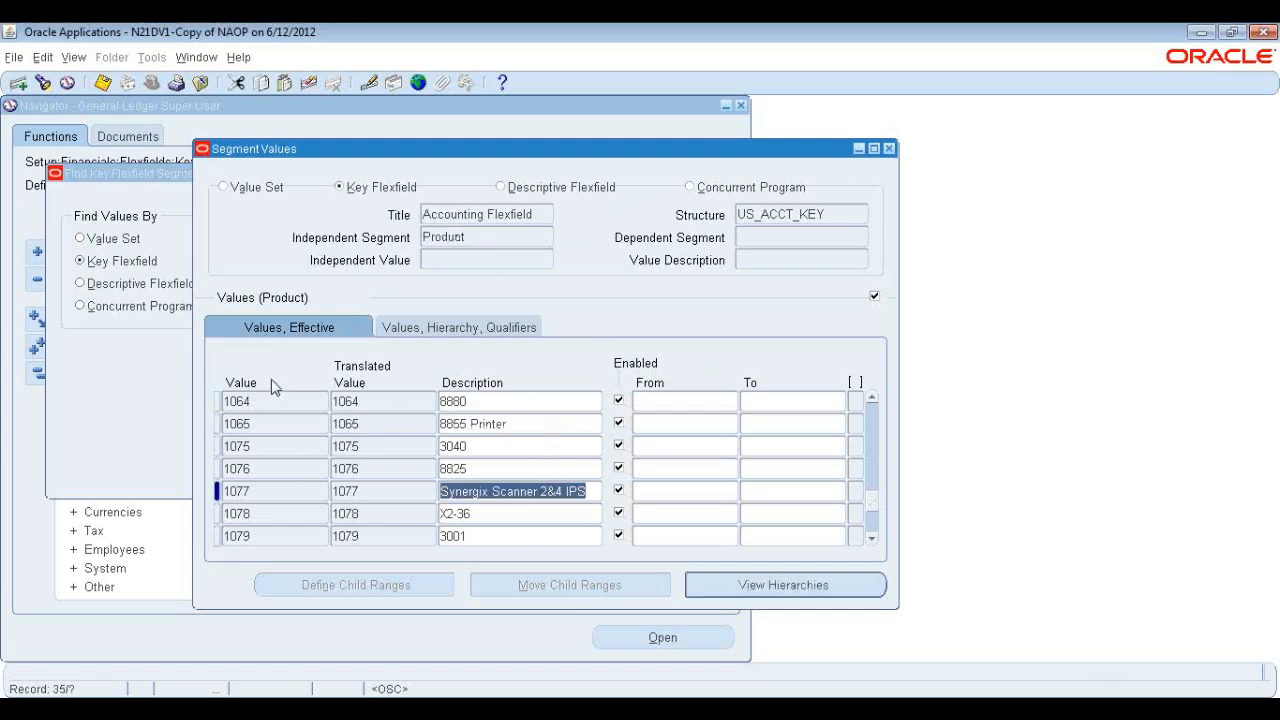
click(250, 401)
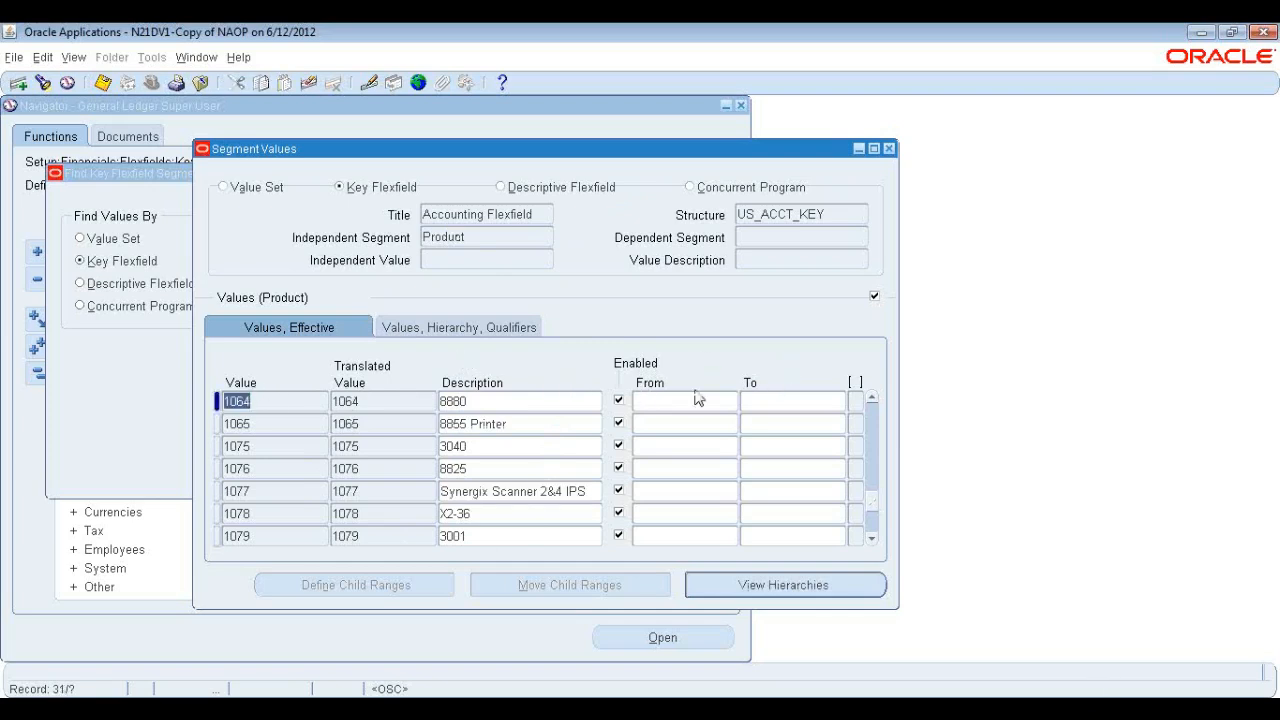
Open the hierarchy and qualifiers view for product value 1064 and review its segment qualifiers, then close them.
key(Tab)
key(Tab)
key(Tab)
key(Tab)
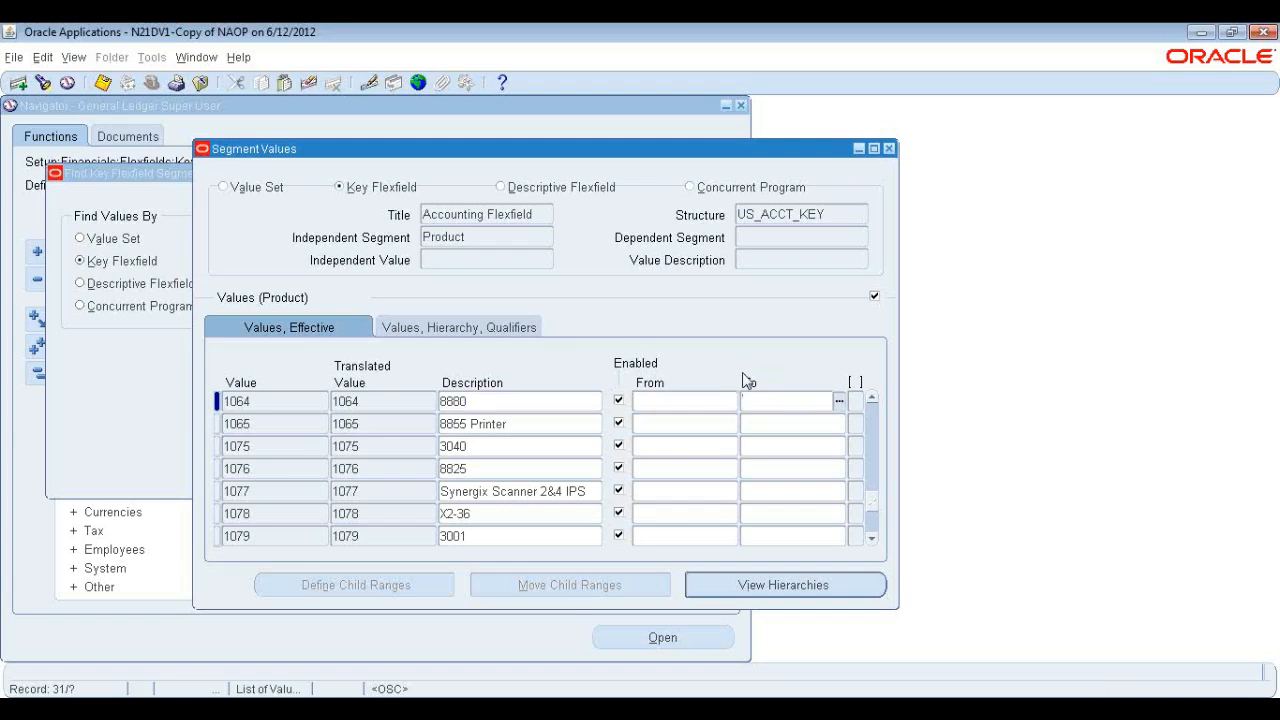
key(Tab)
key(Tab)
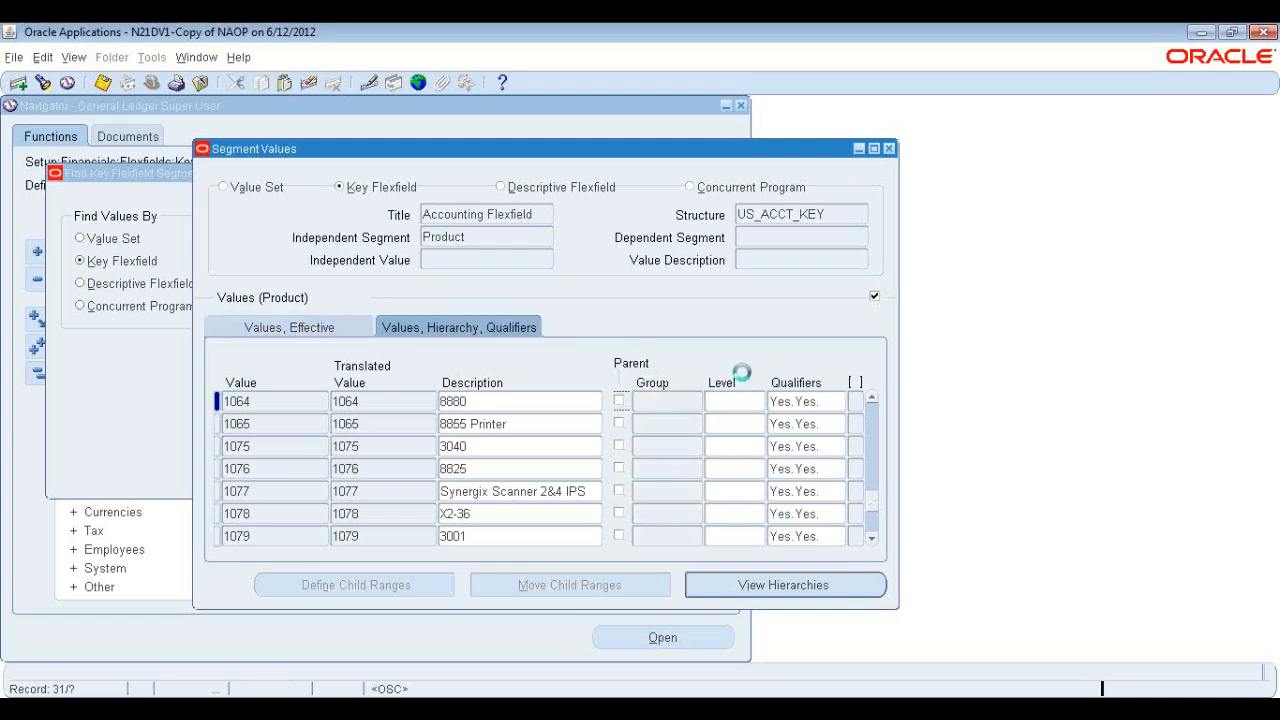
key(Tab)
drag(671, 311, 826, 305)
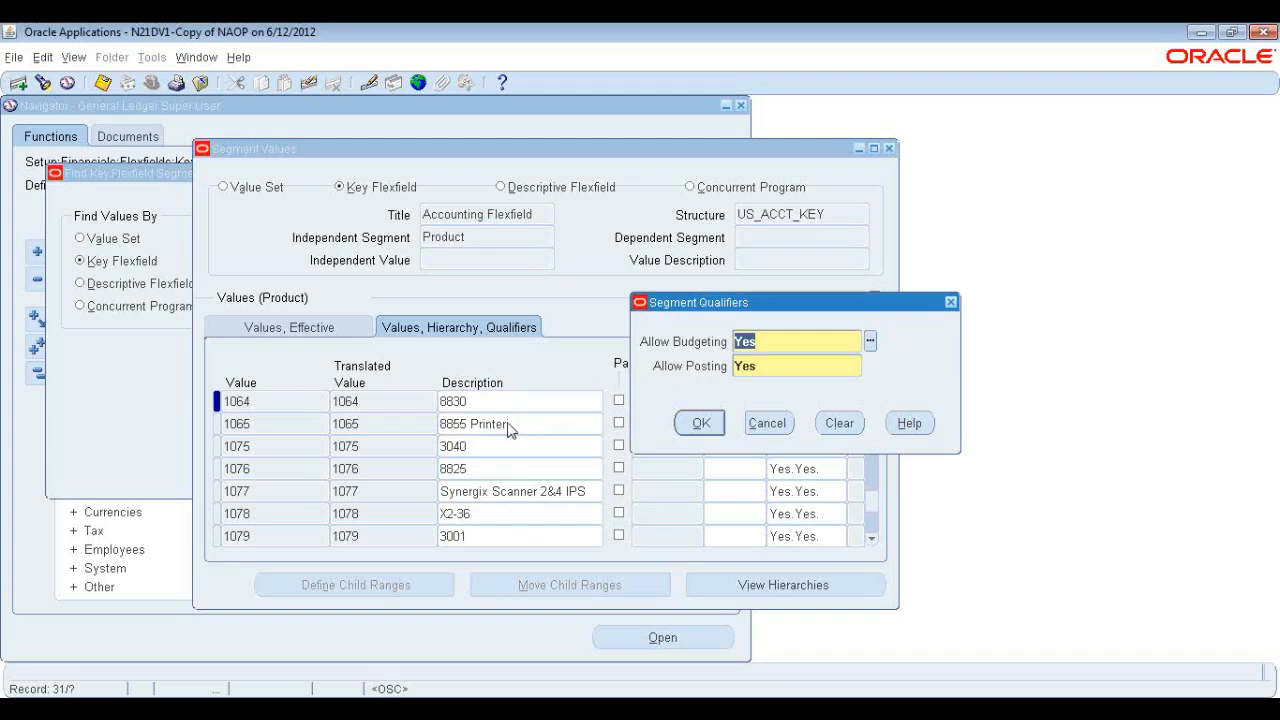
click(775, 345)
click(767, 367)
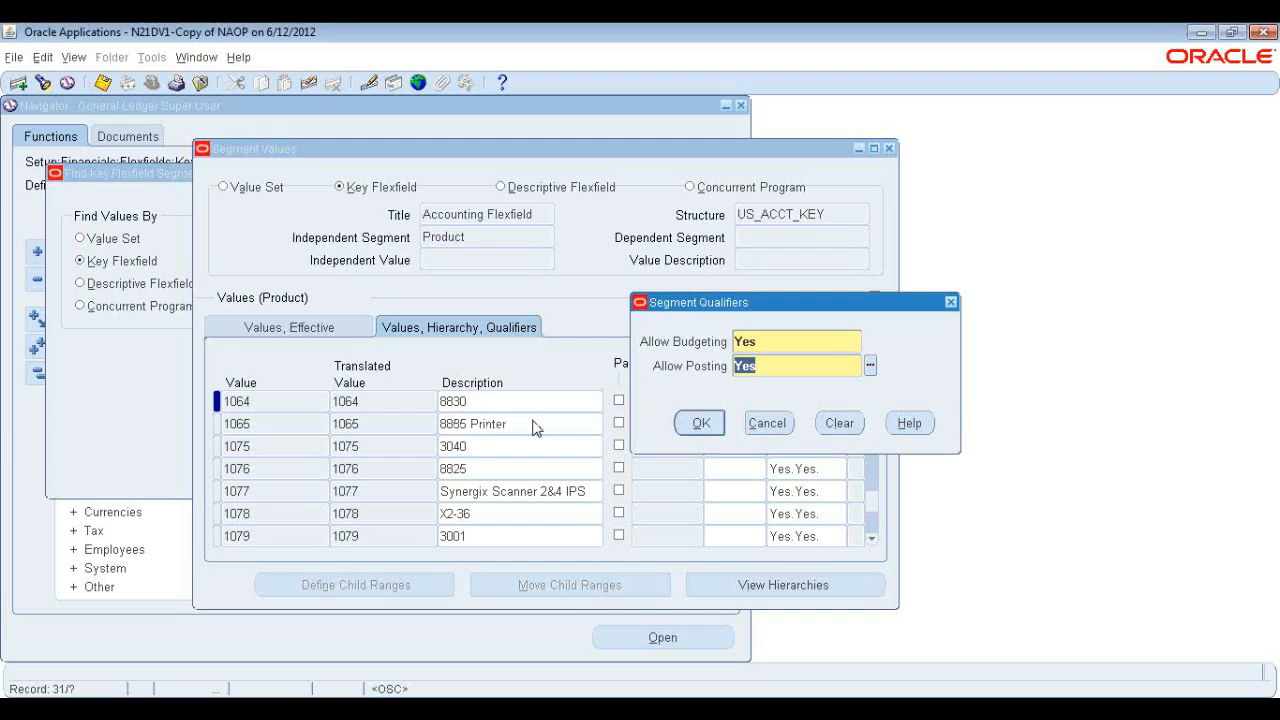
click(761, 367)
drag(758, 366, 733, 366)
click(701, 423)
Switch to the Account segment and open the segment qualifiers of account 10110001.
click(477, 239)
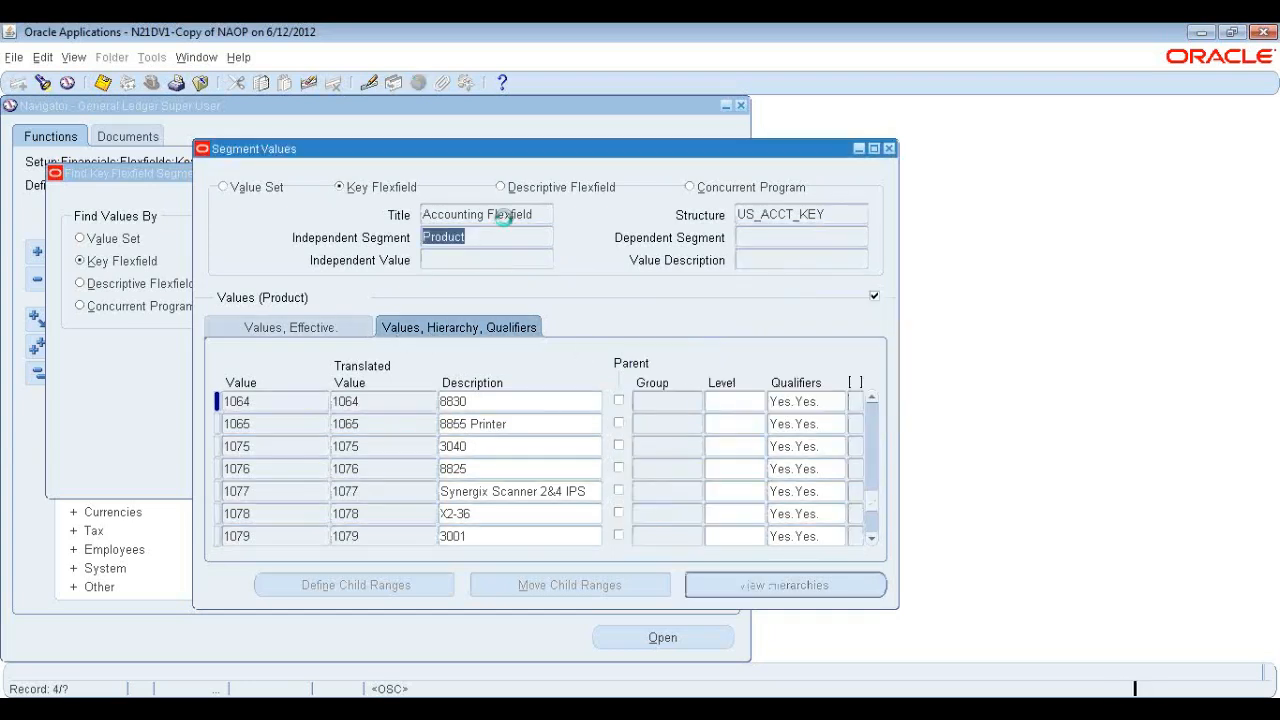
key(Up)
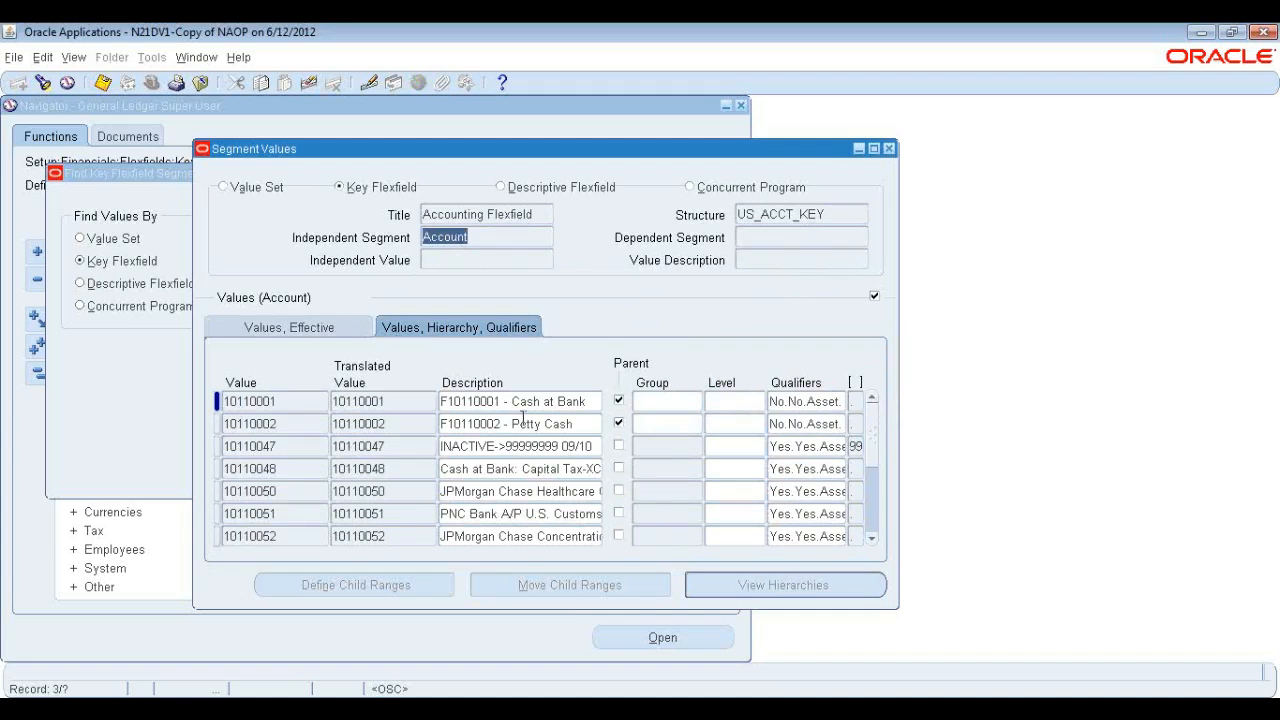
click(804, 401)
drag(660, 275, 873, 292)
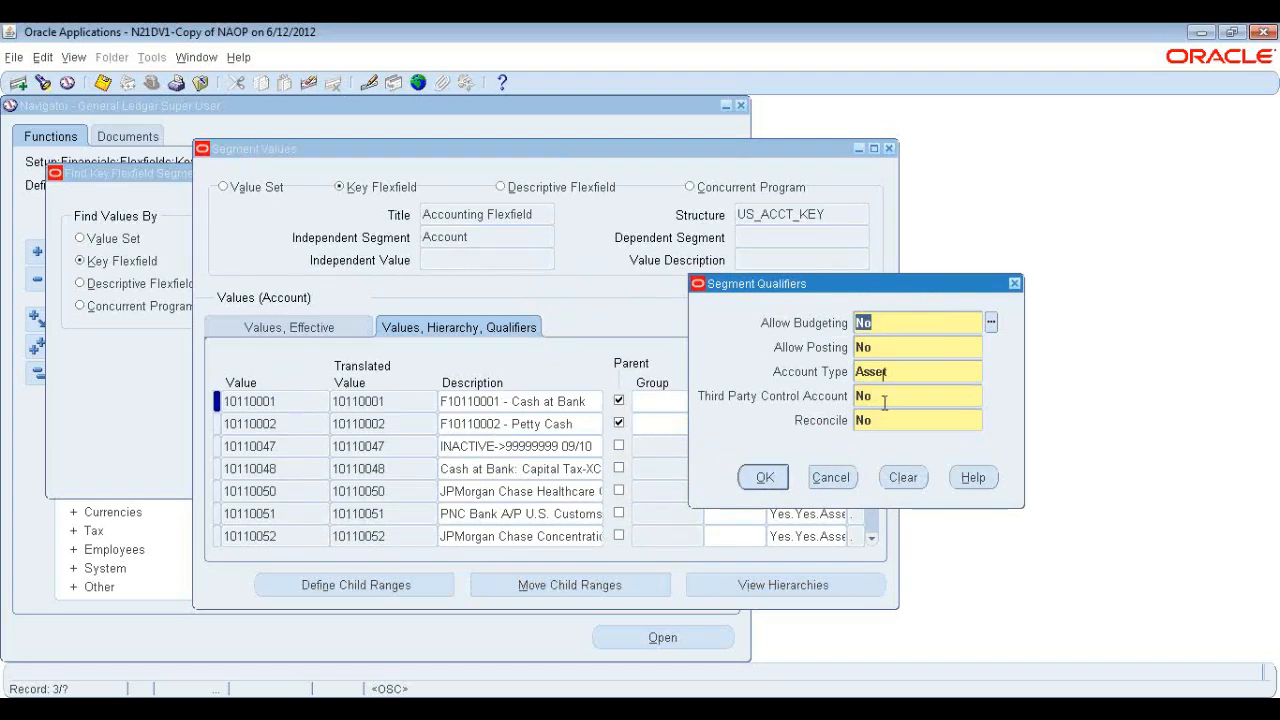
Review the qualifier fields and the Account Type choices for account 10110001, then close the list and qualifiers without saving a change.
click(895, 347)
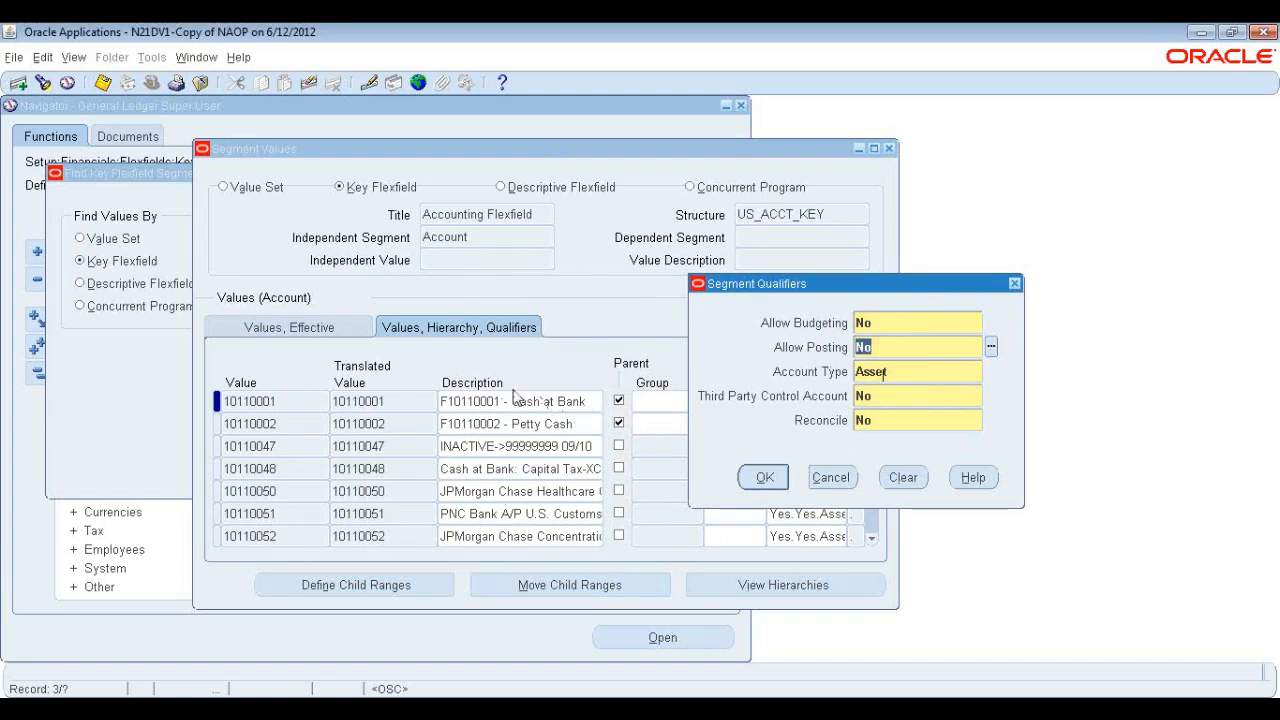
click(888, 323)
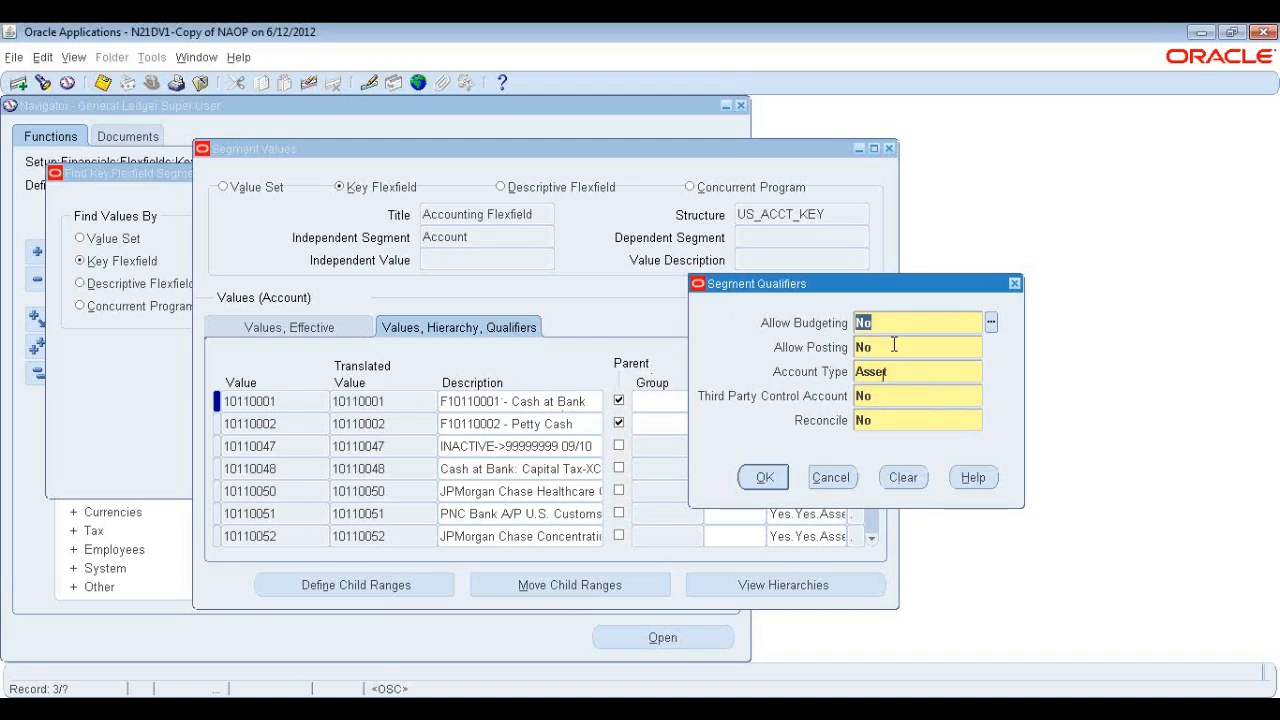
click(895, 345)
click(895, 370)
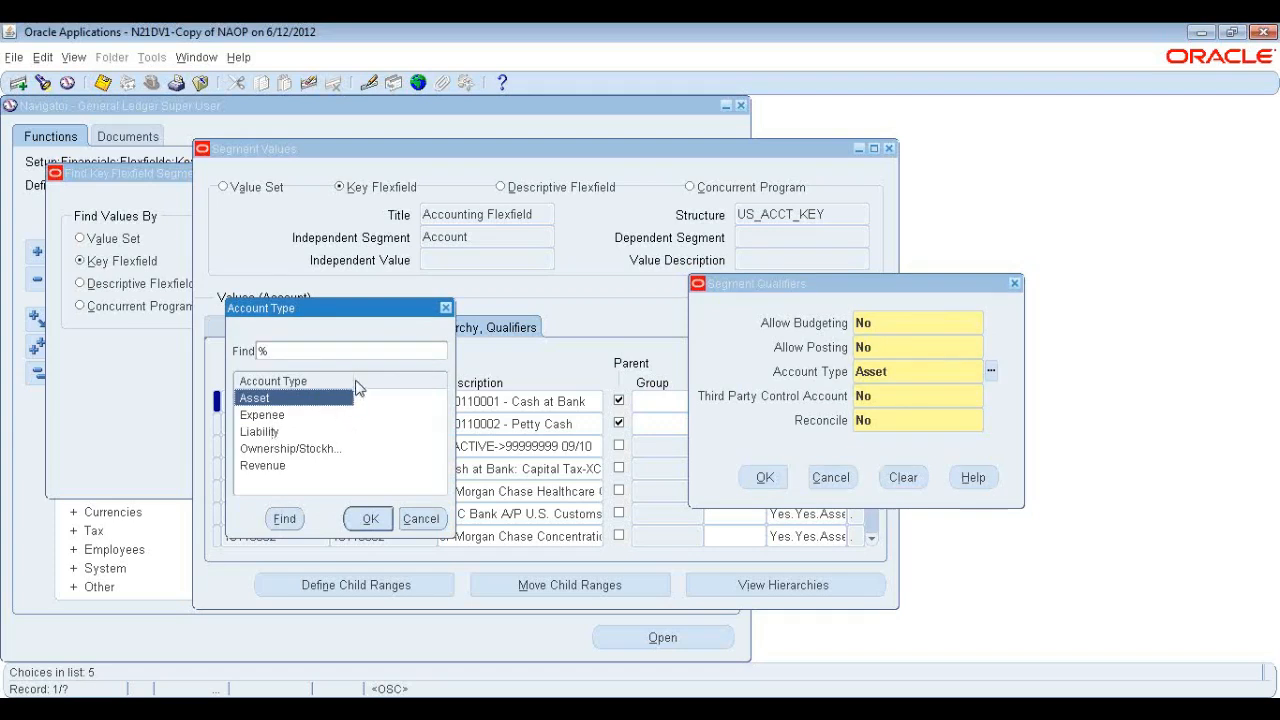
drag(355, 388, 418, 388)
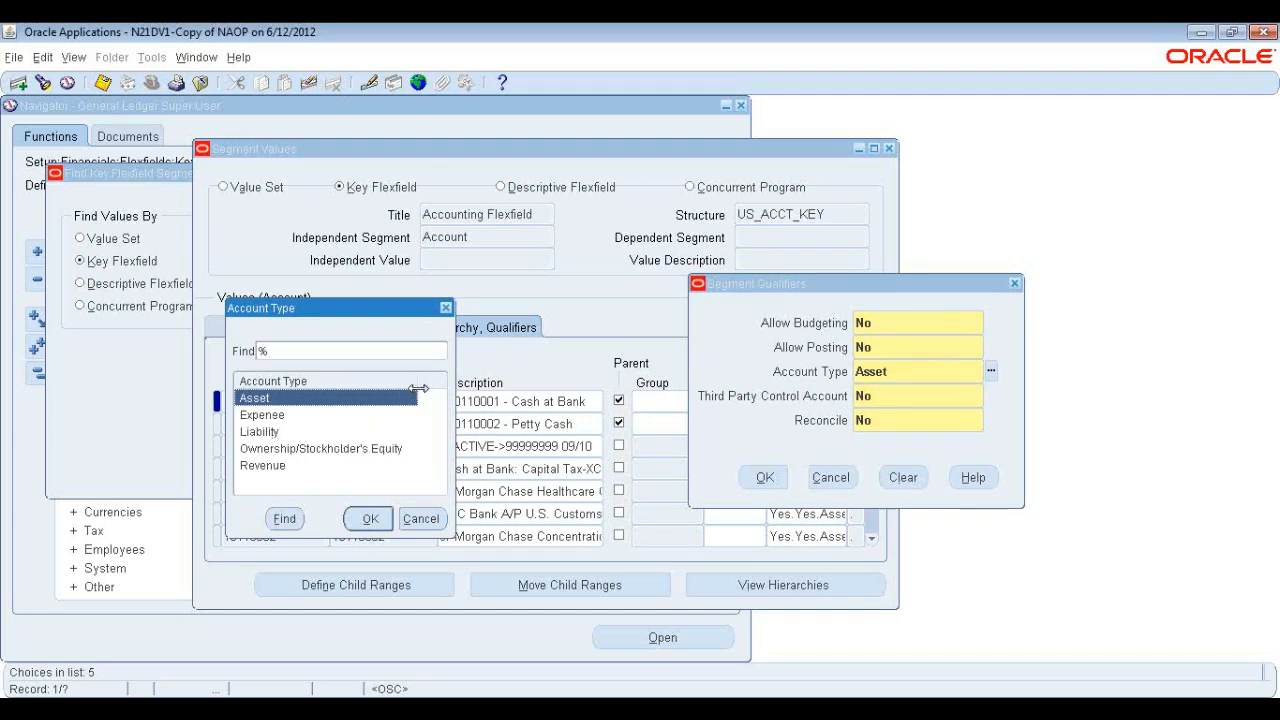
click(263, 463)
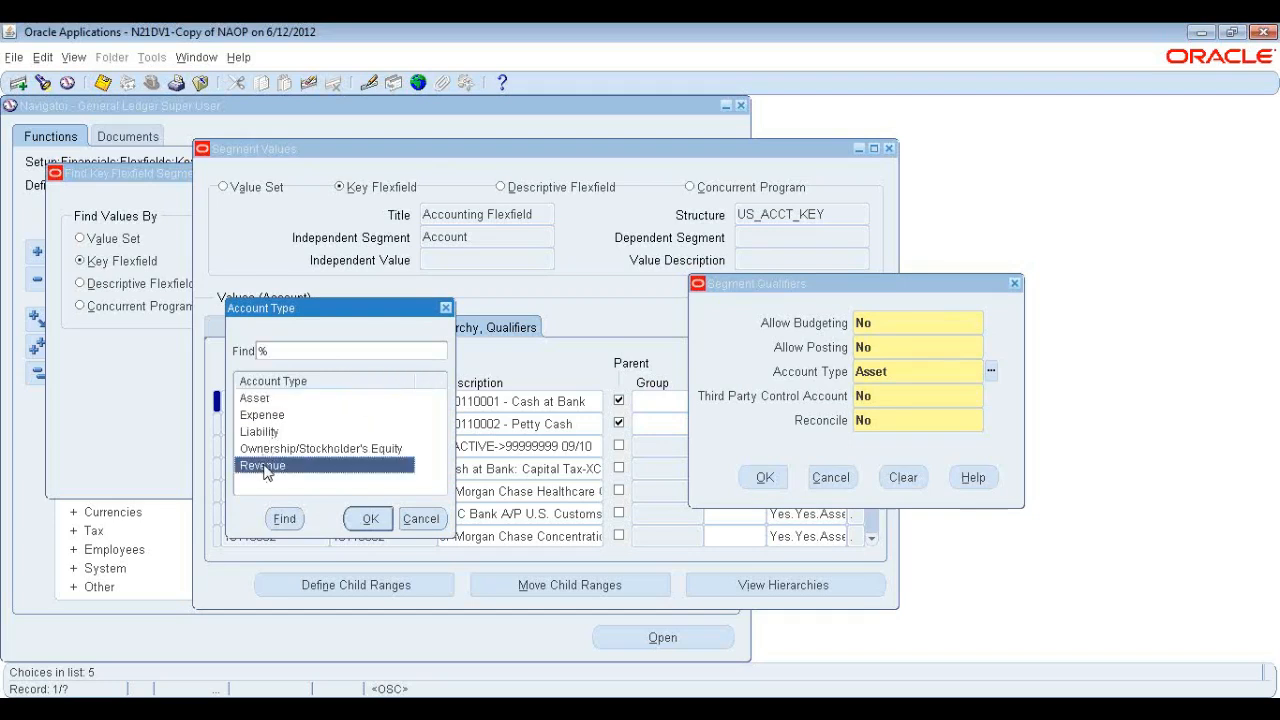
click(446, 307)
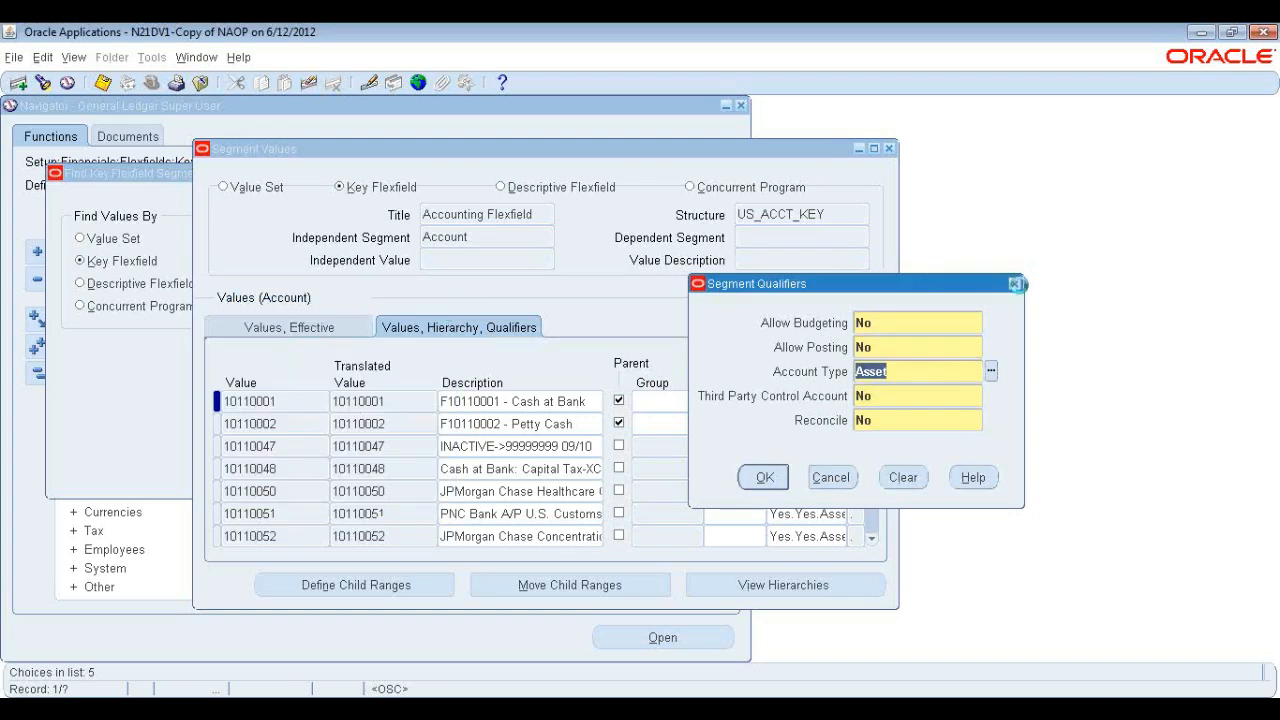
click(1013, 285)
View the qualifiers of account 10110052 and the replacement account of inactive account 10110047, closing each.
click(820, 536)
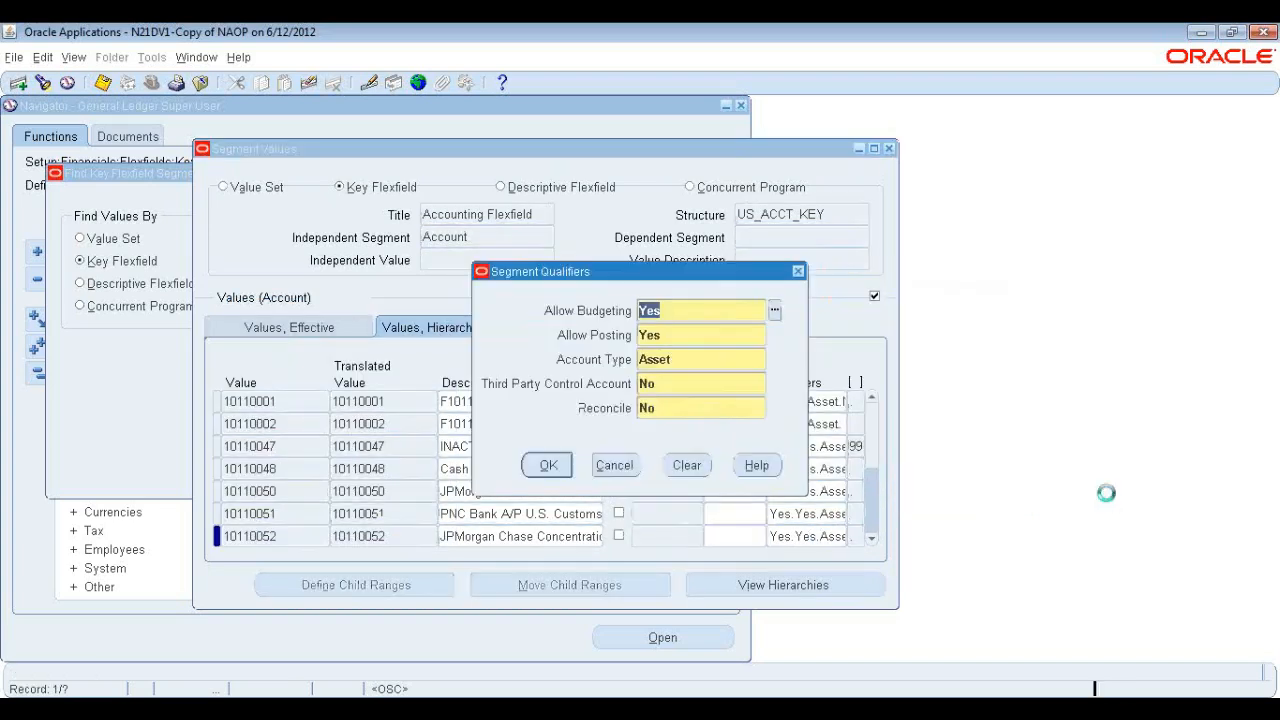
click(798, 271)
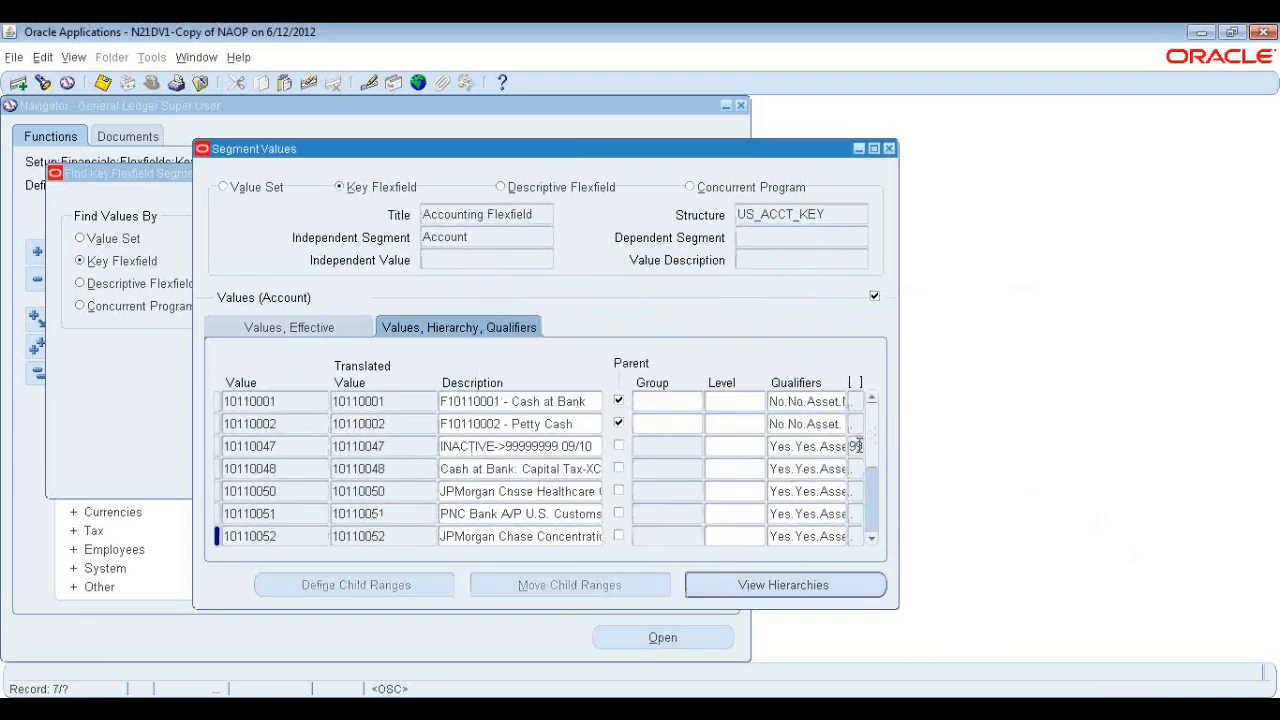
click(857, 446)
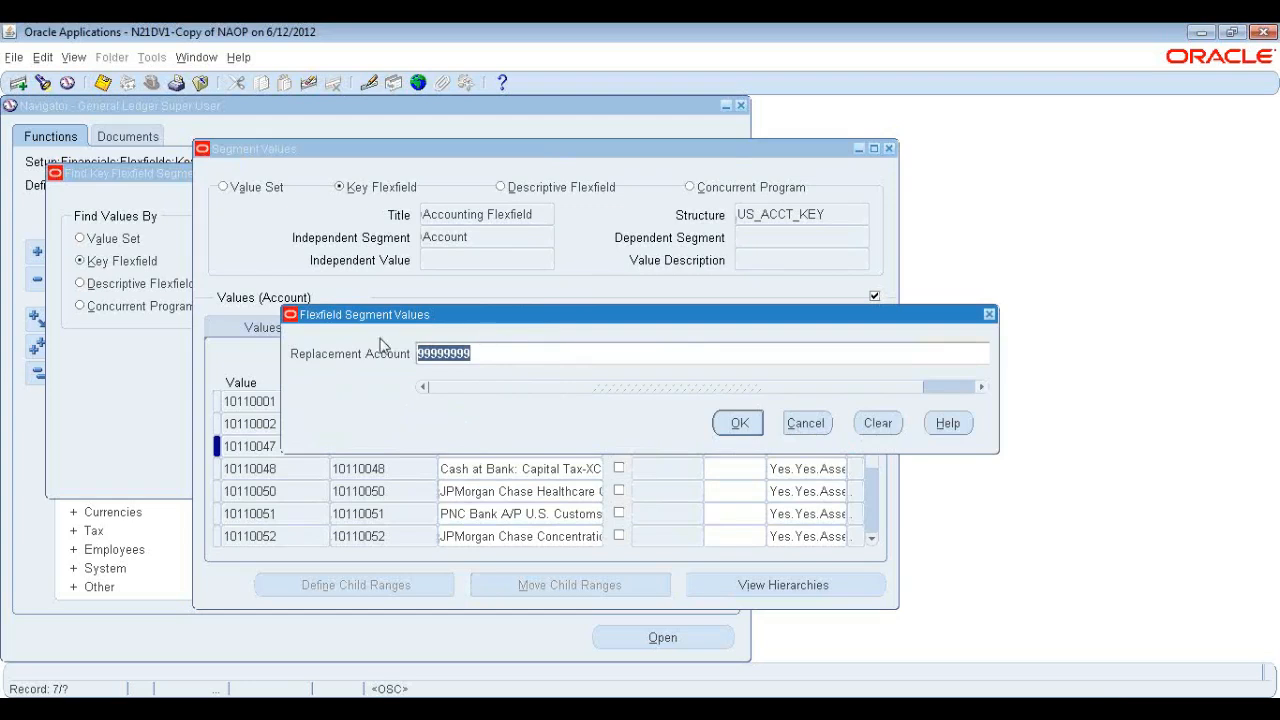
click(735, 430)
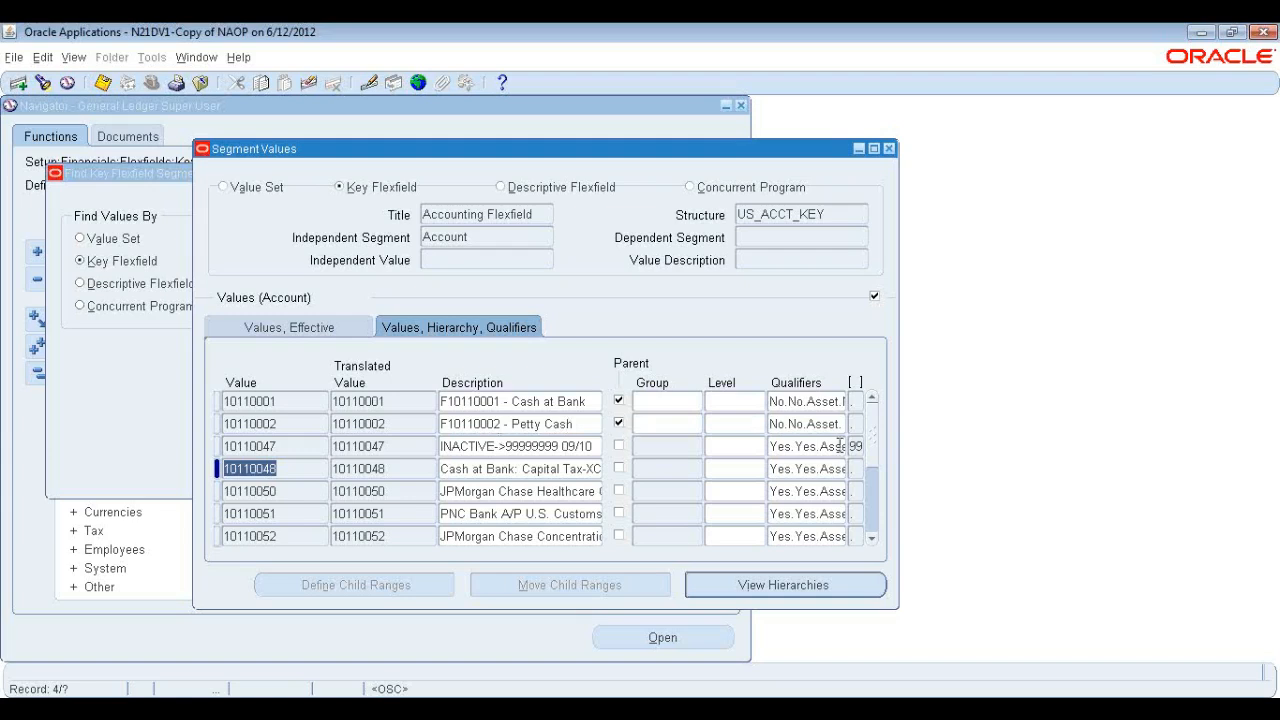
Scroll through the Account segment values and switch to their enabled and effective date view.
click(744, 533)
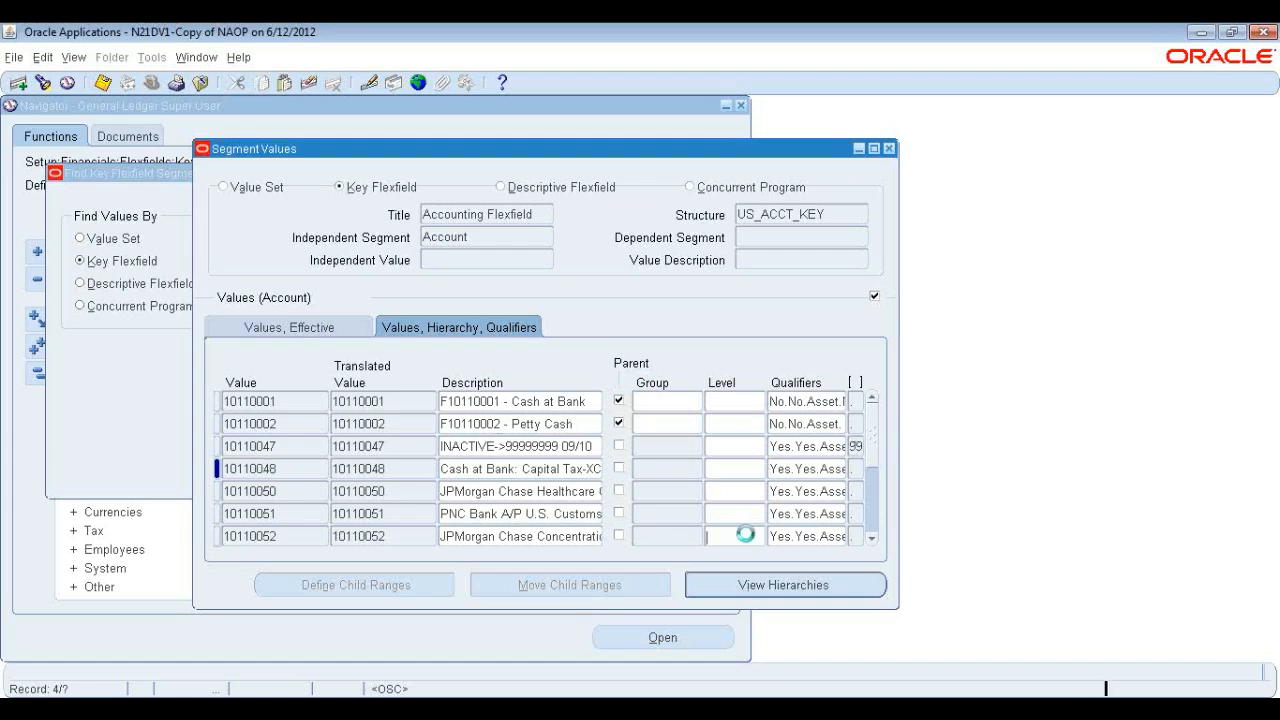
scroll(845, 446, down, 4)
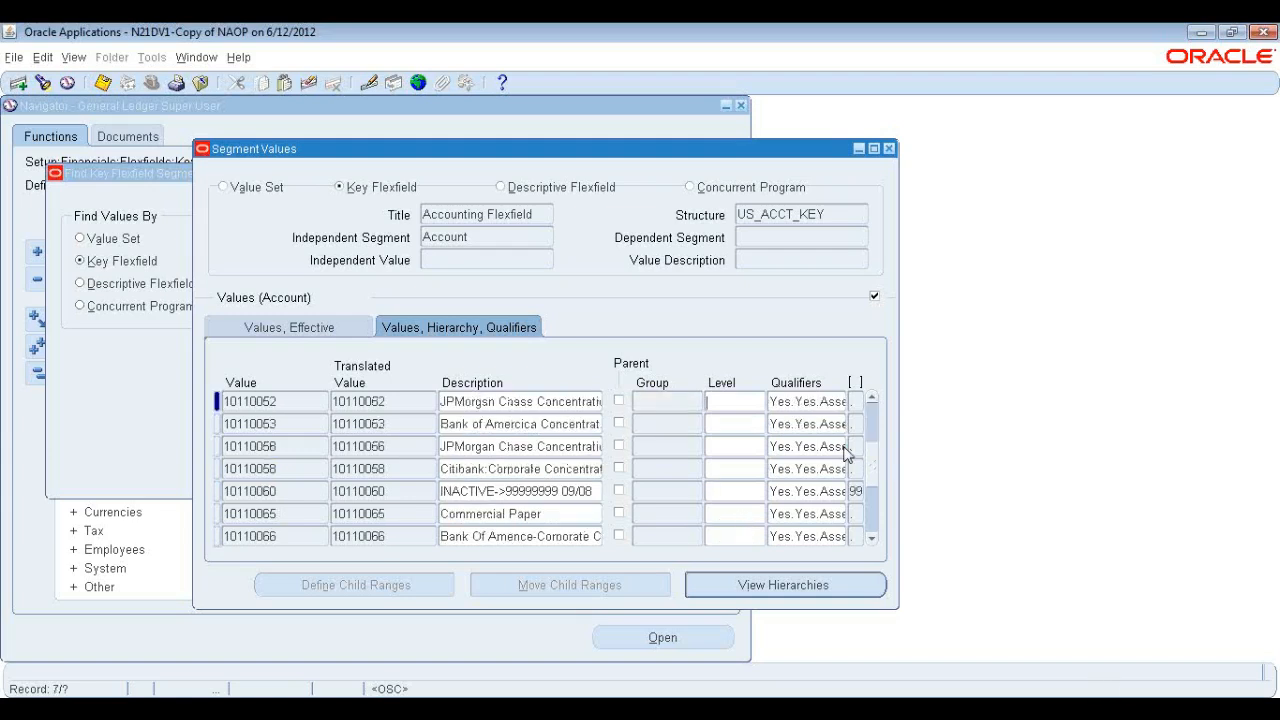
scroll(845, 446, down, 4)
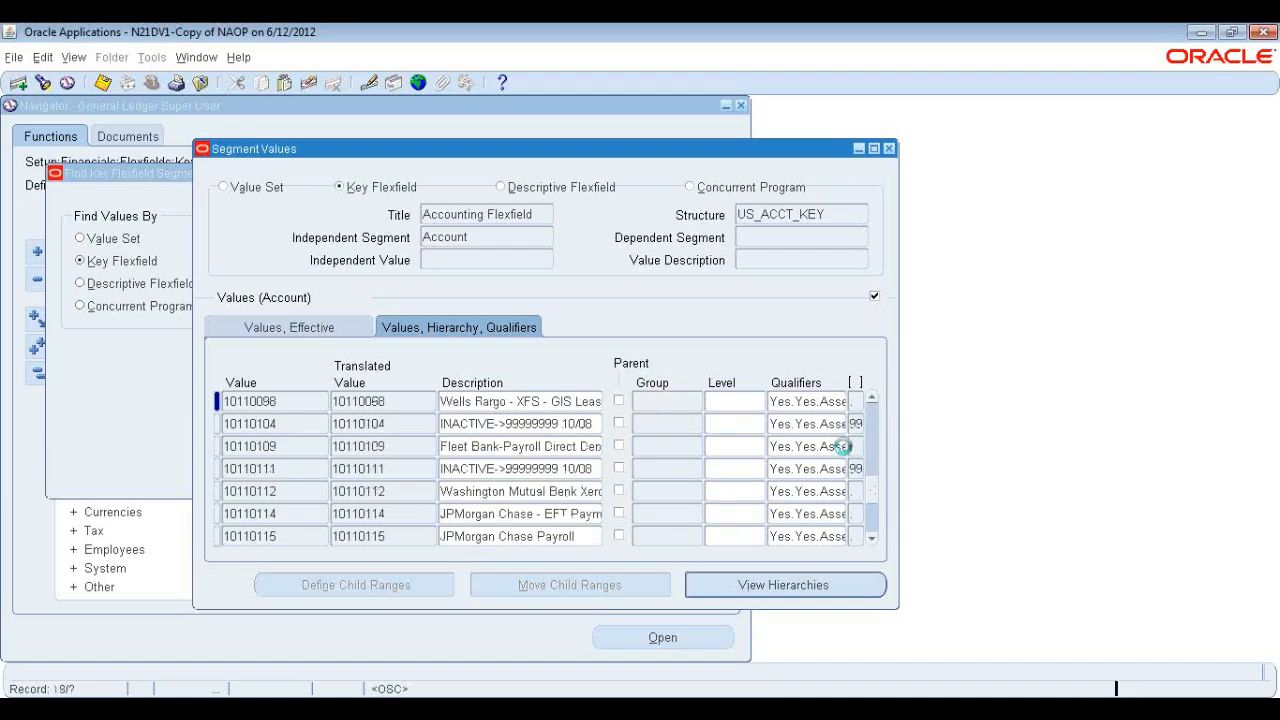
scroll(845, 446, down, 4)
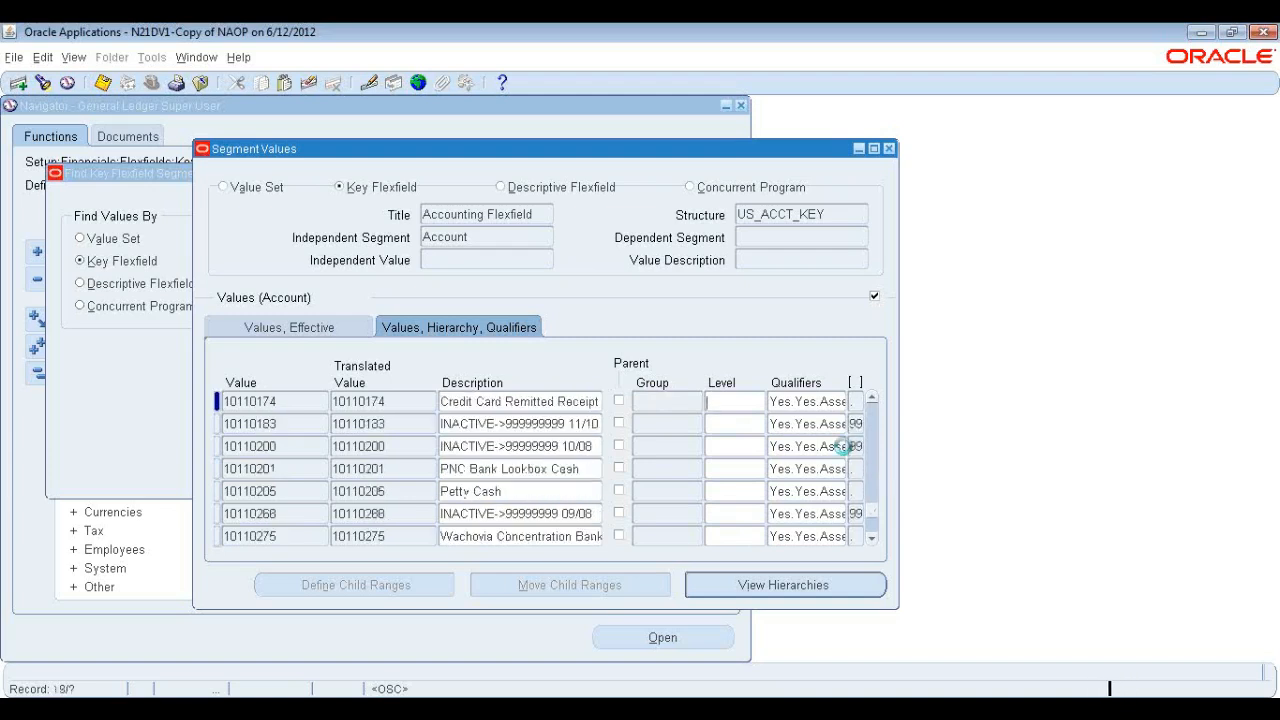
scroll(843, 446, down, 8)
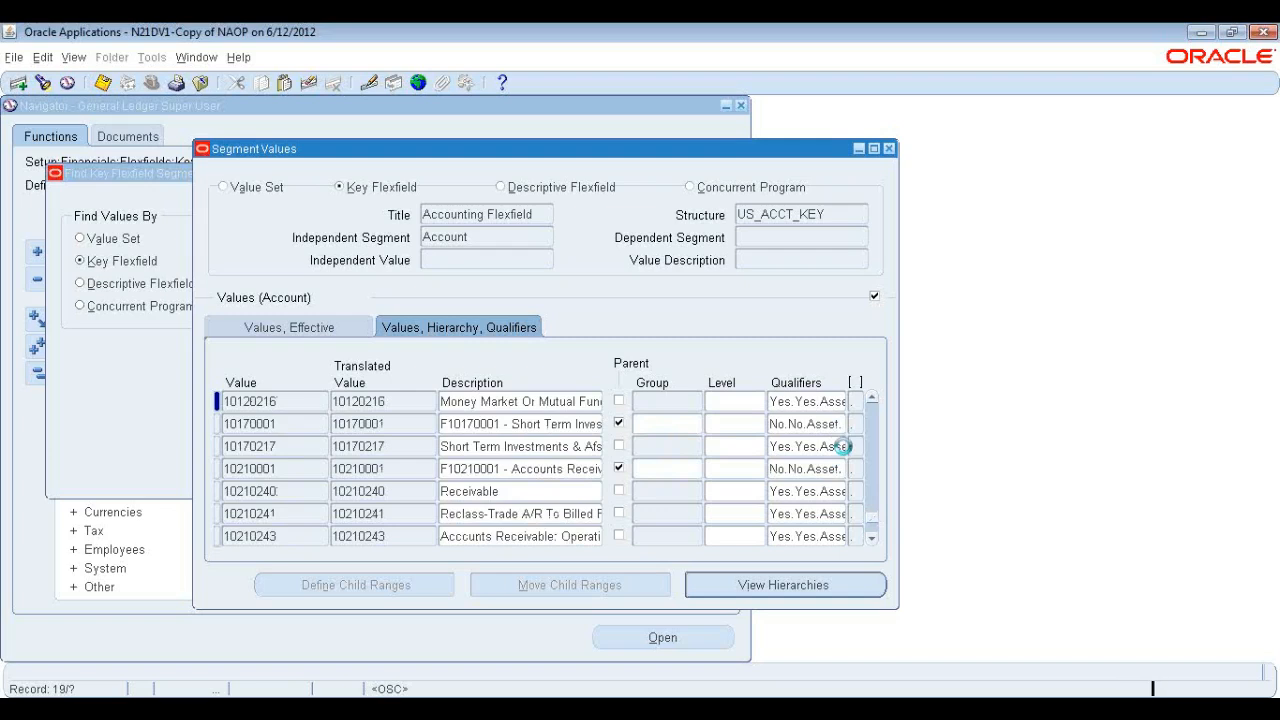
scroll(845, 446, down, 8)
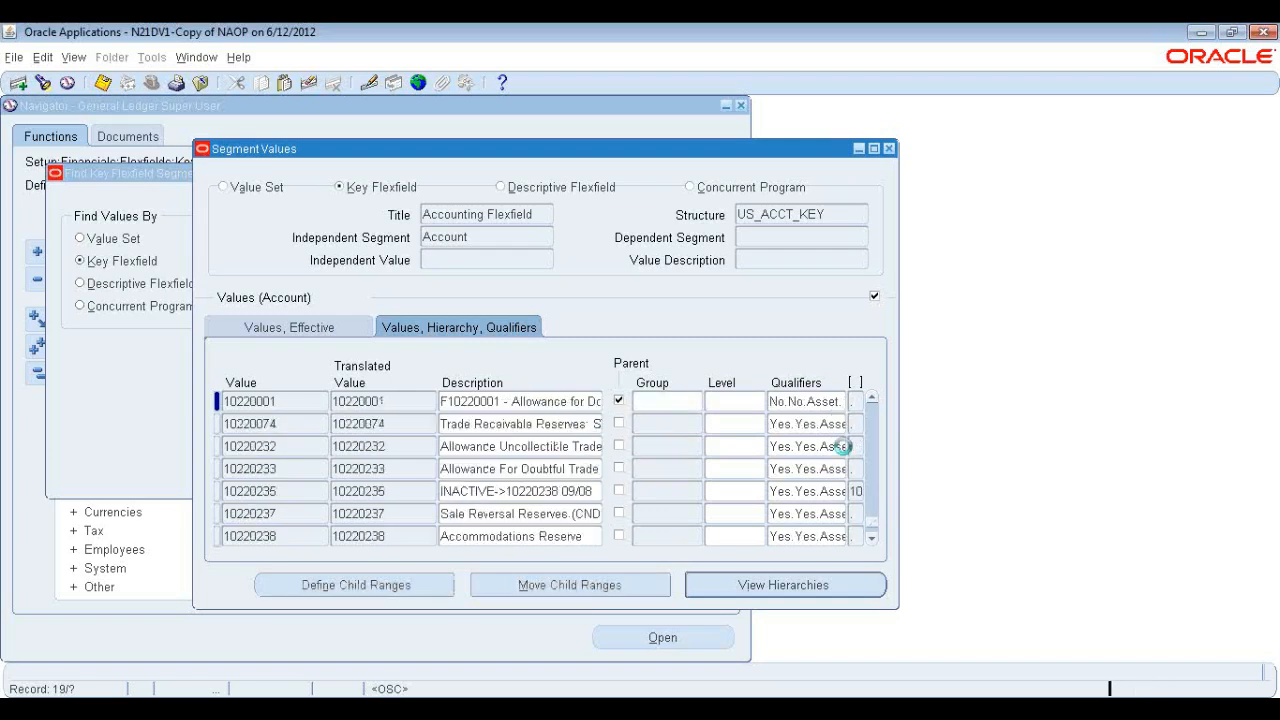
scroll(737, 530, down, 8)
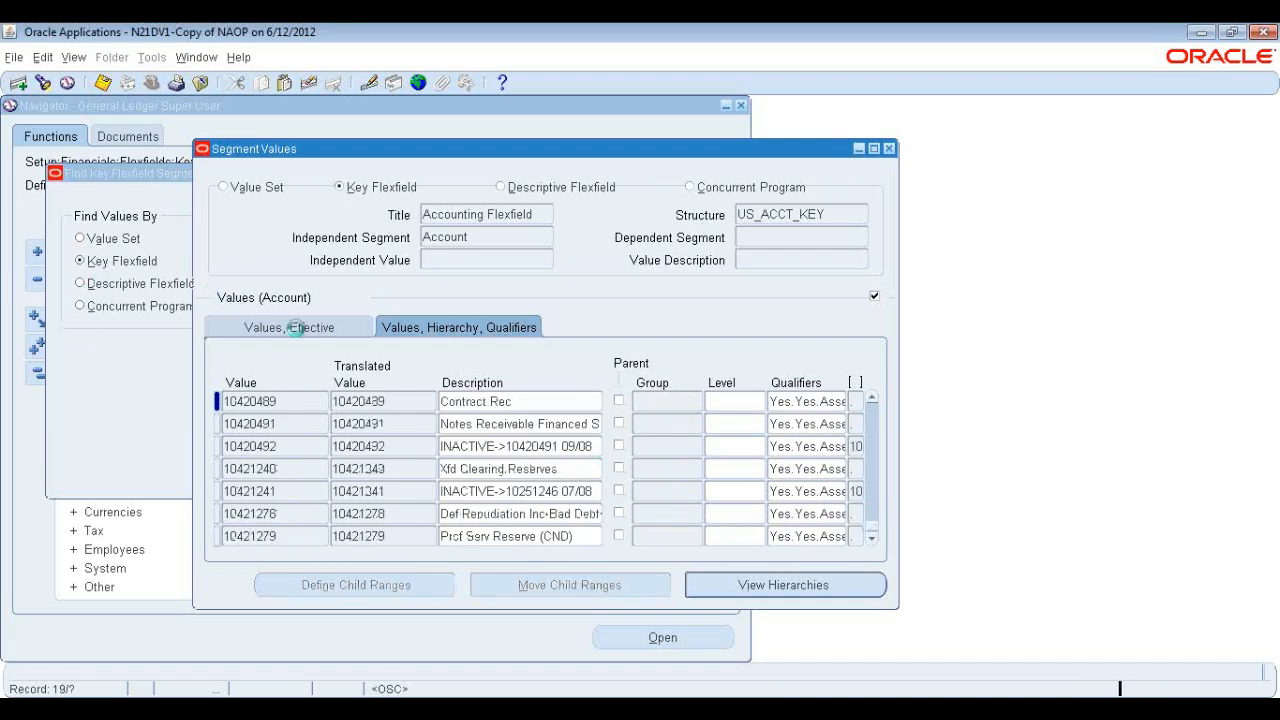
click(300, 331)
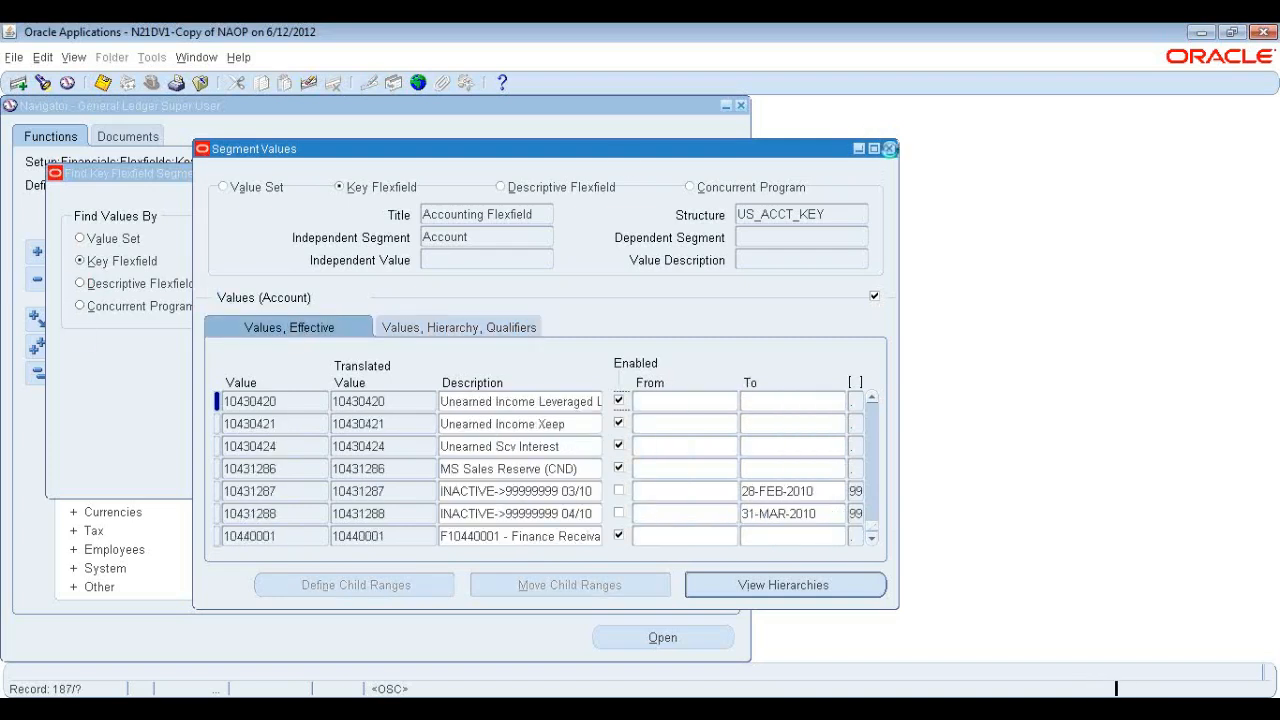
Open Key Flexfield Segments and query structures with flexfield titles beginning with Acc, stepping to the Accounting Flexfield.
click(889, 148)
click(140, 306)
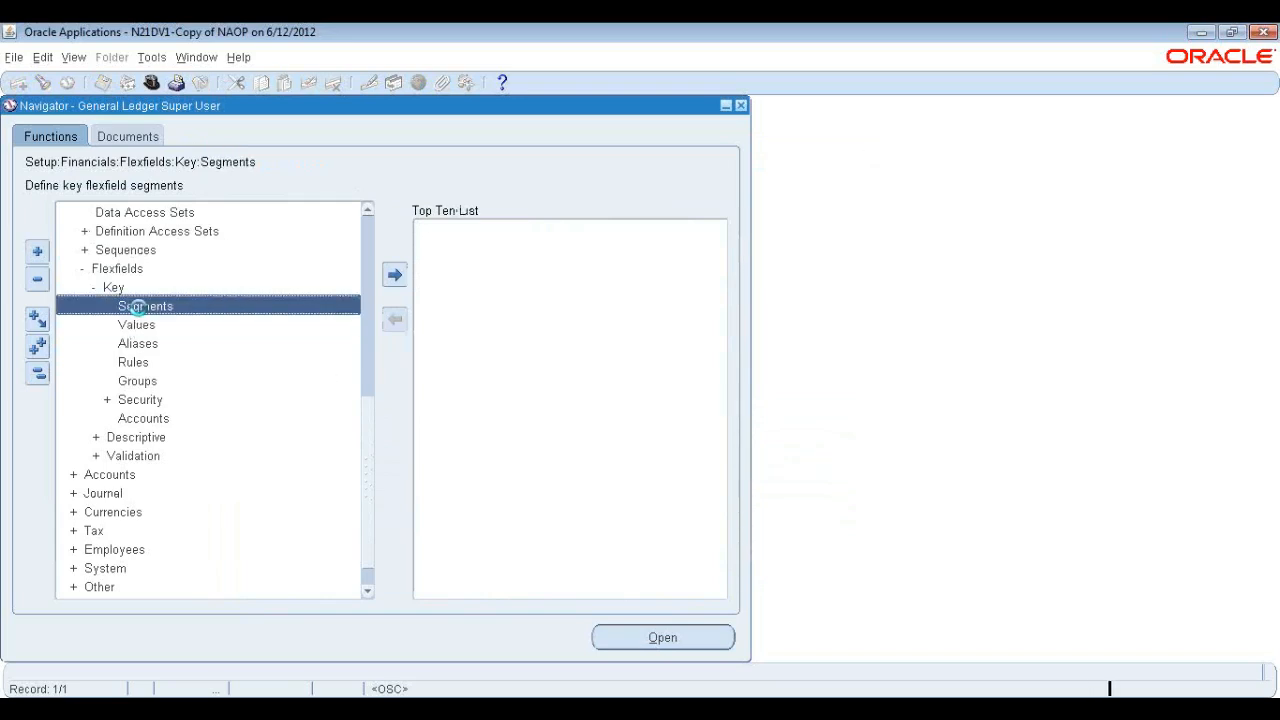
key(F11)
click(523, 149)
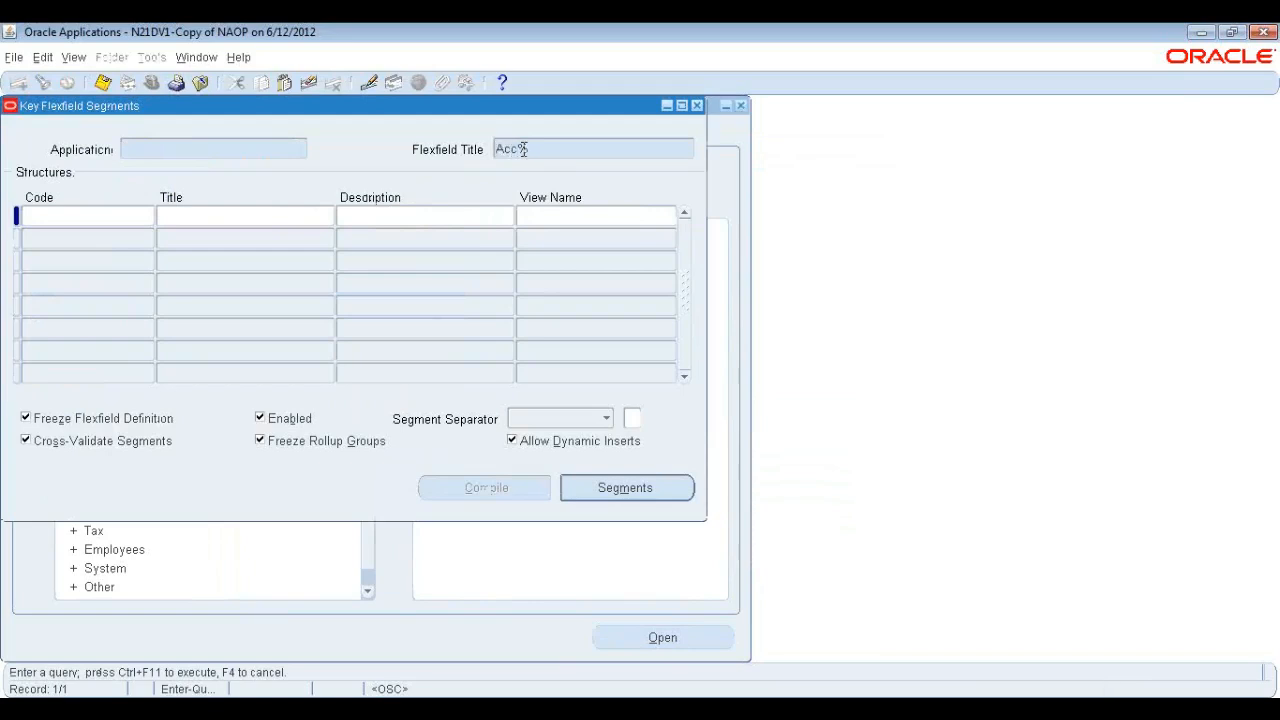
key(ctrl+F11)
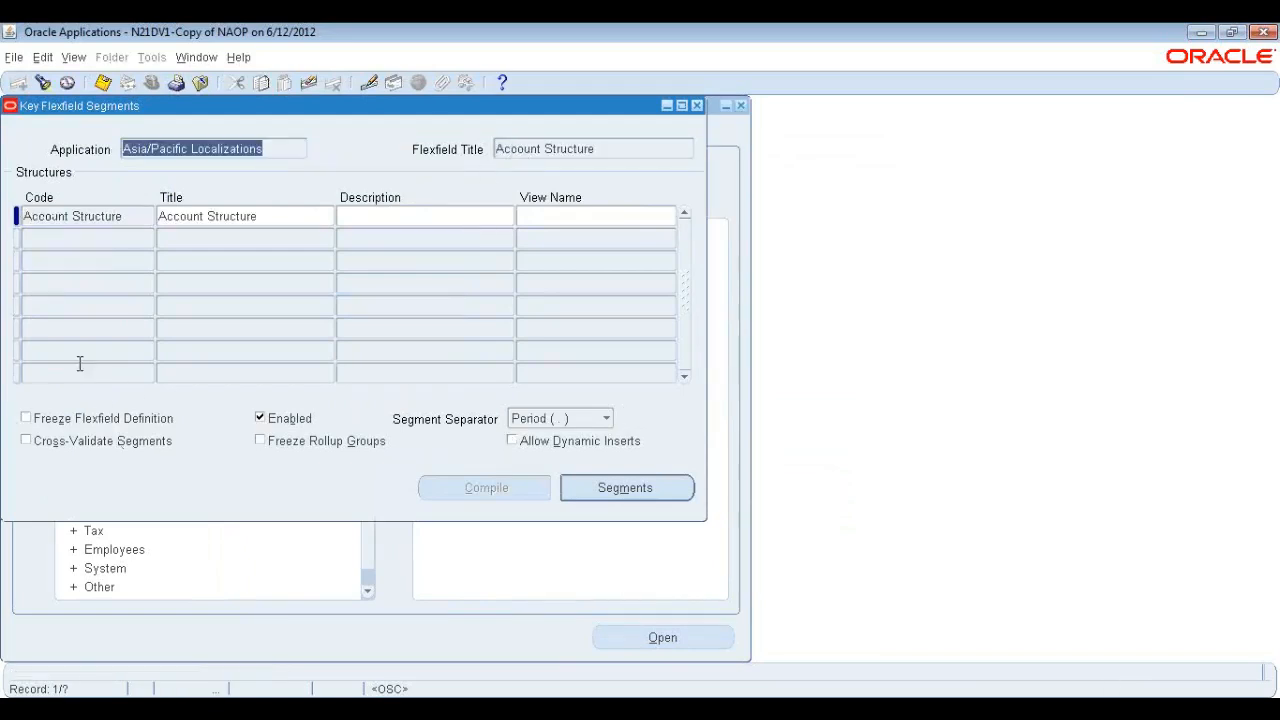
key(Down)
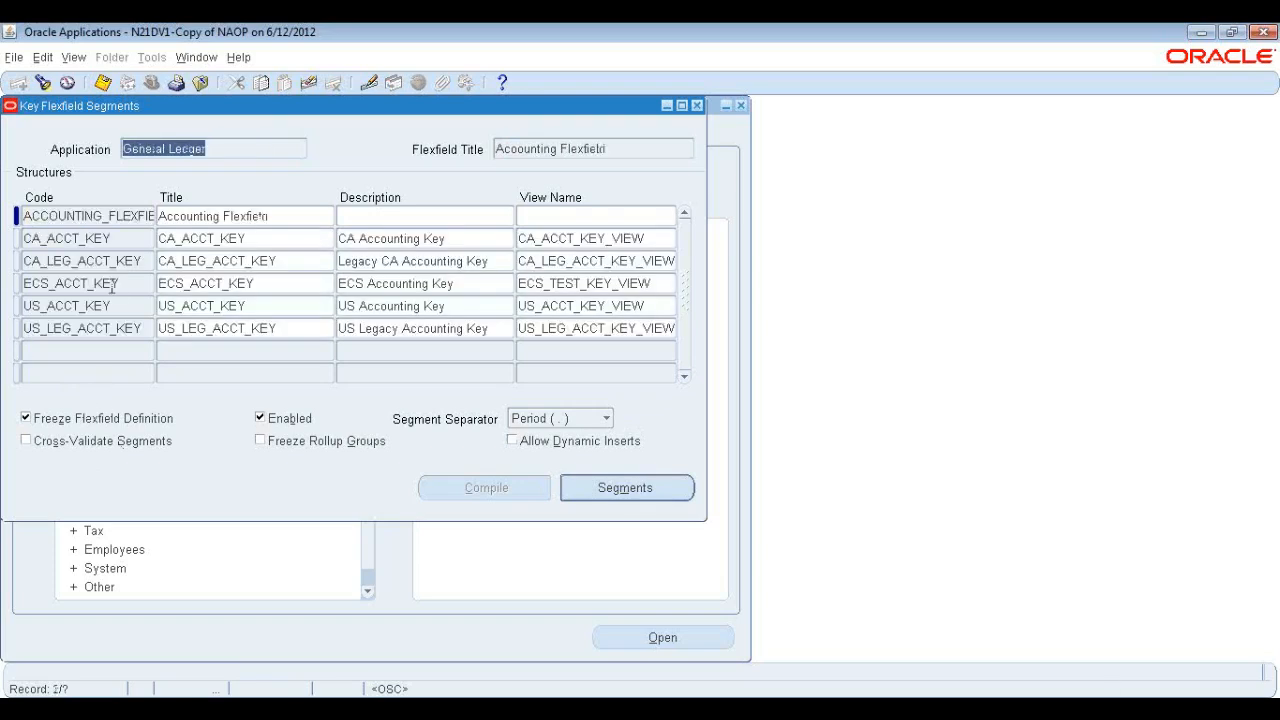
Select the US_LEG_ACCT_KEY structure to review its settings, then close the Key Flexfield Segments window.
click(126, 328)
drag(270, 114, 451, 129)
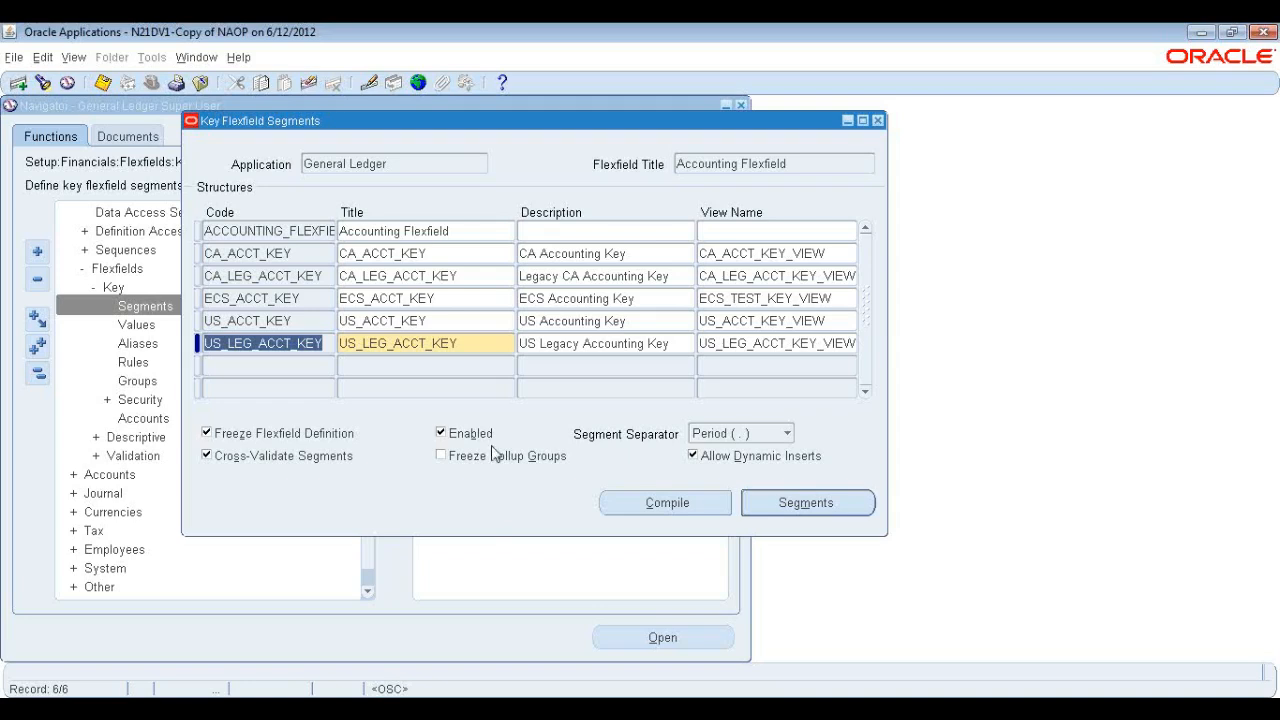
click(877, 120)
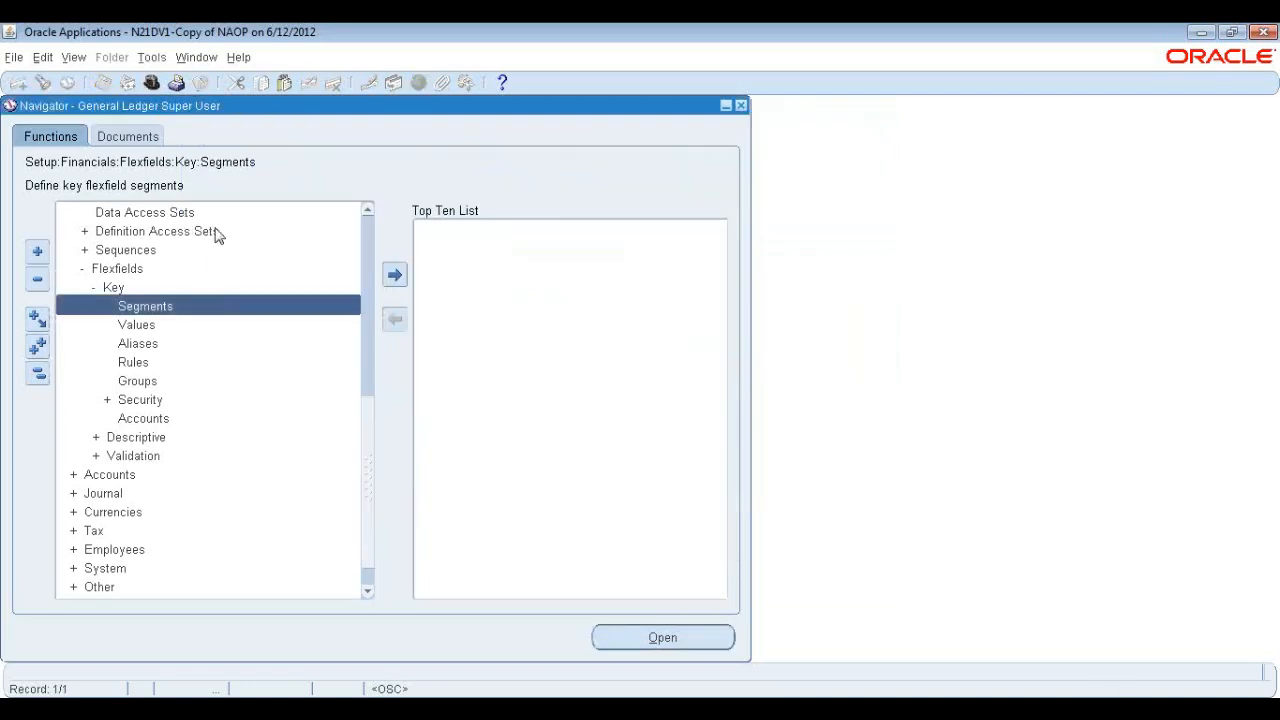
Open Enter Journals, find all journals and review the first posted journal.
scroll(376, 225, up, 7)
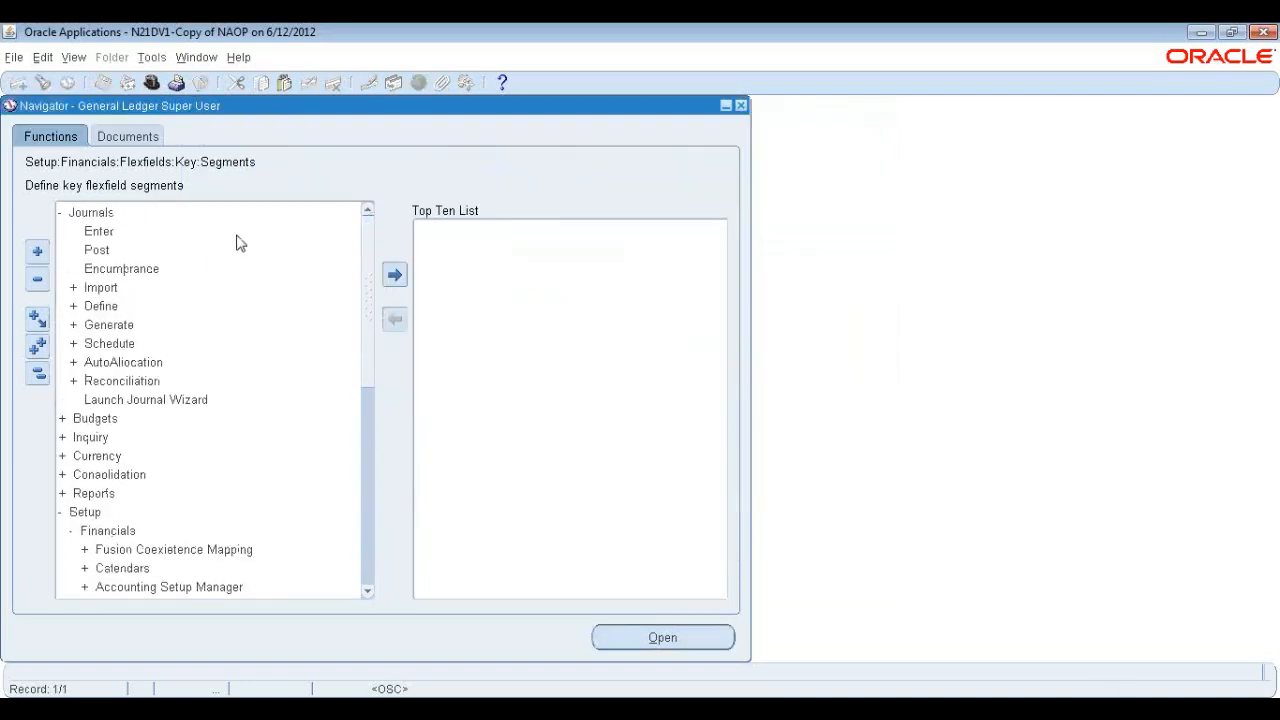
double_click(100, 233)
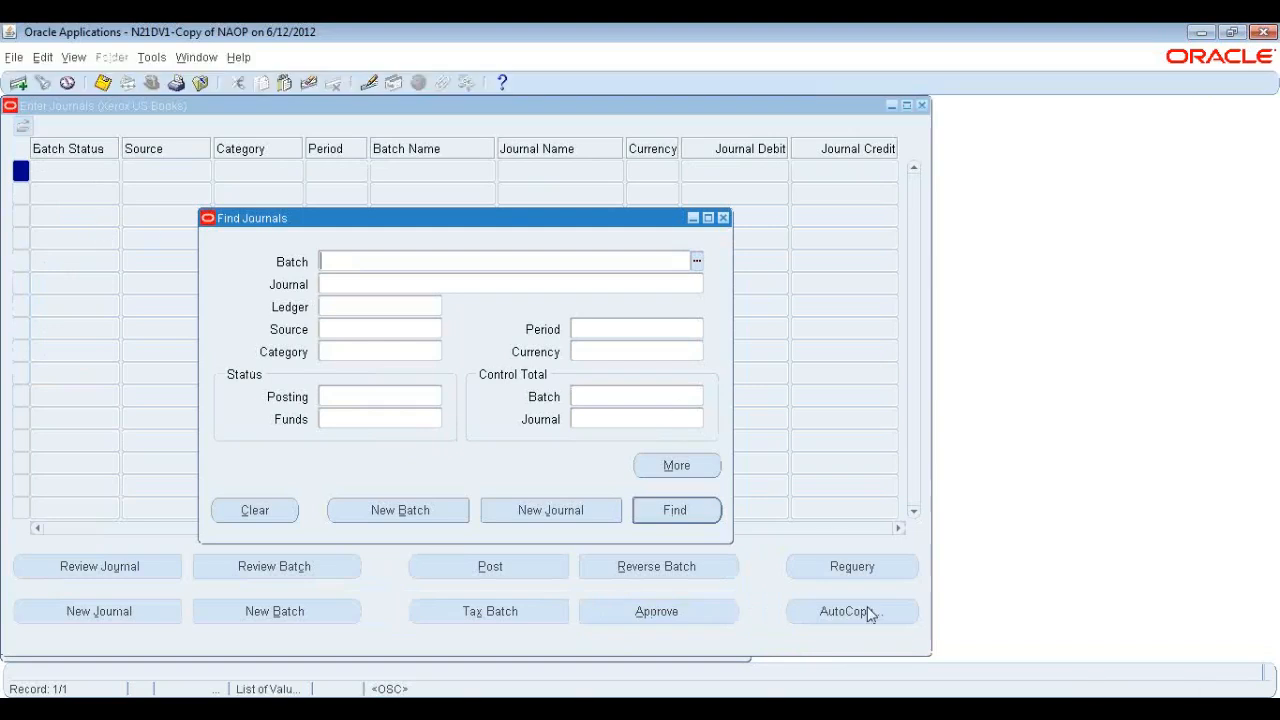
click(674, 518)
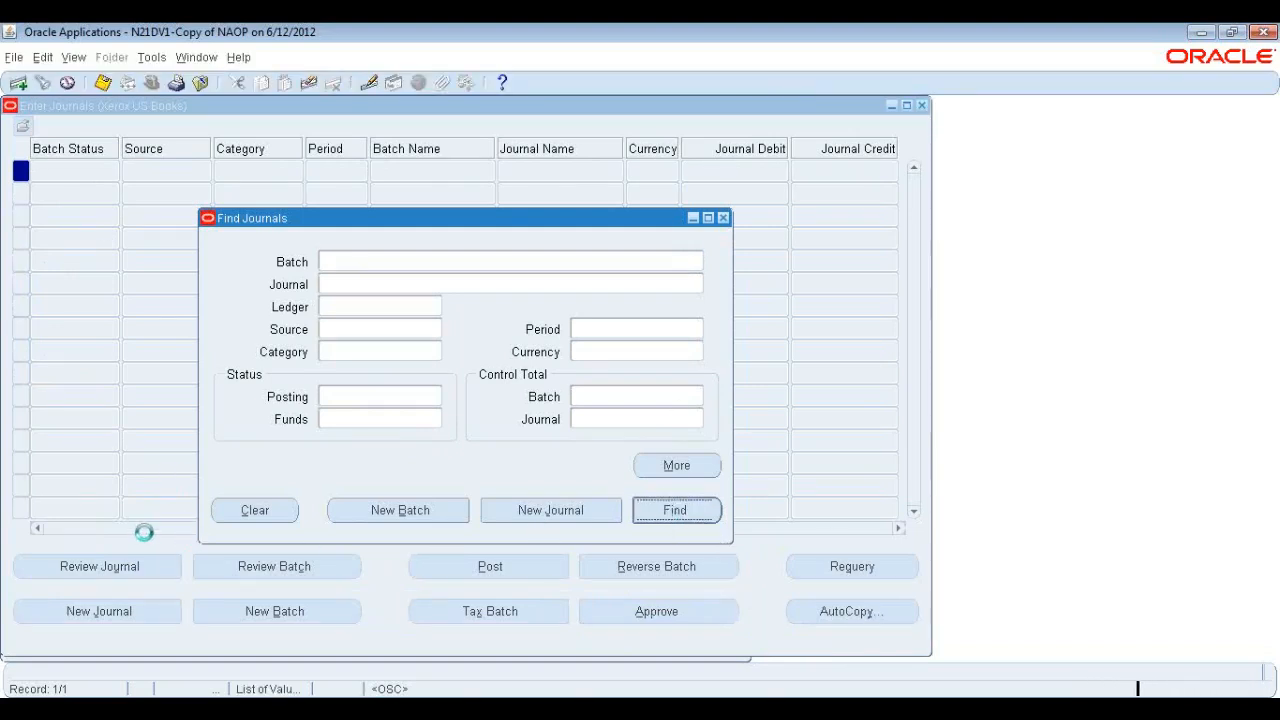
click(137, 566)
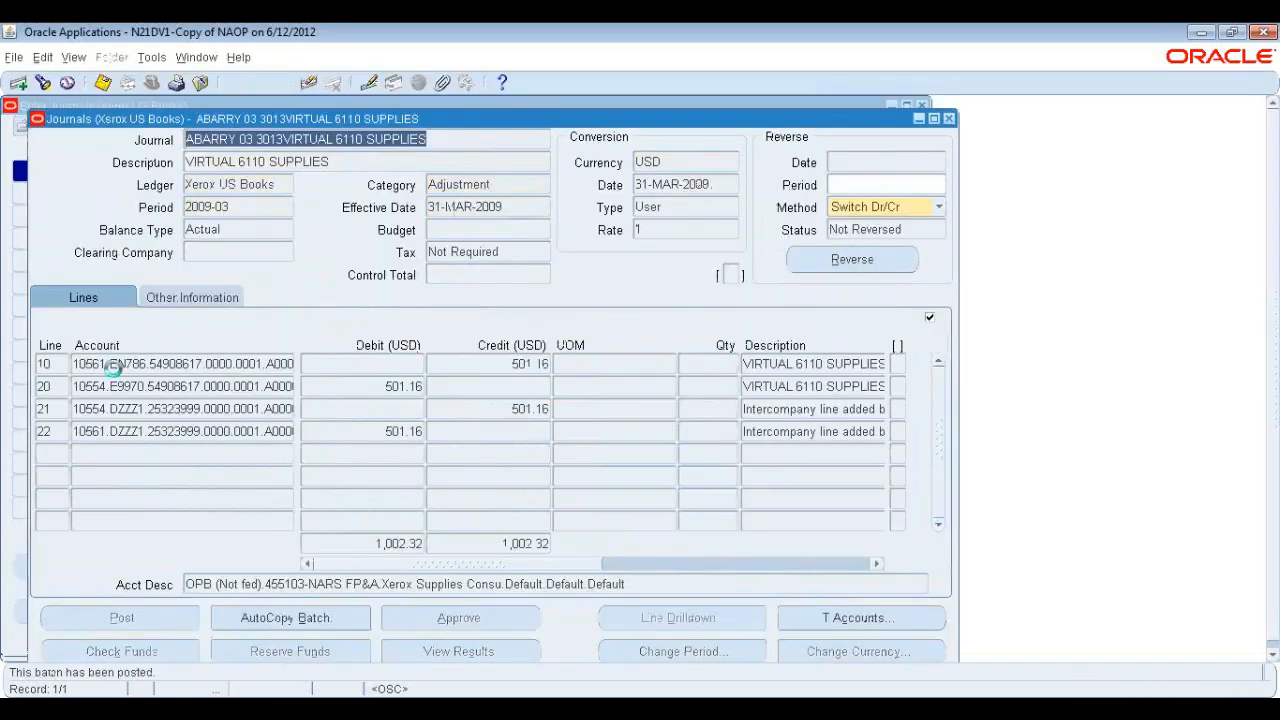
Open the account combination of journal line 10 and review each segment value, then cancel.
click(128, 363)
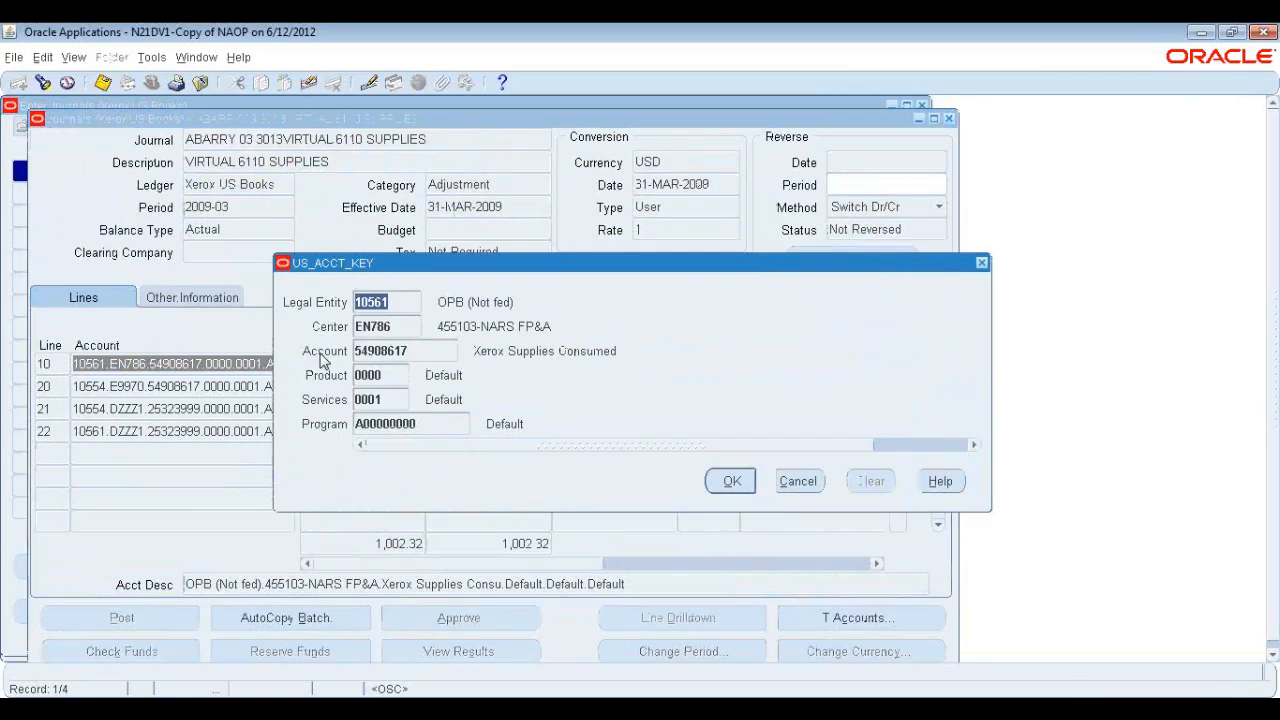
click(397, 299)
drag(397, 300, 350, 303)
click(391, 300)
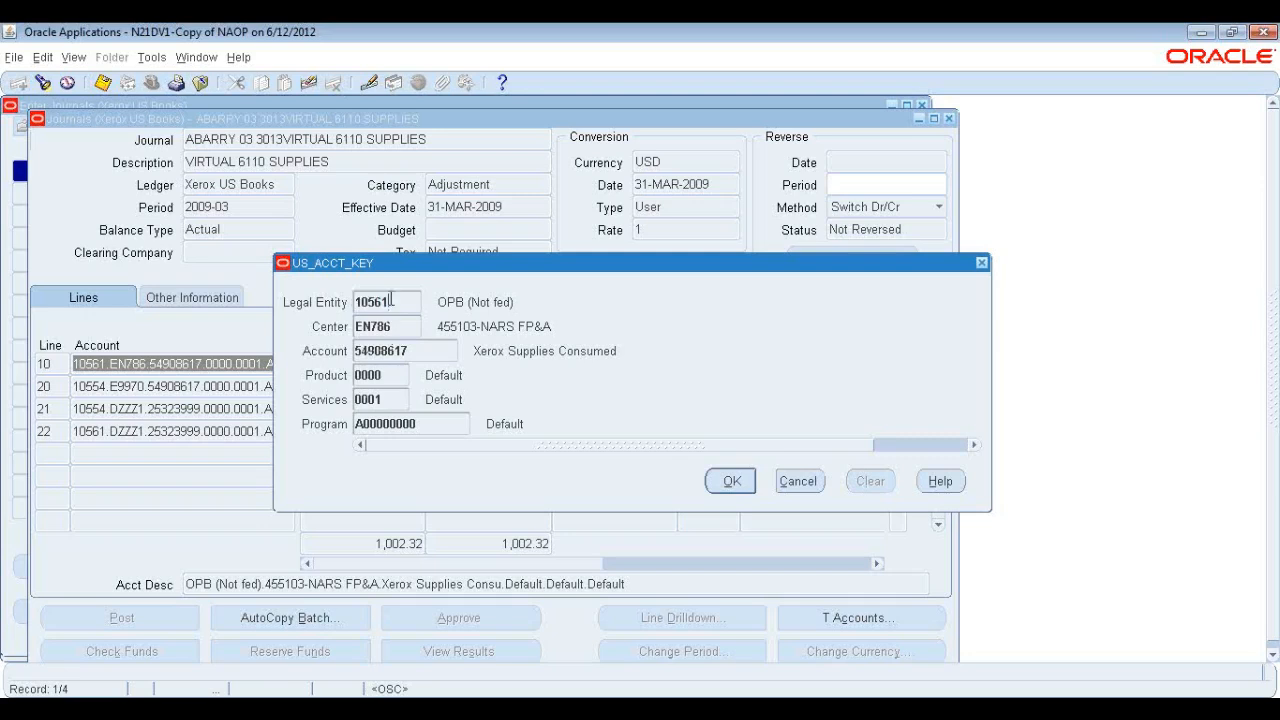
double_click(428, 350)
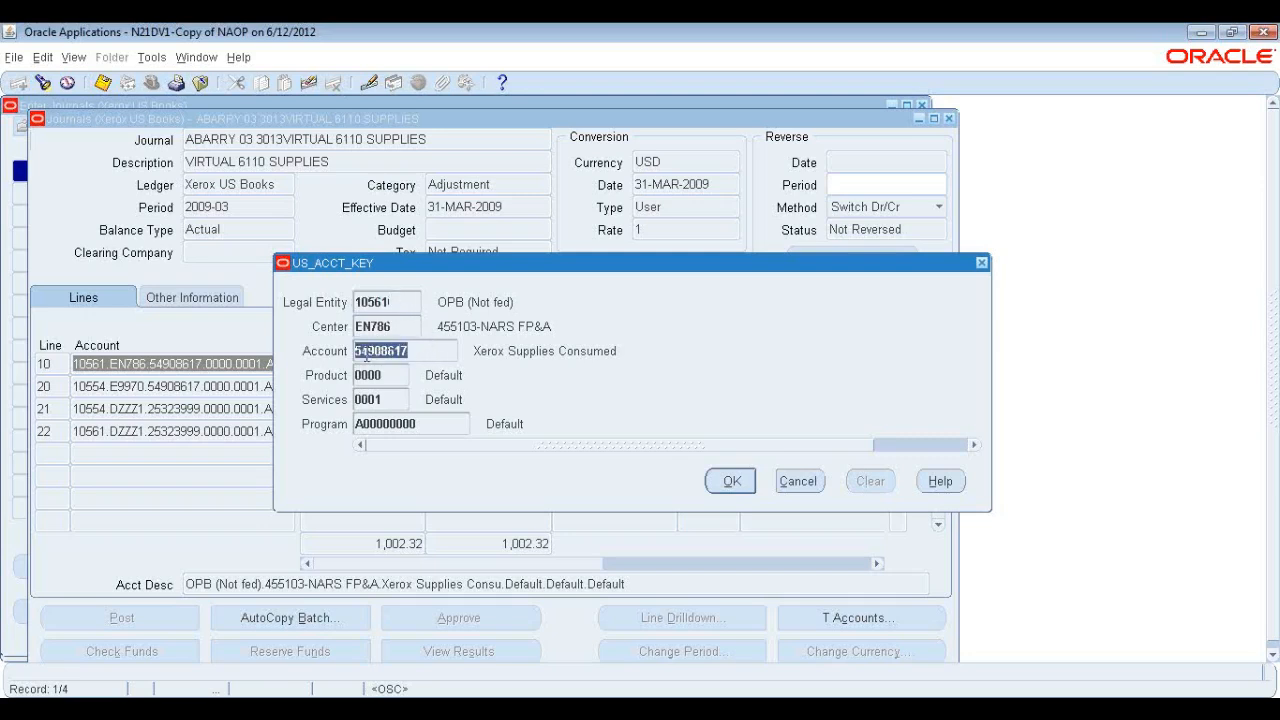
click(433, 350)
click(405, 326)
click(397, 301)
click(397, 376)
click(397, 400)
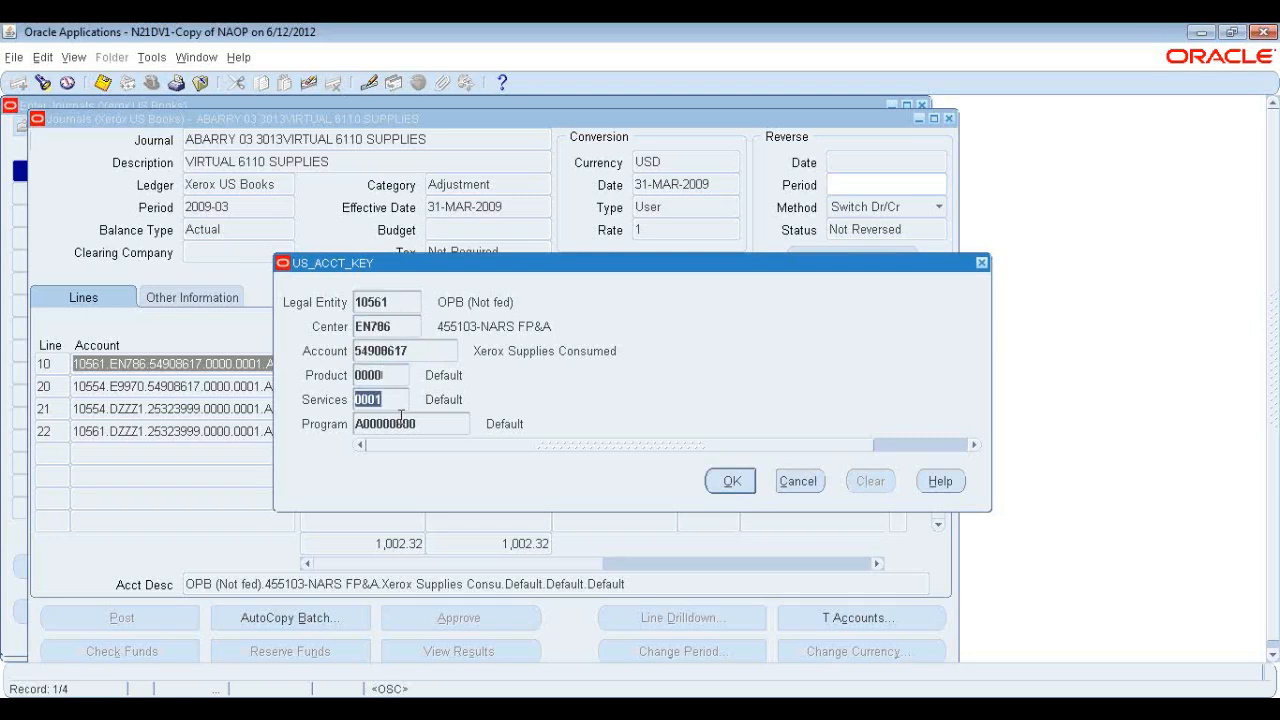
click(400, 423)
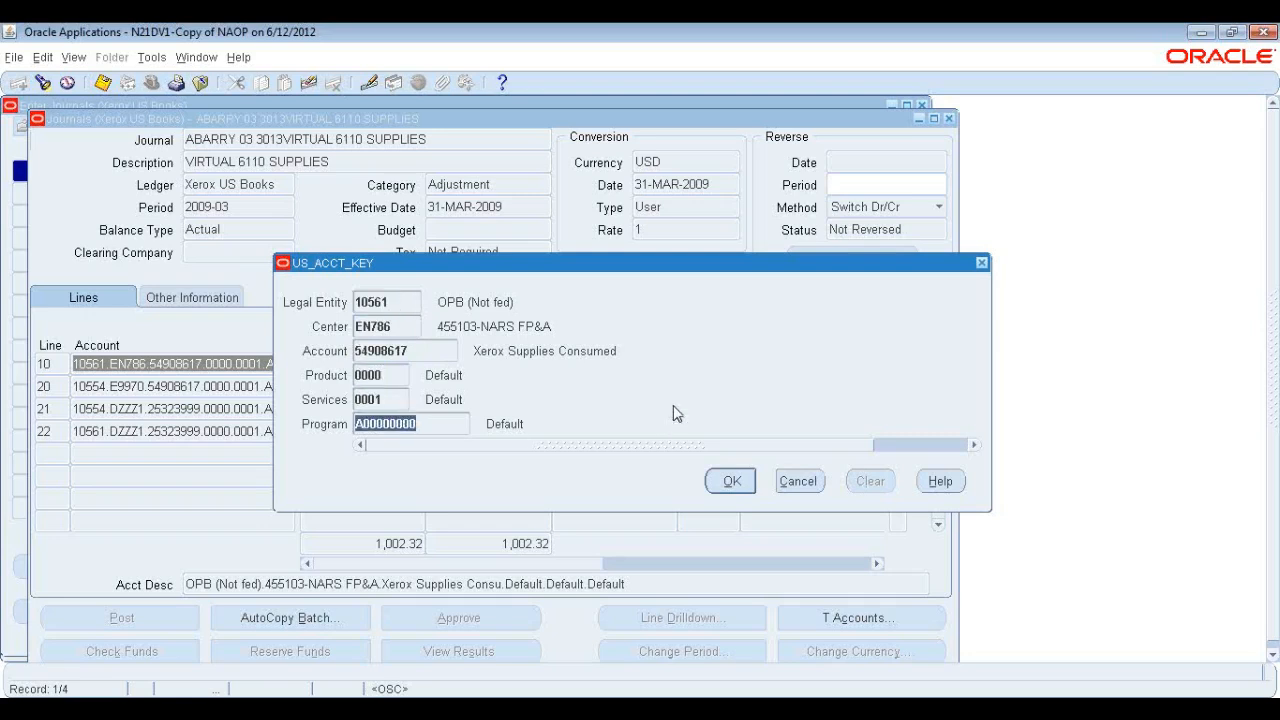
click(809, 481)
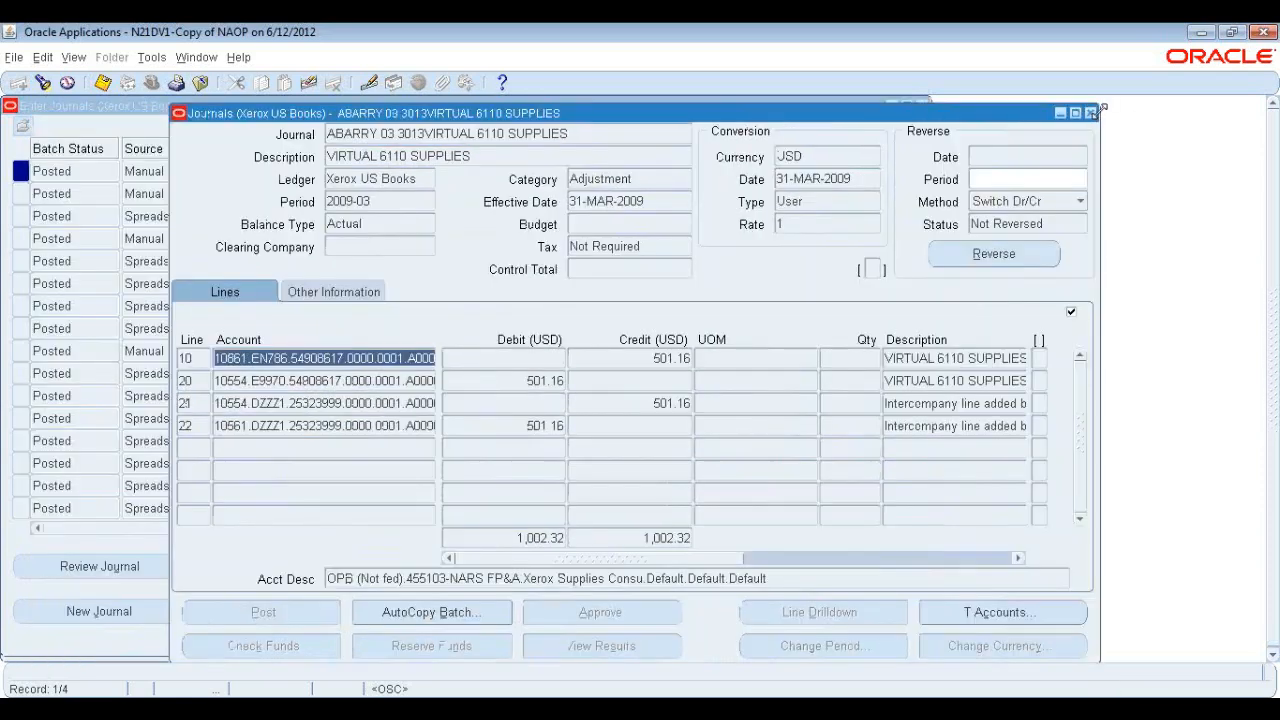
Close the journal windows and collapse the navigator tree.
click(1092, 112)
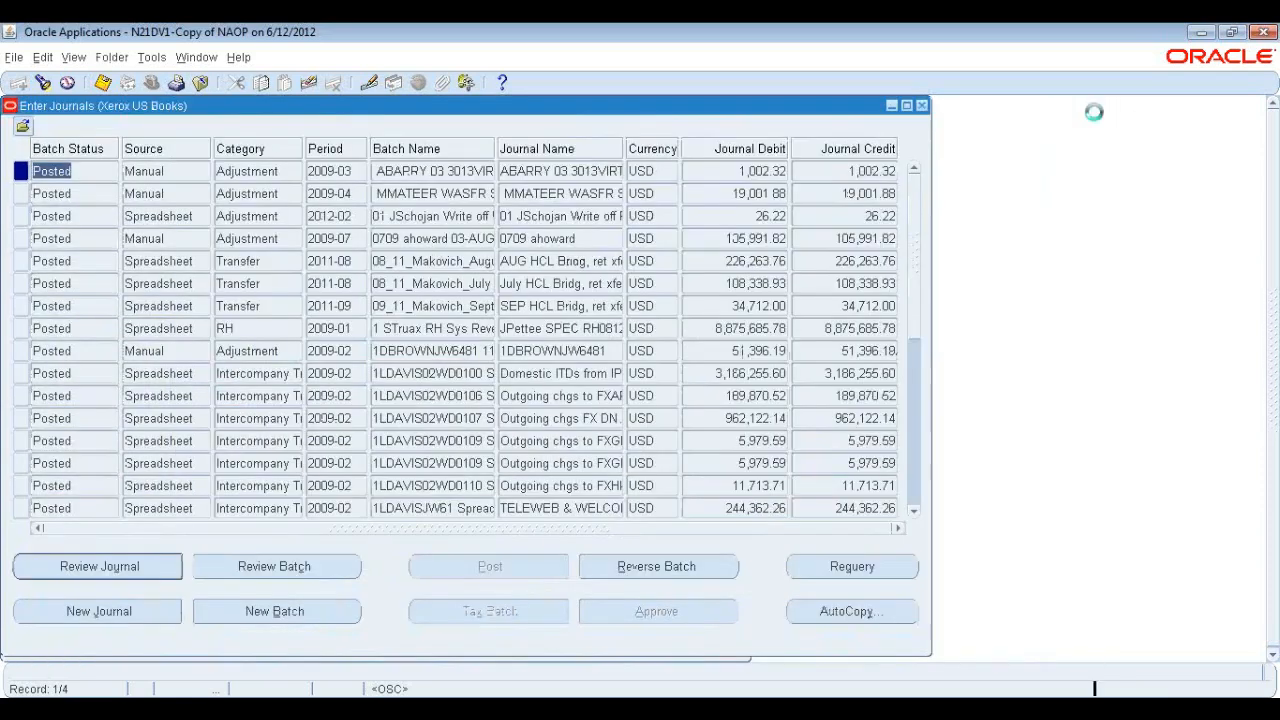
click(920, 105)
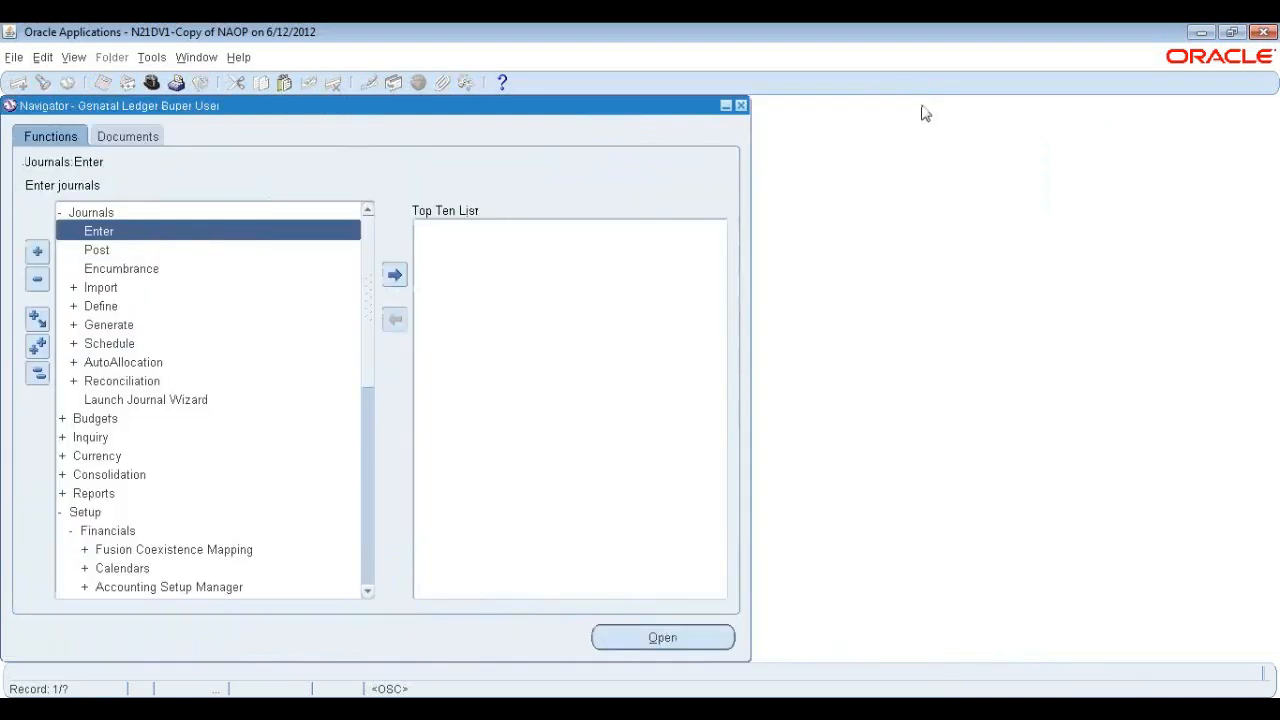
click(36, 372)
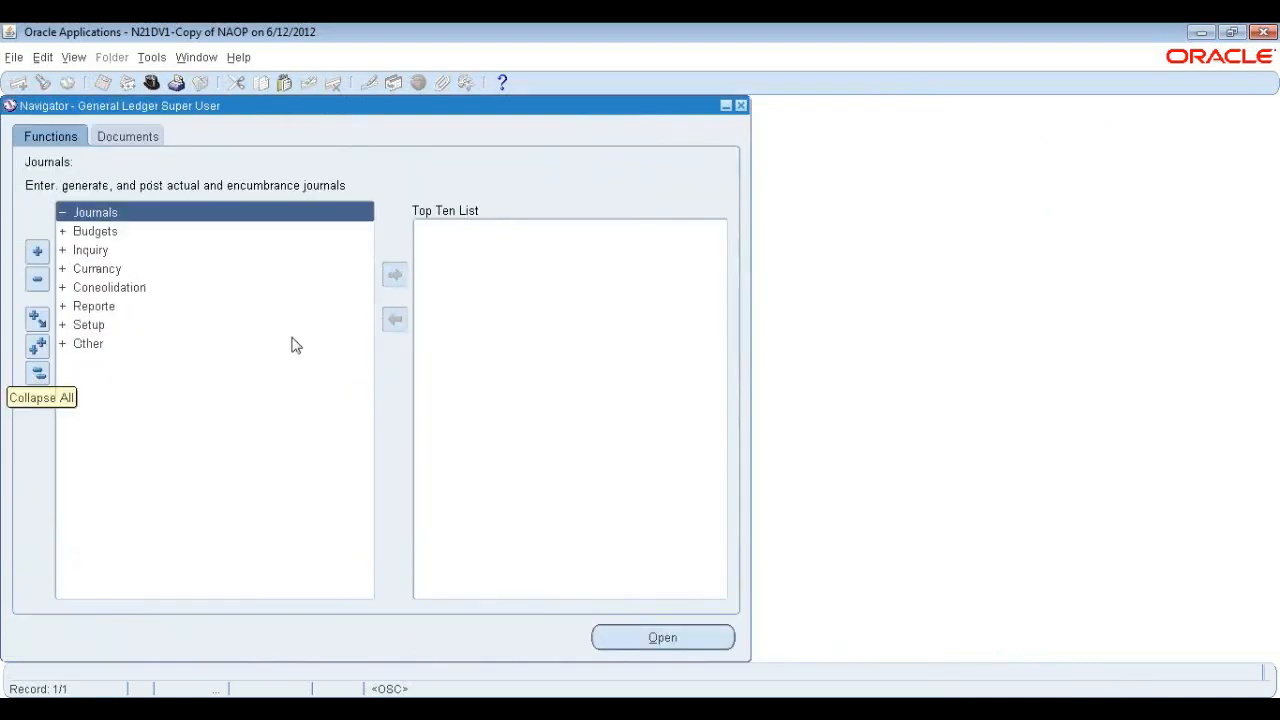